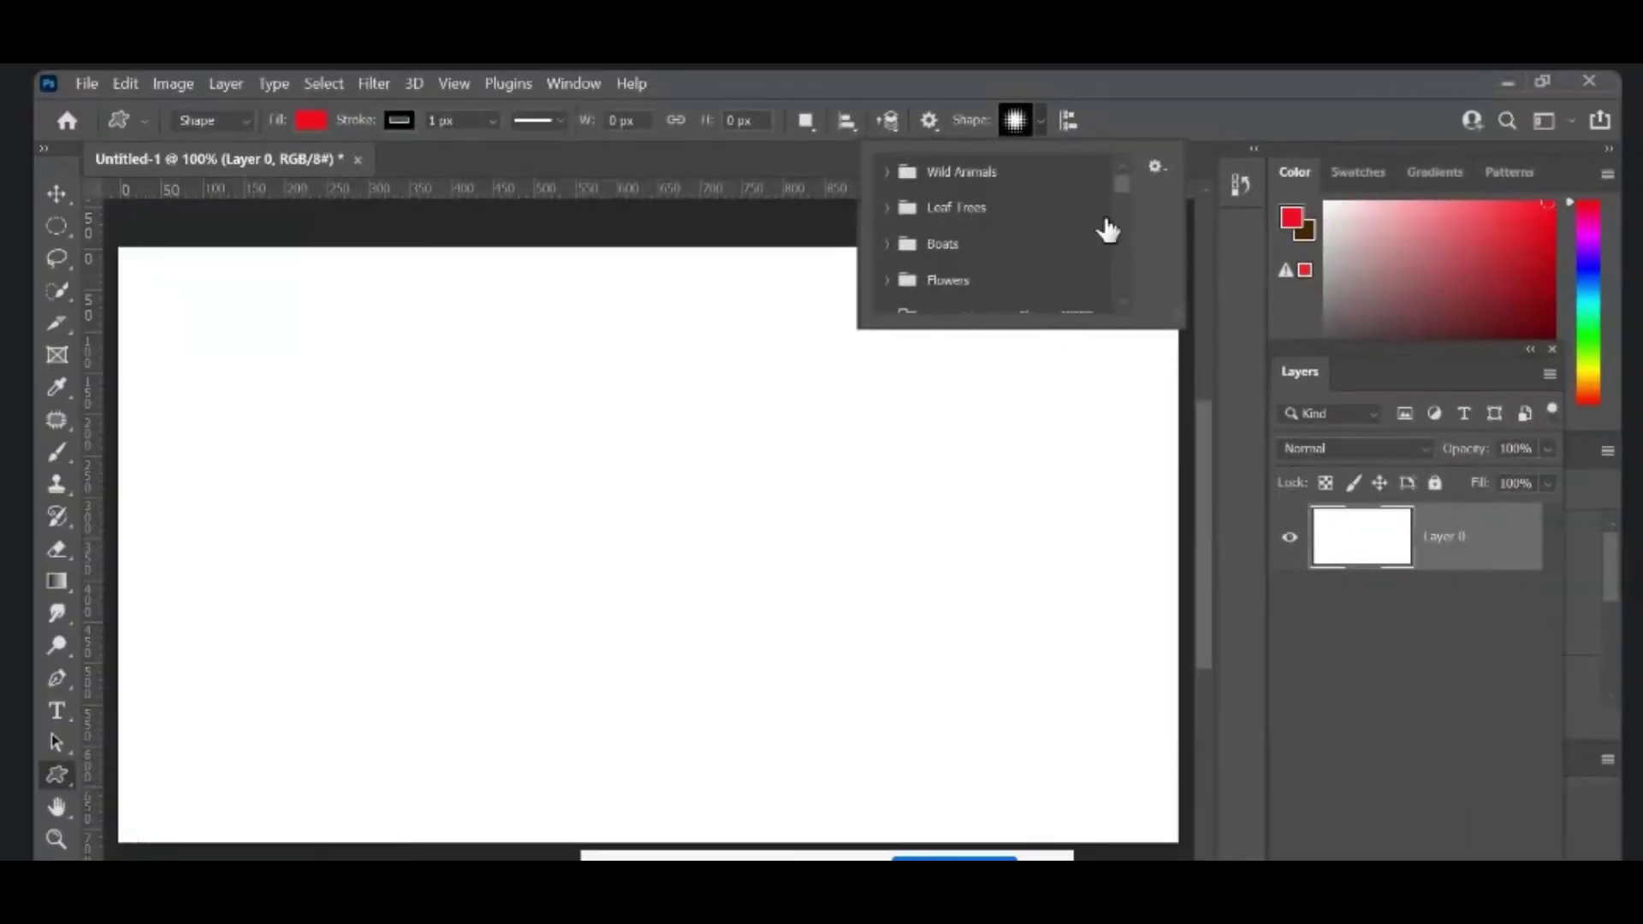
Step: Pick the zoom-lines shape from the comic-zoom-lines-Shapes4FREE set in the Shape picker
drag(1121, 181, 1121, 265)
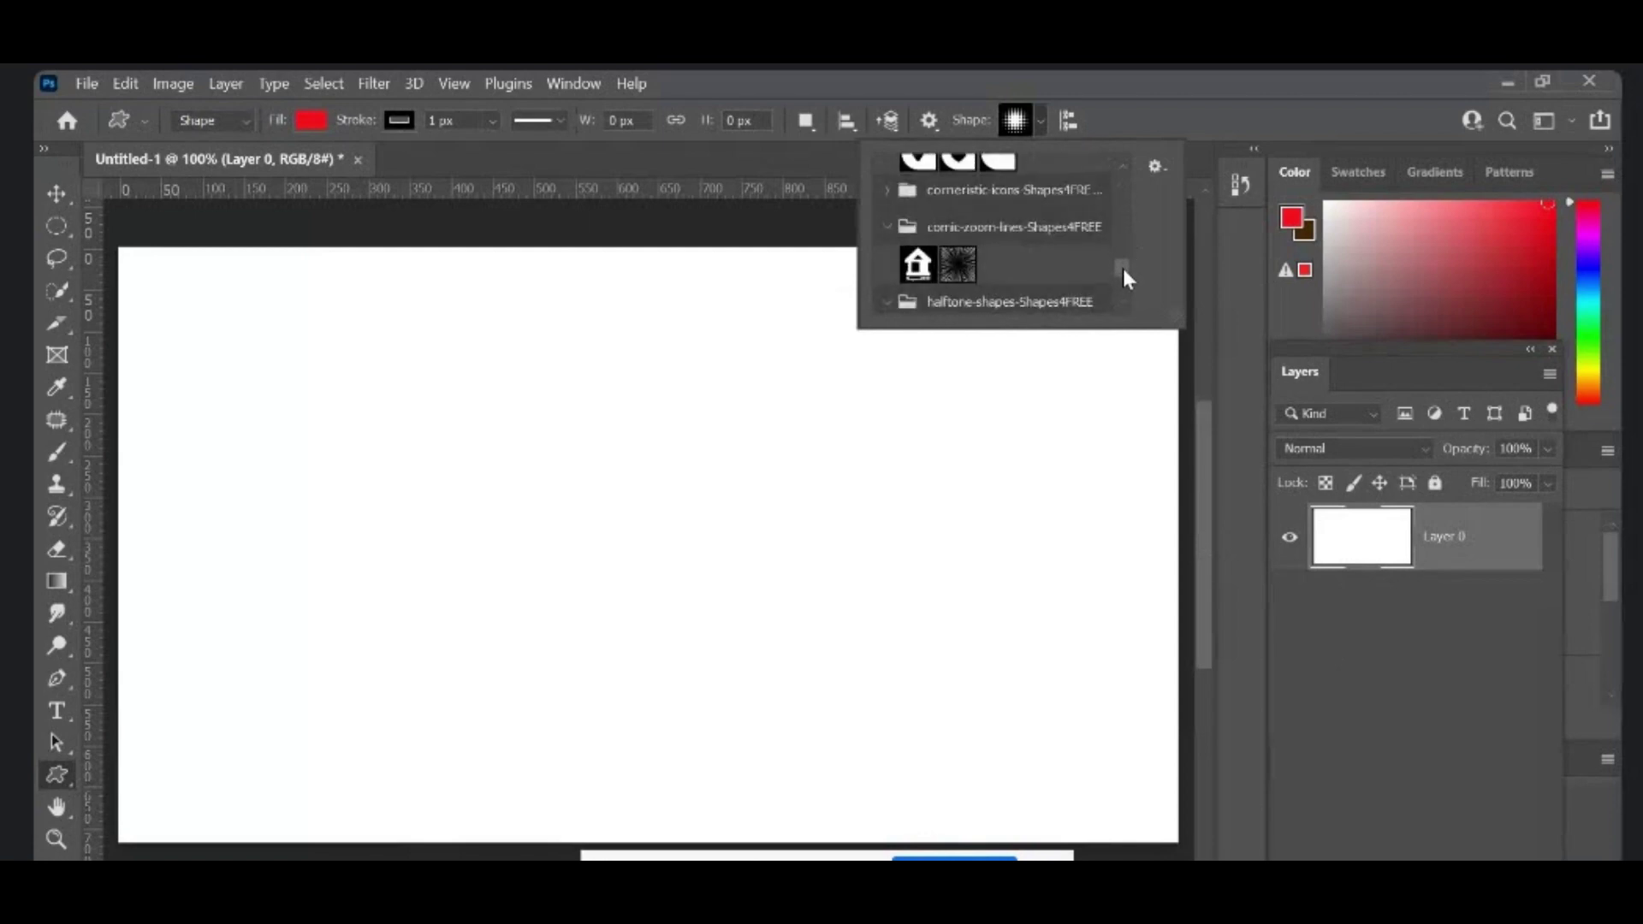
double_click(958, 264)
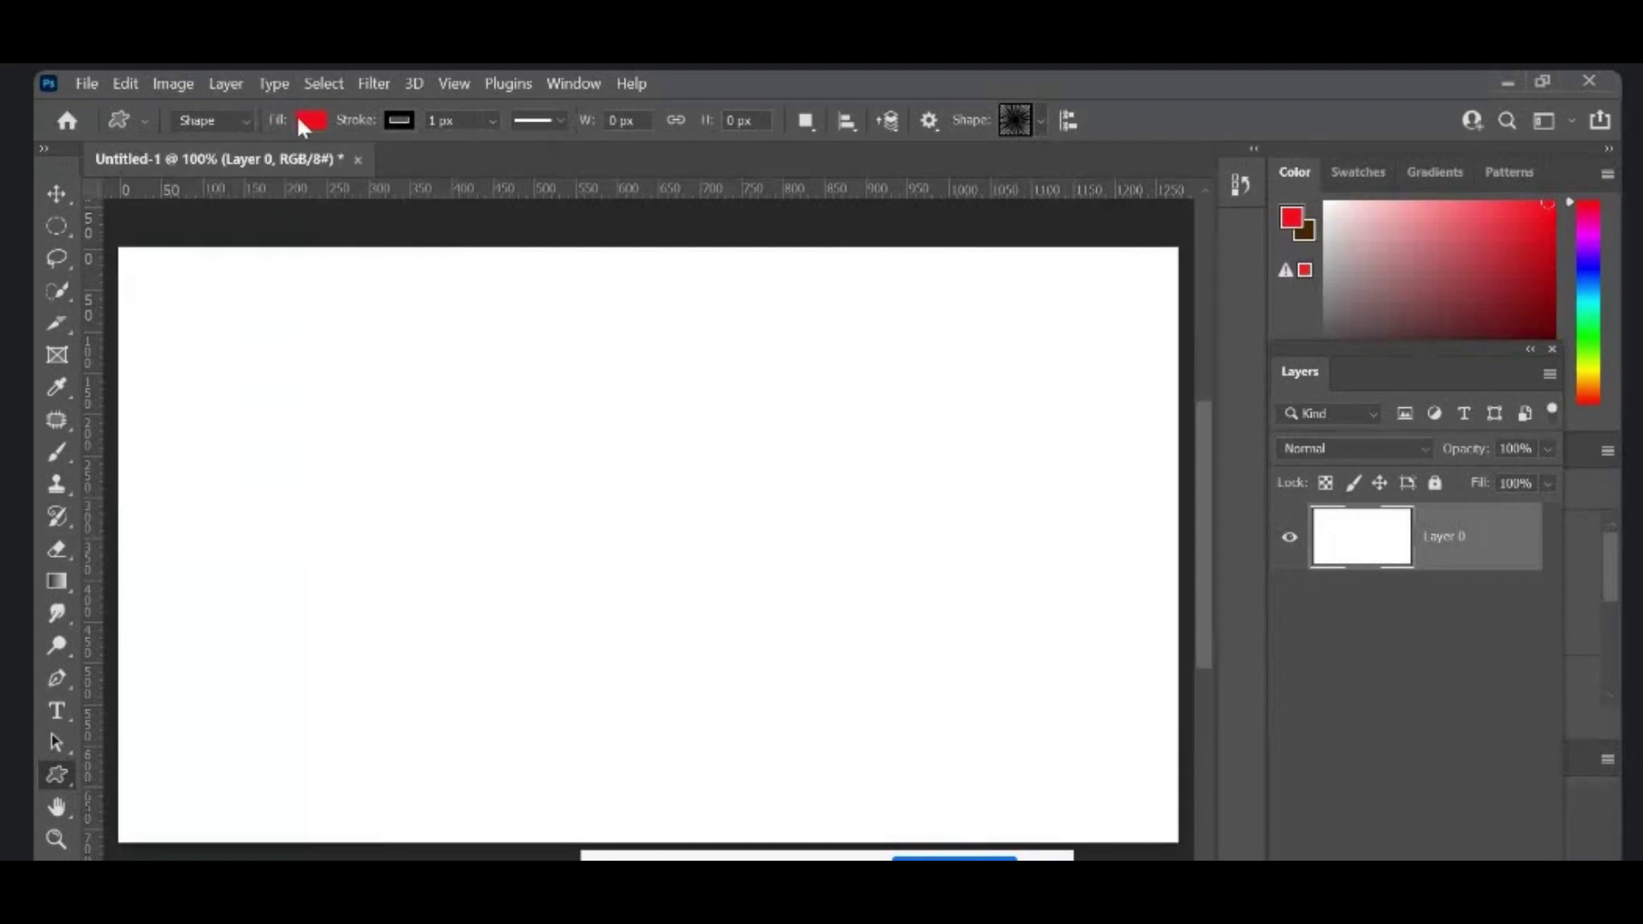
Step: Set the shape fill to orange and create a 100 px zoom-lines shape on the canvas
click(300, 120)
click(357, 251)
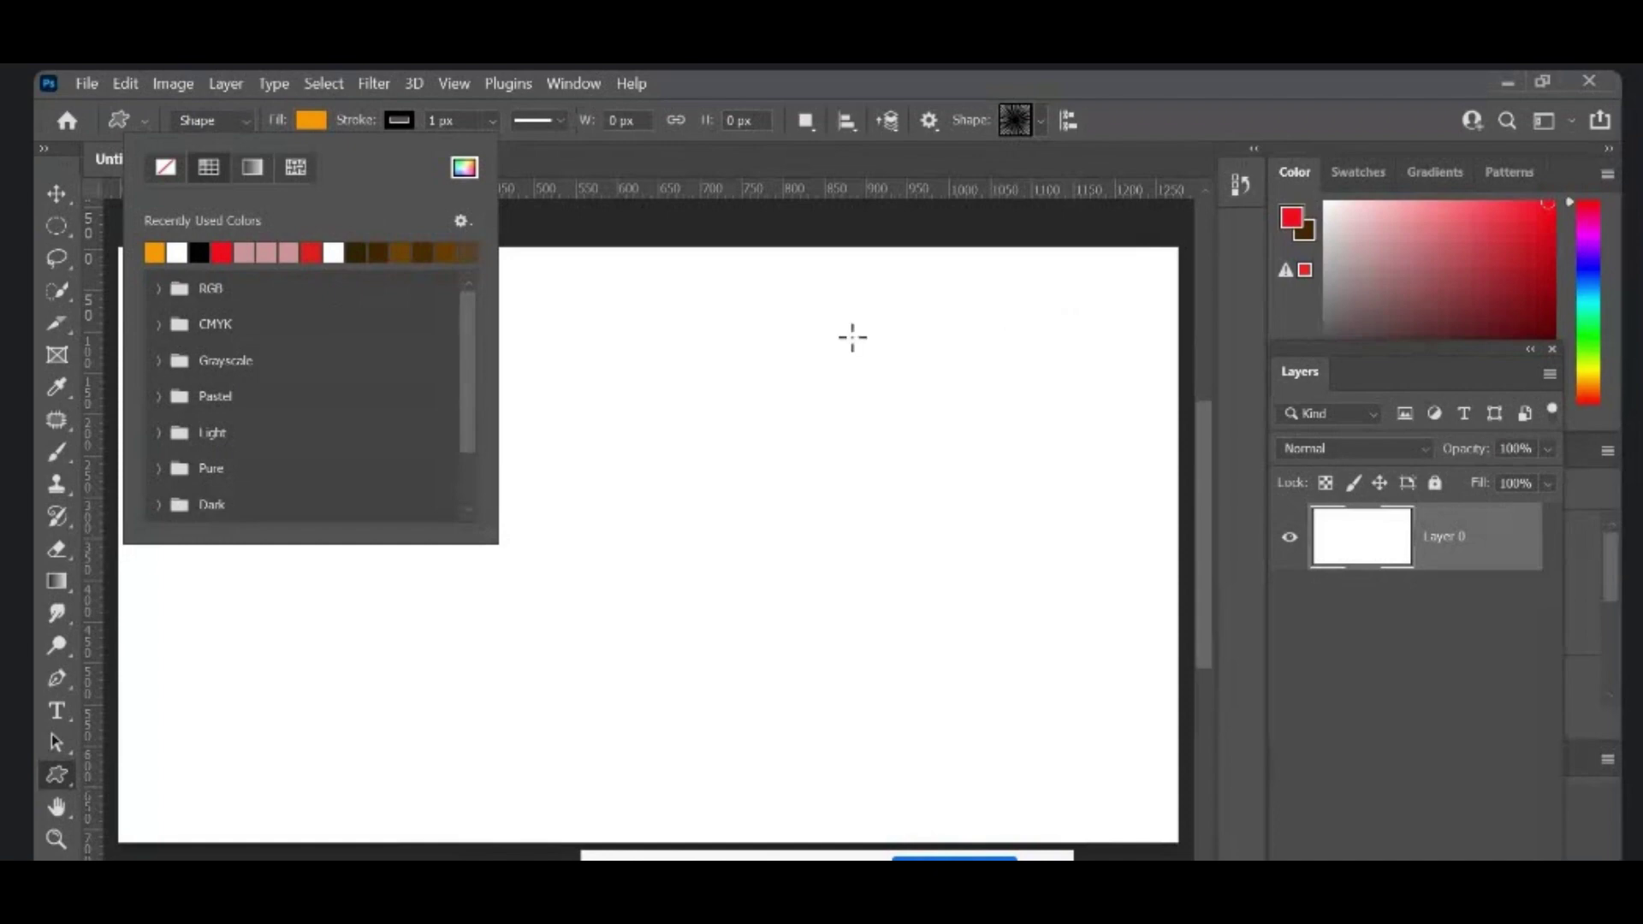
click(569, 326)
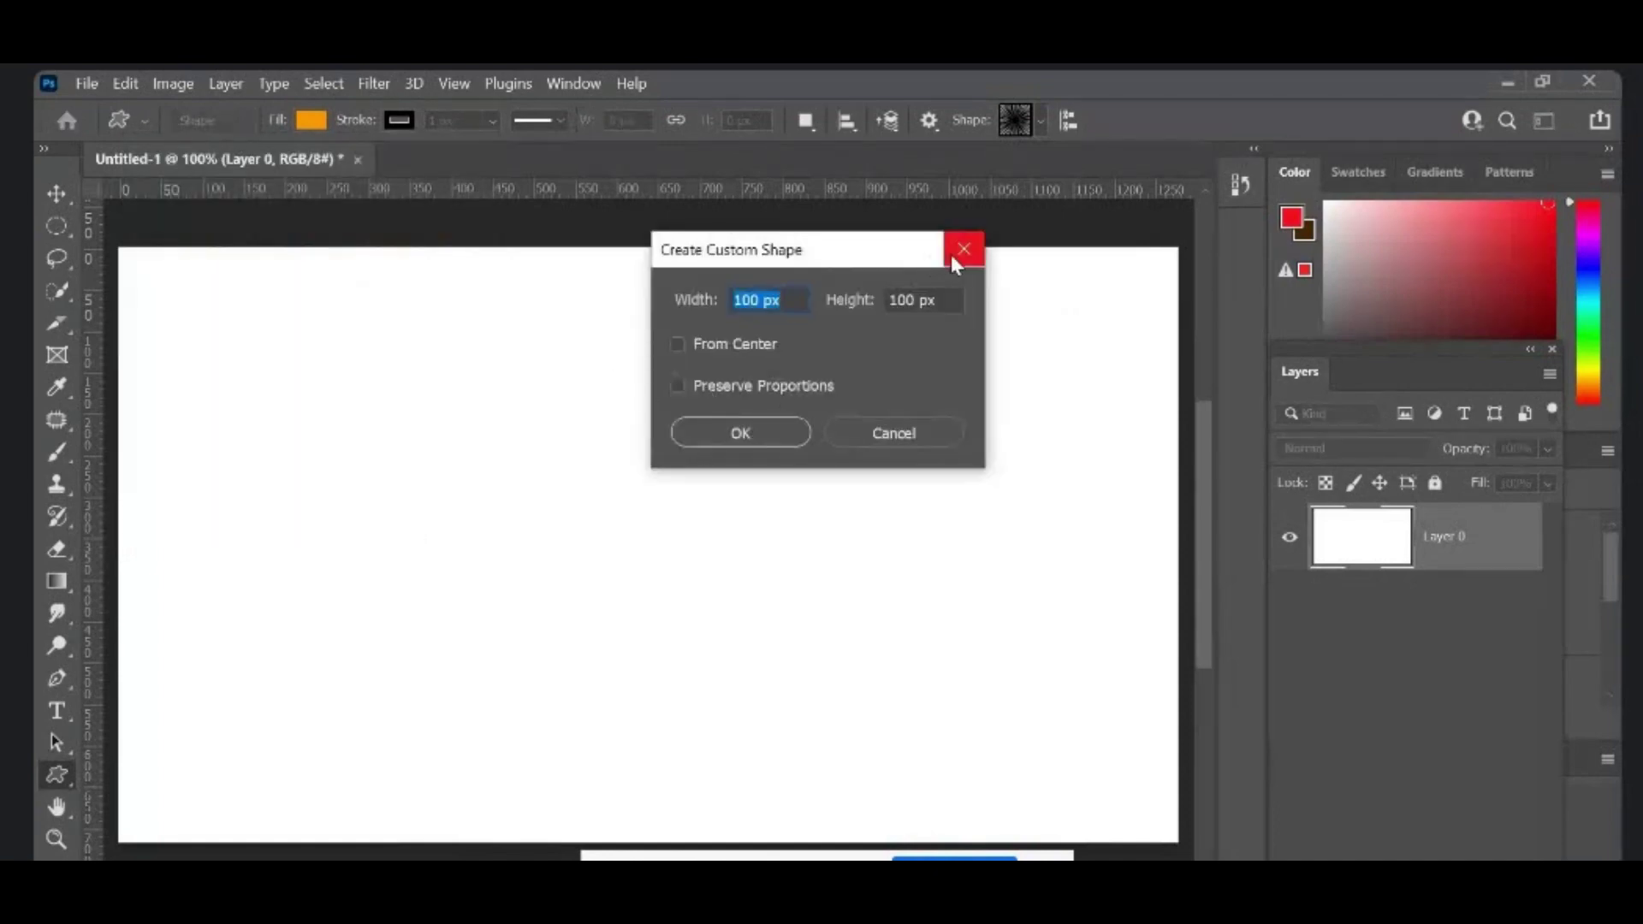
click(741, 432)
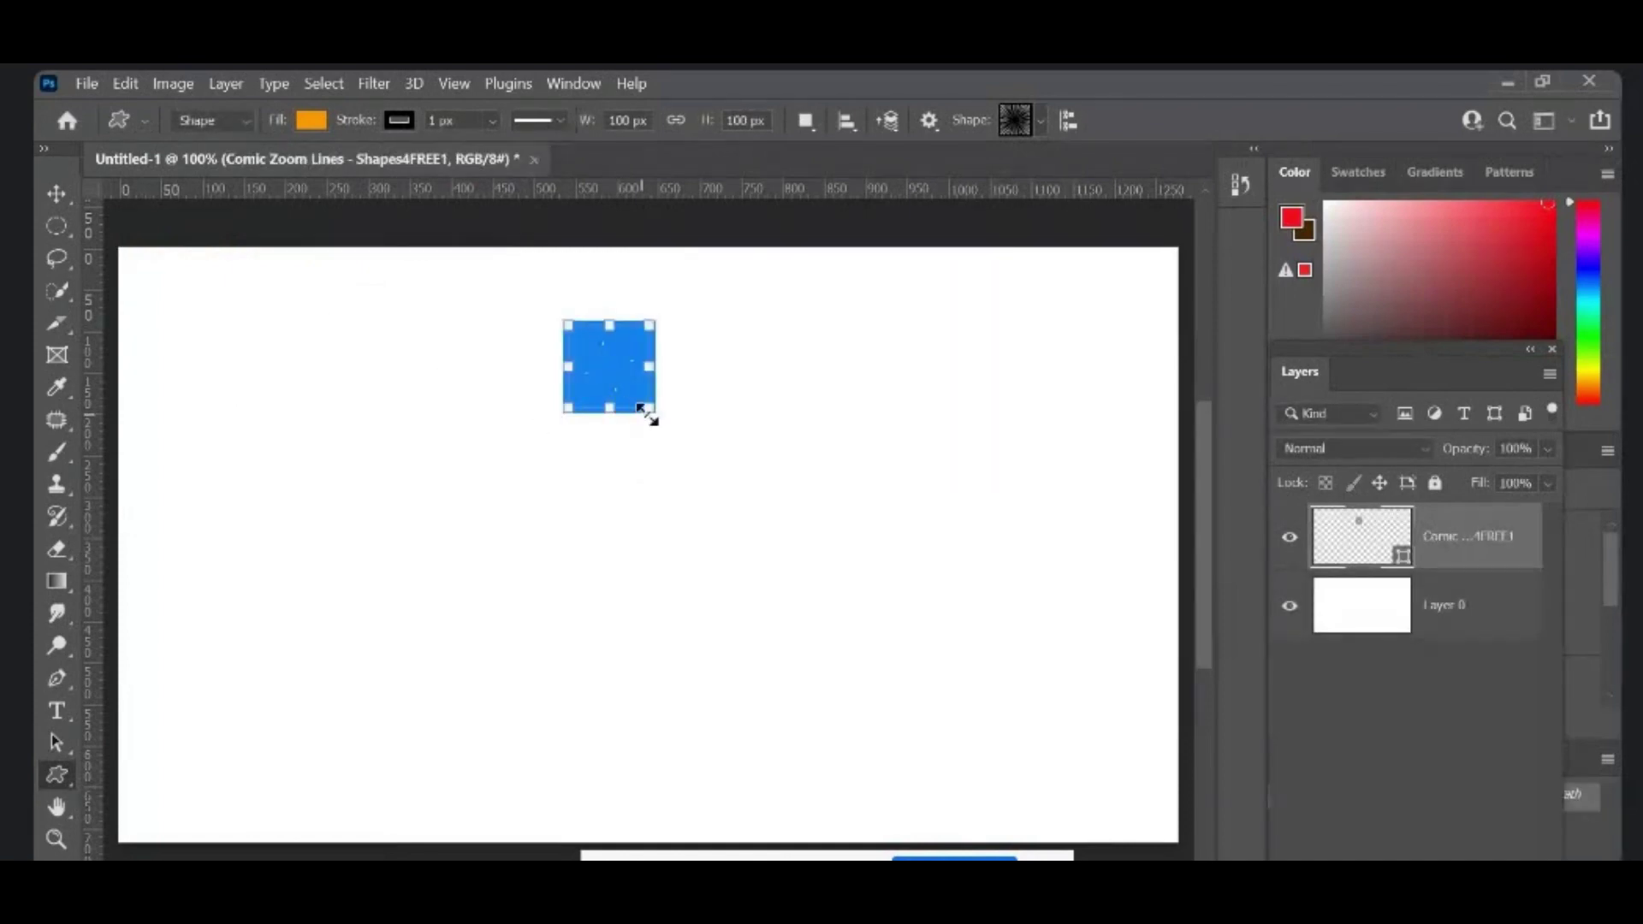
Step: Stretch the zoom-lines shape to about 1146 by 448 px, undoing an accidental extra shape
mouse_move(651, 412)
mouse_down()
mouse_move(843, 539)
mouse_move(1189, 643)
mouse_up()
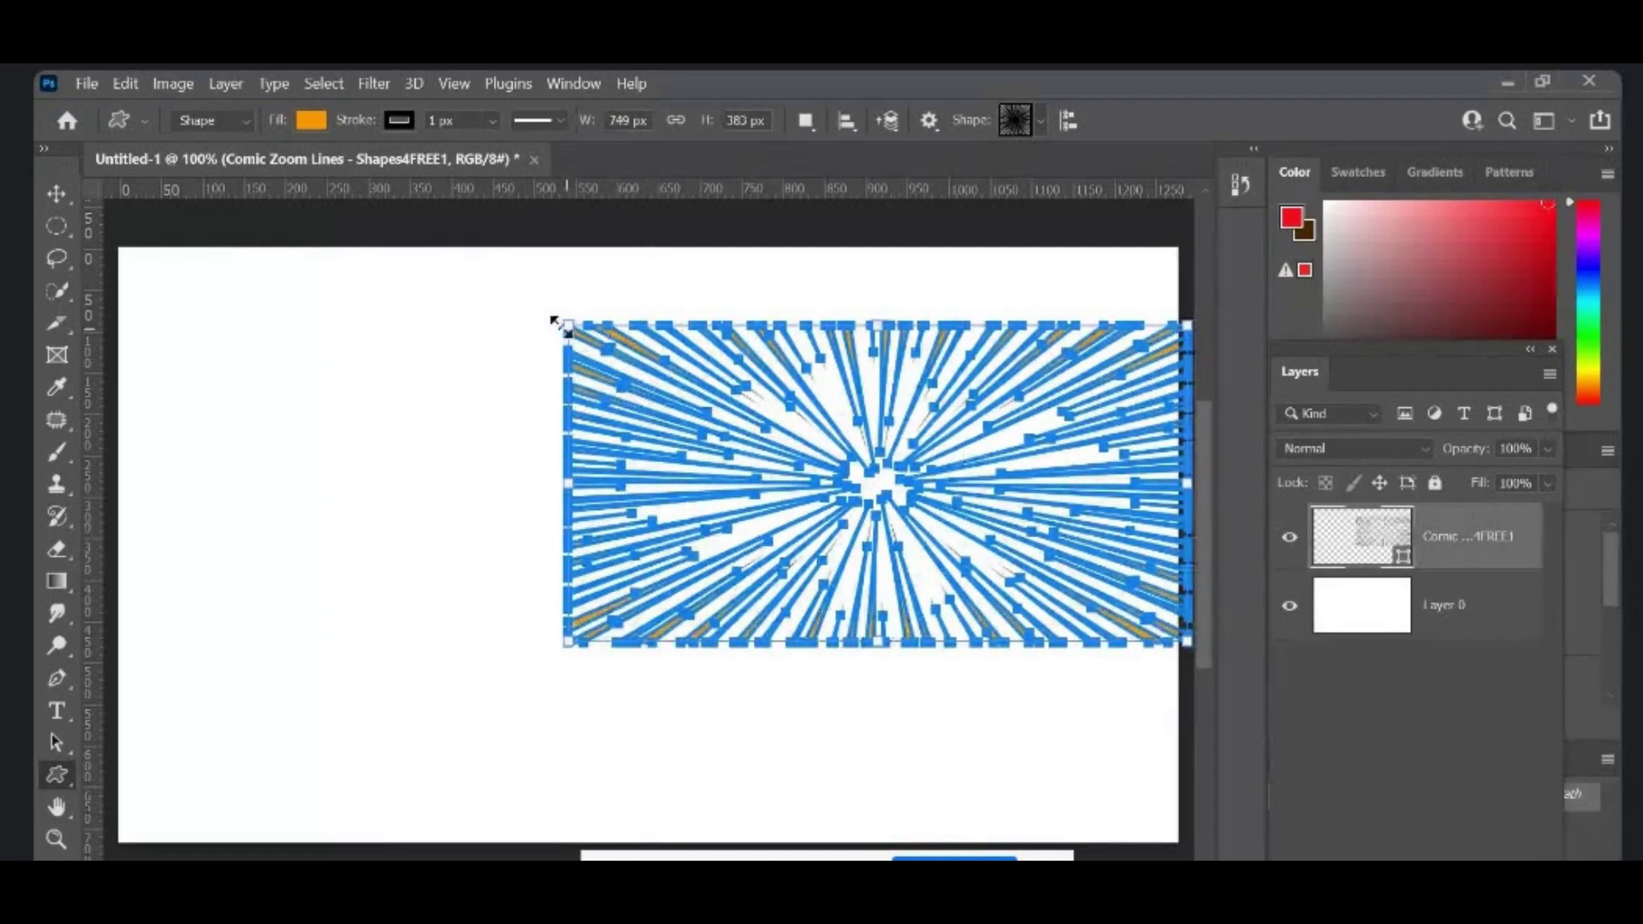
drag(556, 321, 234, 272)
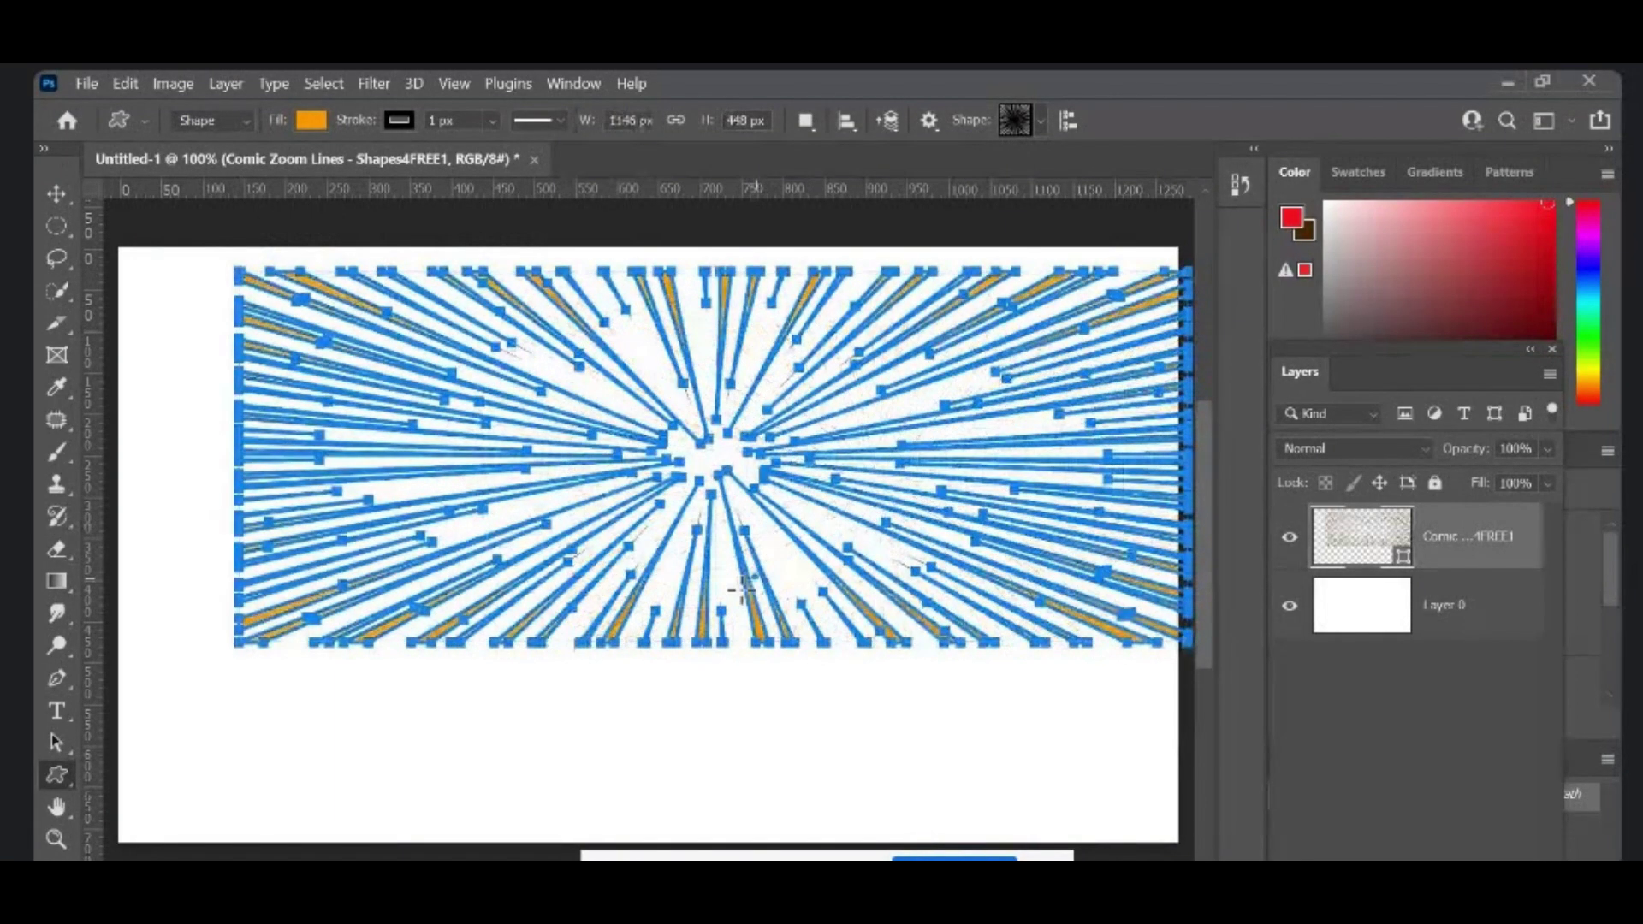
drag(757, 575, 678, 641)
key(ctrl+z)
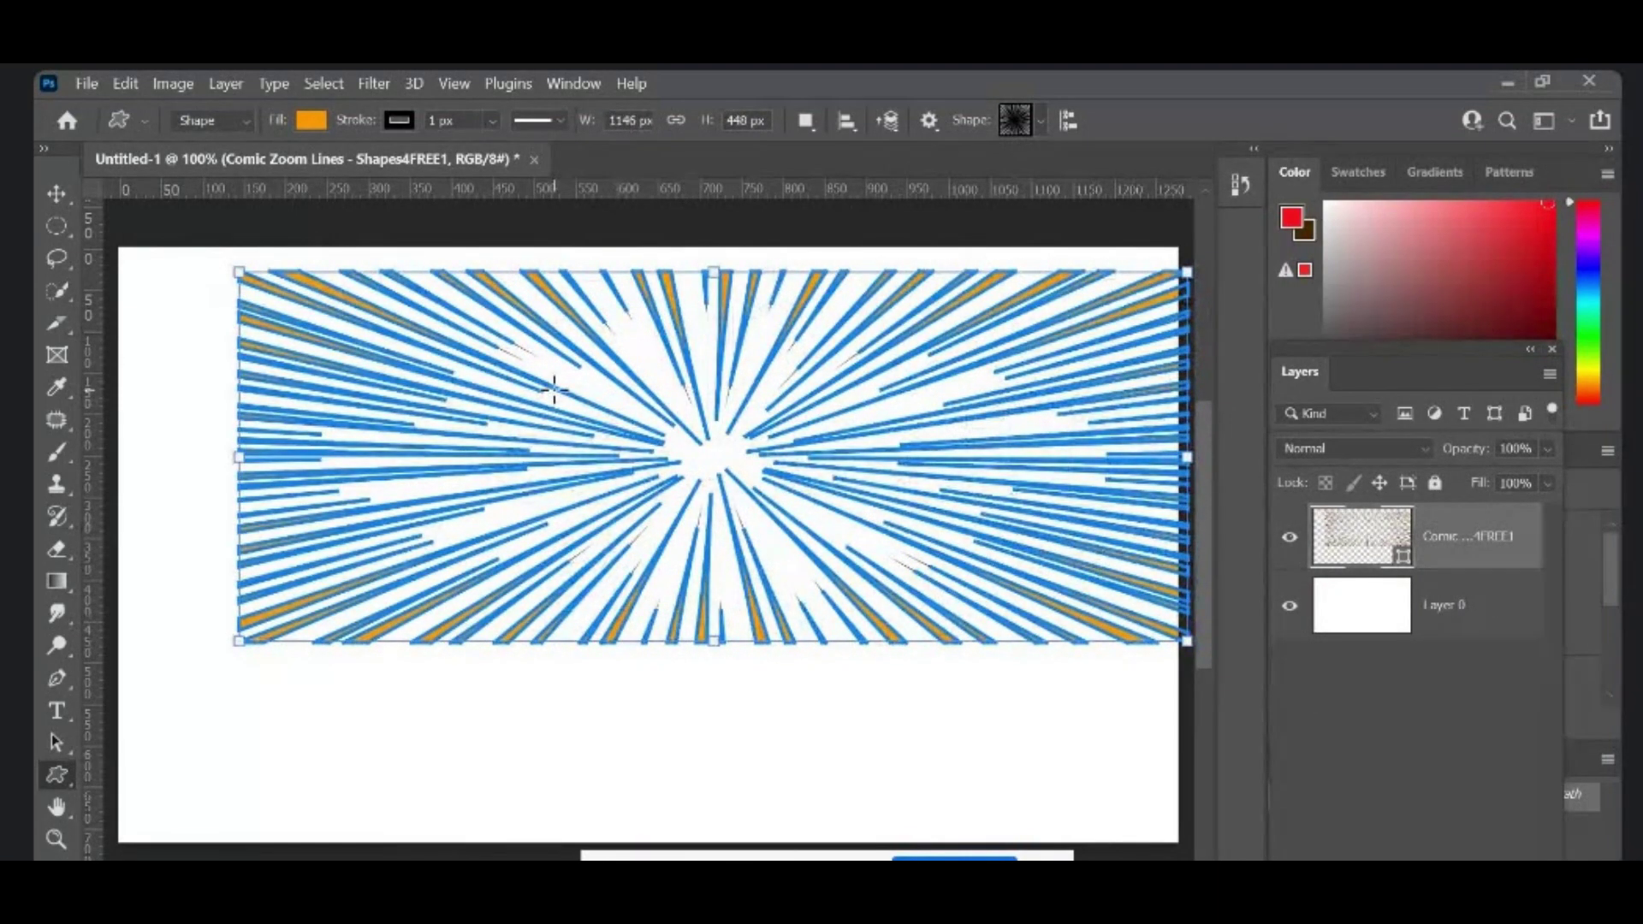
Step: Free Transform the zoom lines to span the full canvas, then select Layer 0
click(55, 196)
drag(711, 633, 703, 787)
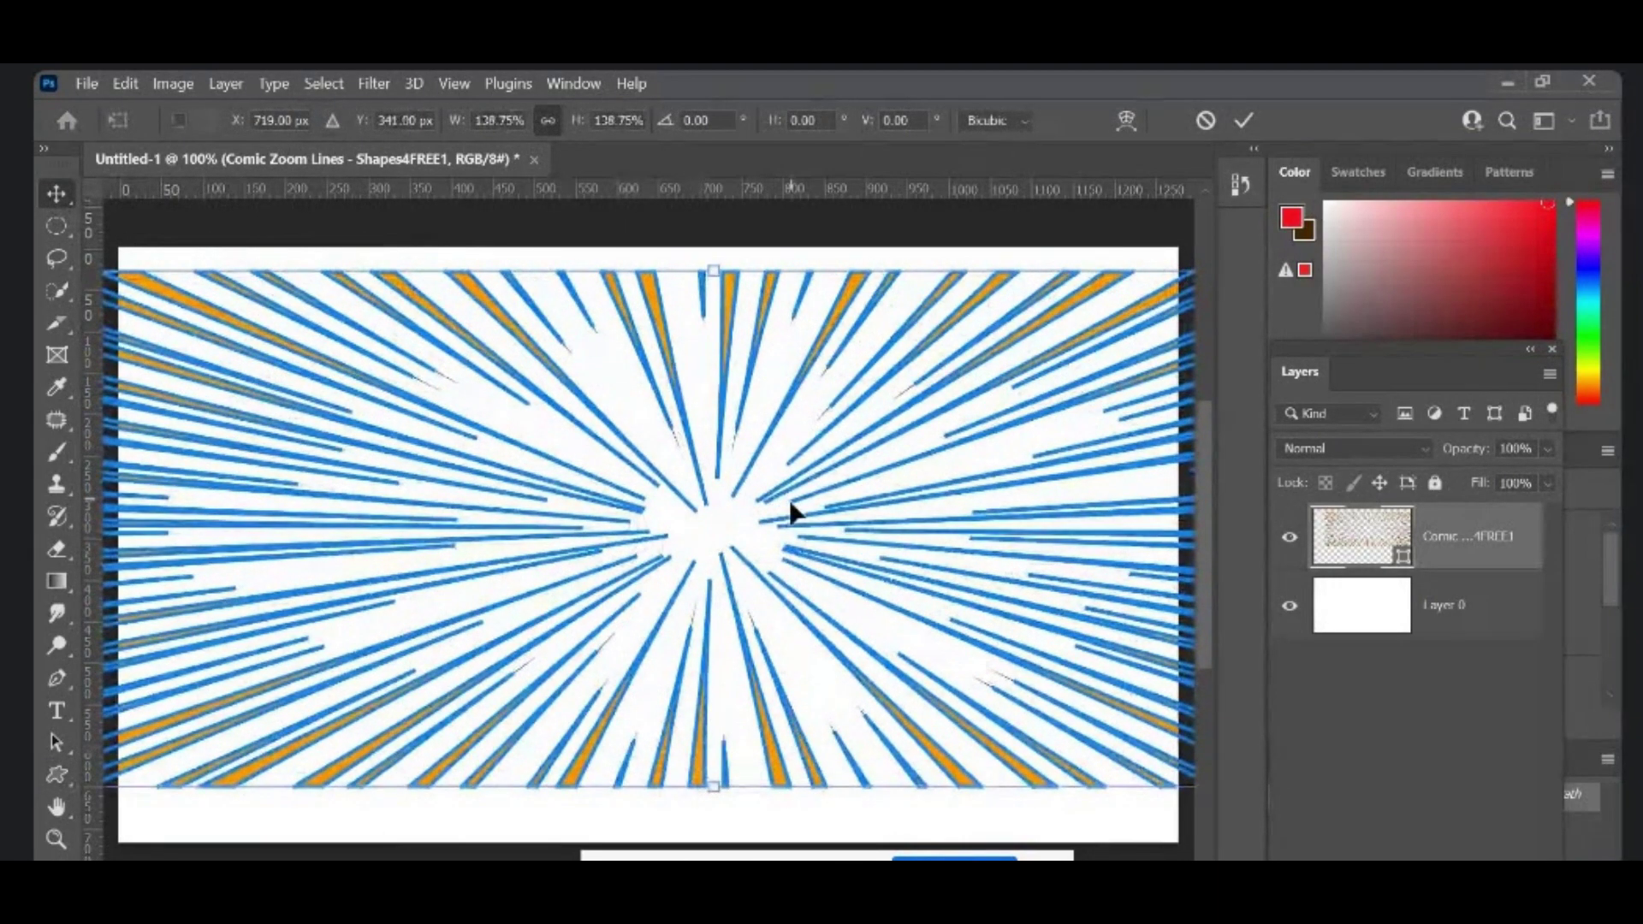
mouse_move(790, 503)
mouse_down()
mouse_move(734, 633)
mouse_move(747, 512)
mouse_move(747, 530)
mouse_up()
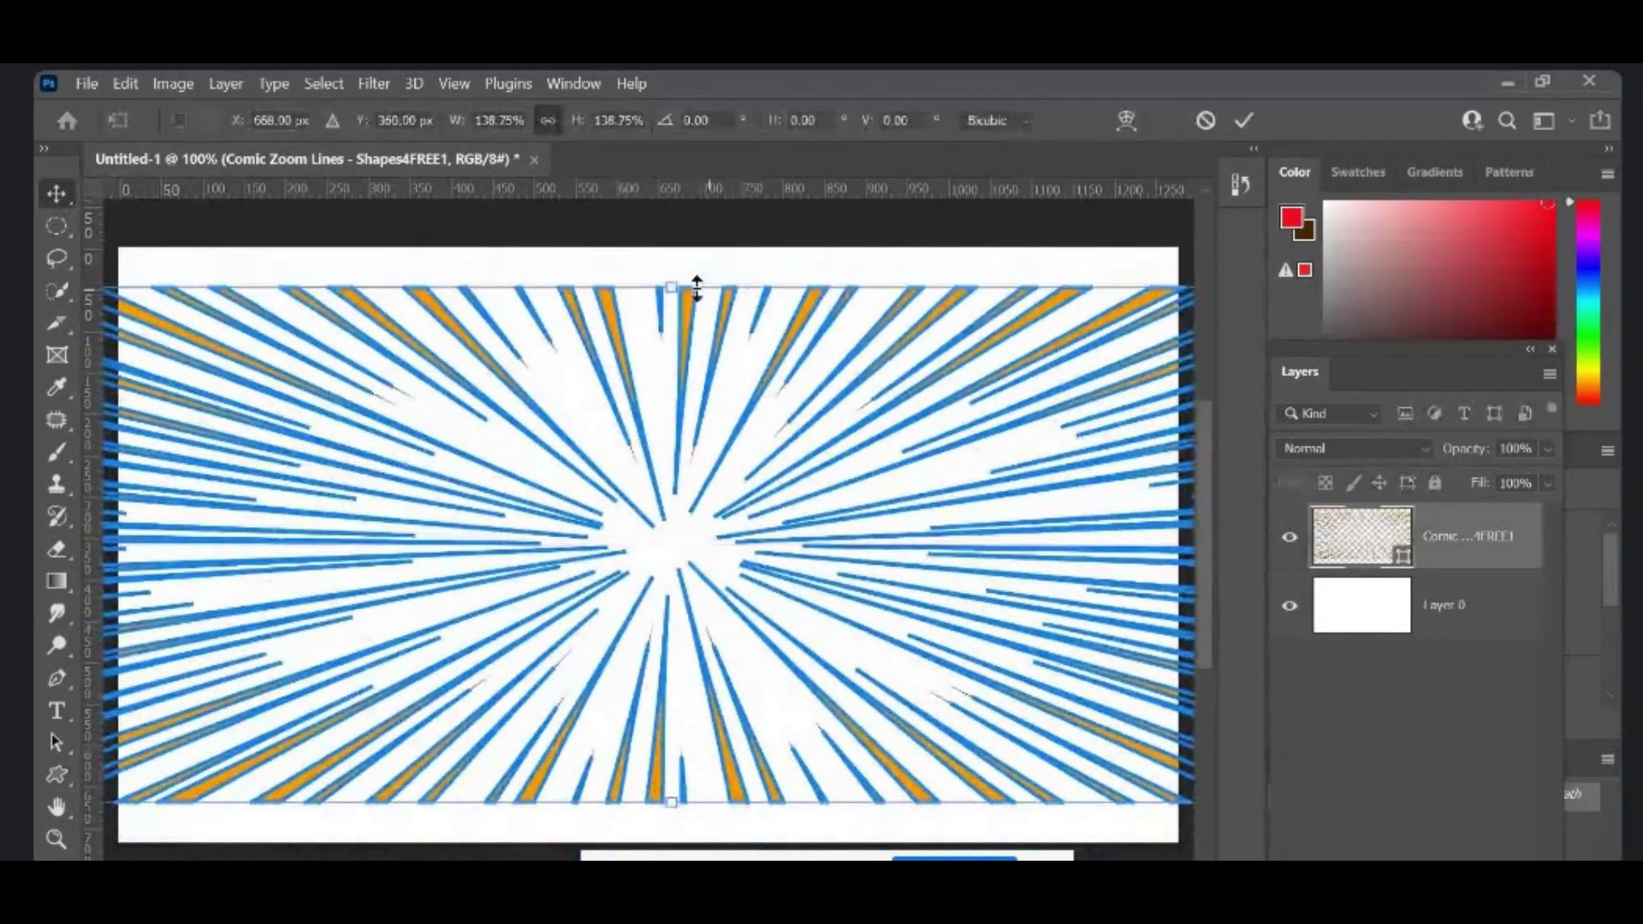
drag(682, 284, 682, 238)
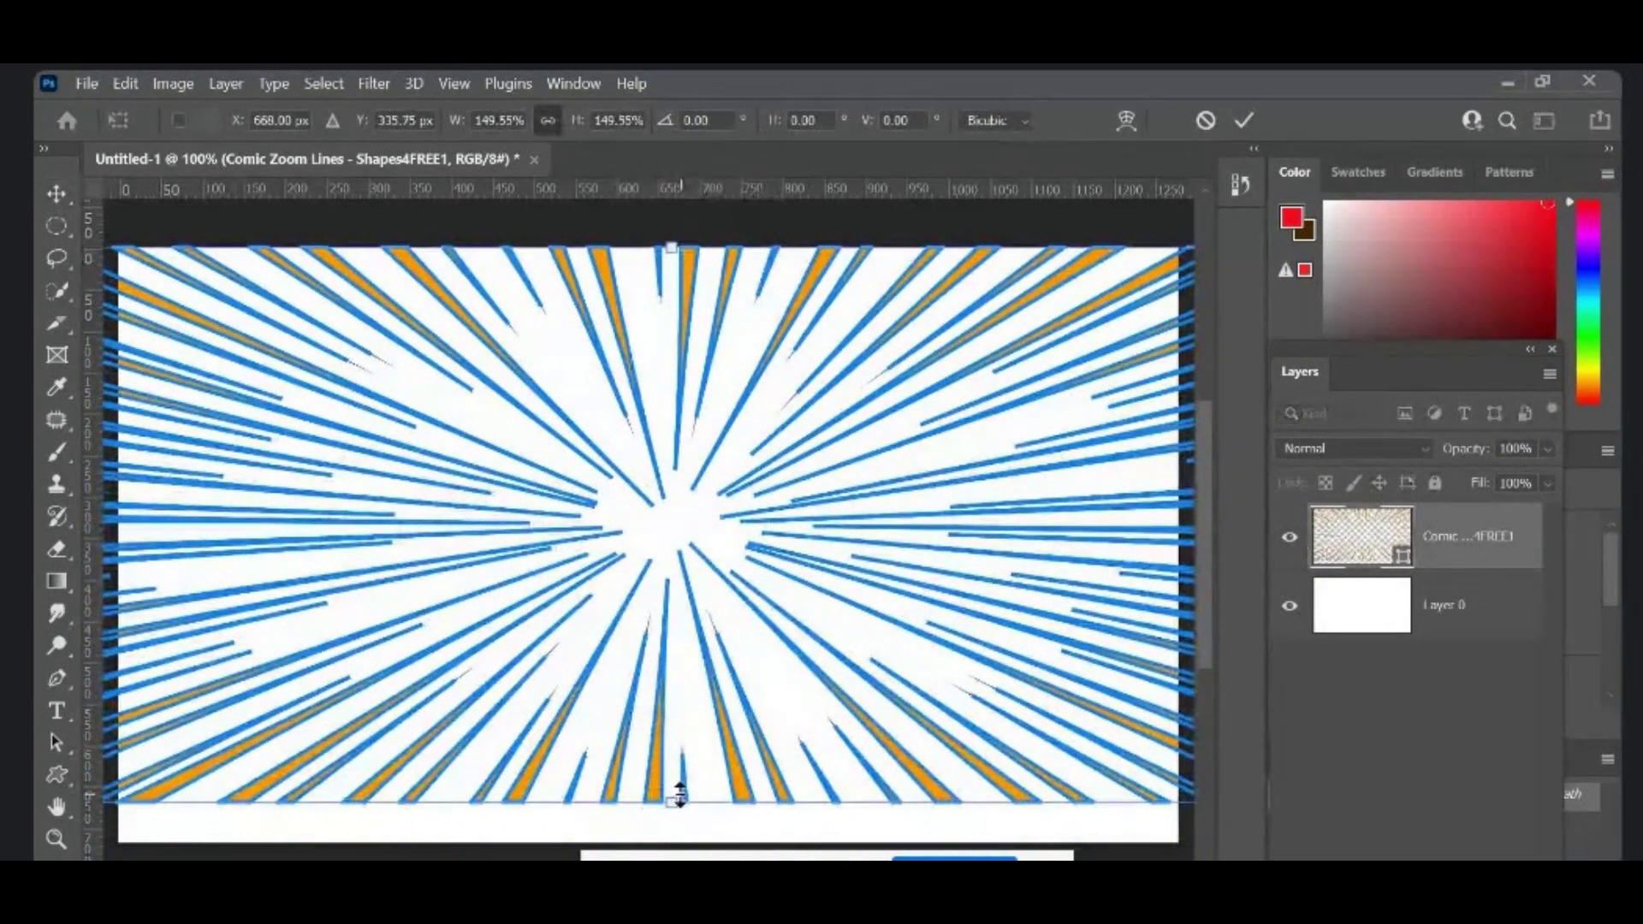
drag(681, 794, 677, 830)
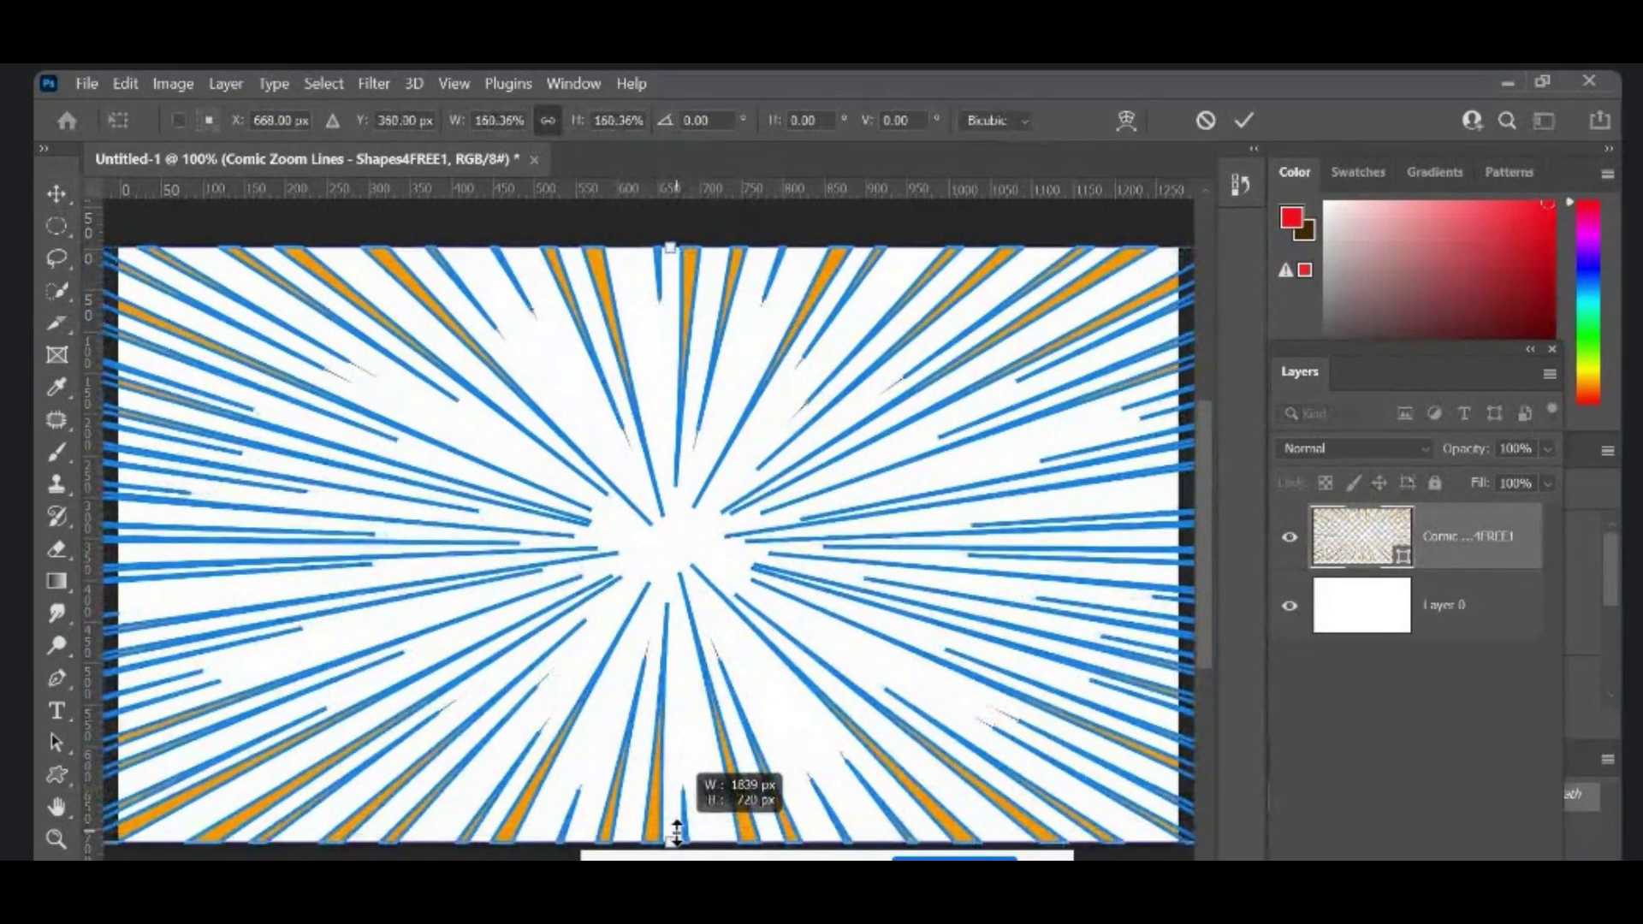
click(1245, 120)
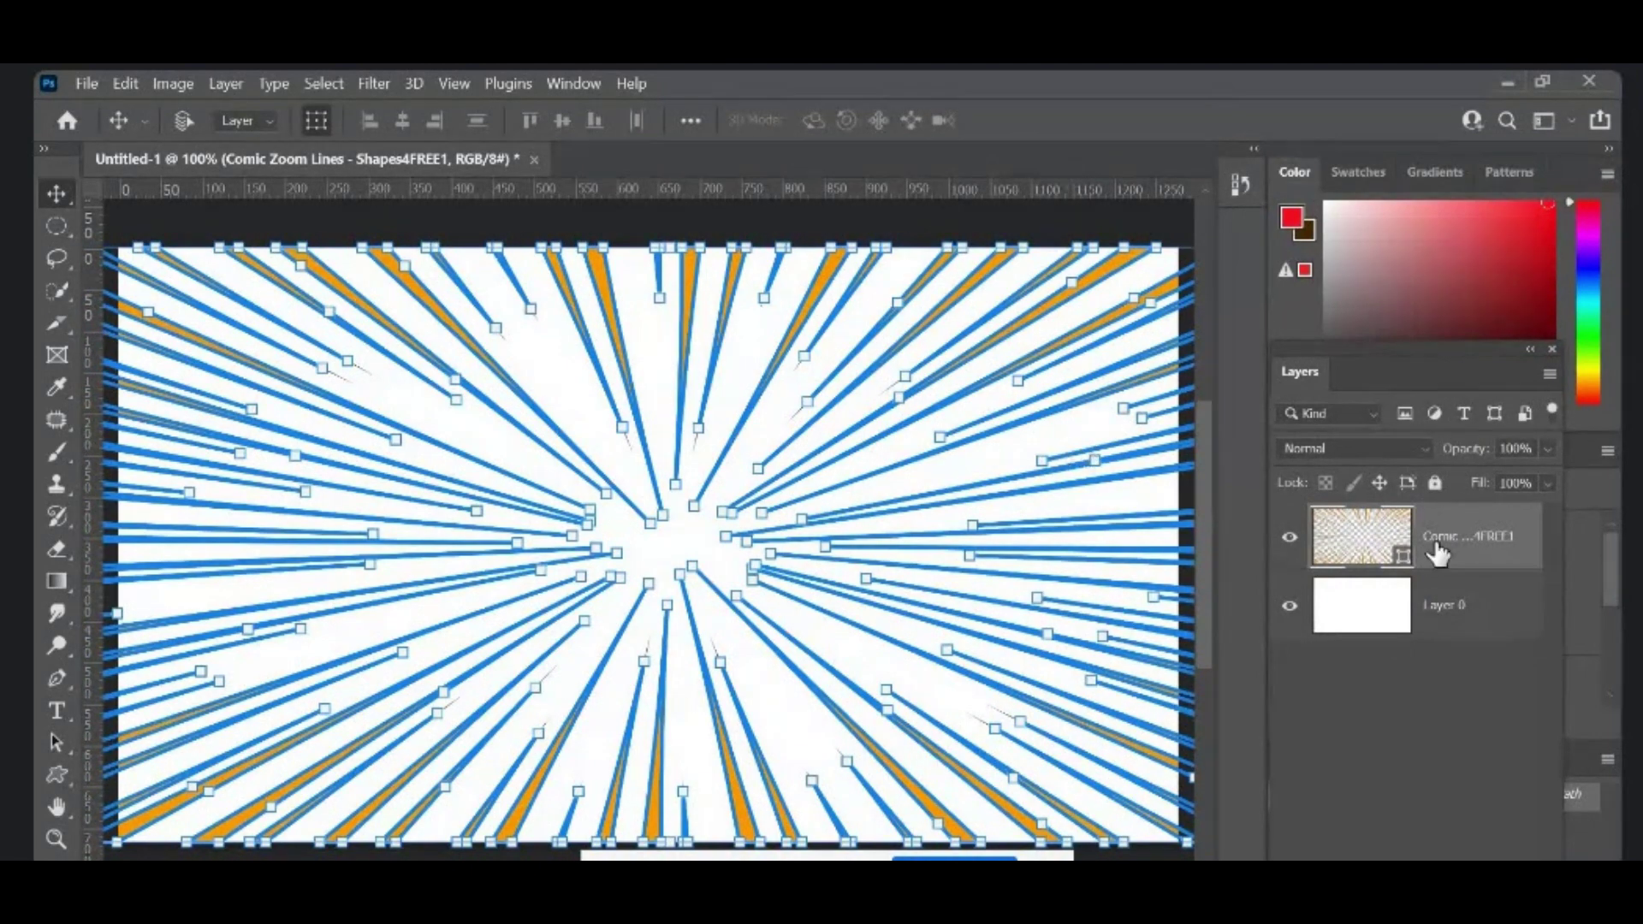
click(1382, 632)
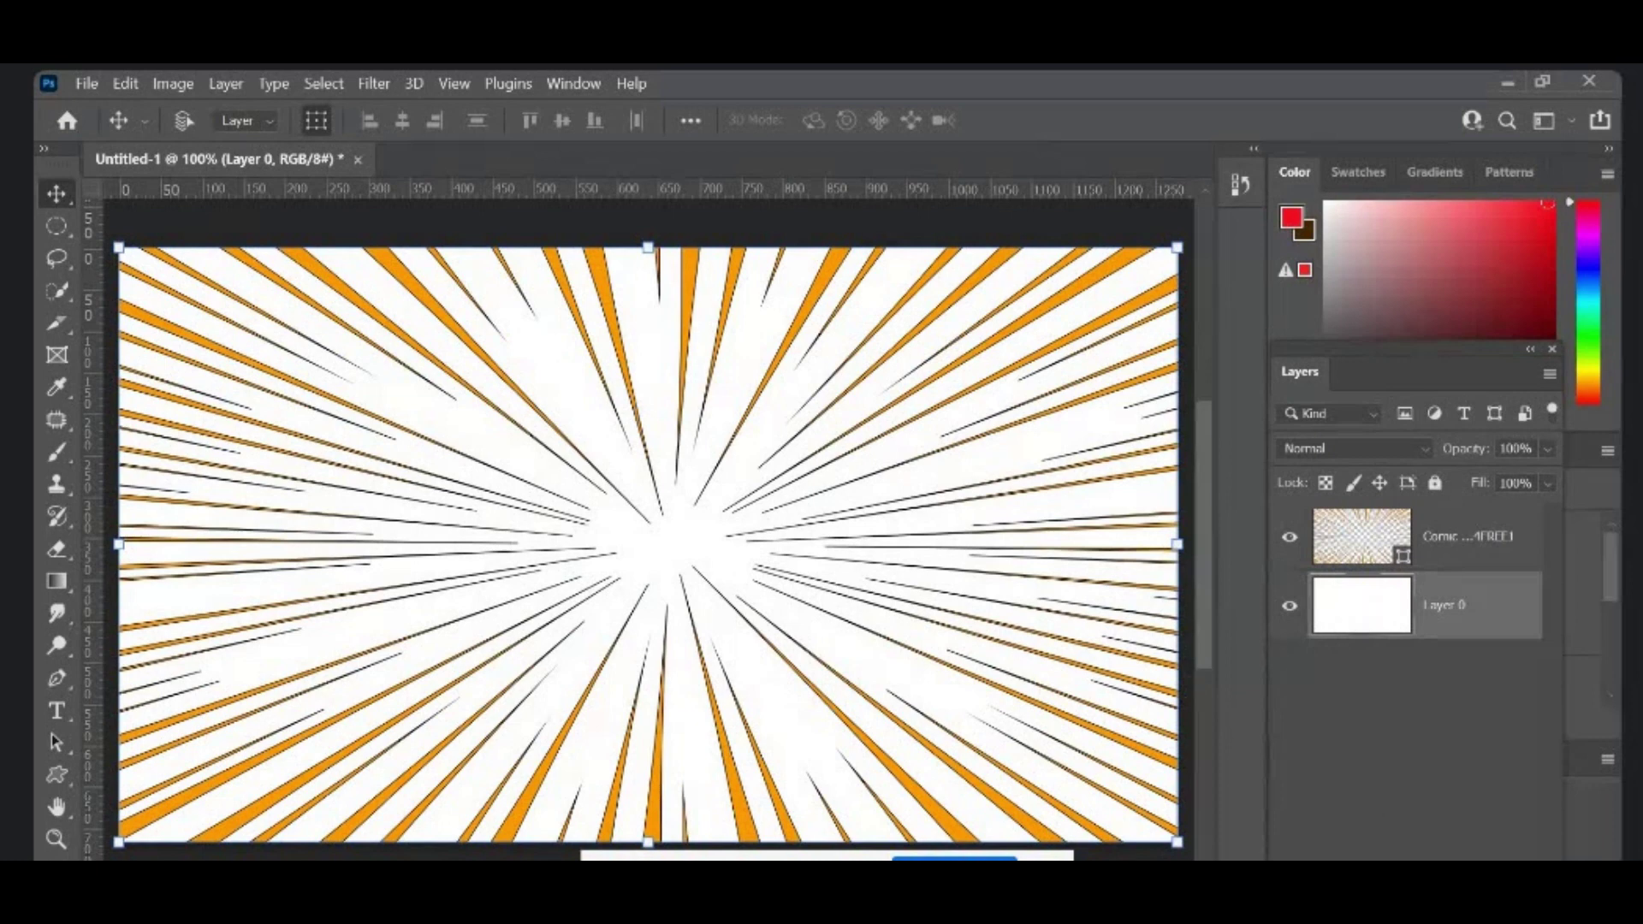
Step: Add a Solid Color fill layer in #ffbc08 beneath the zoom lines
click(1407, 855)
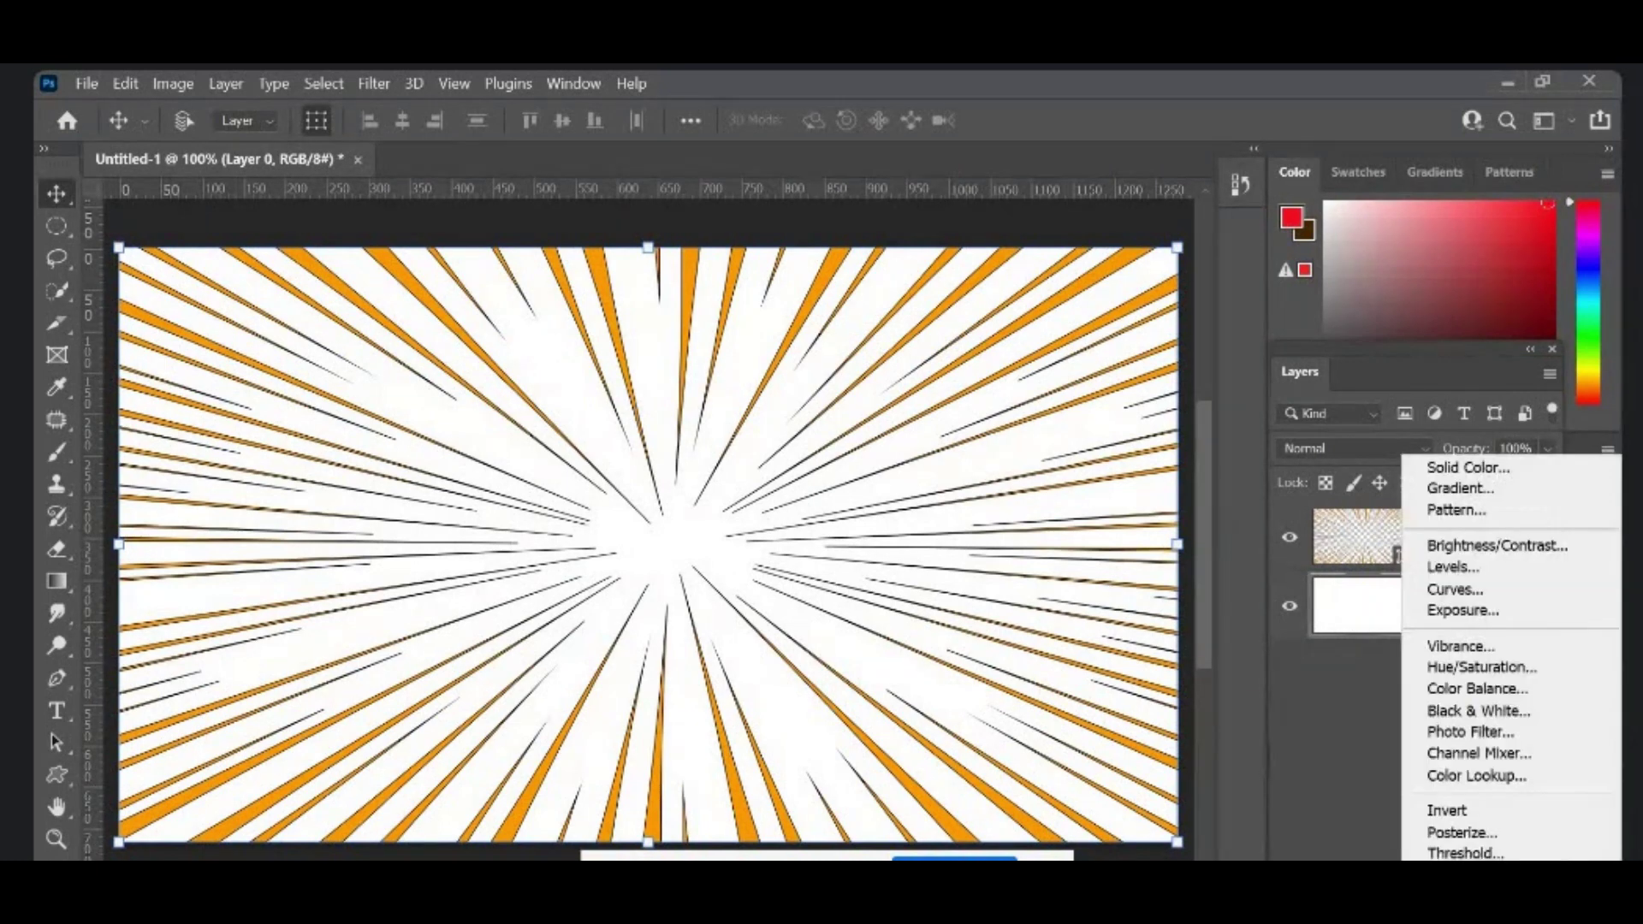
click(1452, 470)
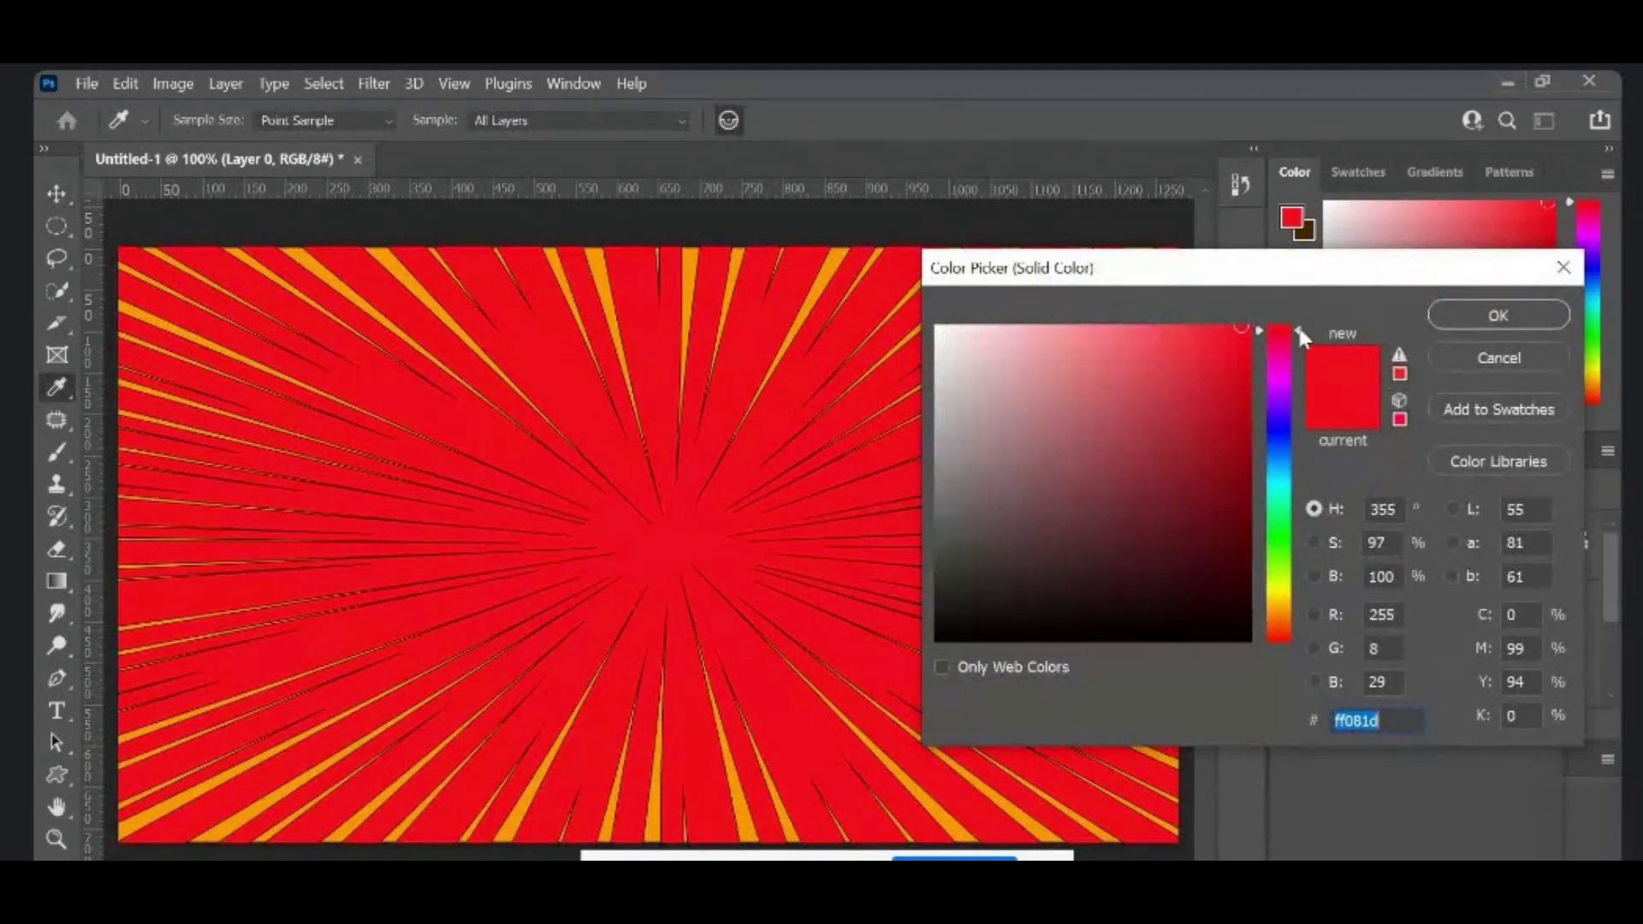
drag(1297, 329, 1297, 598)
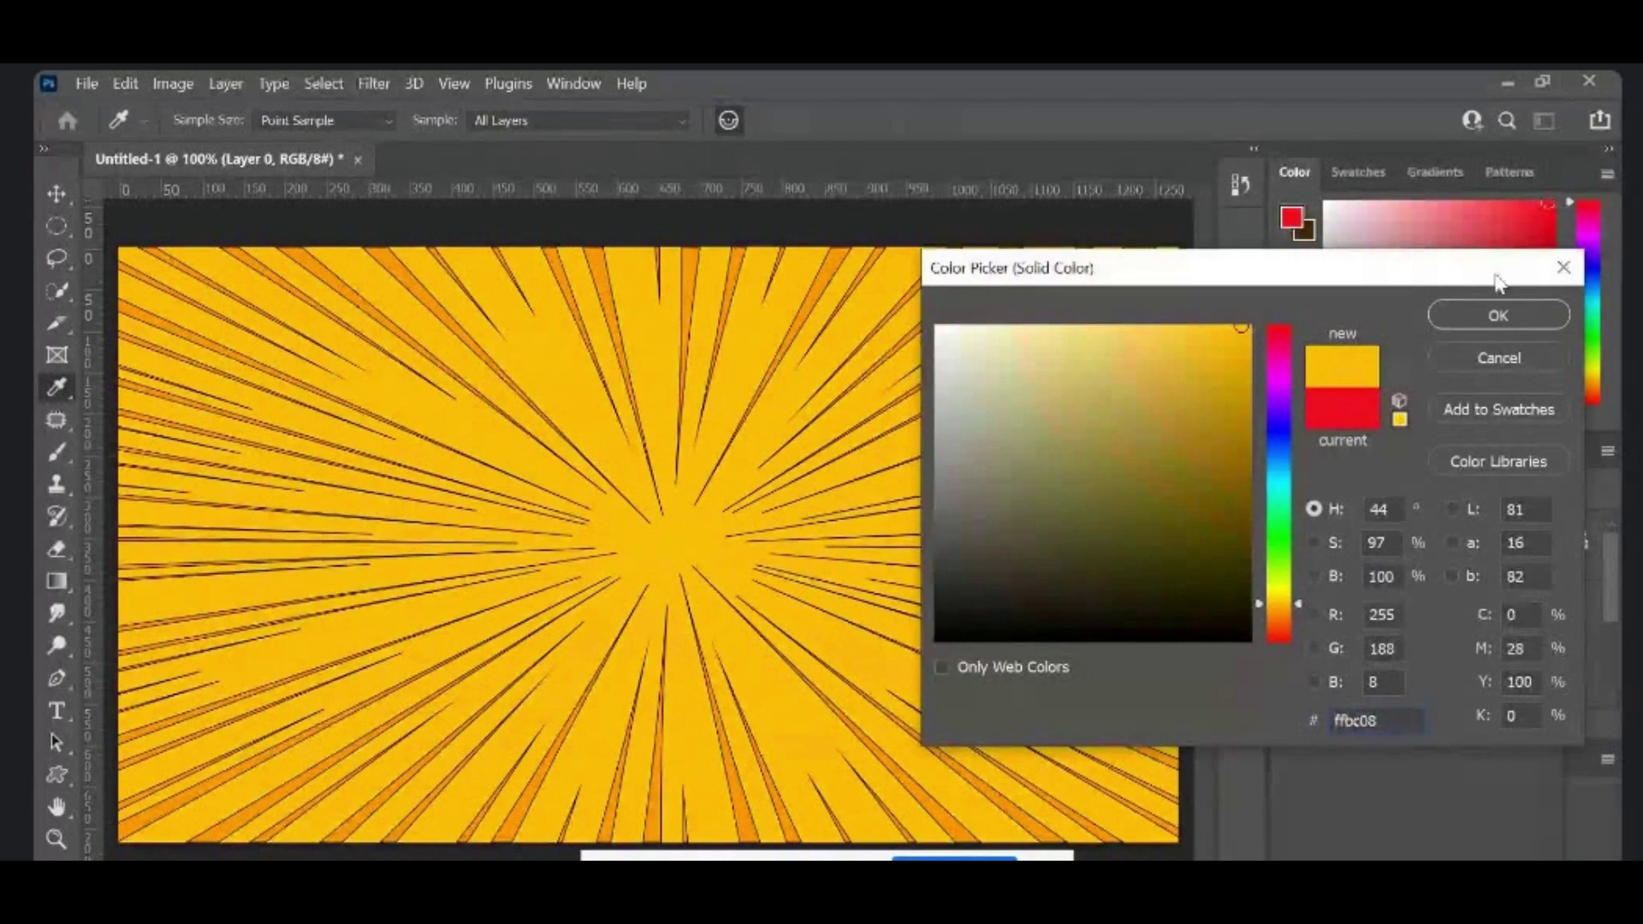
click(1516, 317)
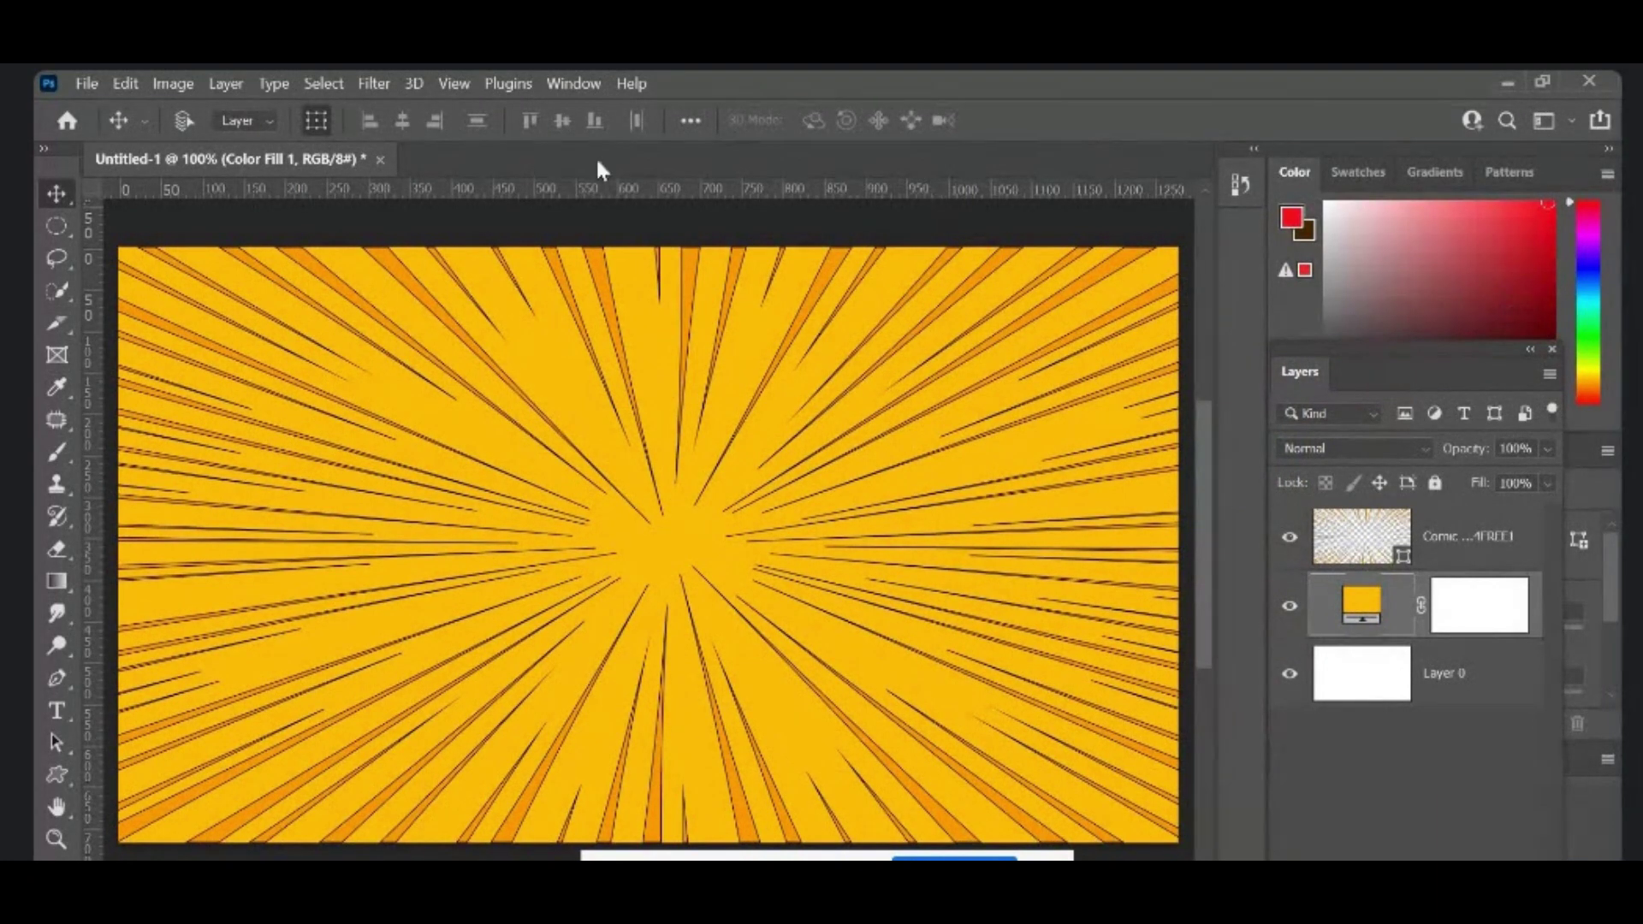
Step: Start File > Place Embedded, then cancel it
click(85, 86)
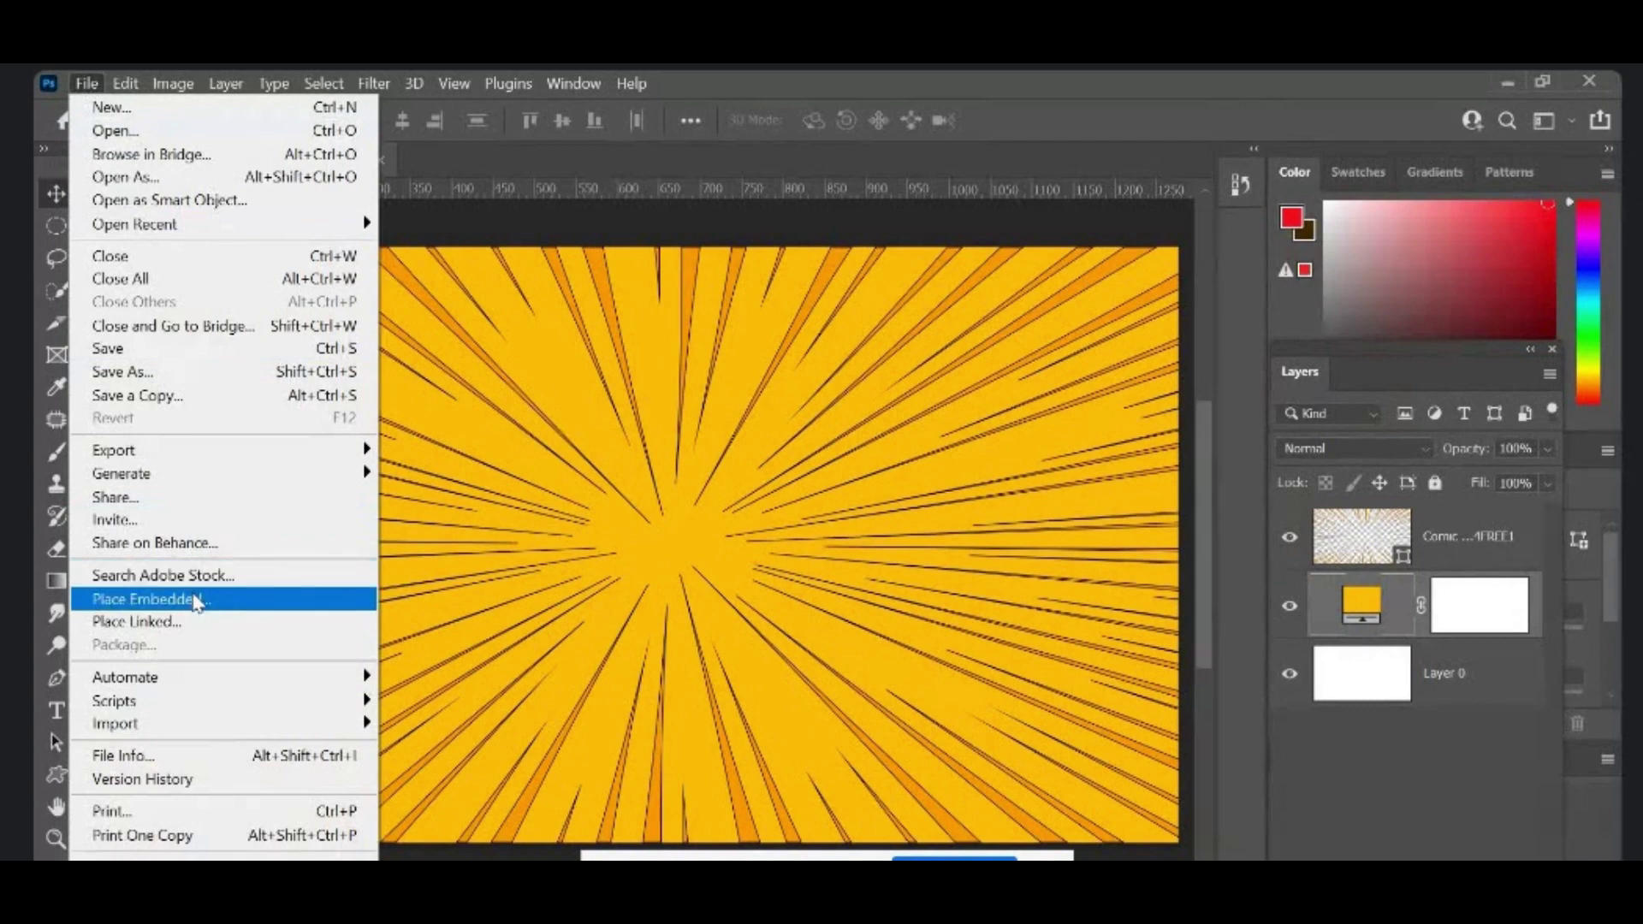
click(198, 601)
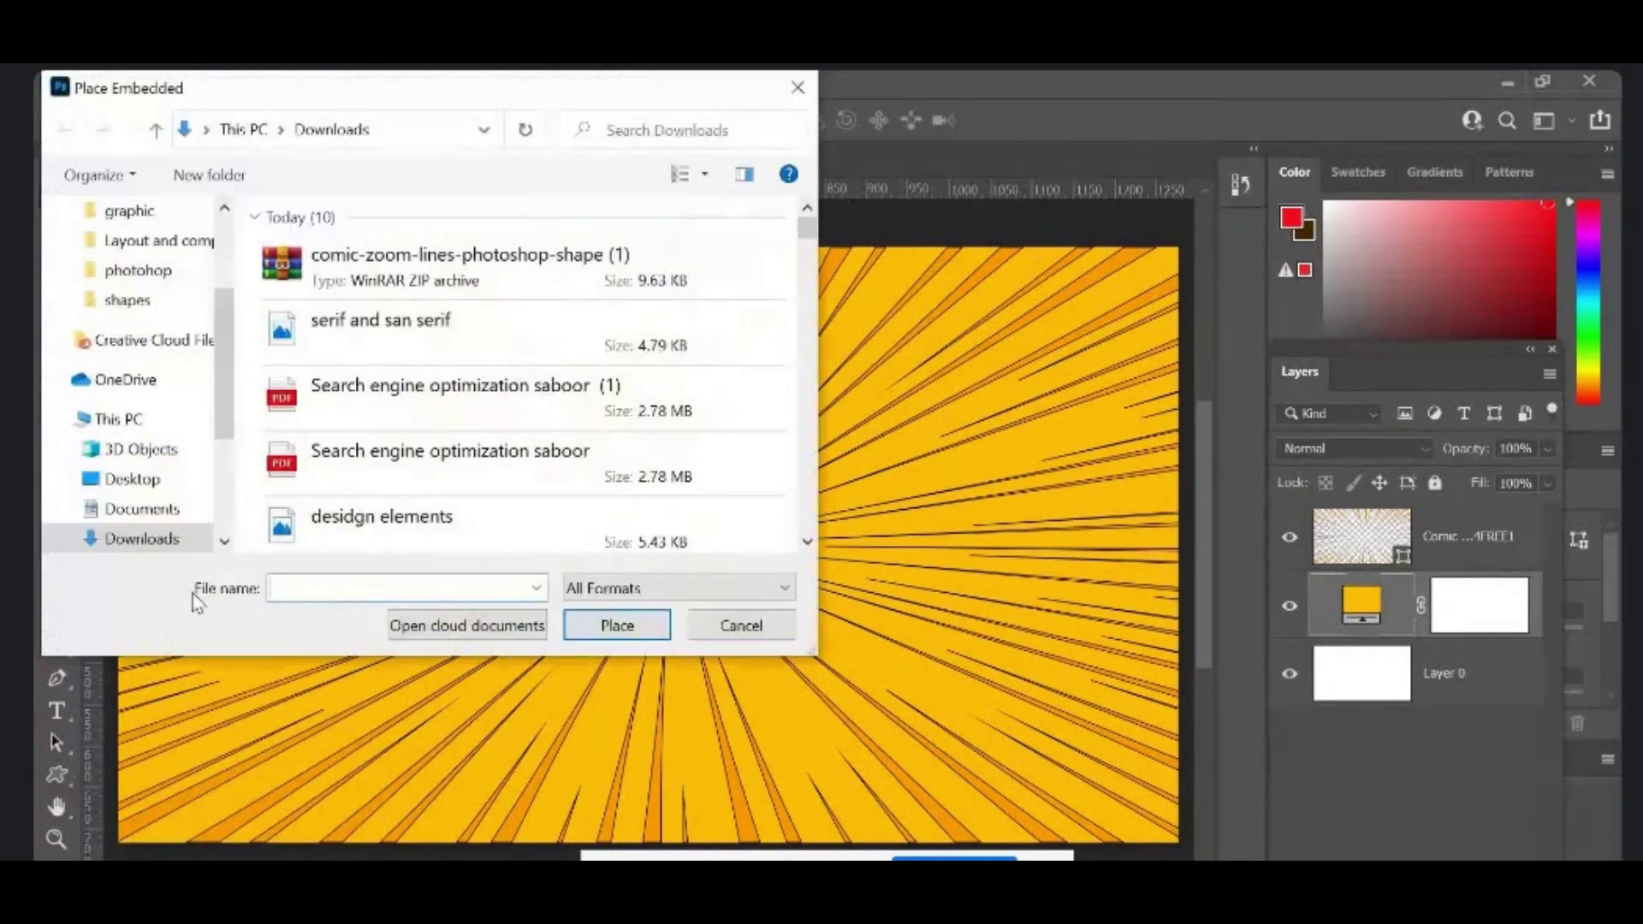
scroll(806, 244, down, 5)
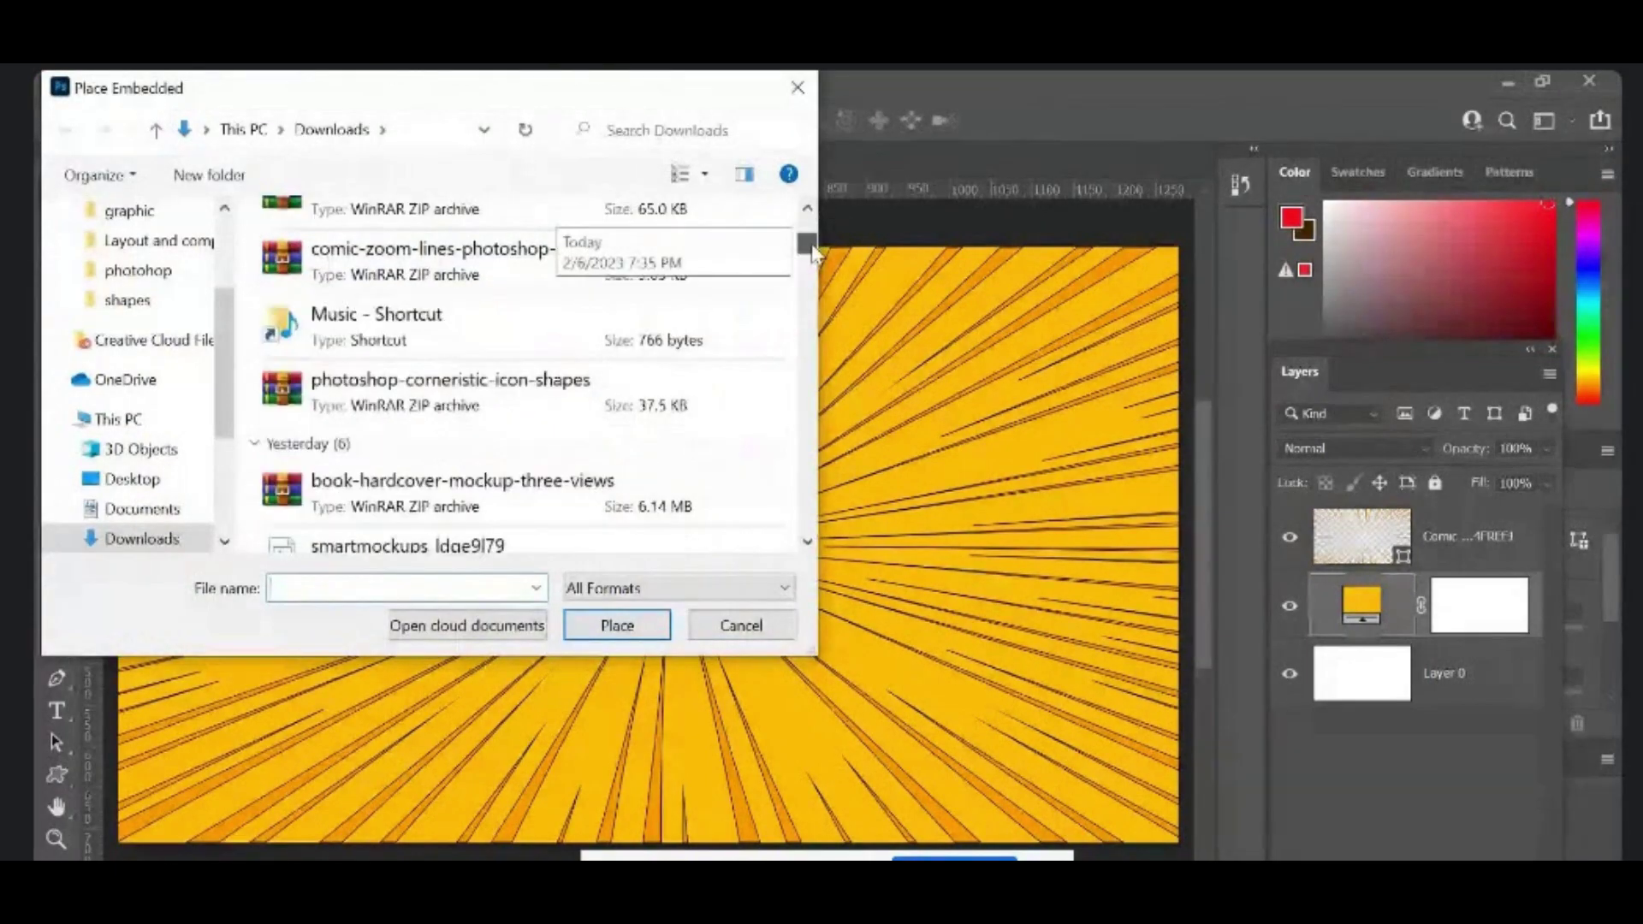
scroll(808, 236, down, 1)
scroll(811, 227, up, 1)
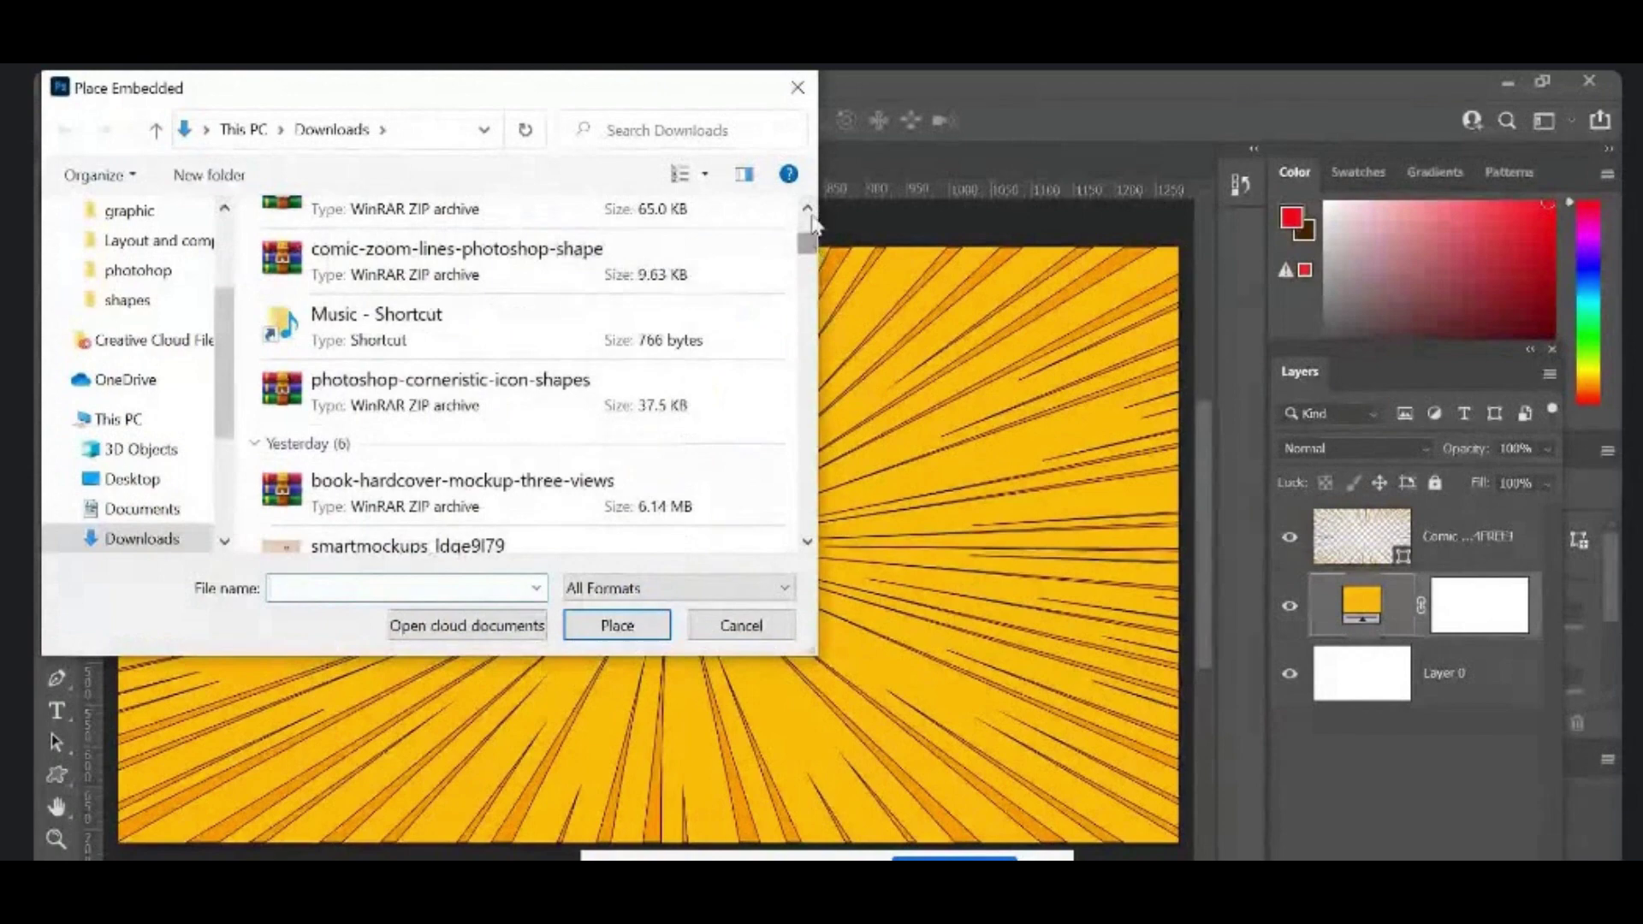
click(803, 79)
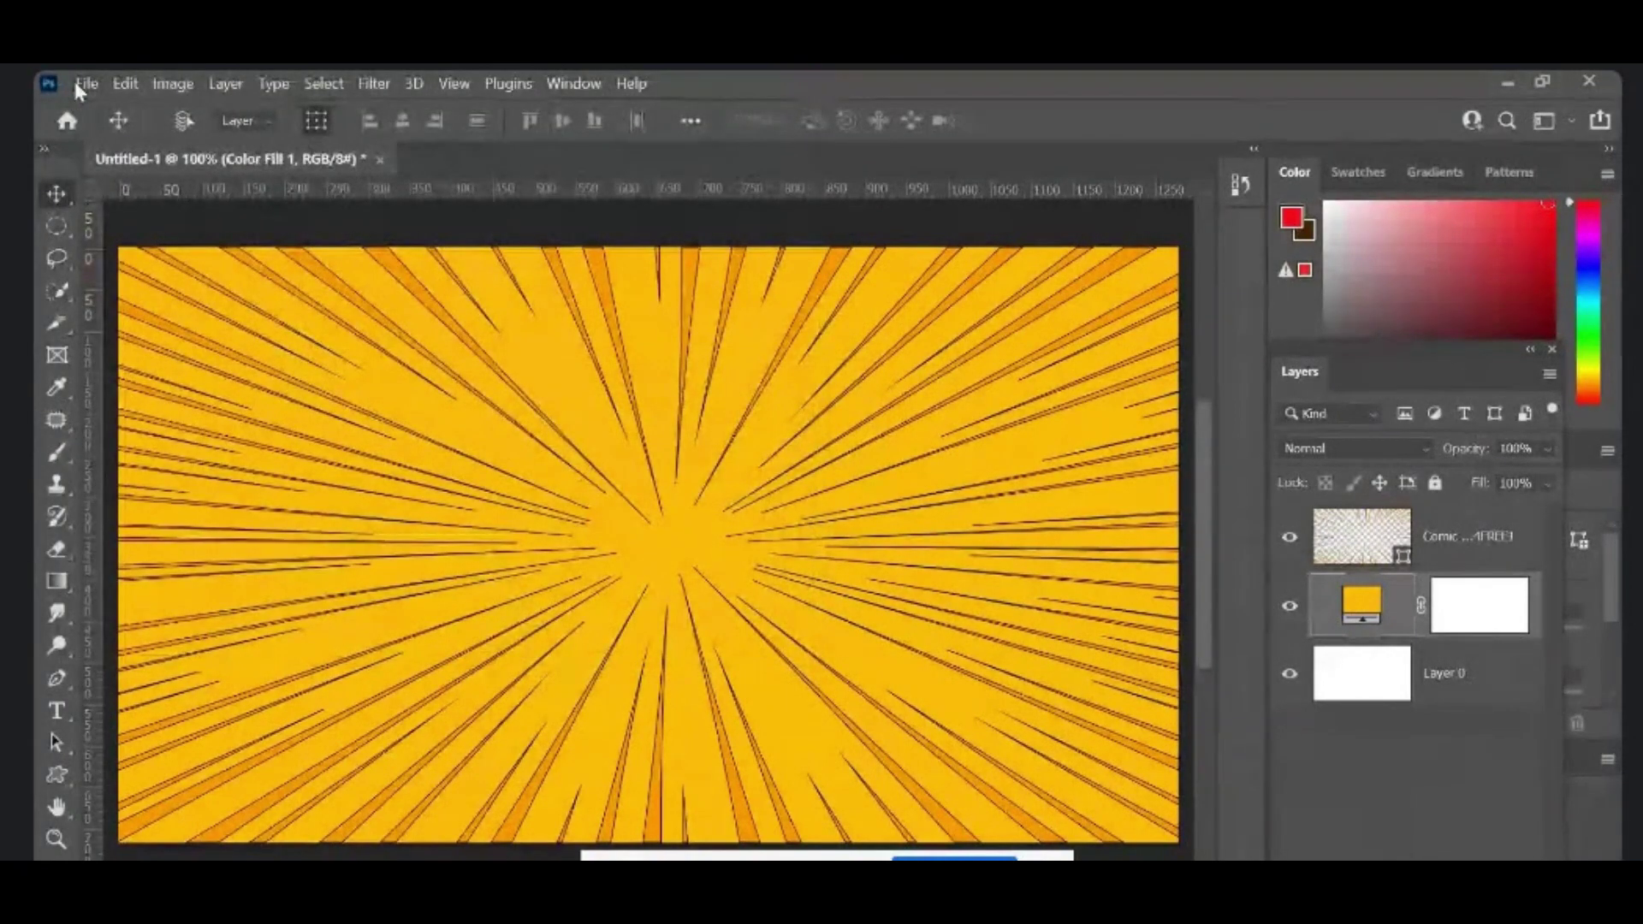
Step: Open 'soild background pic' from Downloads as its own document
click(85, 83)
click(96, 132)
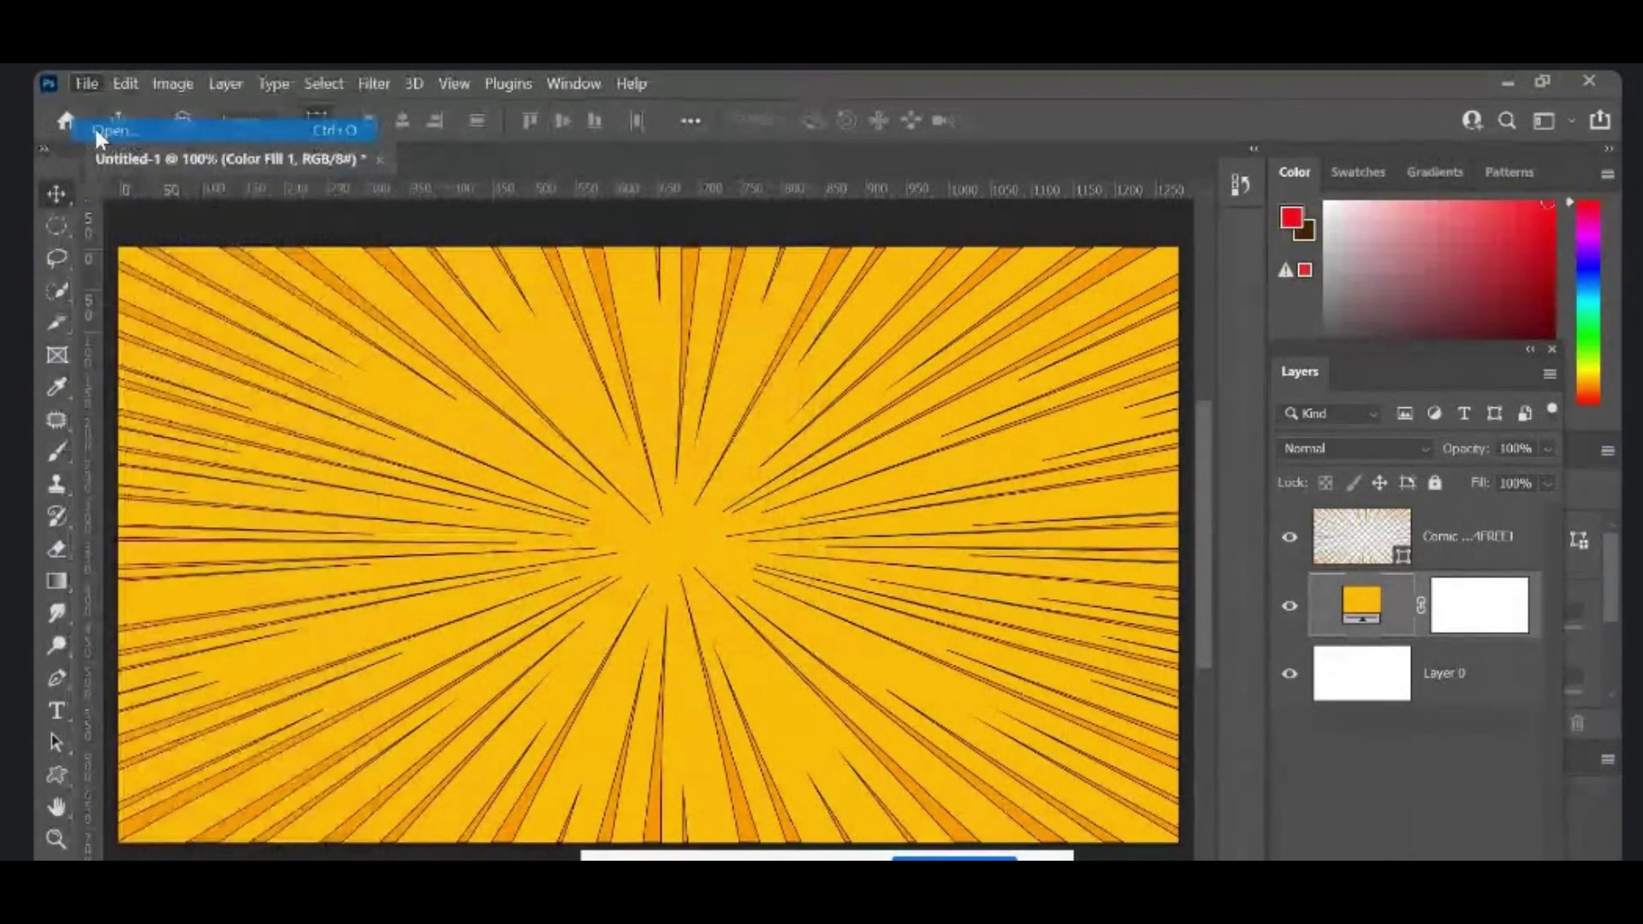
scroll(809, 261, down, 3)
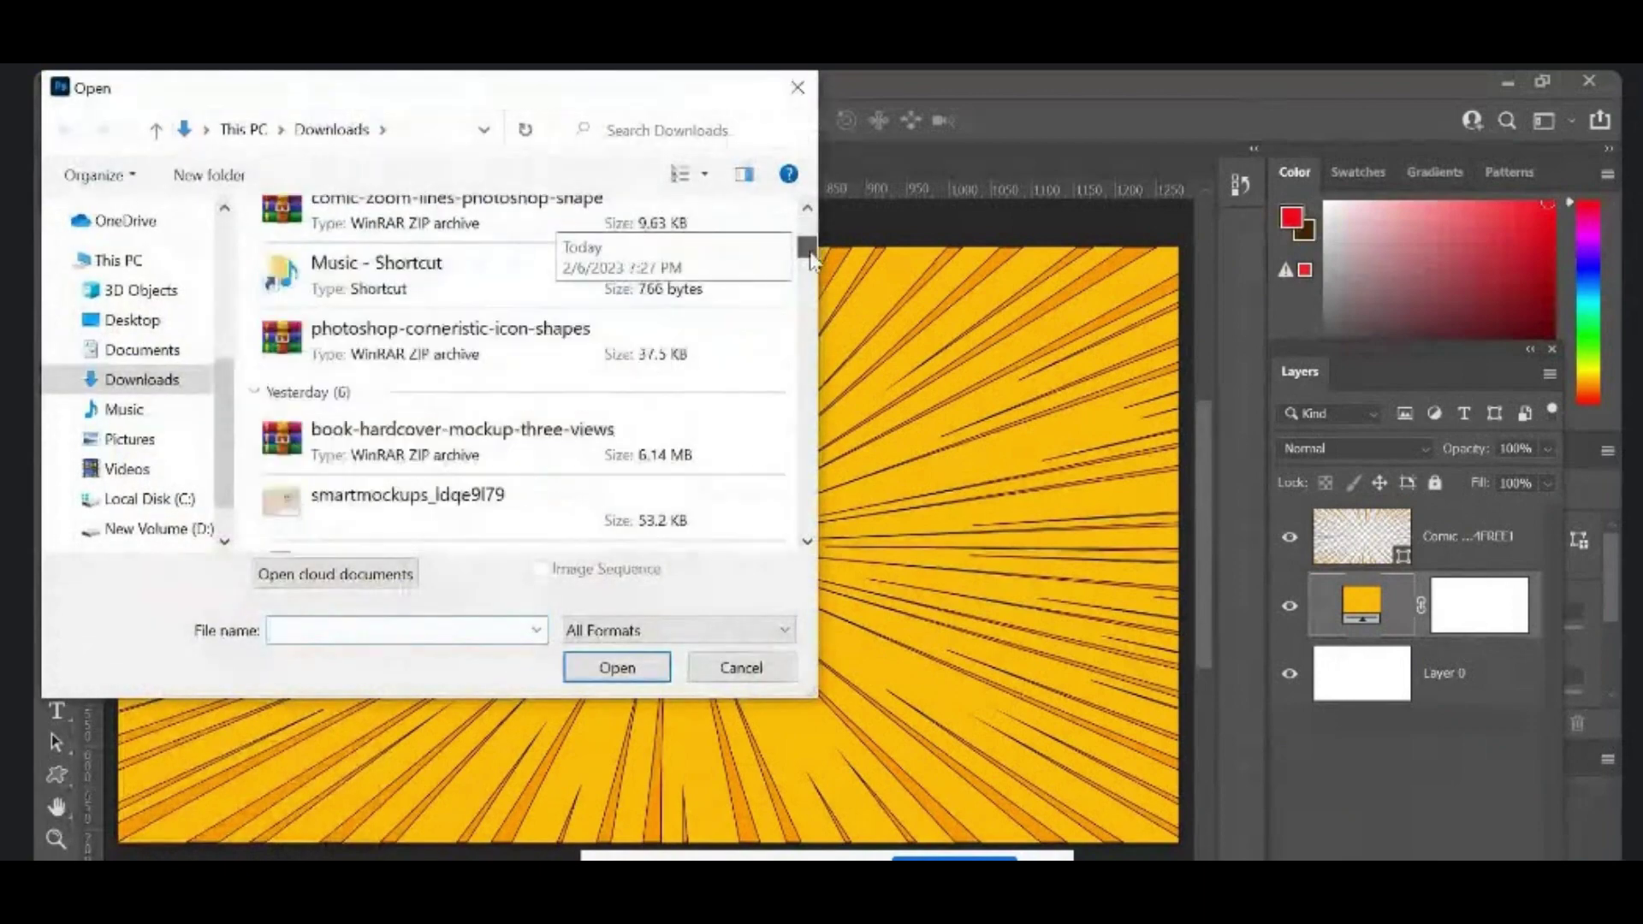
scroll(809, 261, down, 3)
scroll(809, 261, down, 1)
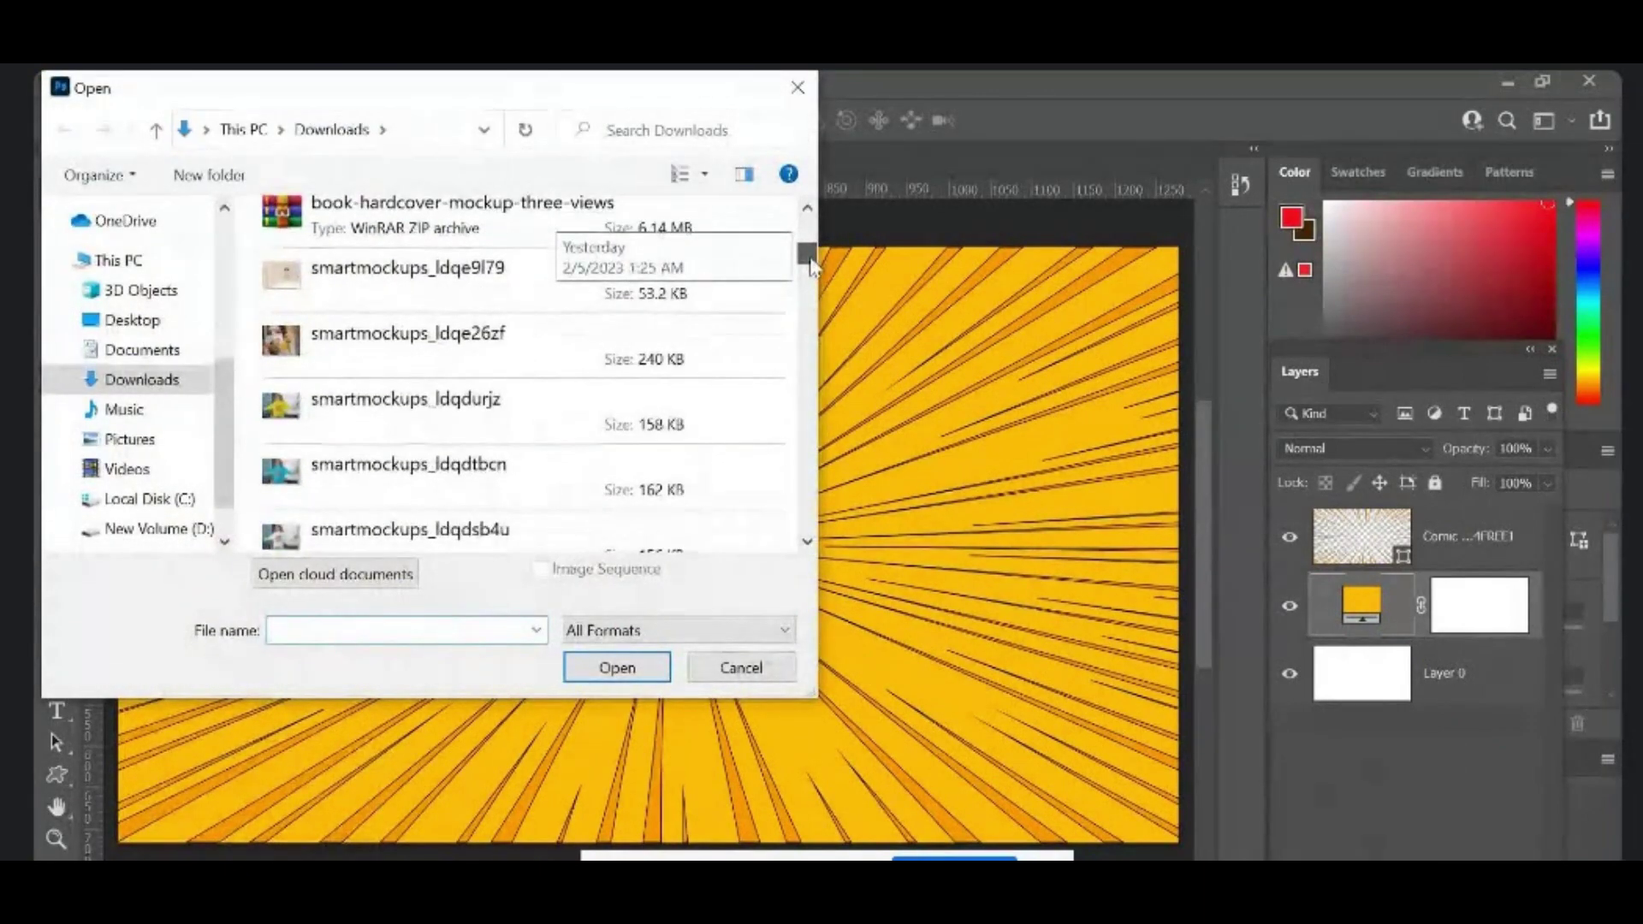
scroll(809, 264, down, 2)
drag(810, 270, 830, 384)
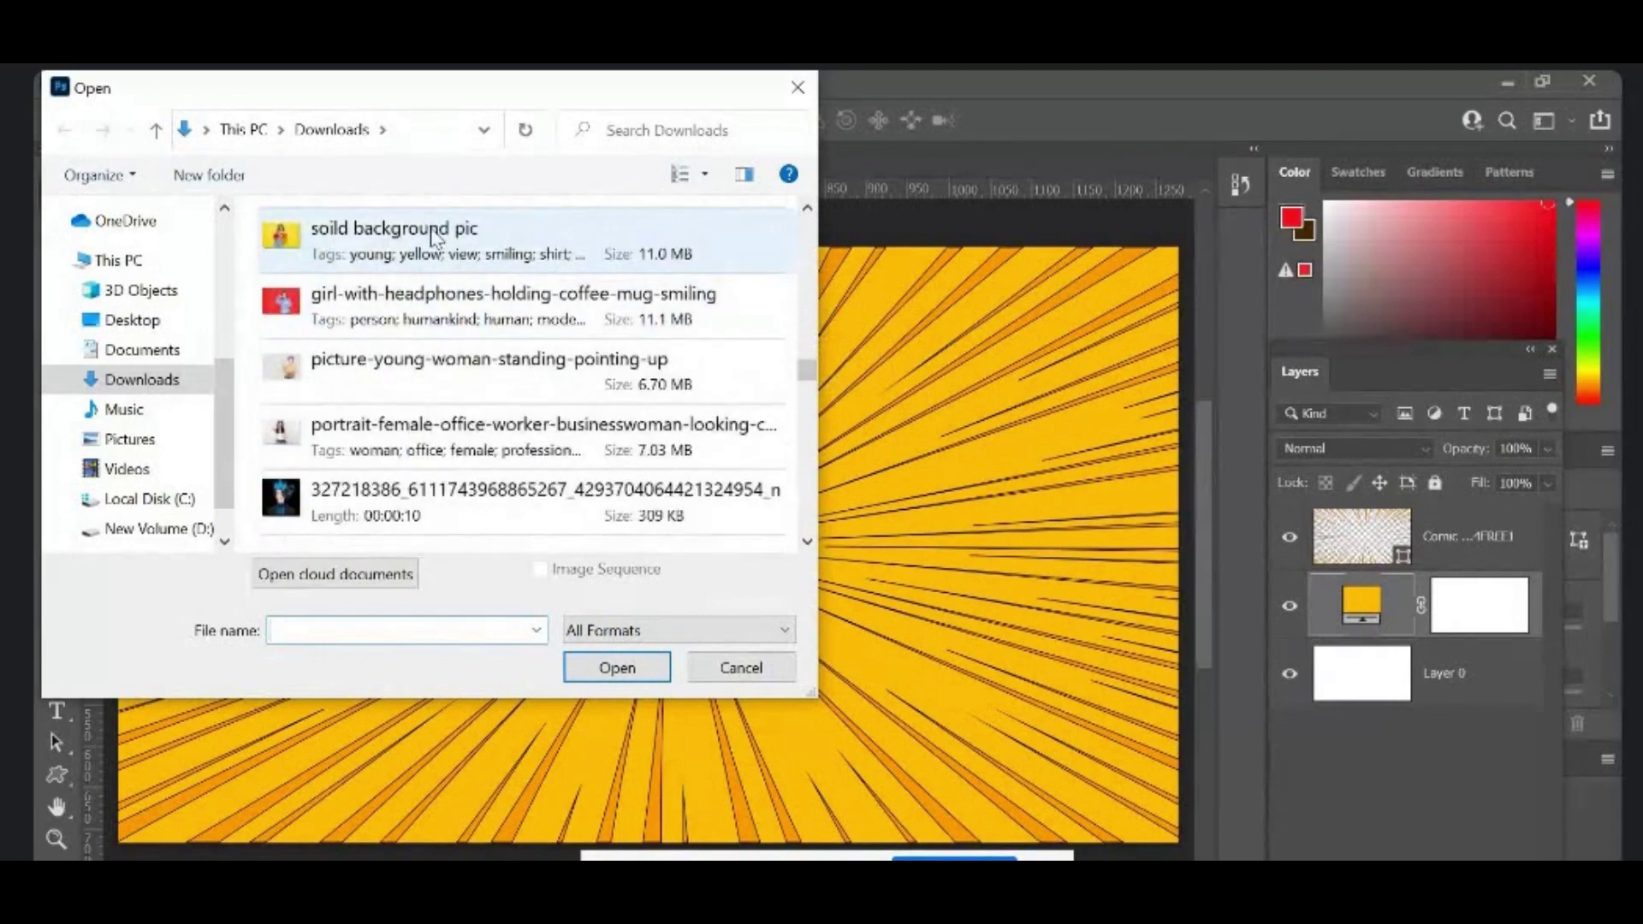
click(436, 238)
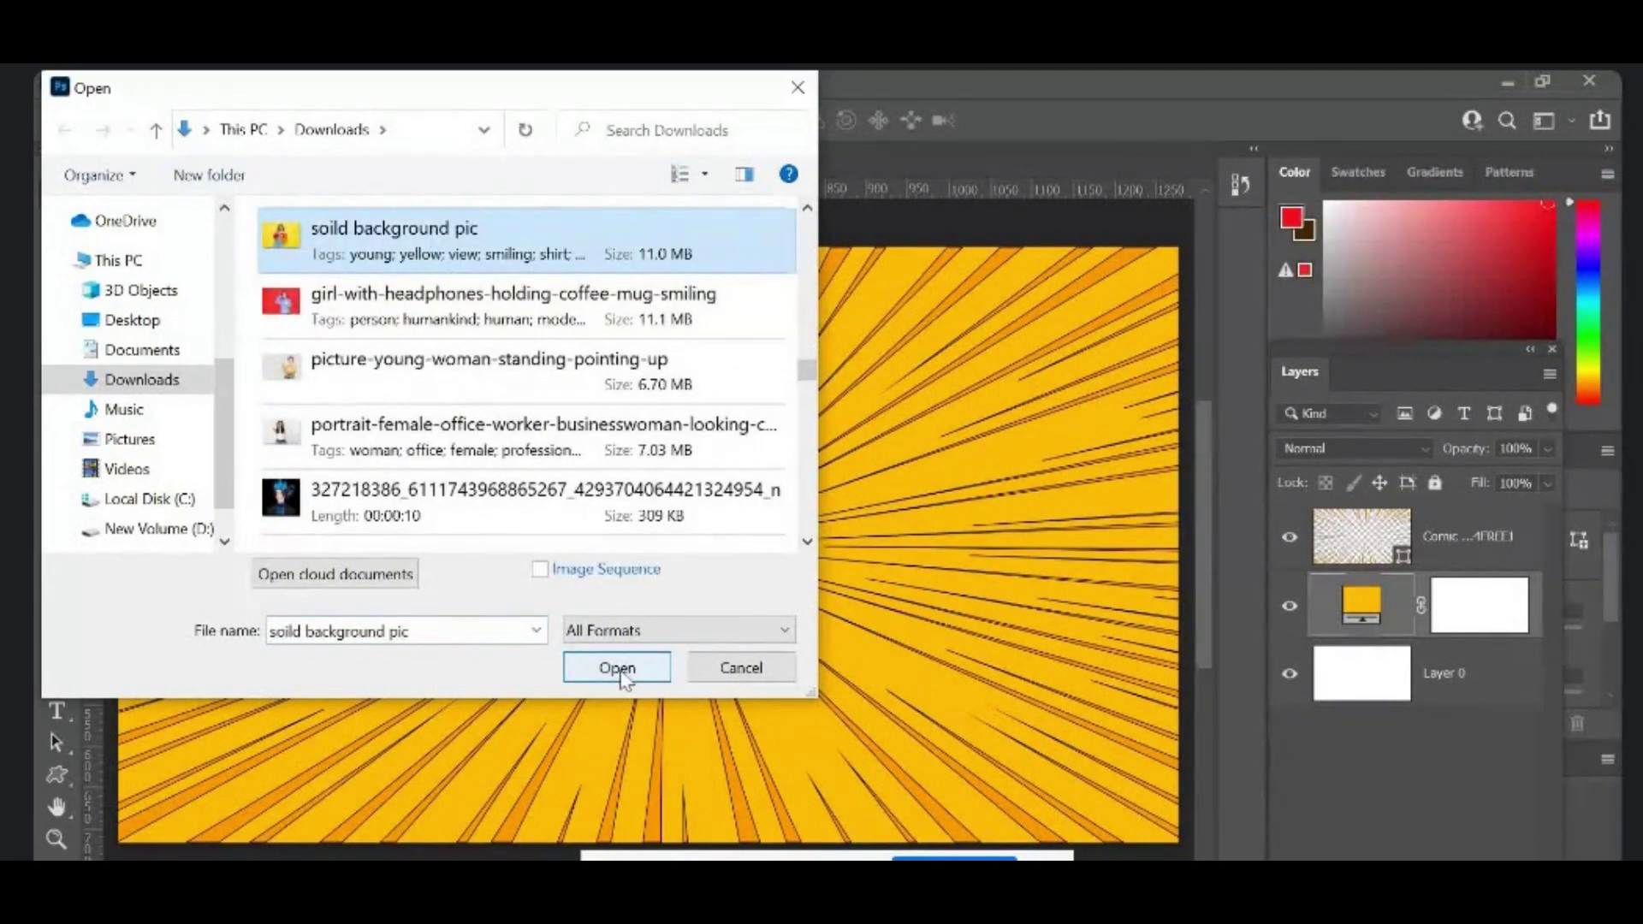
click(620, 669)
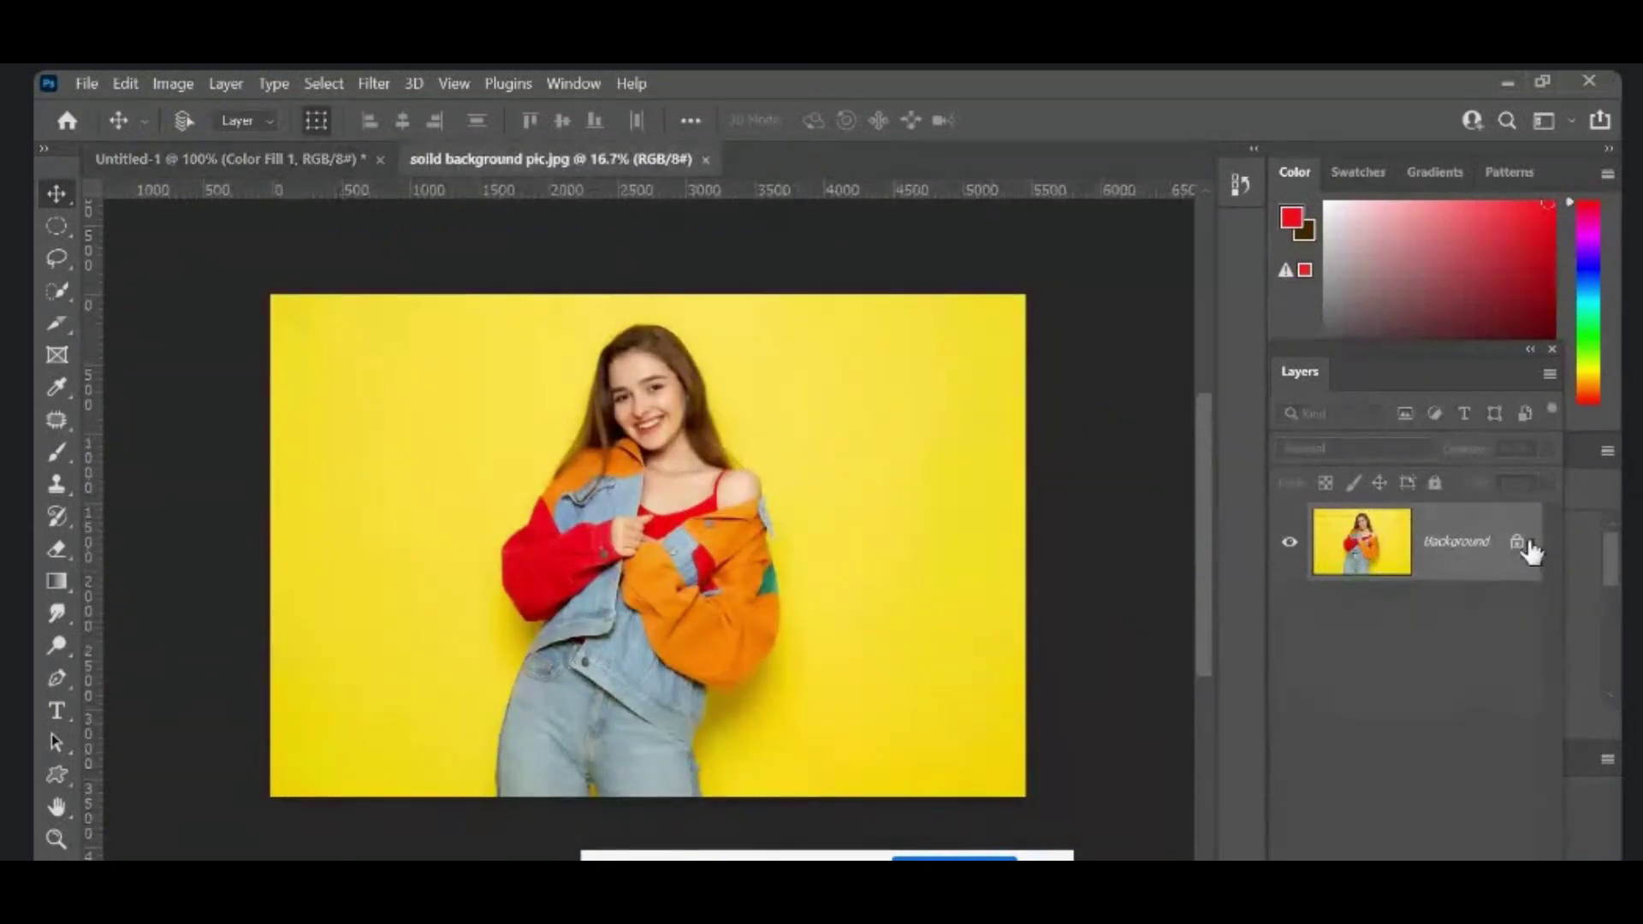
Step: Unlock the photo layer, Select Subject on the girl, and drag her onto the Untitled-1 poster
click(1517, 543)
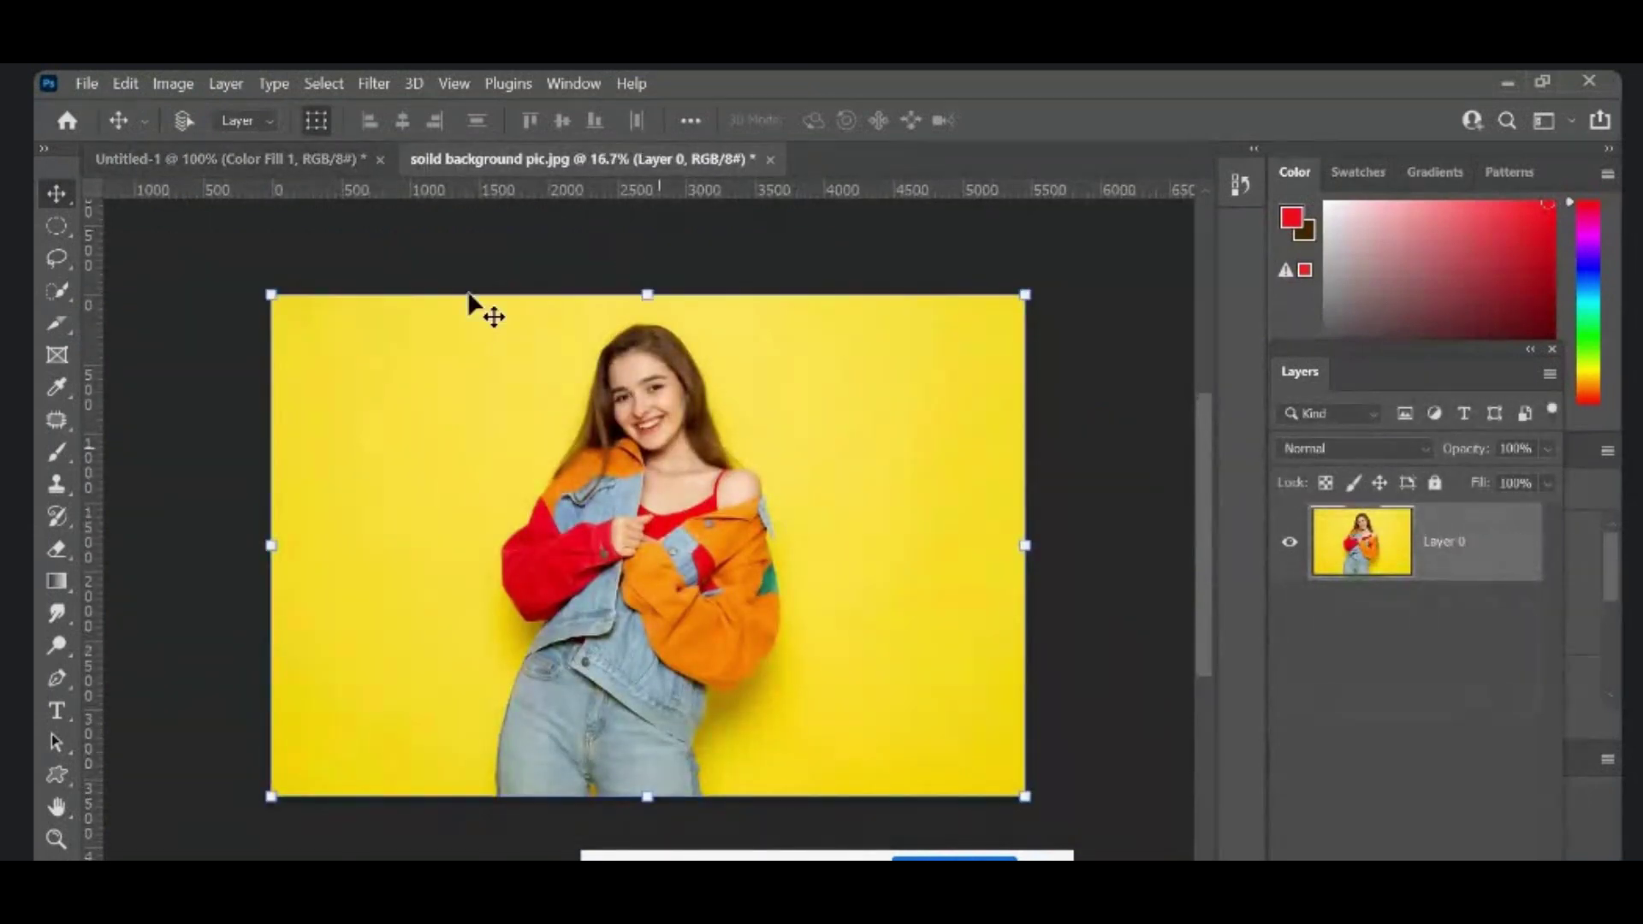
click(67, 259)
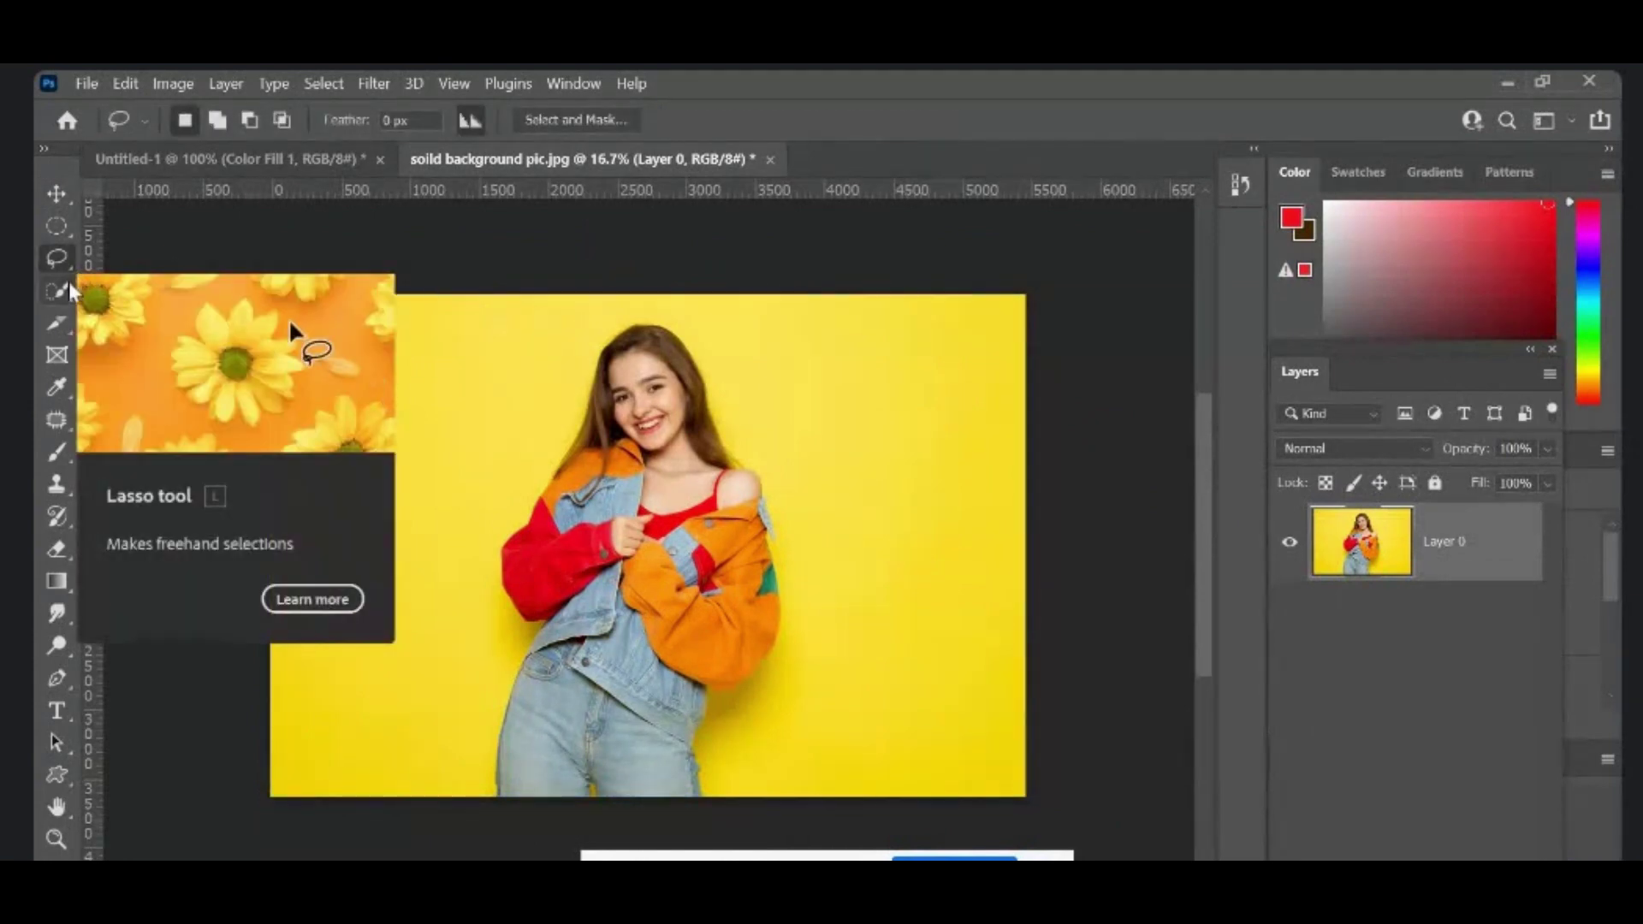
click(64, 295)
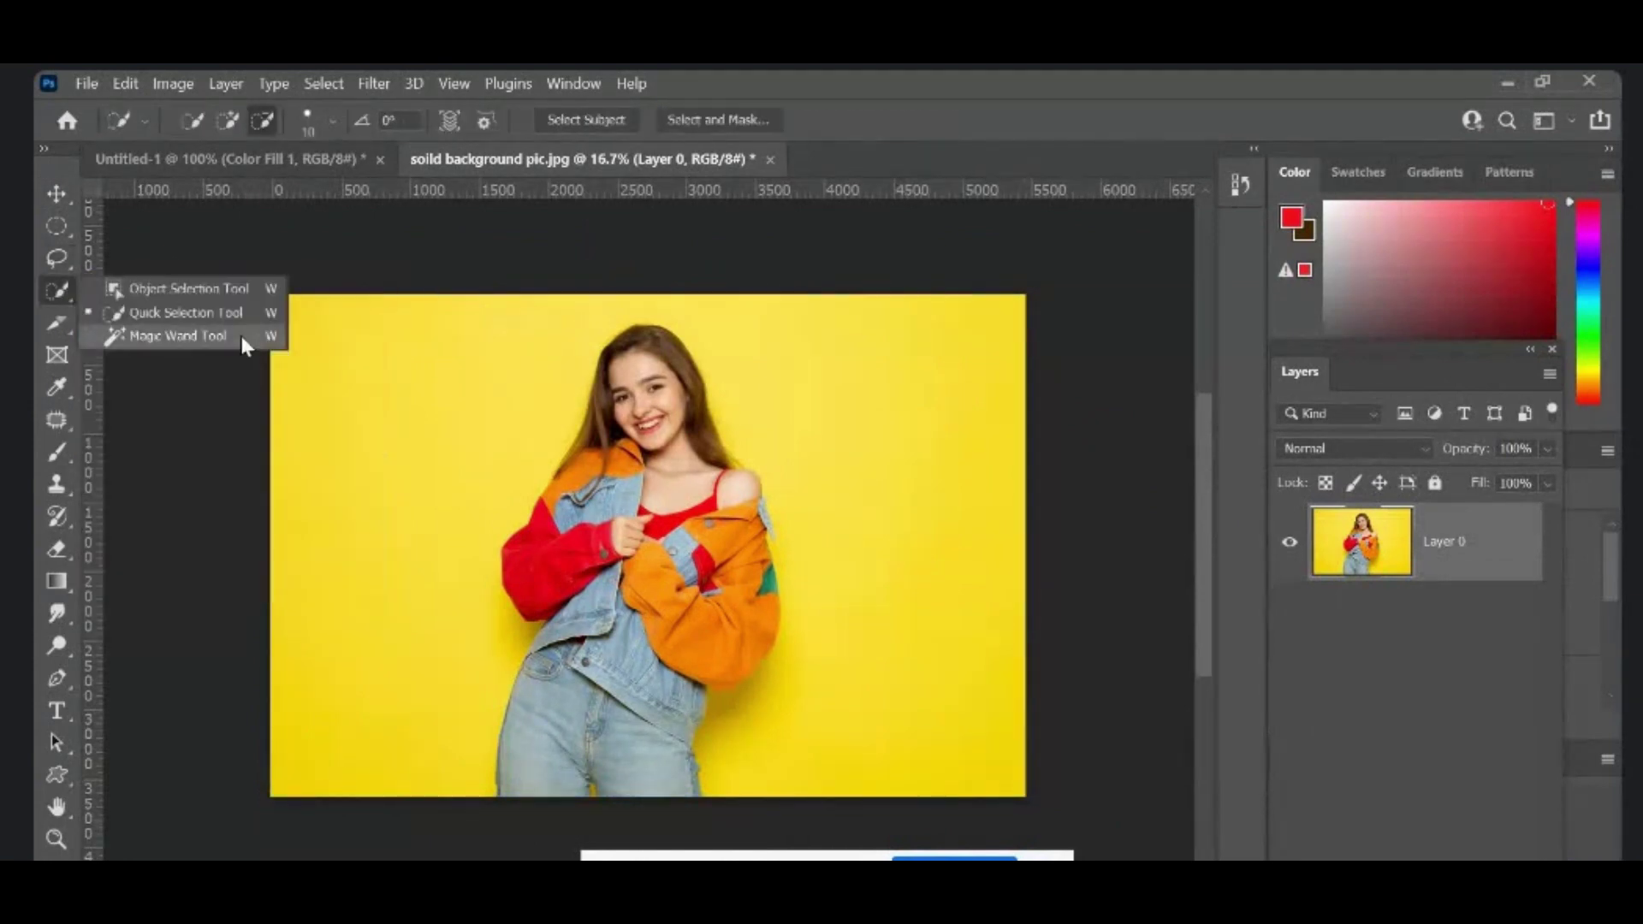
click(223, 310)
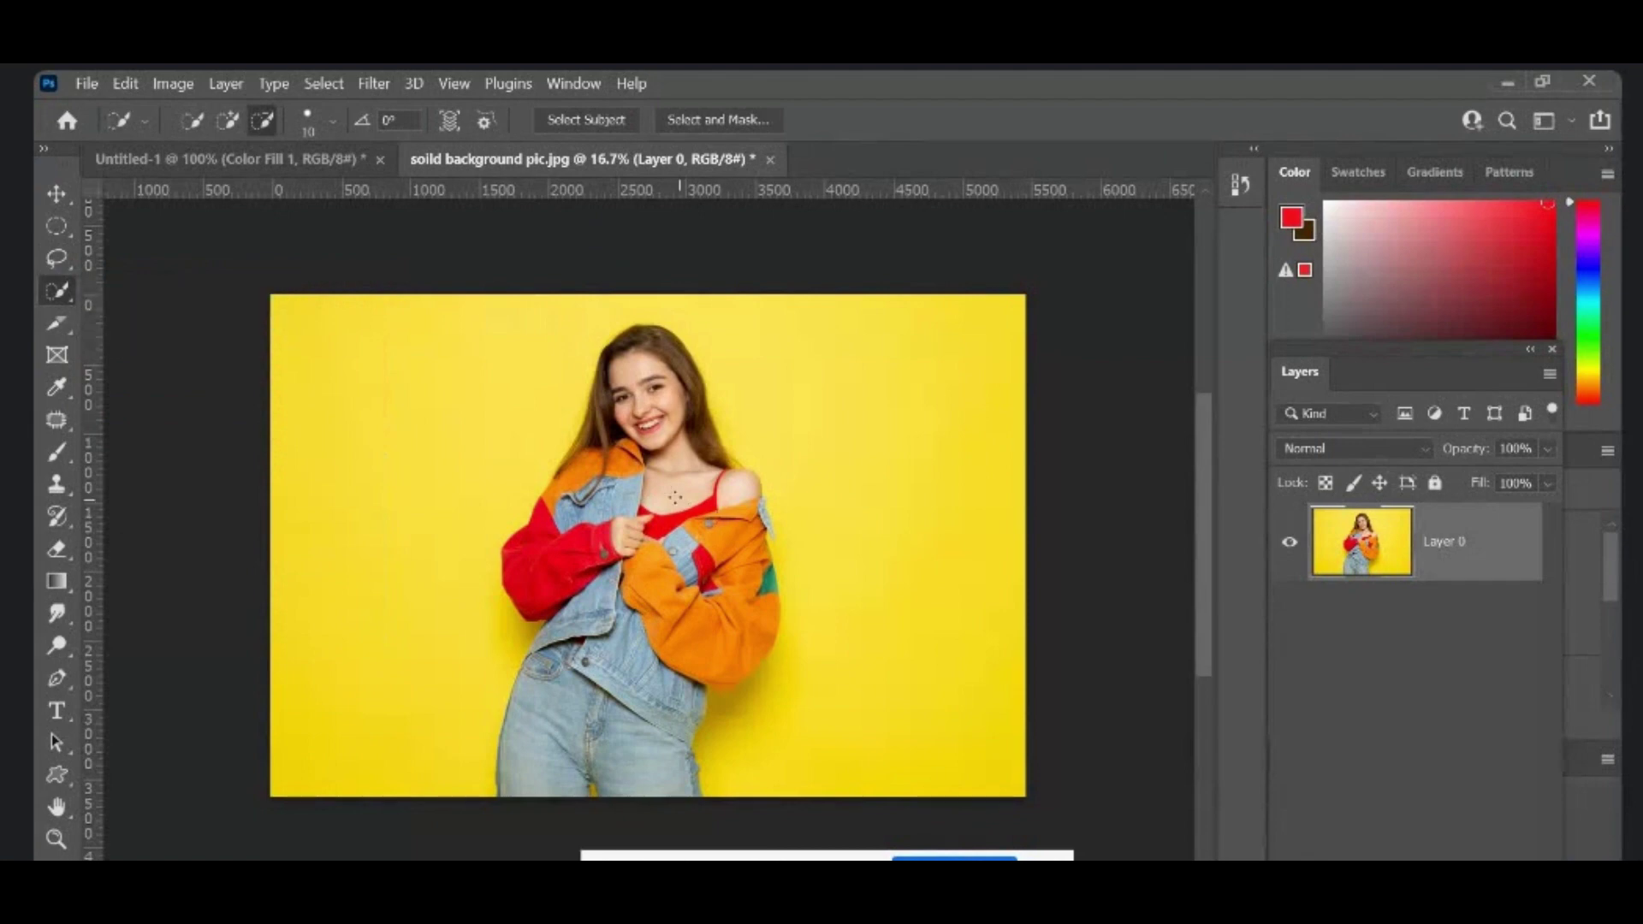
click(579, 120)
click(54, 194)
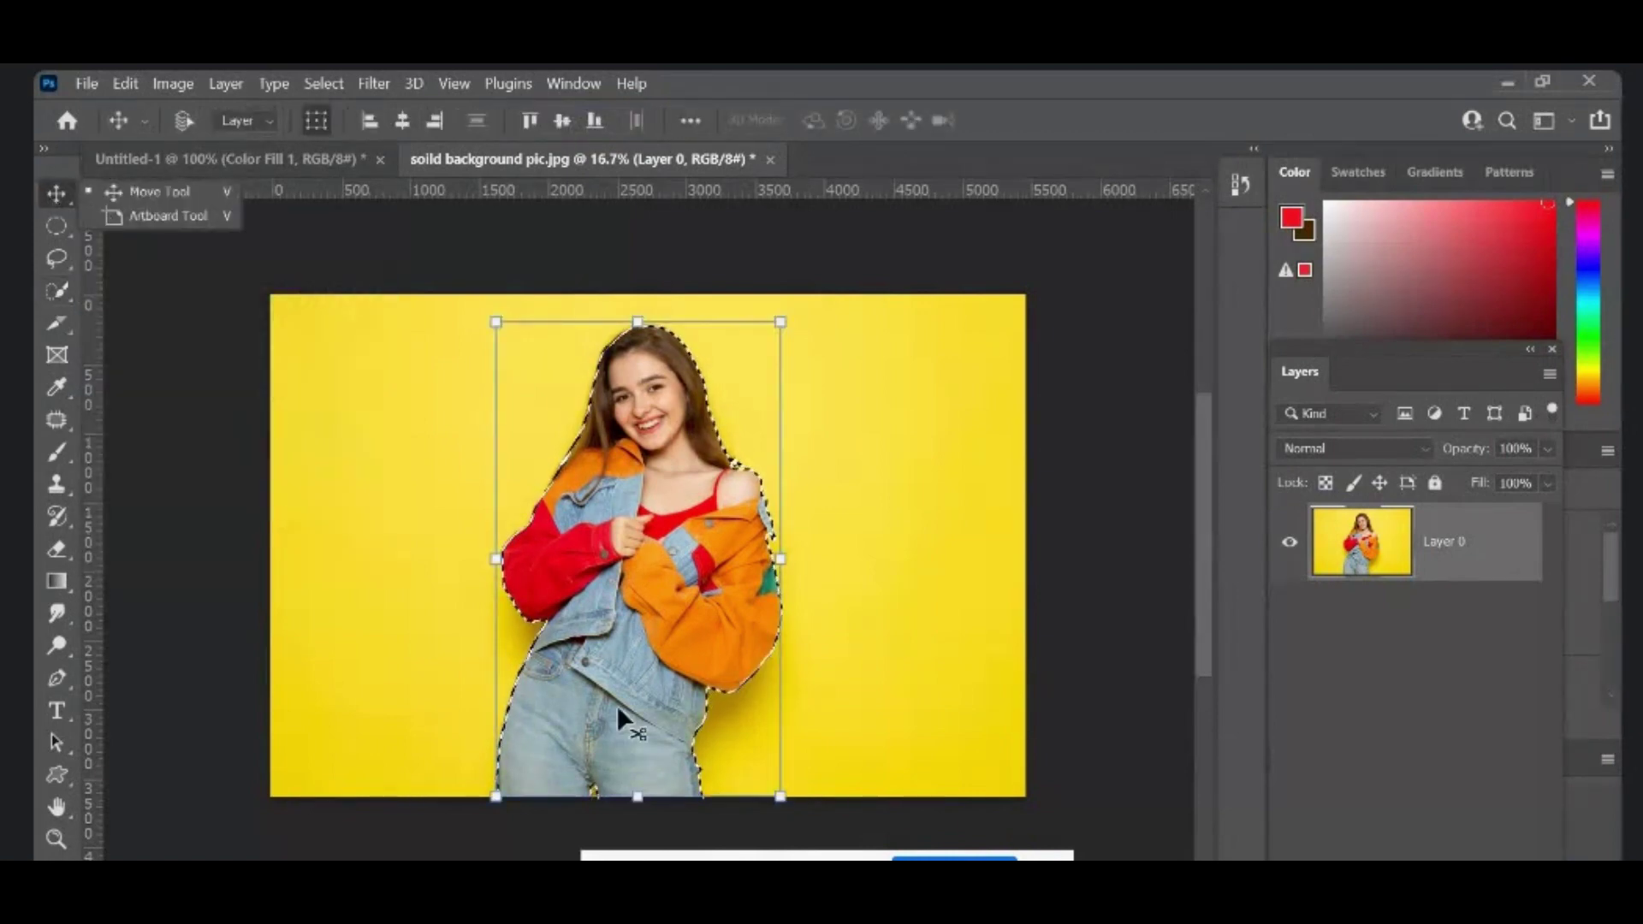
mouse_move(638, 705)
mouse_down()
mouse_move(305, 158)
mouse_move(952, 823)
mouse_up()
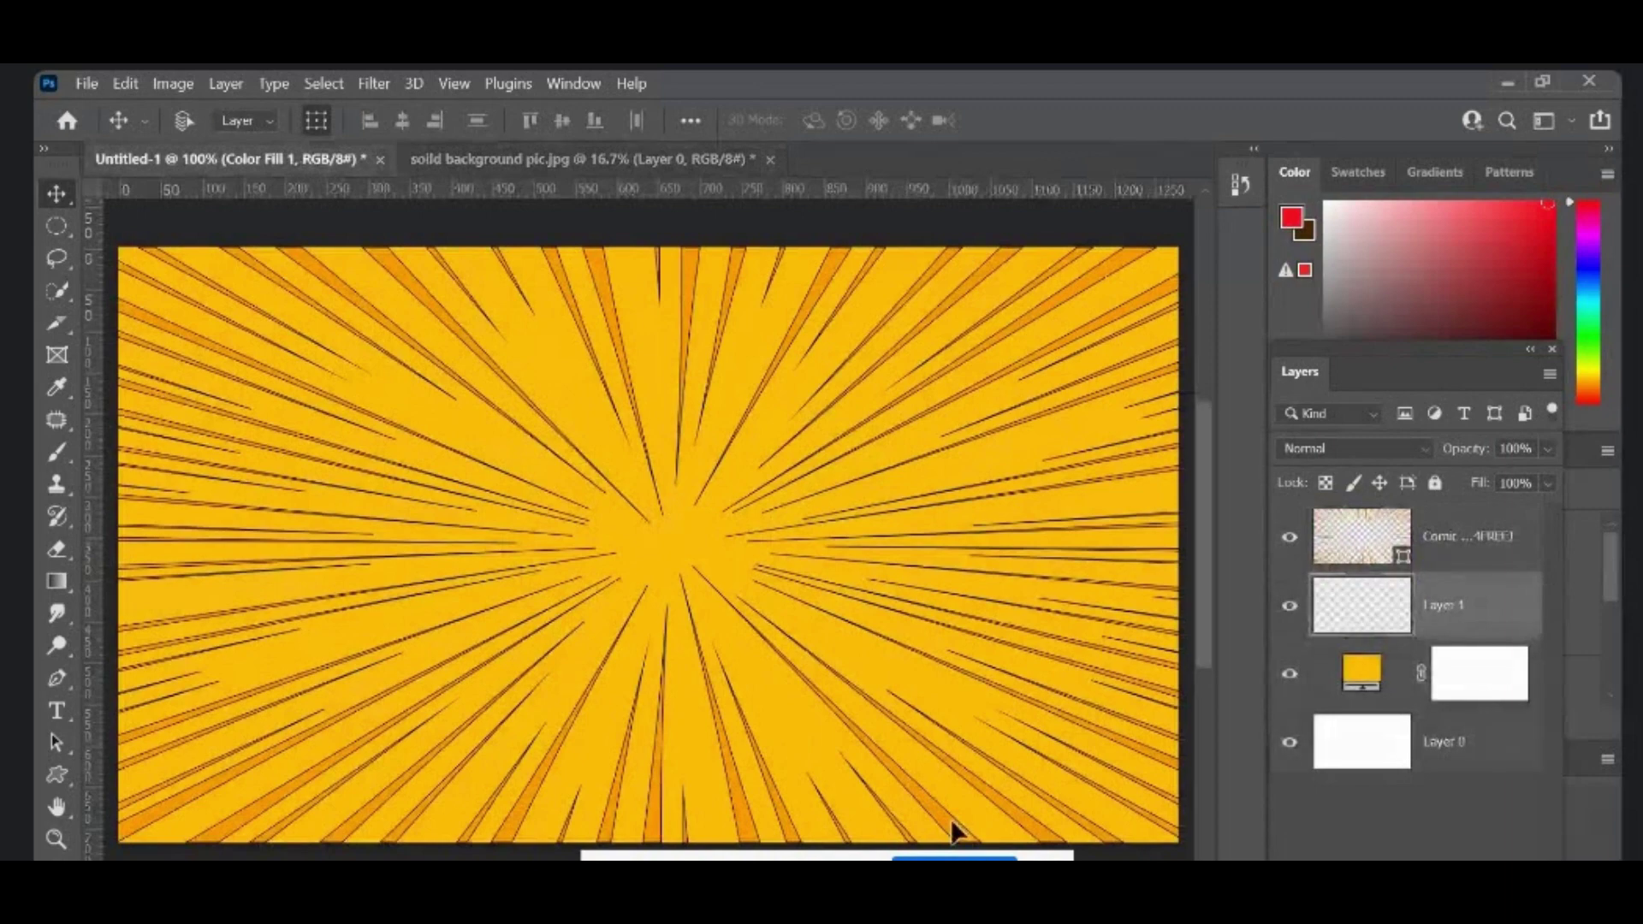
Step: Free Transform the girl layer, moving it around and scaling it down on the poster
key(ctrl+t)
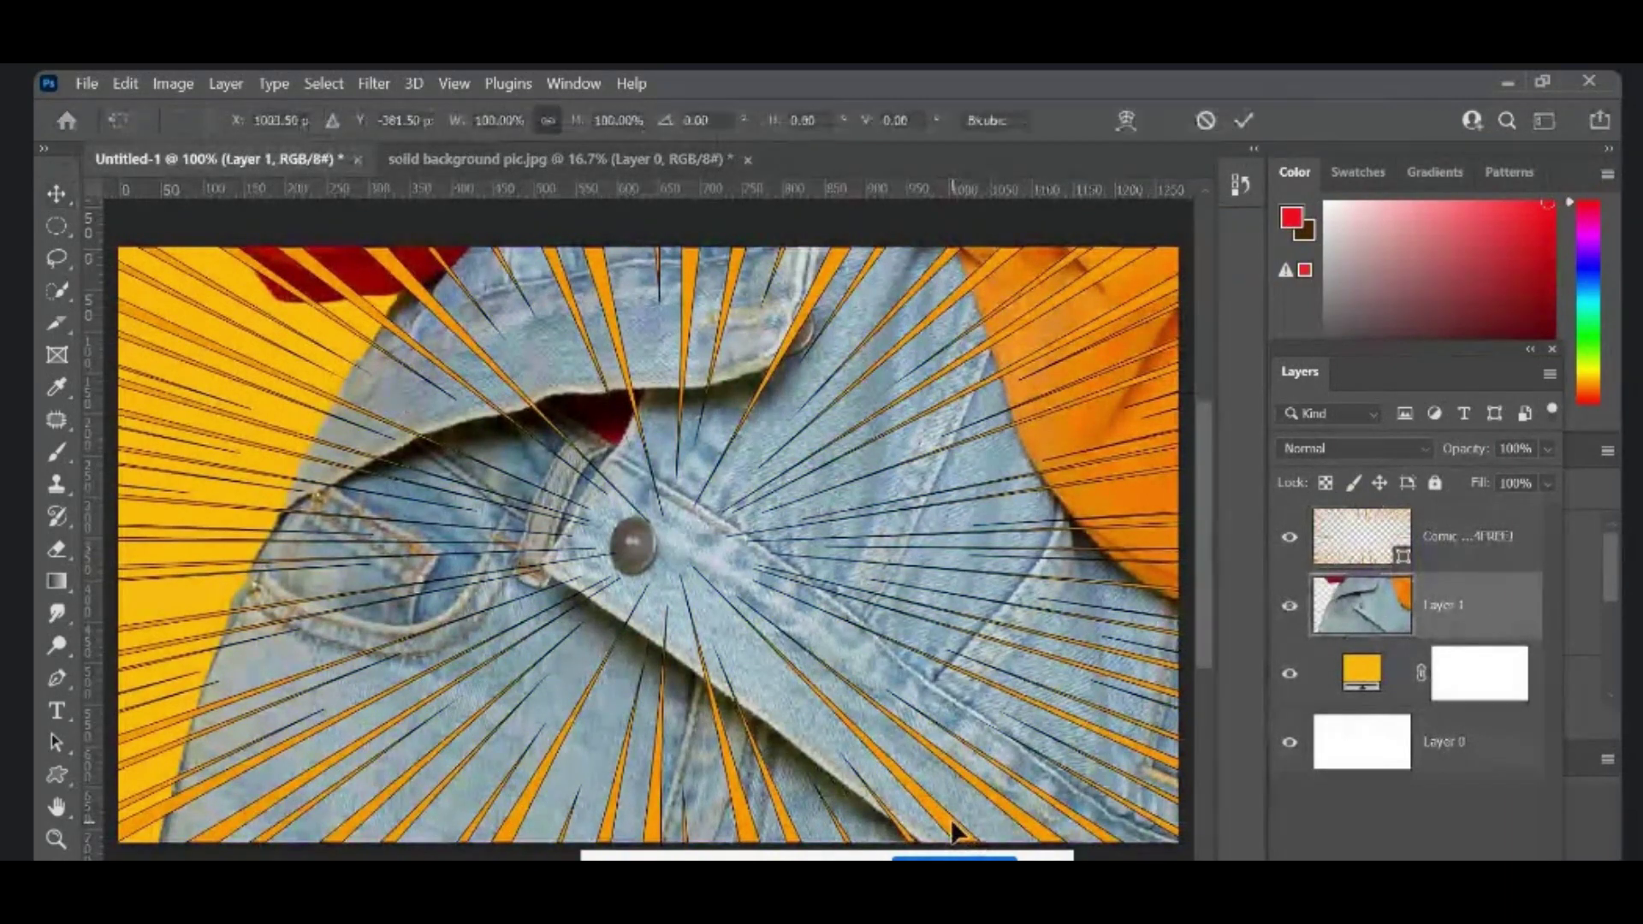
drag(946, 472, 949, 767)
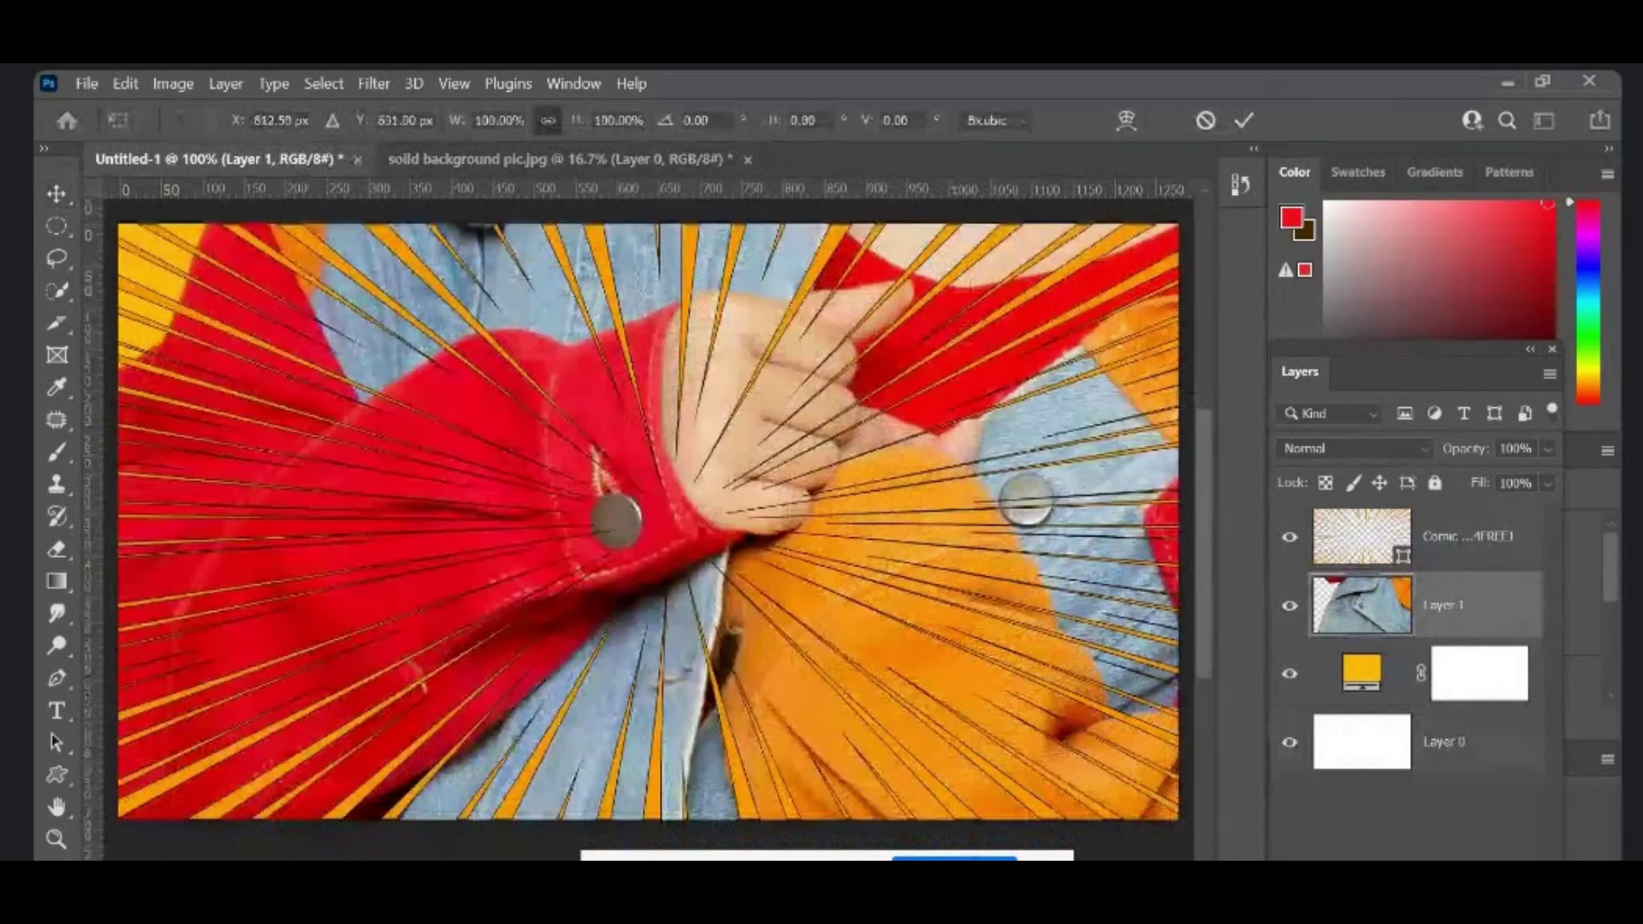
mouse_move(949, 767)
mouse_down()
mouse_move(964, 679)
mouse_move(1207, 615)
mouse_move(1206, 501)
mouse_up()
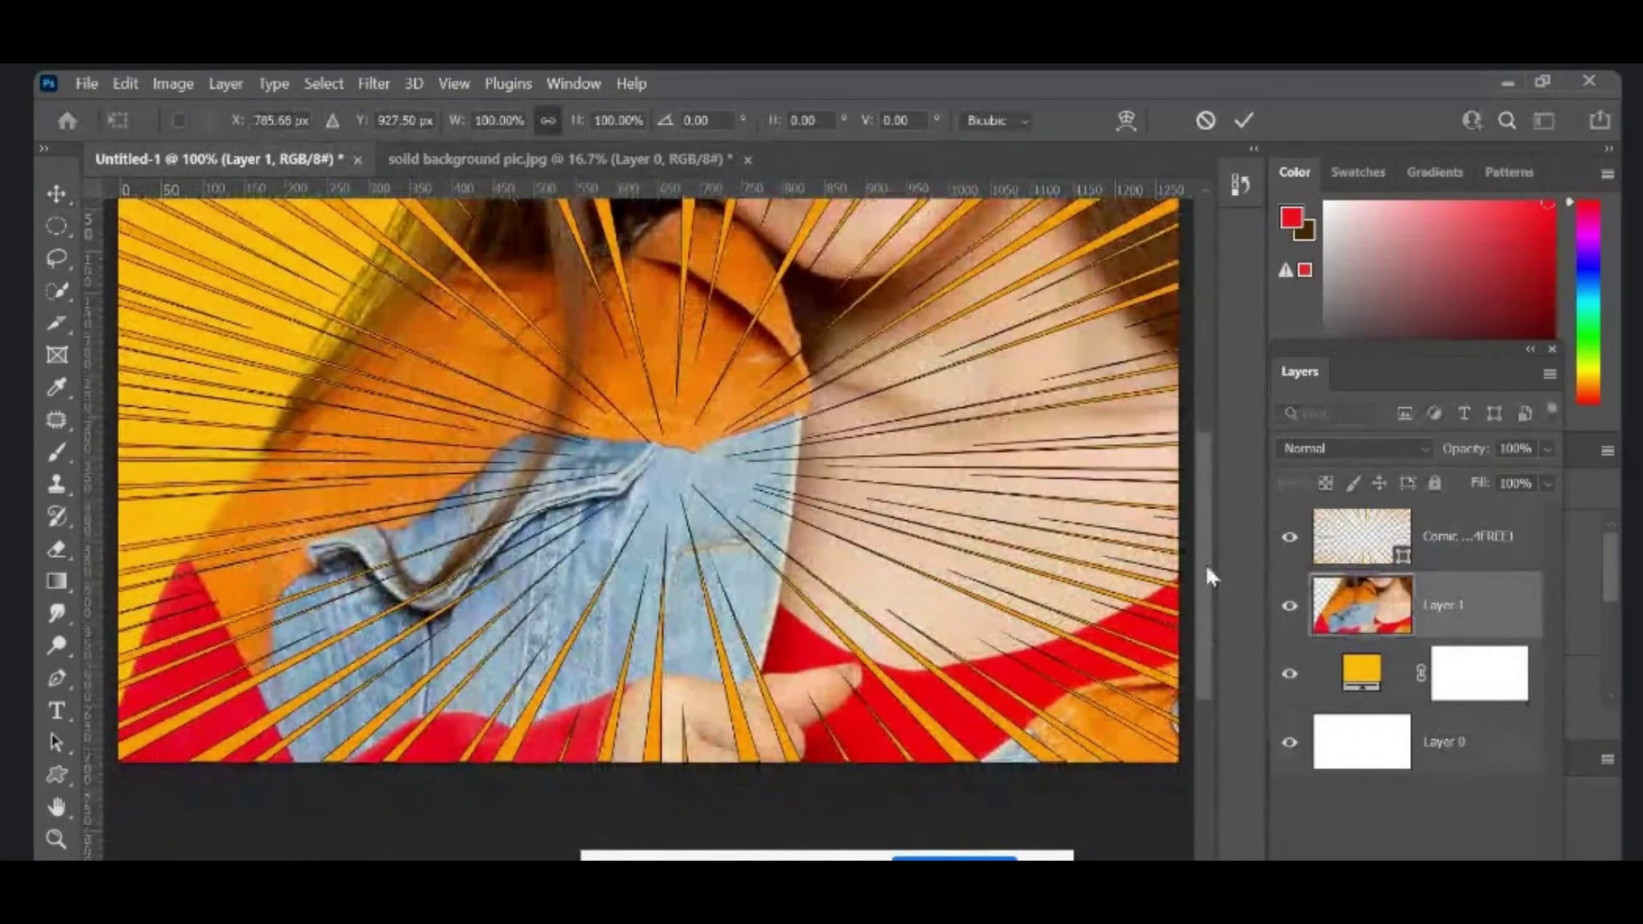
scroll(1206, 505, down, 1)
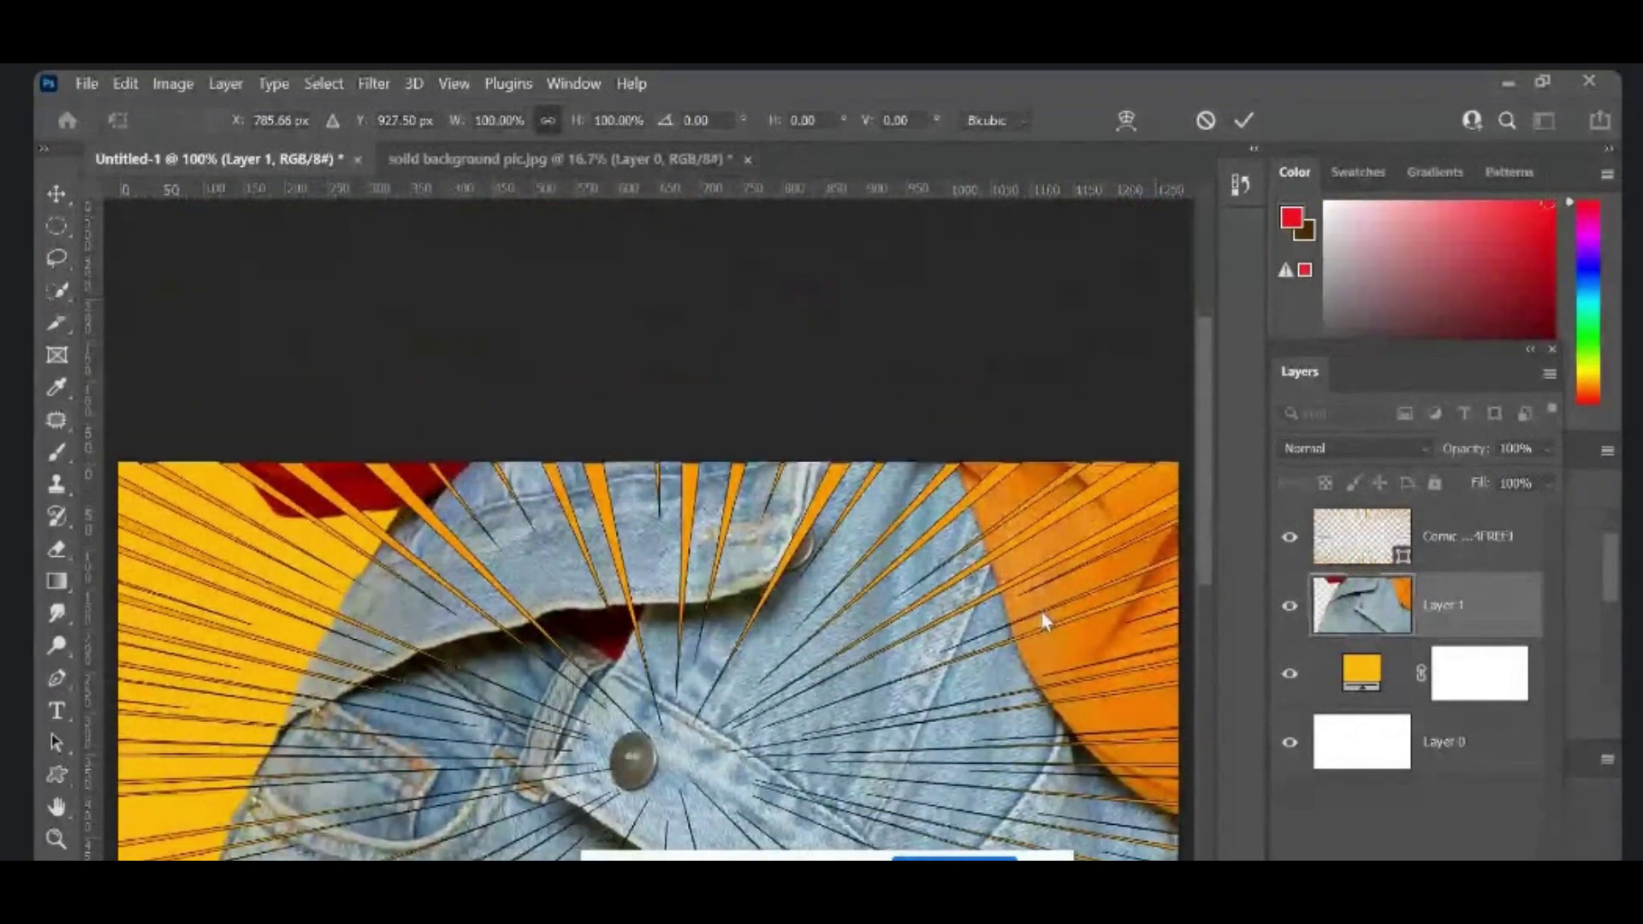
mouse_move(1045, 623)
mouse_down()
mouse_move(1012, 631)
mouse_move(974, 802)
mouse_move(954, 510)
mouse_move(917, 669)
mouse_up()
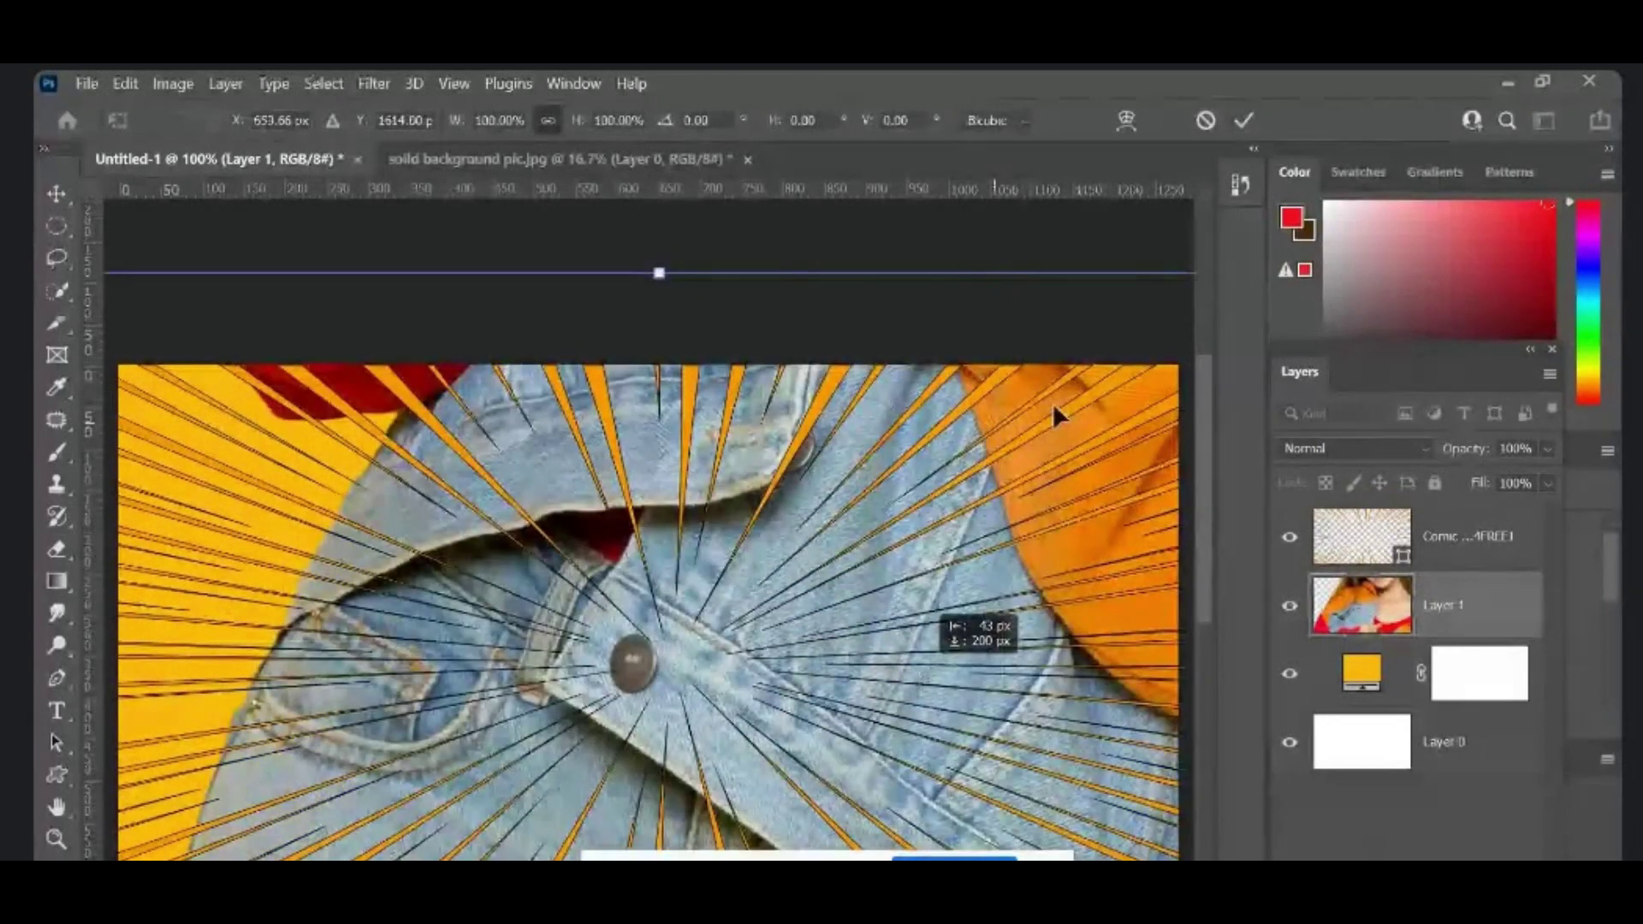
drag(1012, 513, 501, 487)
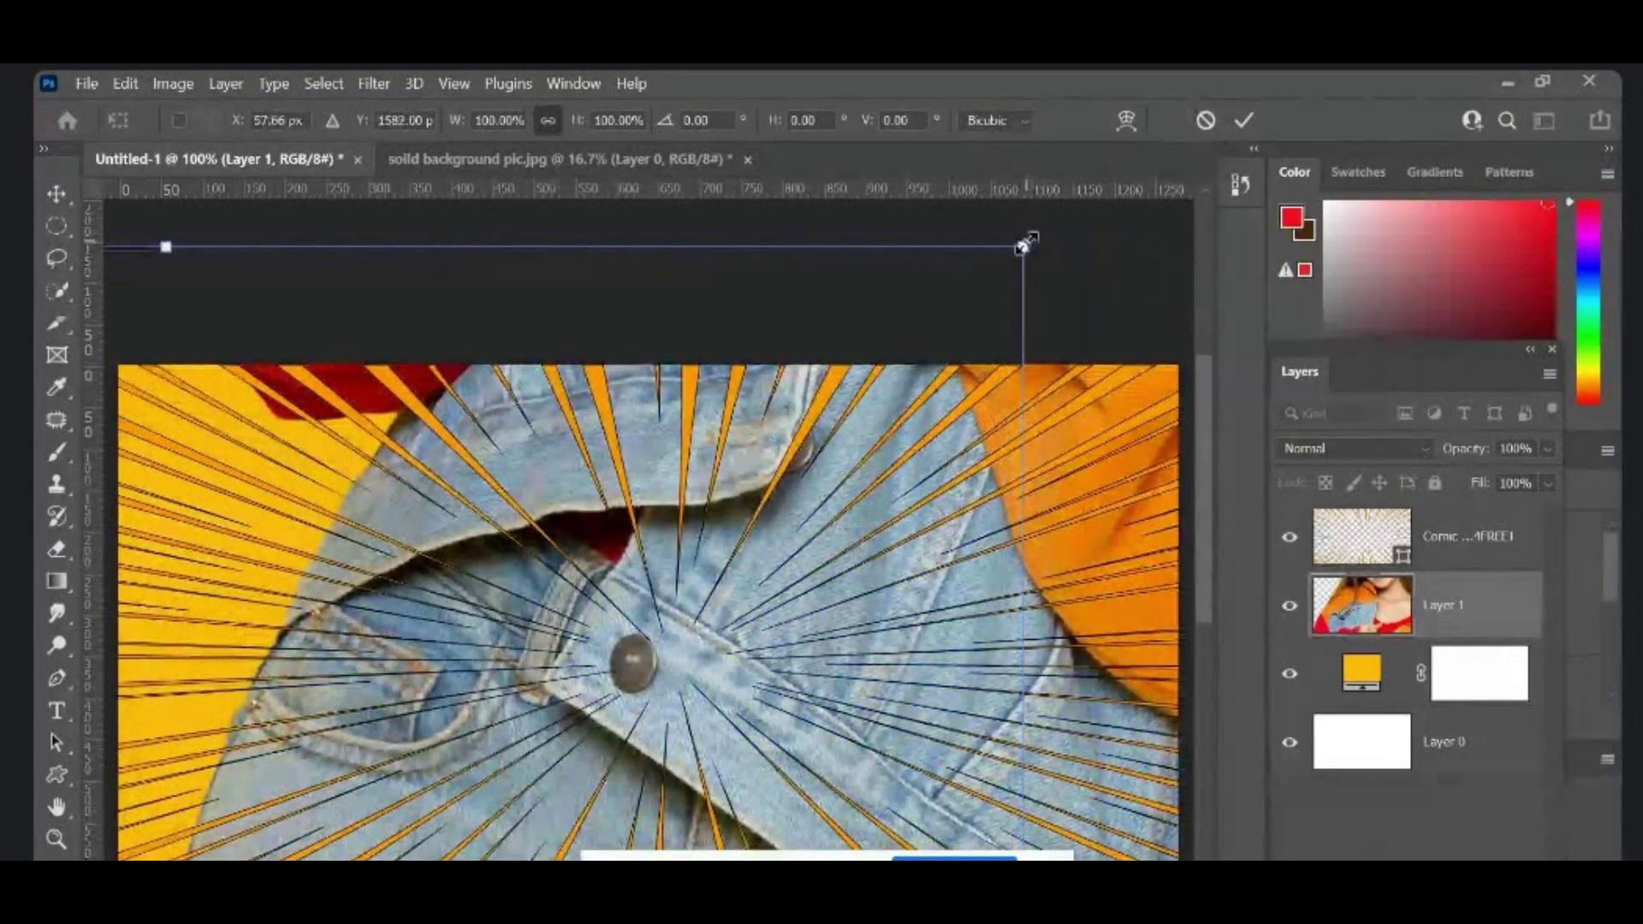
mouse_move(1026, 248)
mouse_down()
mouse_move(413, 619)
mouse_move(371, 825)
mouse_up()
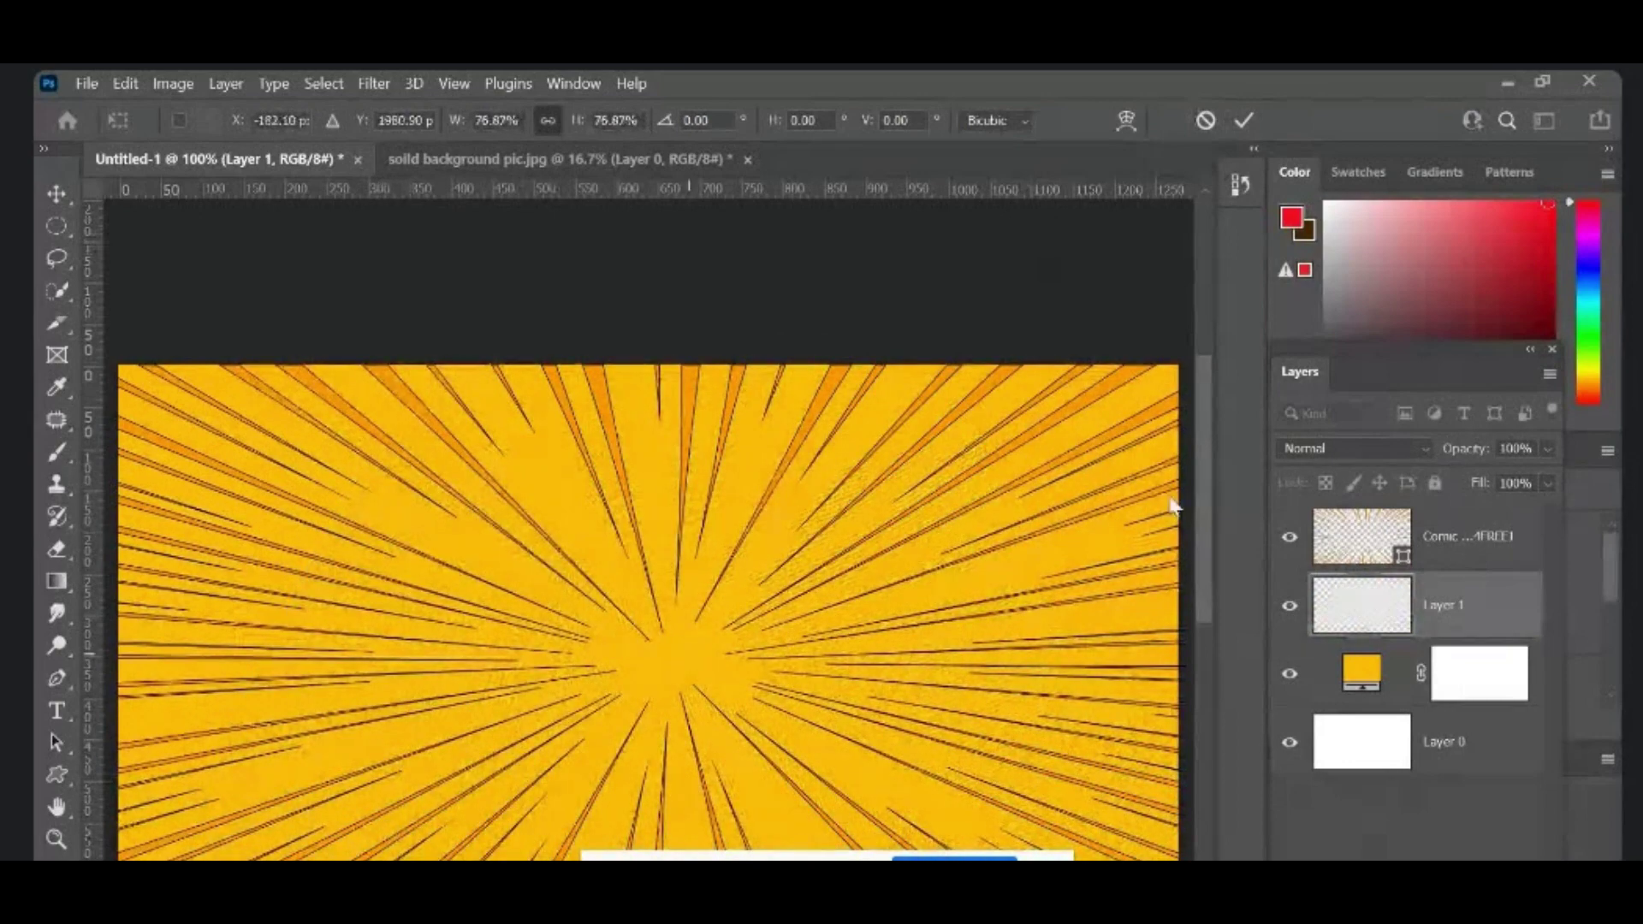
drag(1204, 511, 1194, 579)
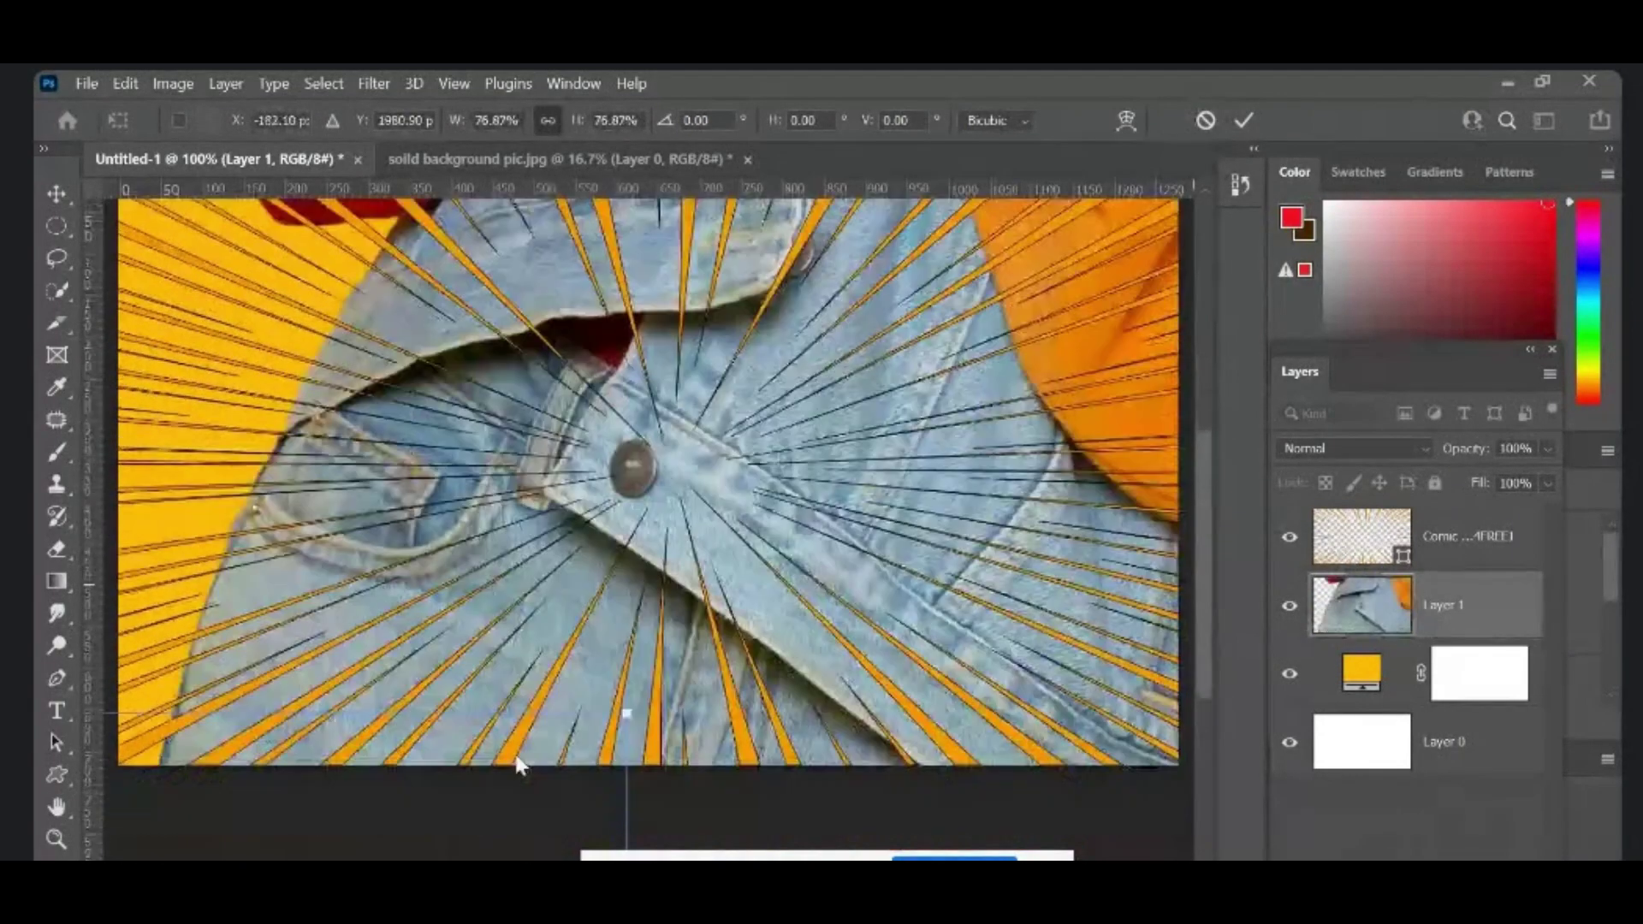
mouse_move(504, 767)
mouse_down()
mouse_move(948, 436)
mouse_move(970, 328)
mouse_move(1070, 318)
mouse_up()
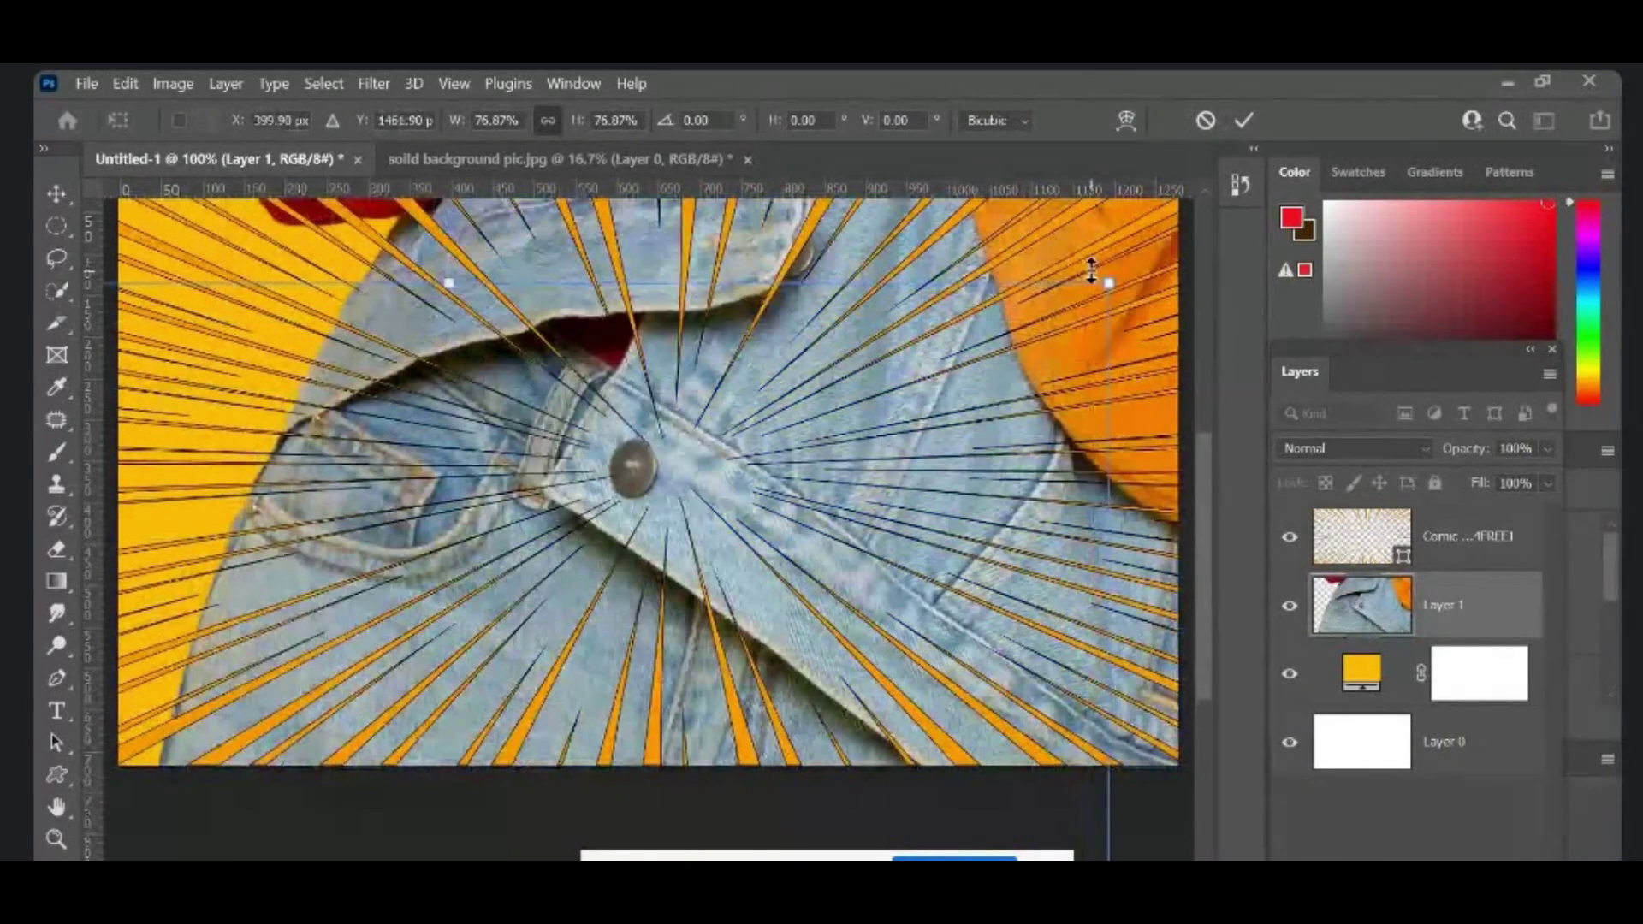
Step: Refine the girl to about 24% scale and place her on the poster's right side
mouse_move(1091, 270)
mouse_down()
mouse_move(705, 443)
mouse_move(688, 473)
mouse_up()
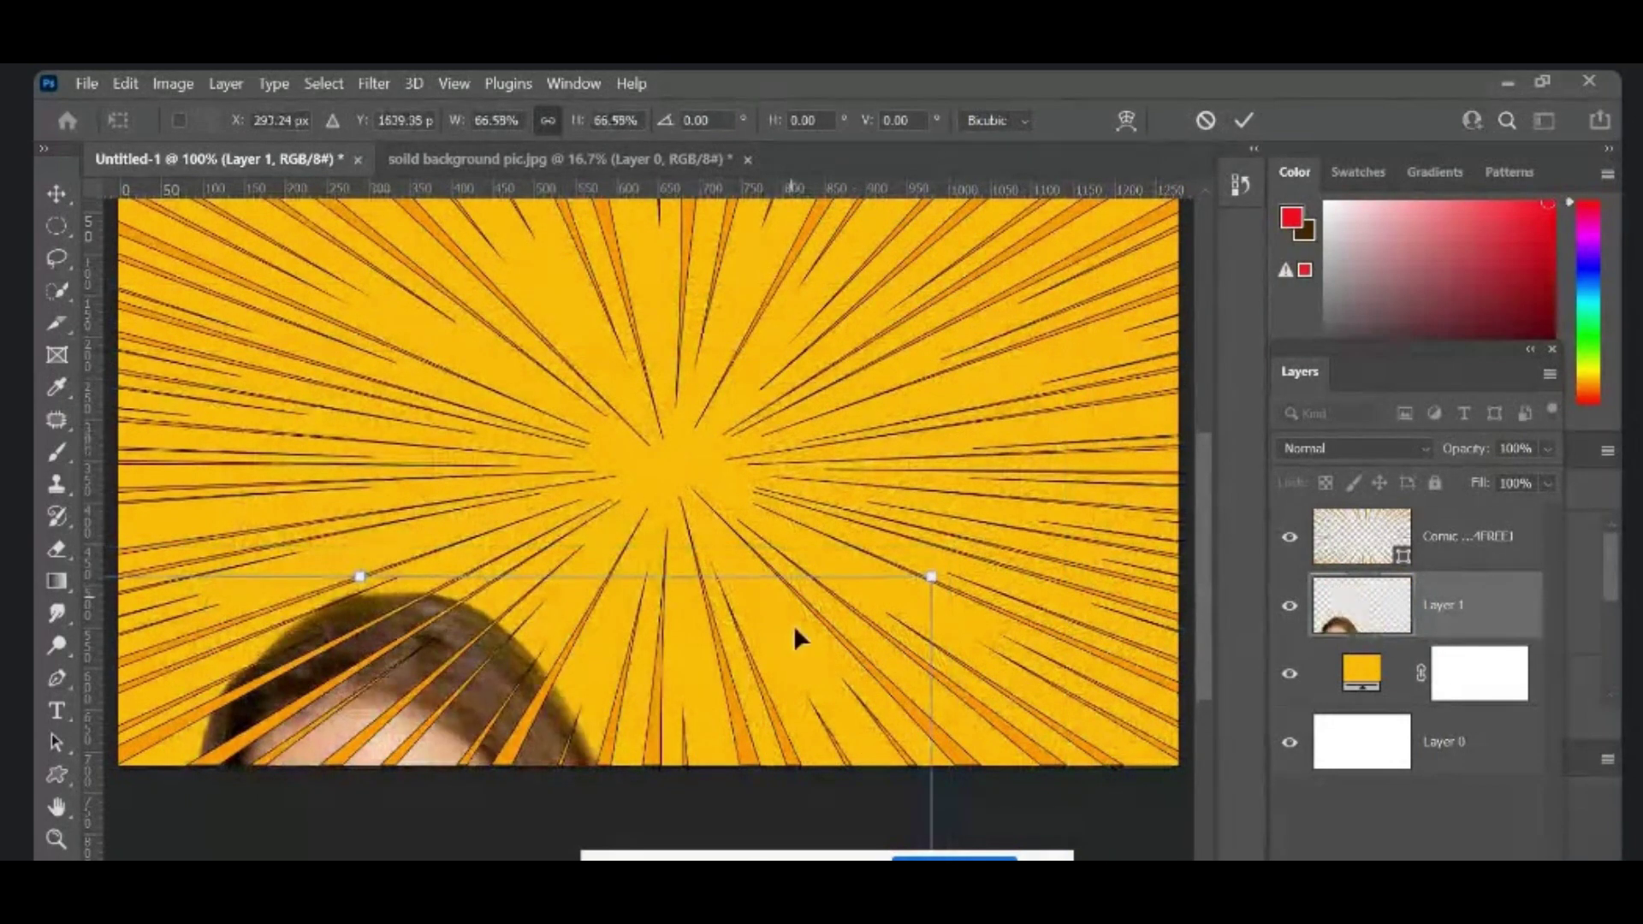
mouse_move(798, 637)
mouse_down()
mouse_move(946, 257)
mouse_move(1037, 252)
mouse_up()
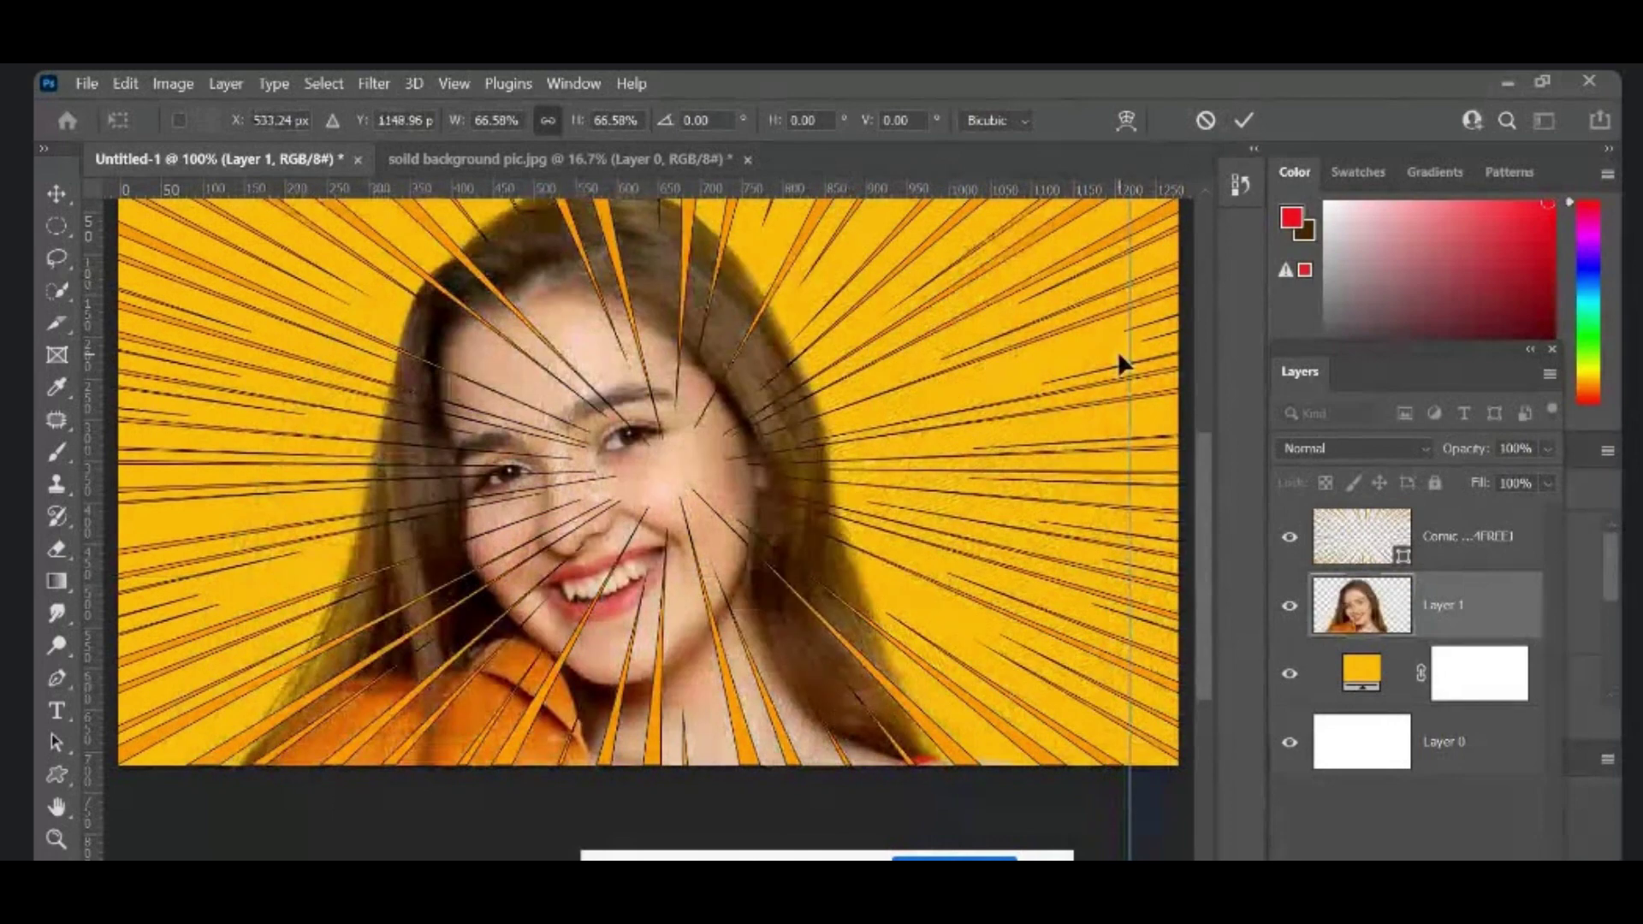
drag(1117, 332, 1114, 344)
mouse_move(1071, 414)
mouse_down()
mouse_move(1052, 472)
mouse_move(1091, 337)
mouse_move(795, 484)
mouse_move(718, 678)
mouse_up()
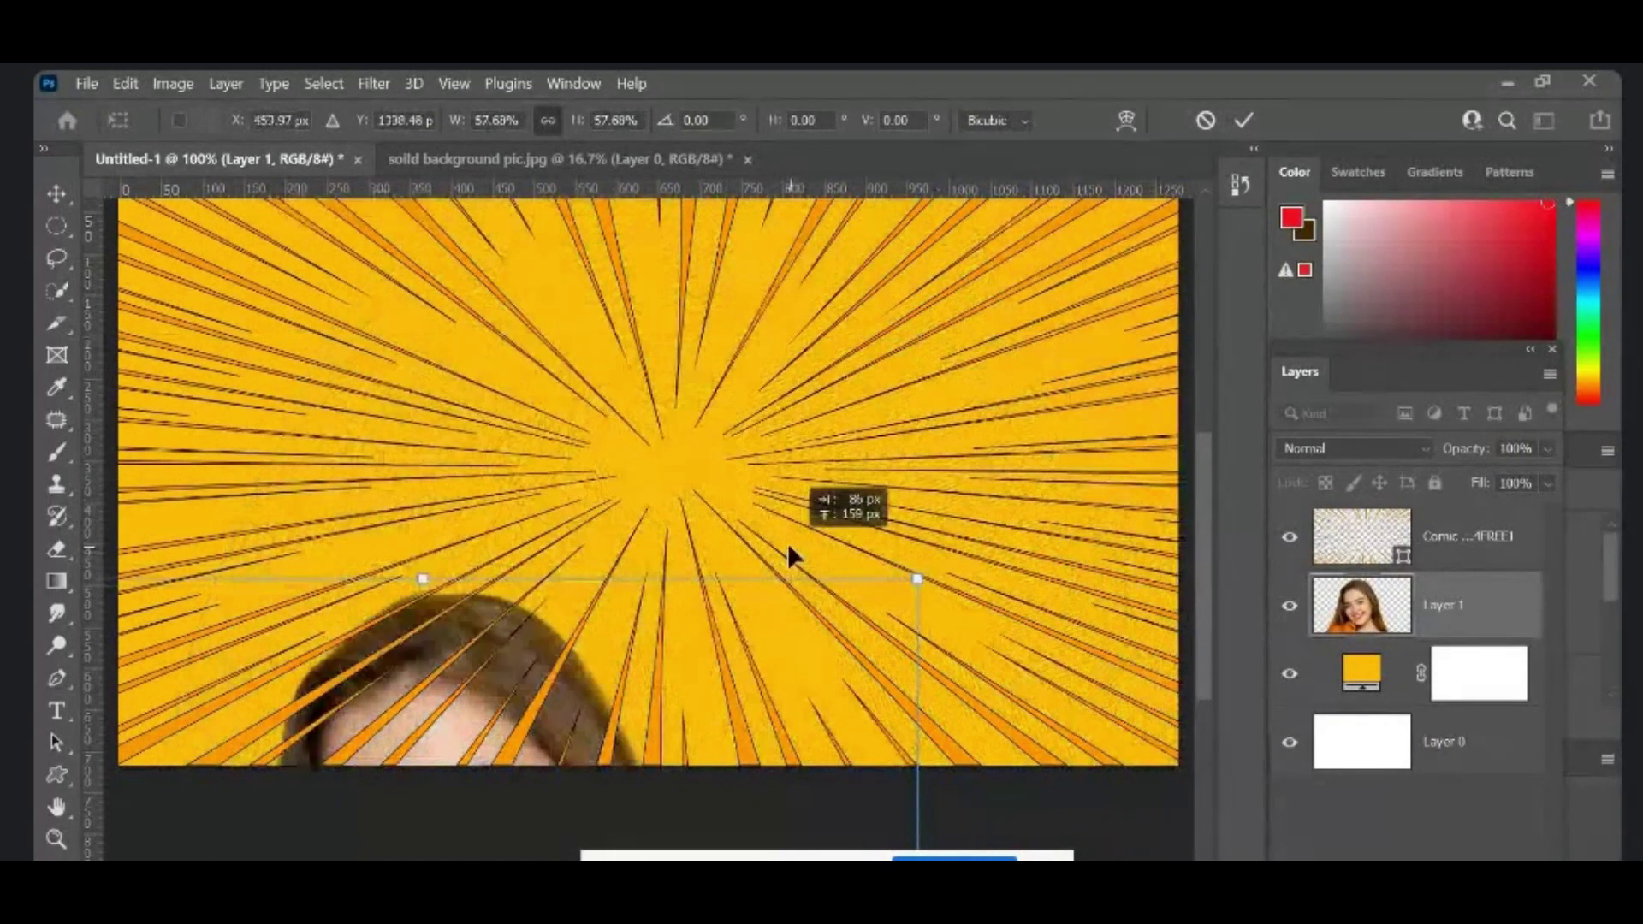
drag(787, 543, 921, 464)
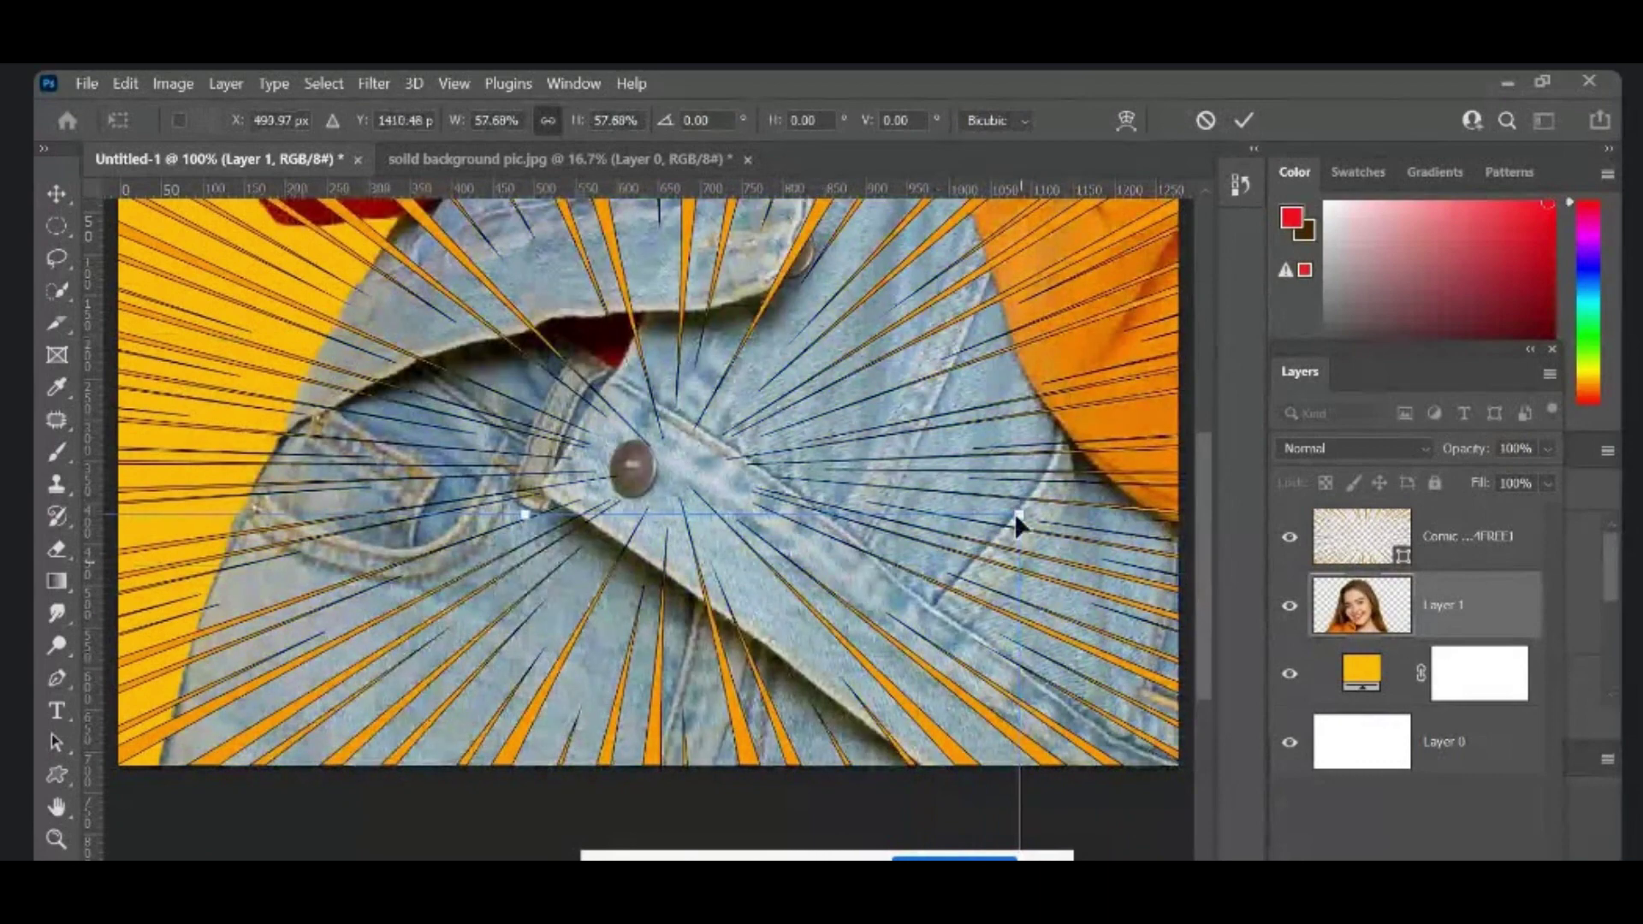
mouse_move(1019, 514)
mouse_down()
mouse_move(715, 598)
mouse_move(659, 781)
mouse_up()
mouse_move(717, 657)
mouse_down()
mouse_move(871, 368)
mouse_move(1054, 340)
mouse_up()
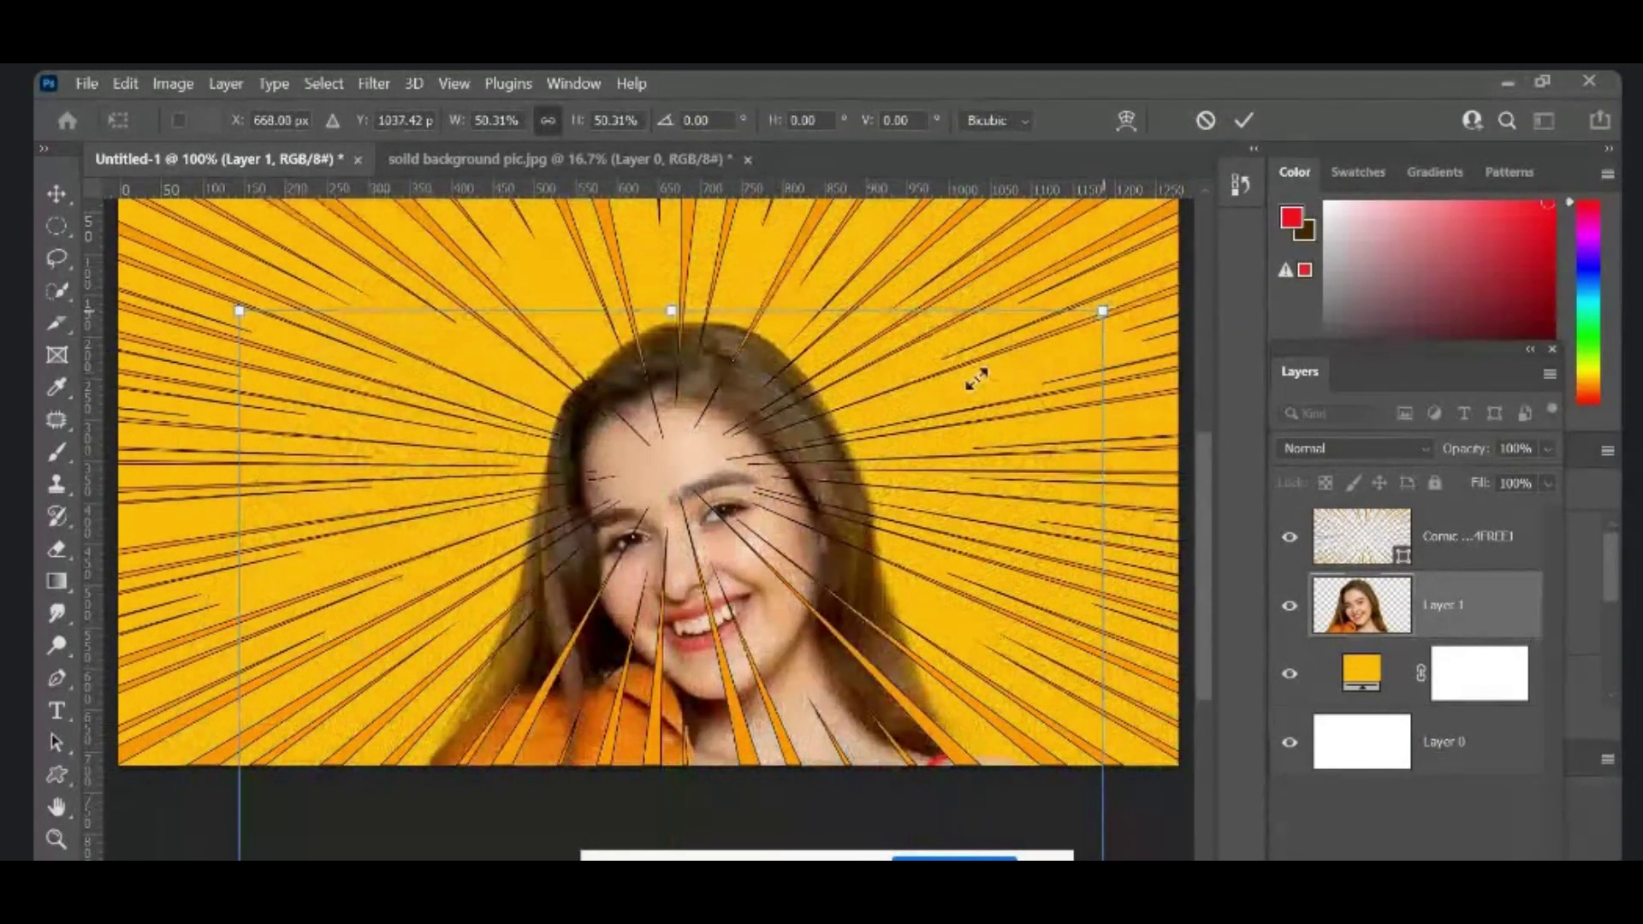
drag(976, 379, 724, 674)
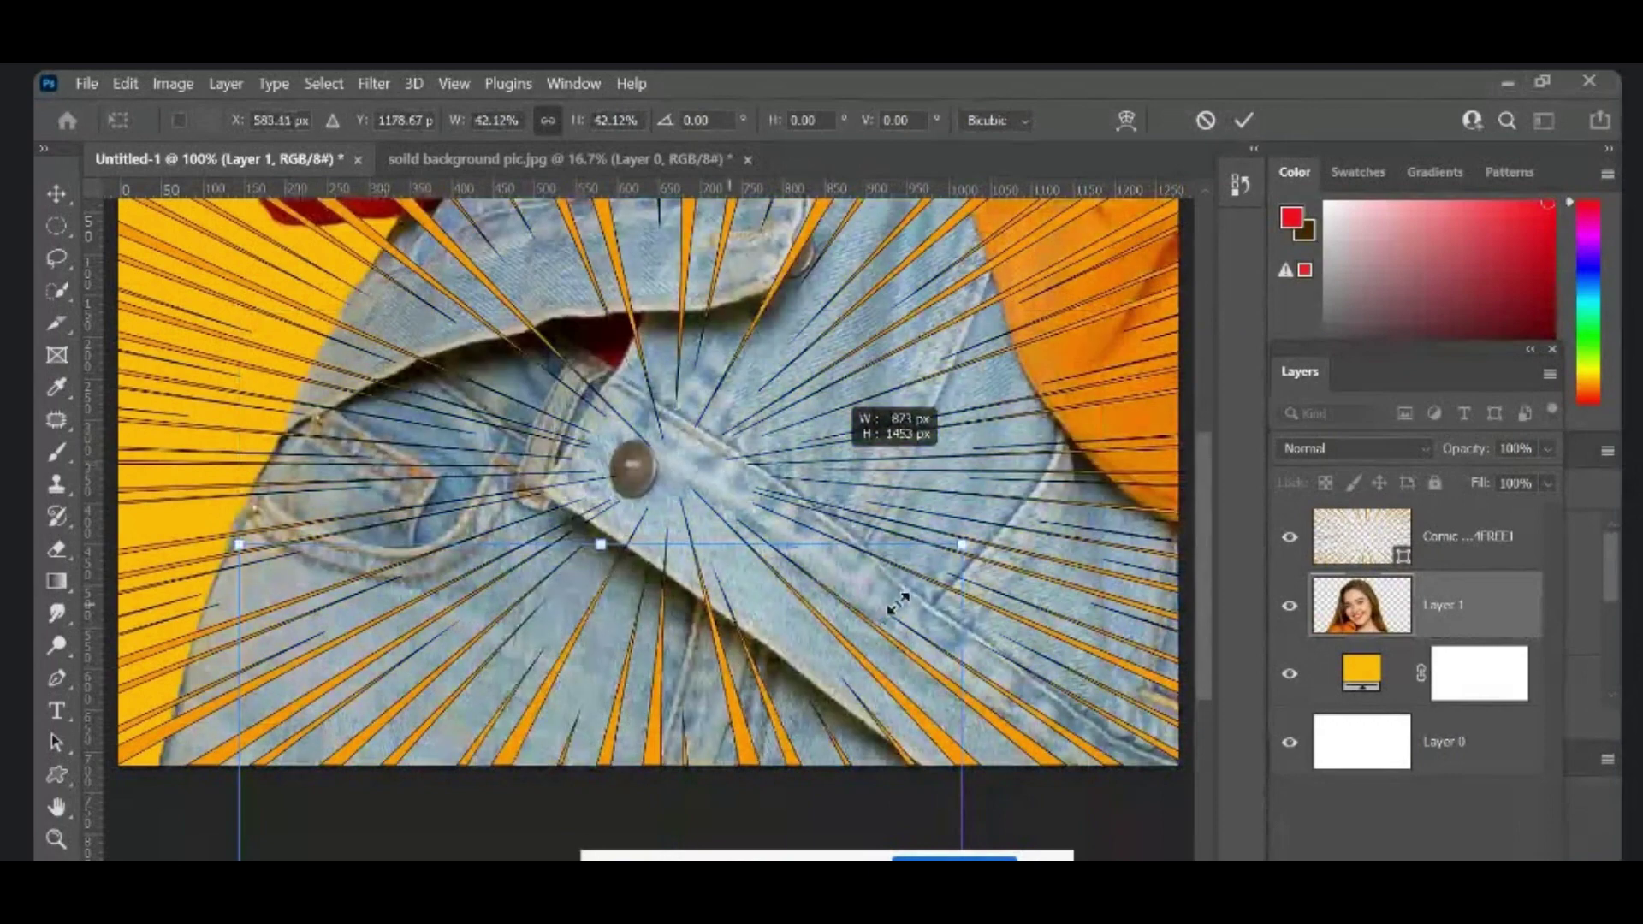
mouse_move(723, 674)
mouse_down()
mouse_move(962, 546)
mouse_move(698, 782)
mouse_move(1029, 265)
mouse_move(992, 228)
mouse_move(991, 247)
mouse_move(1038, 279)
mouse_move(1014, 378)
mouse_move(1024, 353)
mouse_up()
mouse_move(1140, 248)
mouse_down()
mouse_move(841, 582)
mouse_move(1041, 313)
mouse_move(1040, 280)
mouse_up()
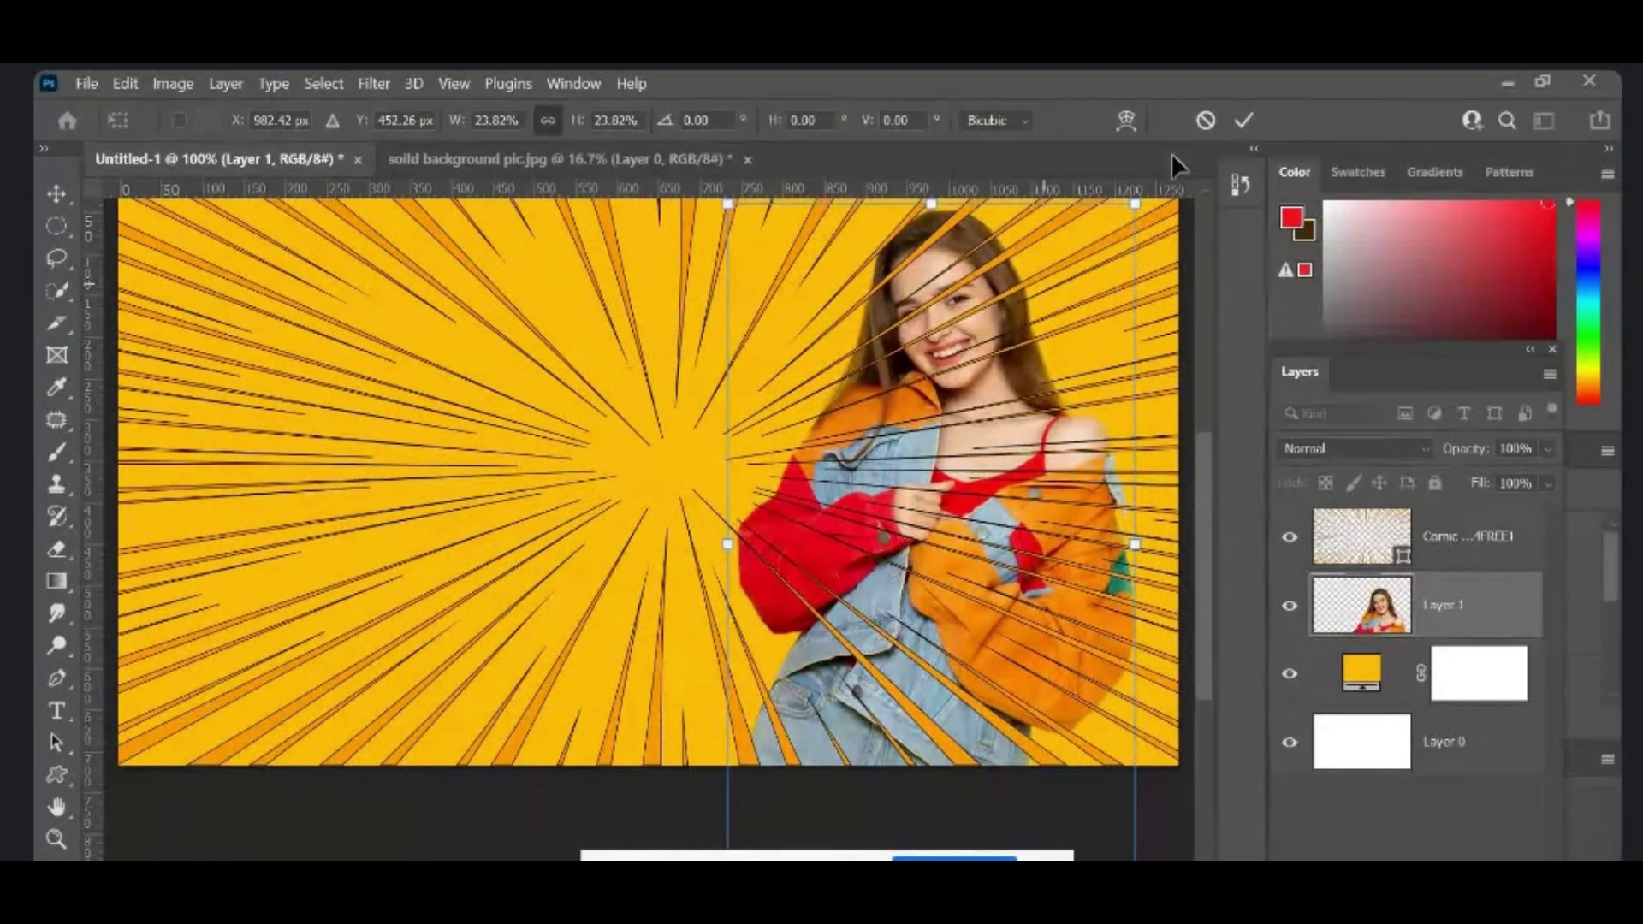
Step: Commit the transform, move Layer 1 above the Comic layer, and nudge it slightly lower
click(1239, 122)
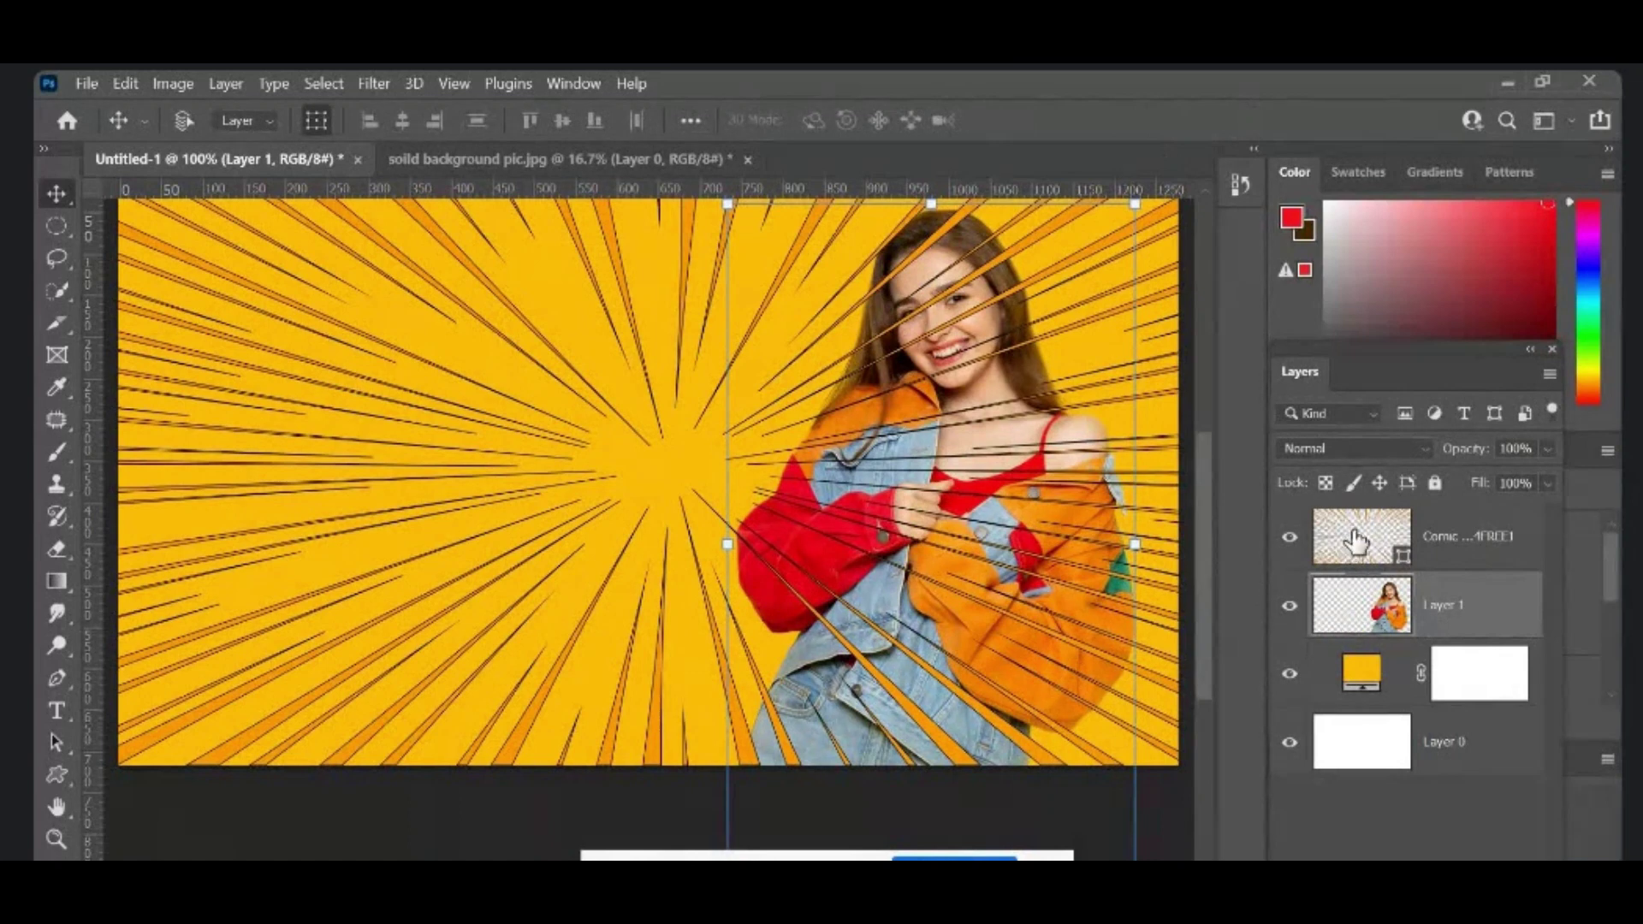
mouse_move(1379, 603)
mouse_down()
mouse_move(1369, 481)
mouse_move(1379, 528)
mouse_up()
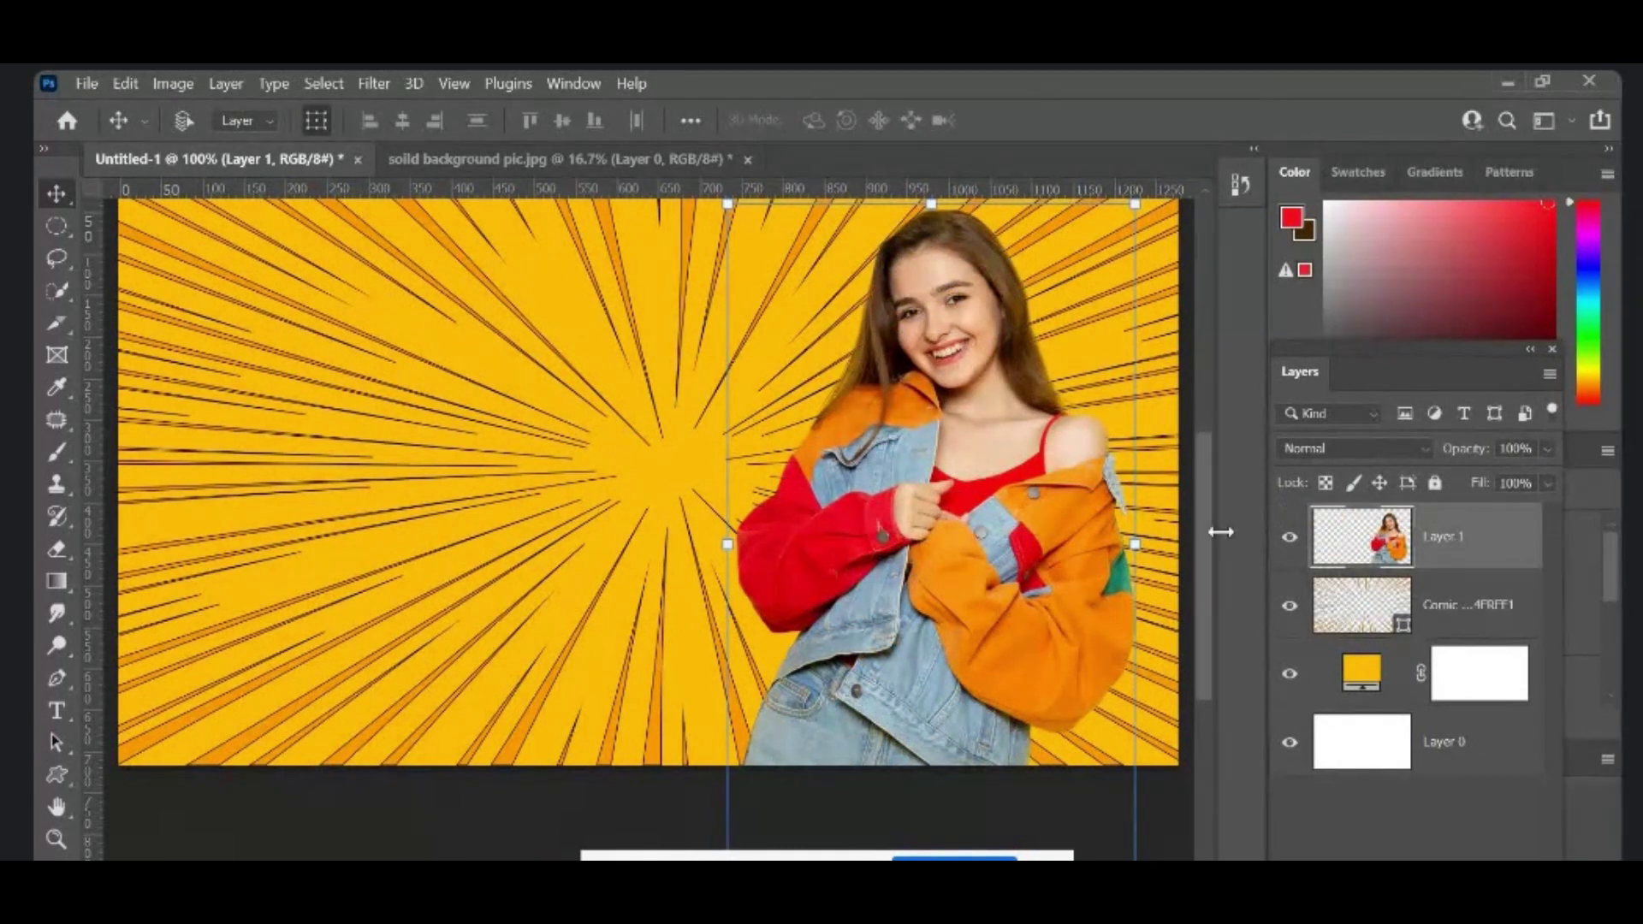
scroll(1205, 569, up, 2)
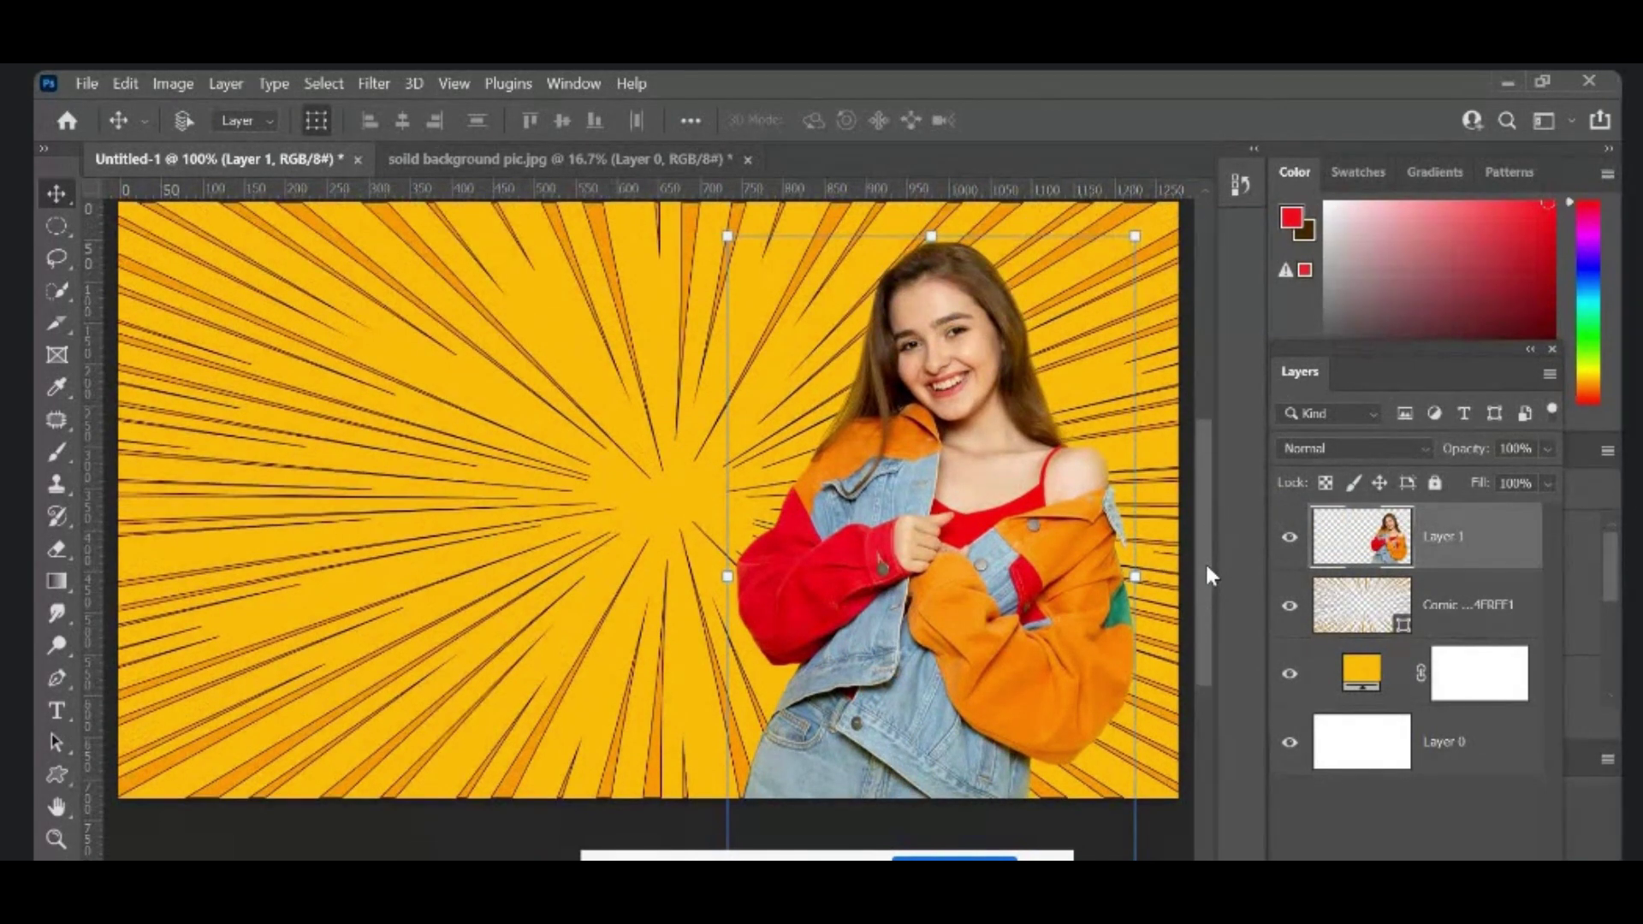
drag(1011, 707, 1017, 710)
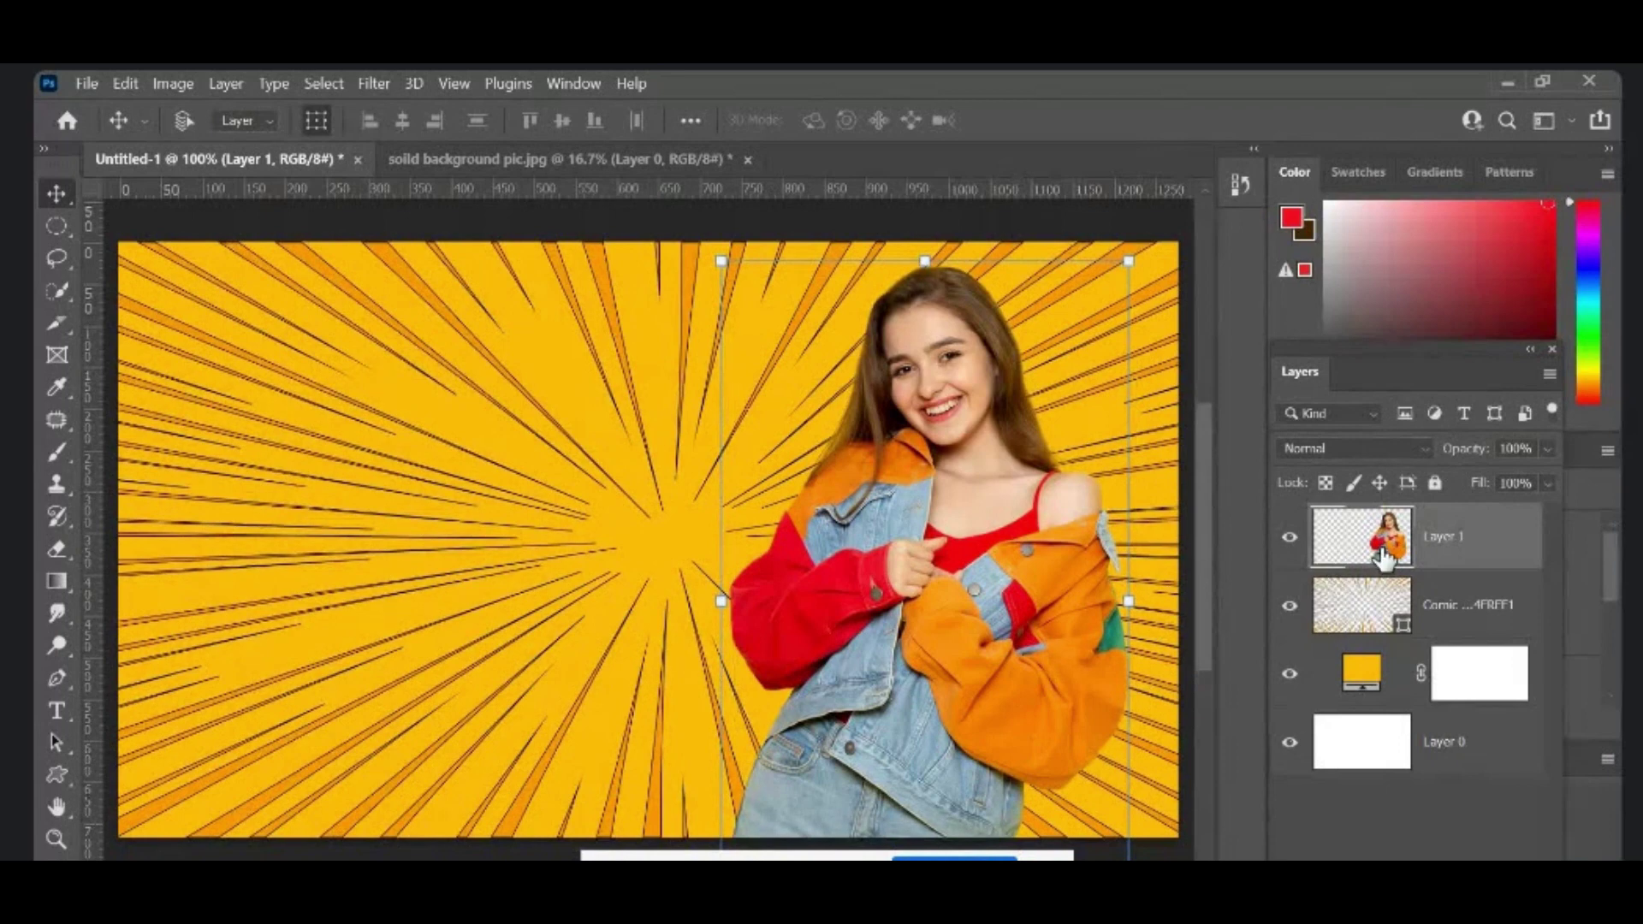
Step: Give Layer 1 a 5 px white outside Stroke layer style
right_click(1444, 554)
click(1249, 104)
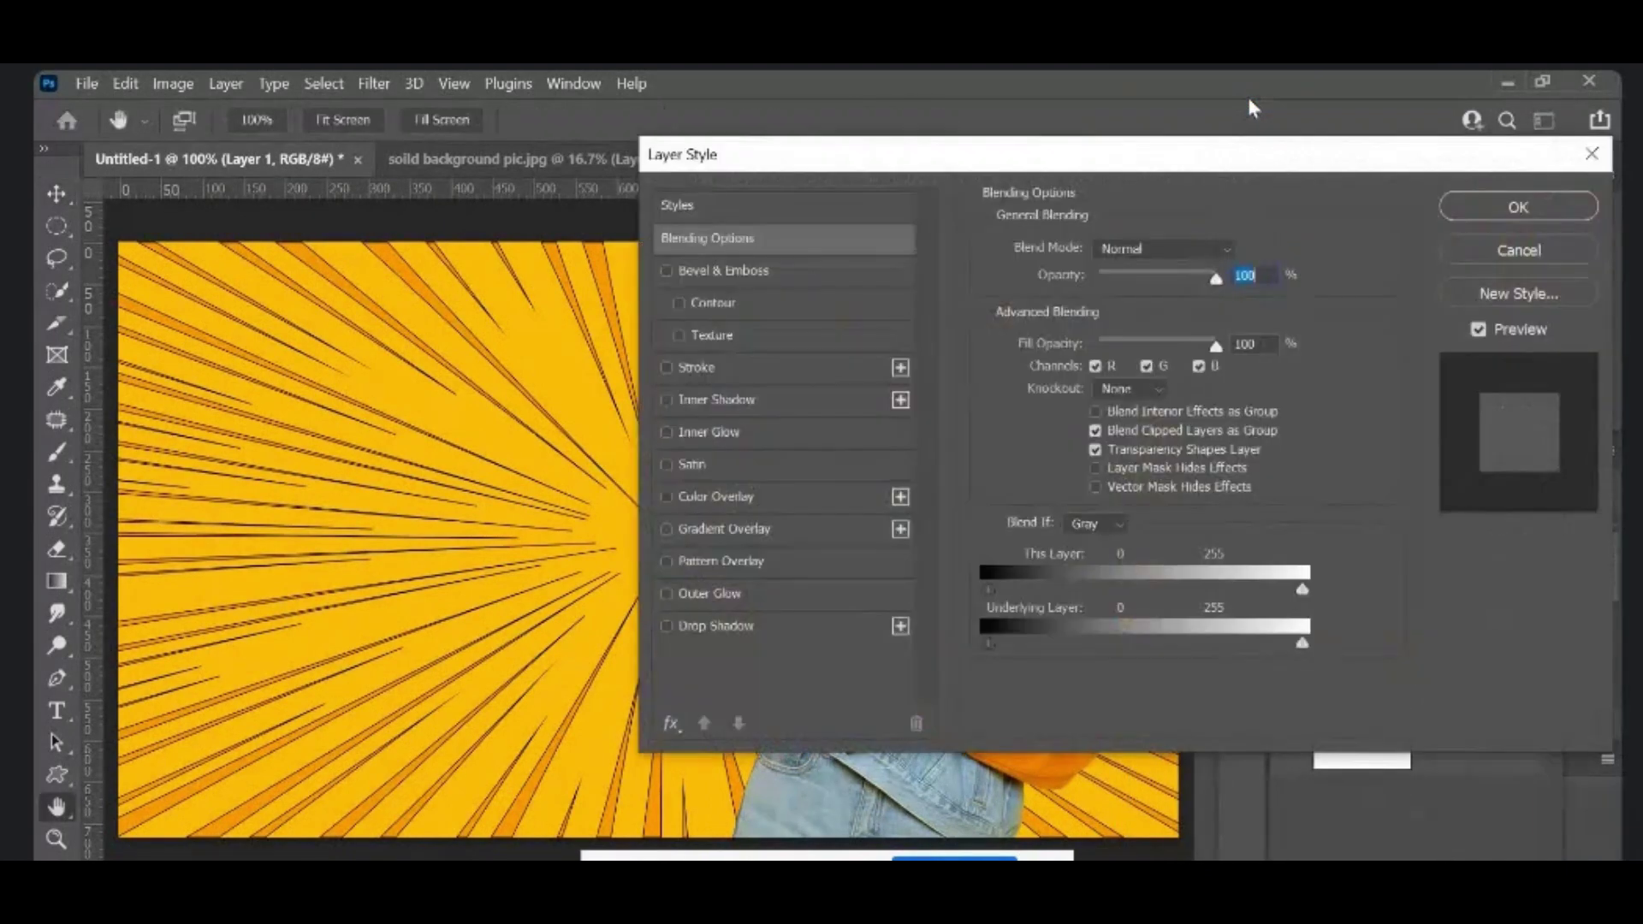
click(690, 368)
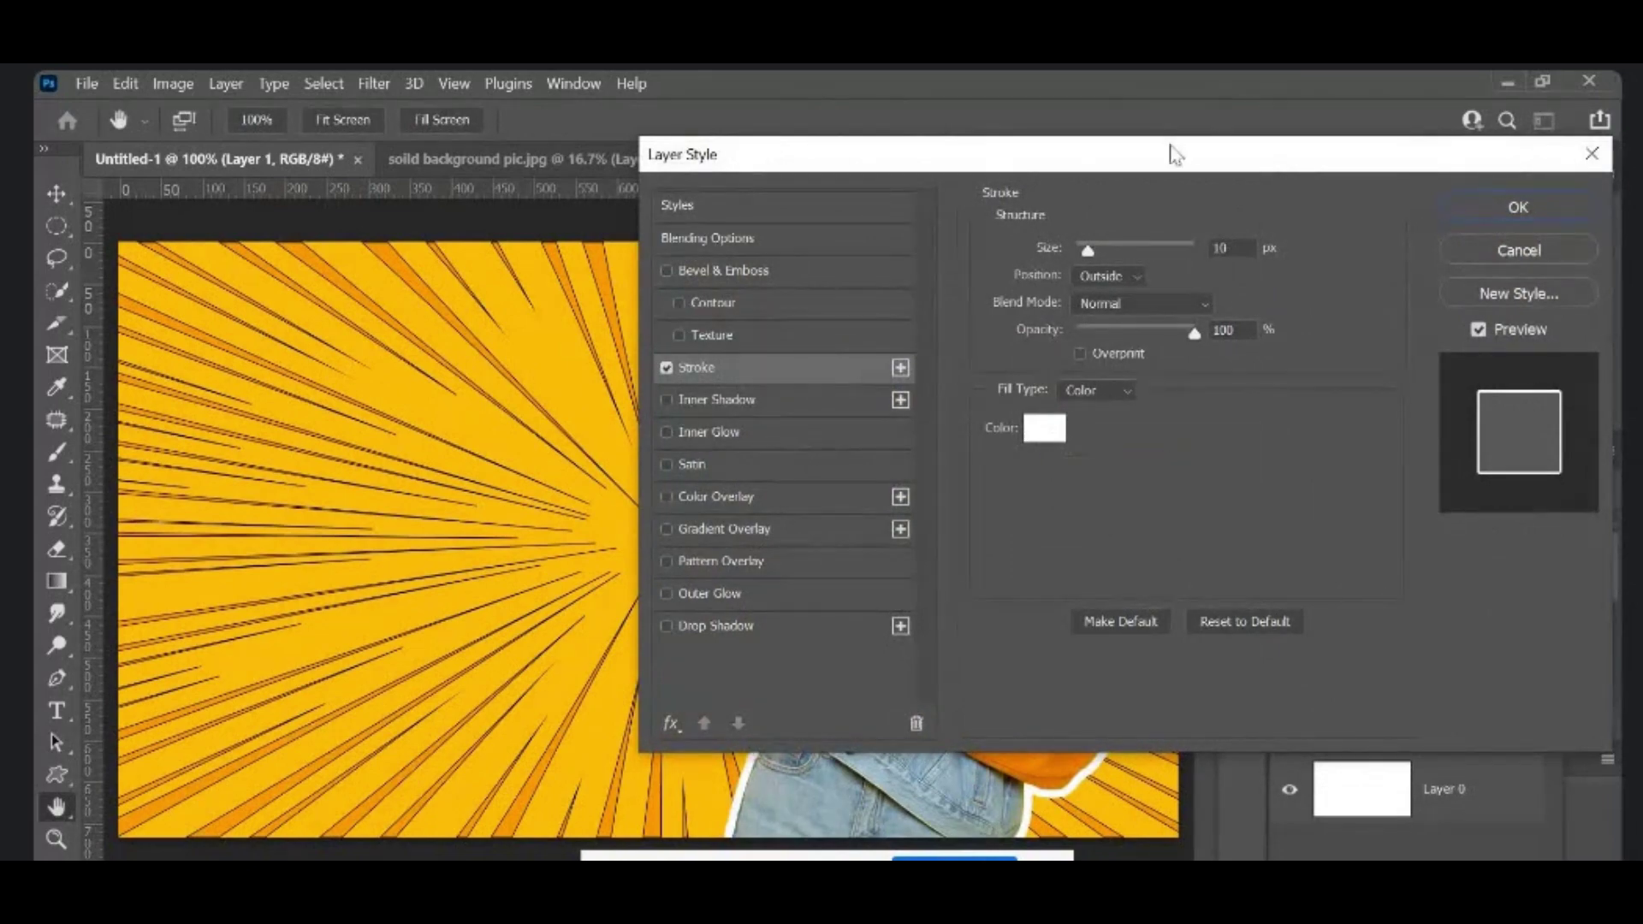
mouse_move(1176, 160)
mouse_down()
mouse_move(1106, 438)
mouse_move(499, 346)
mouse_move(453, 180)
mouse_up()
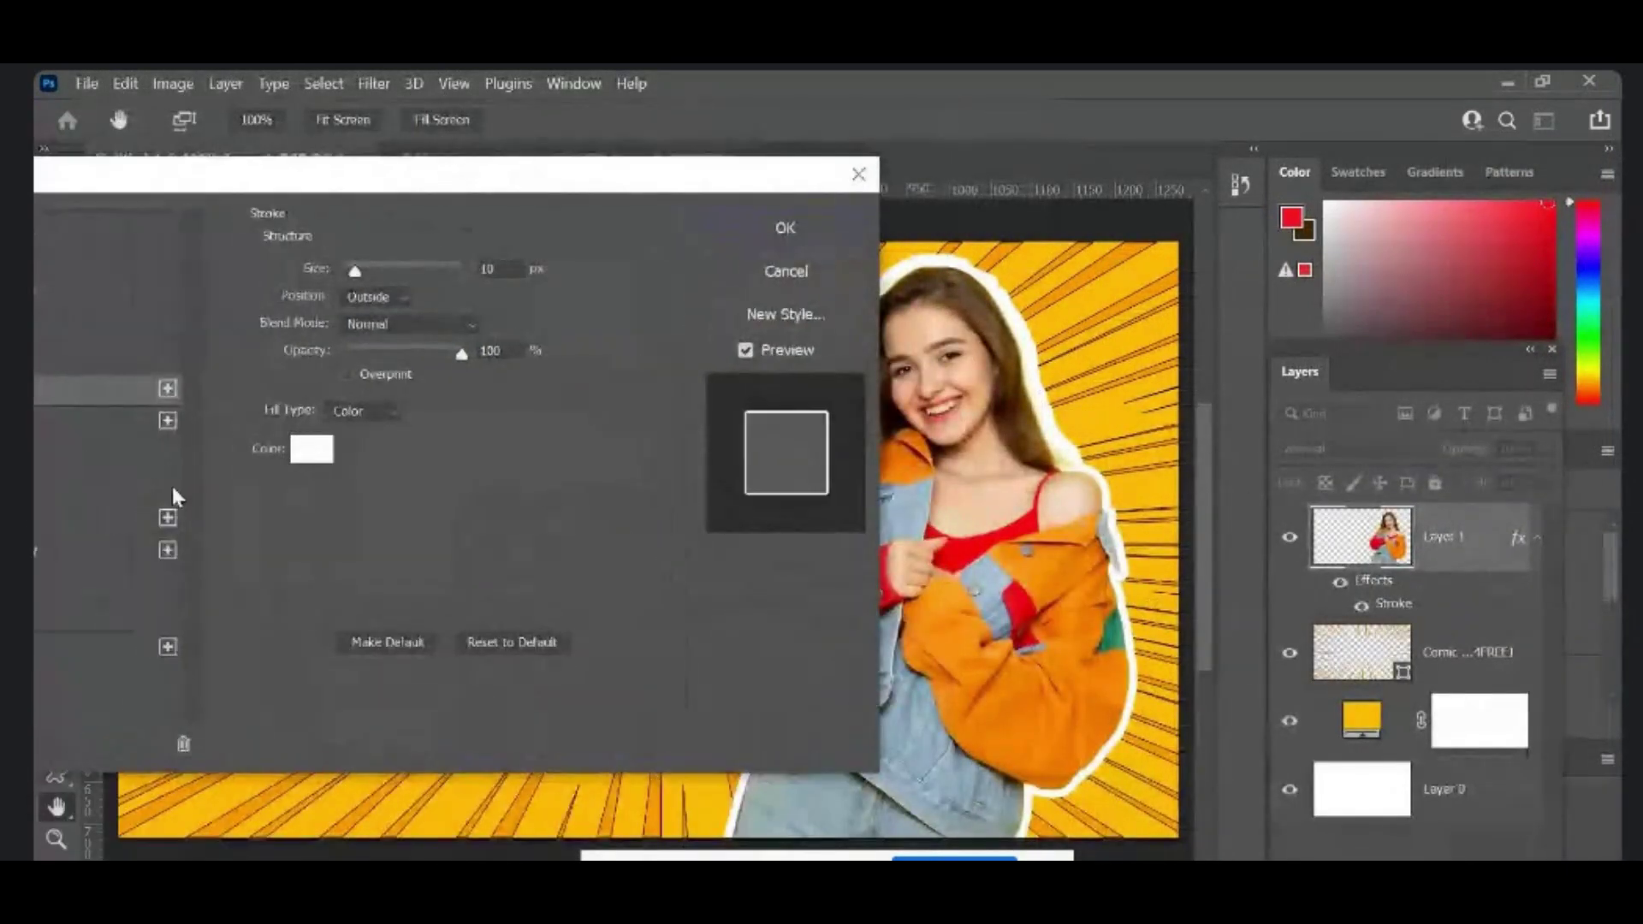
click(315, 449)
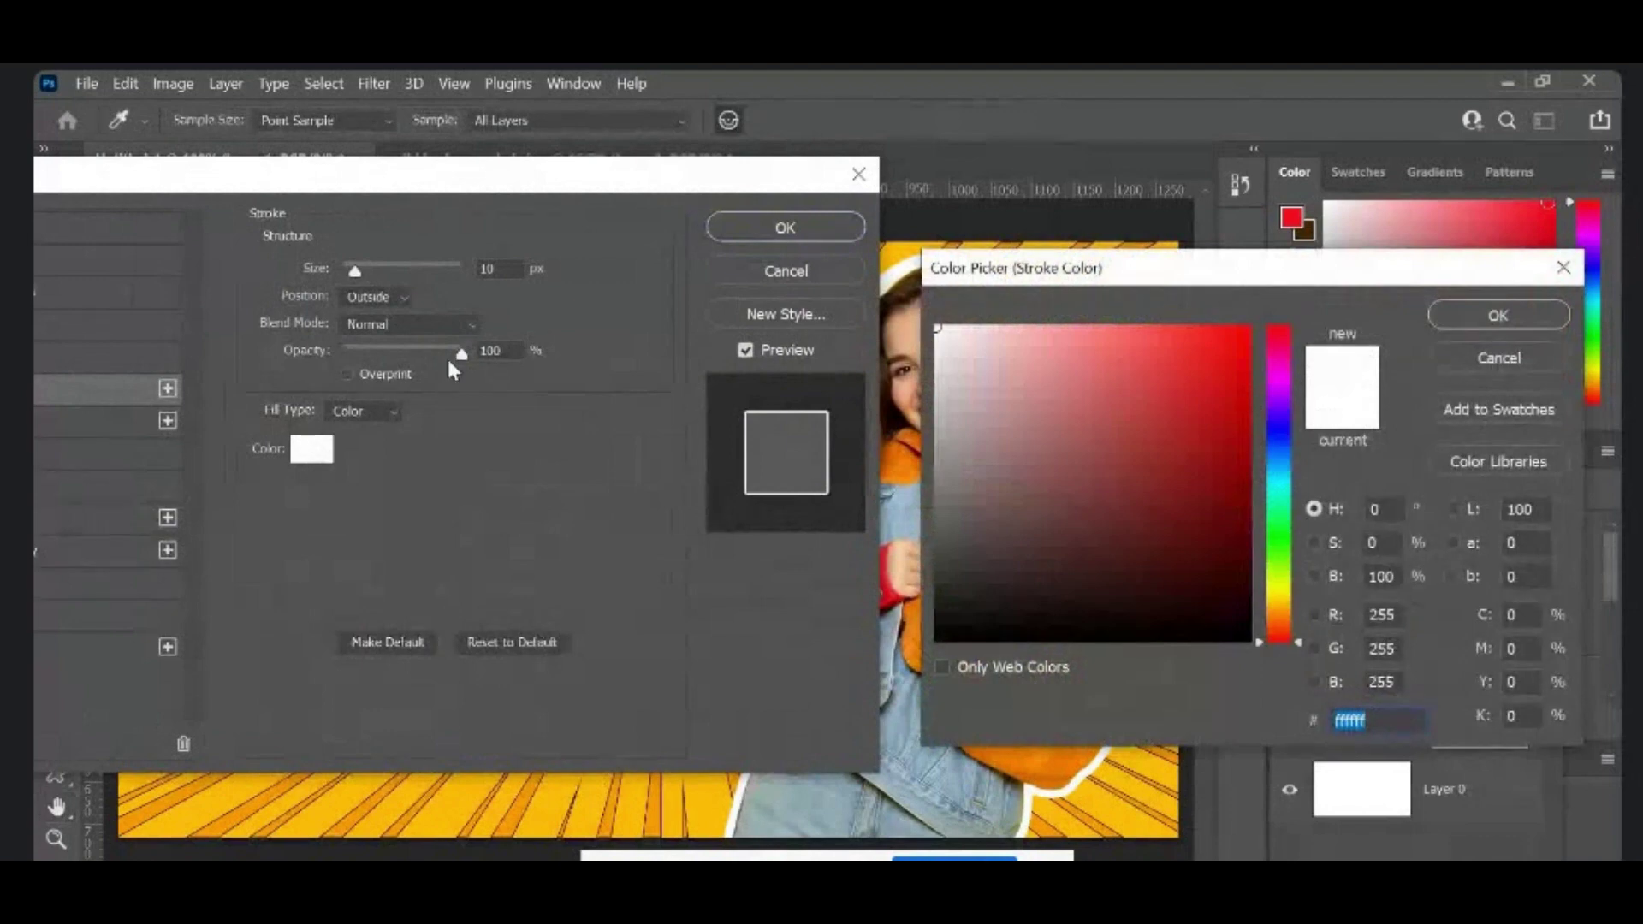
drag(1241, 396, 1243, 470)
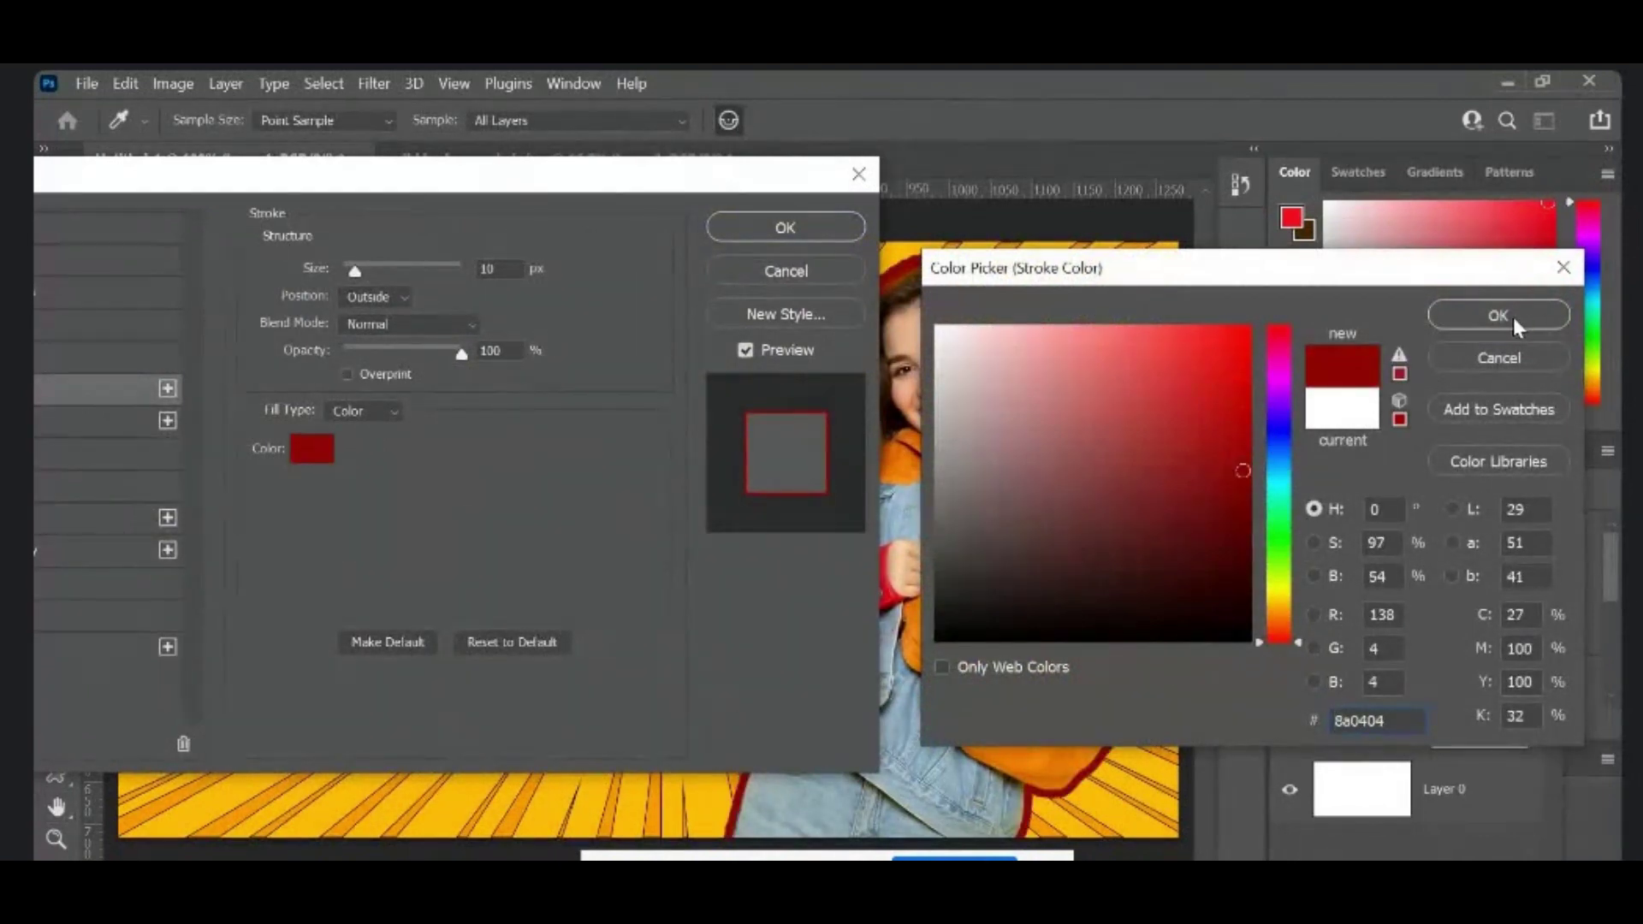
click(1360, 415)
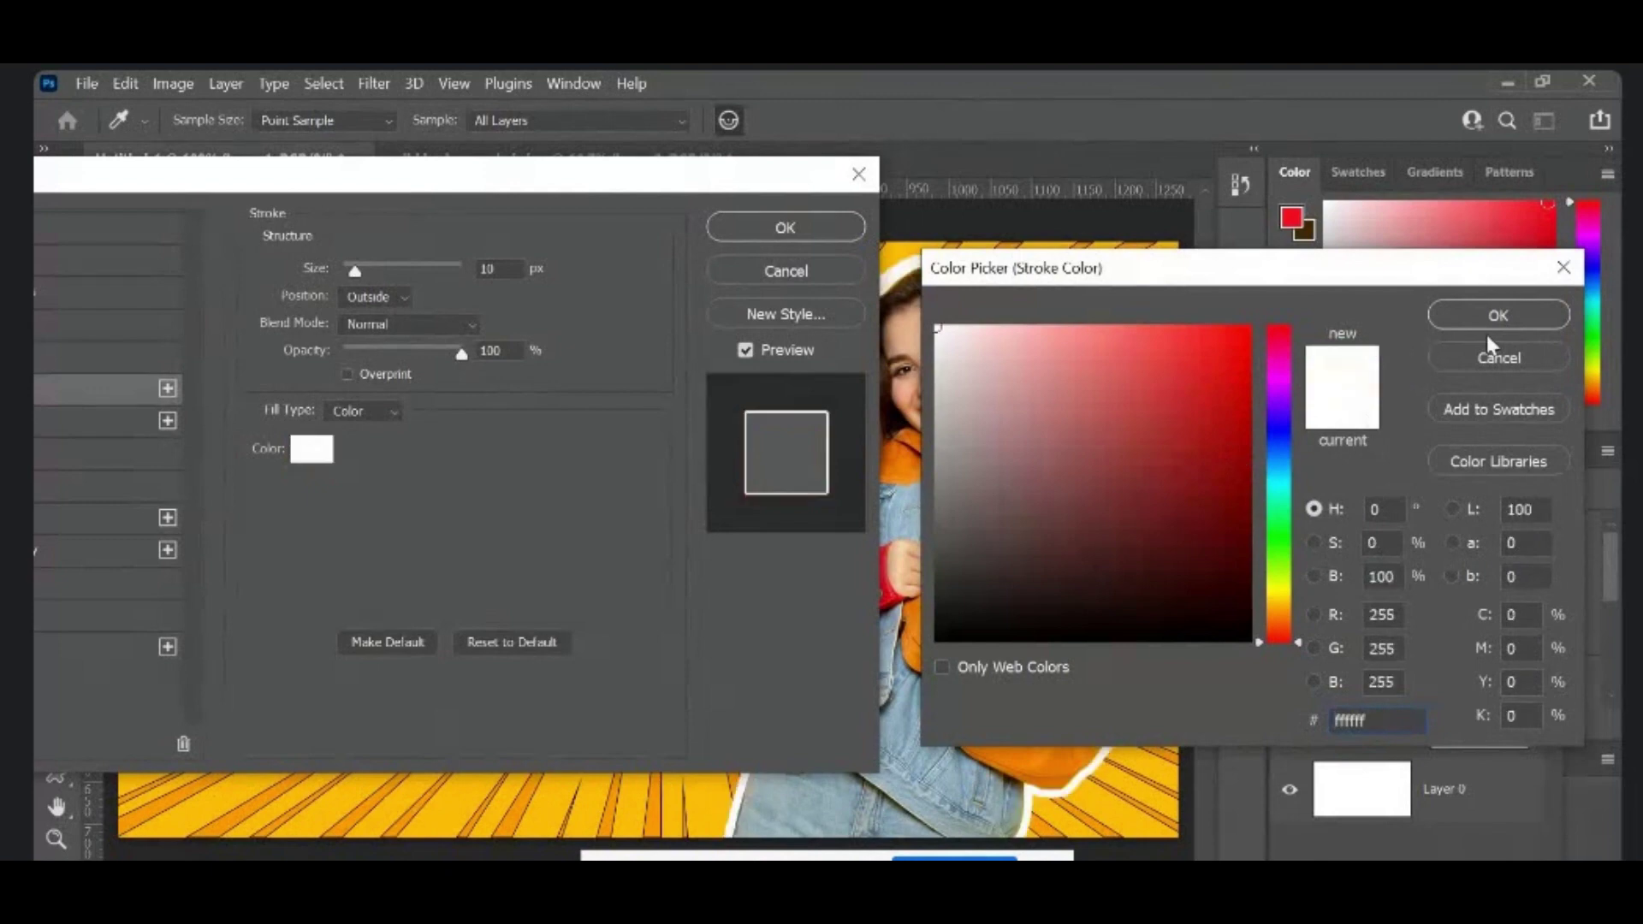
click(1507, 316)
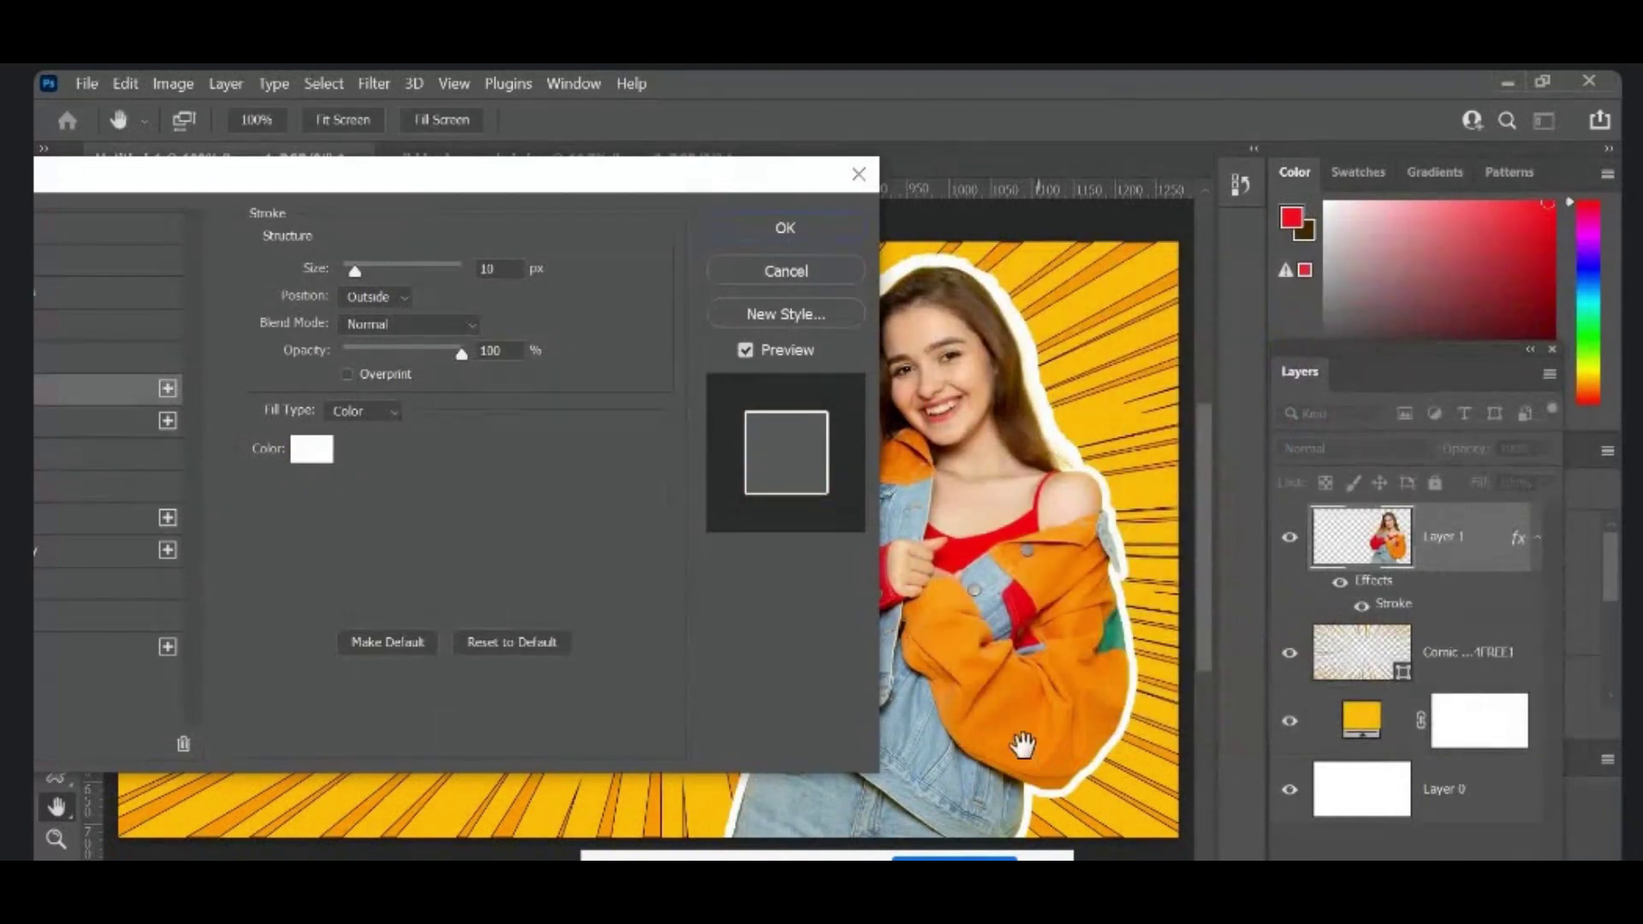
drag(355, 271, 350, 266)
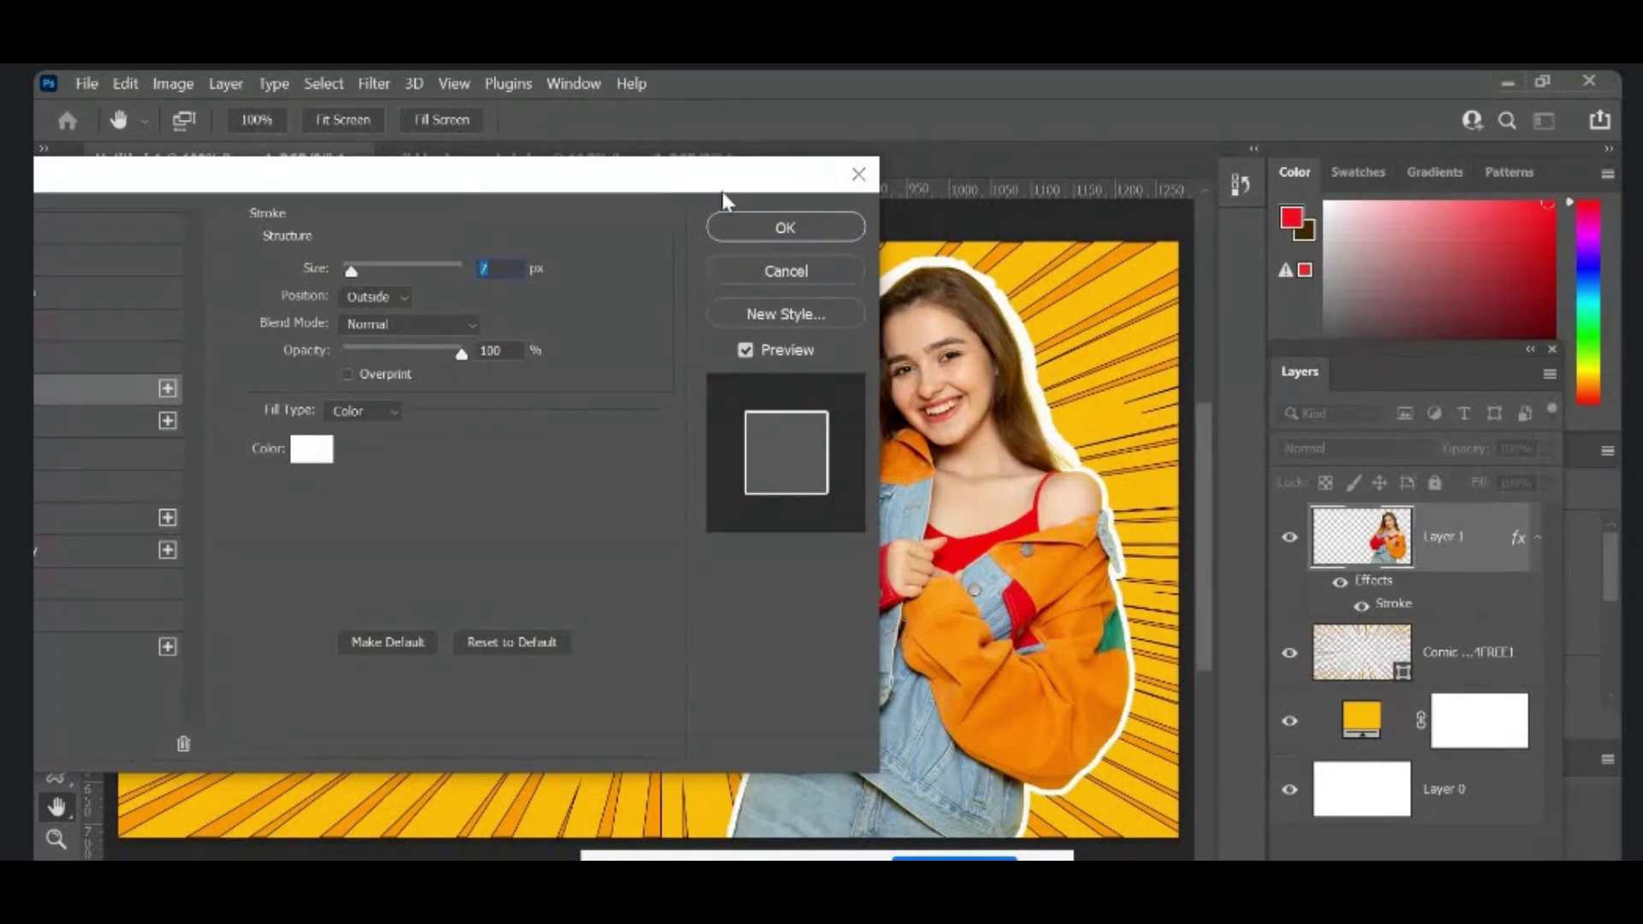
click(789, 229)
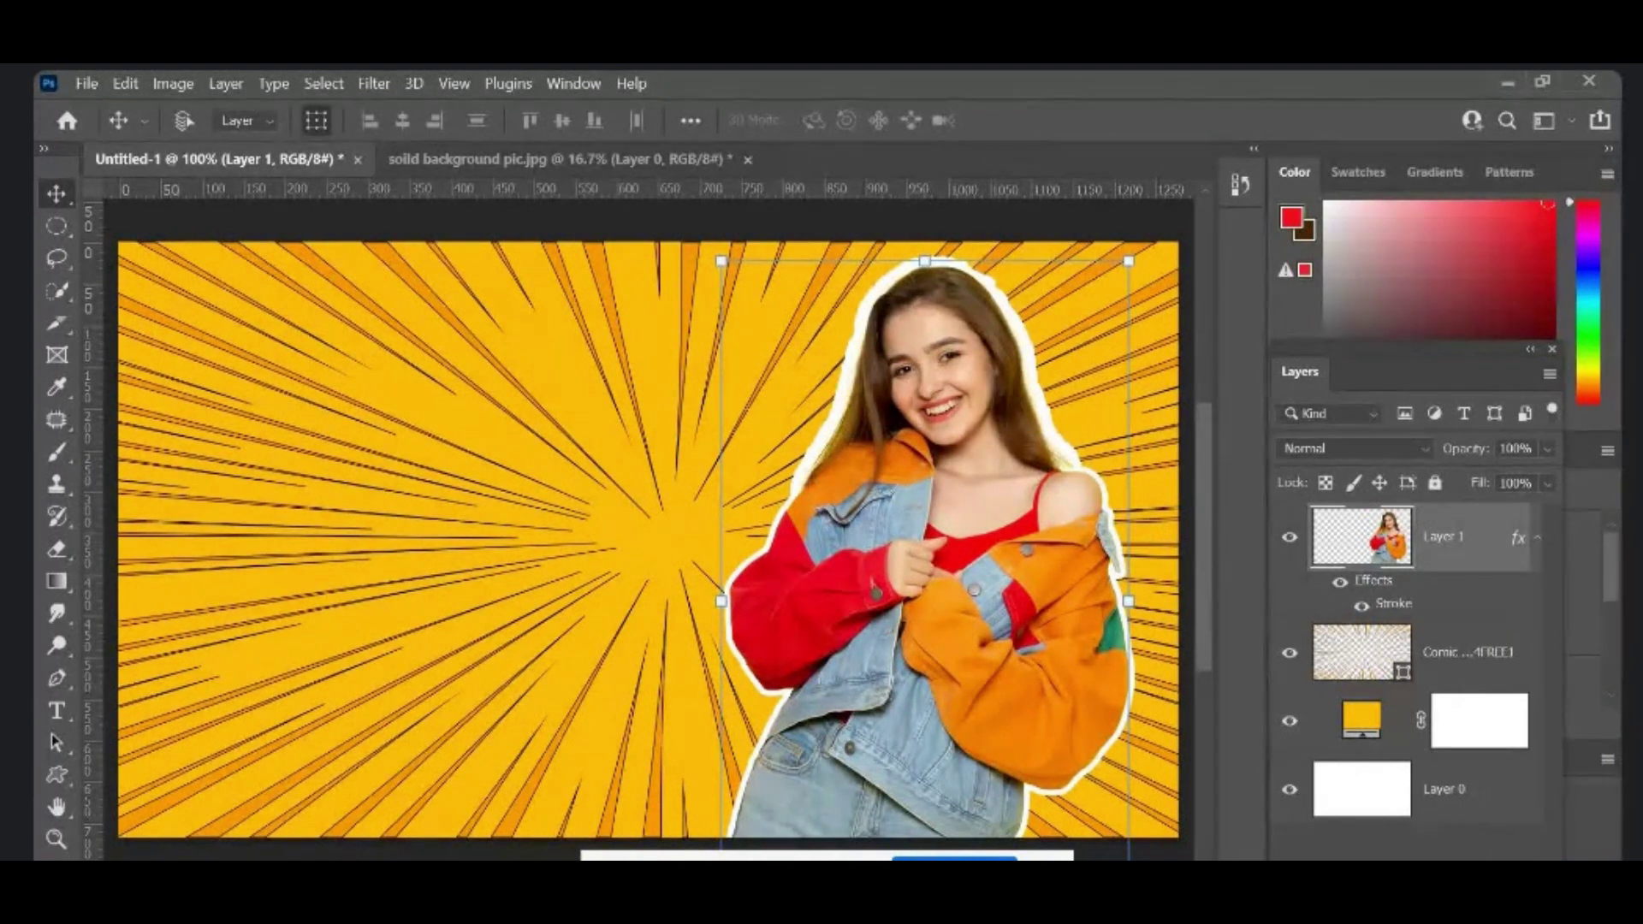
Step: Add a layer mask to Layer 1, set the foreground colour to #ffffff, and pick the Eraser
click(1403, 856)
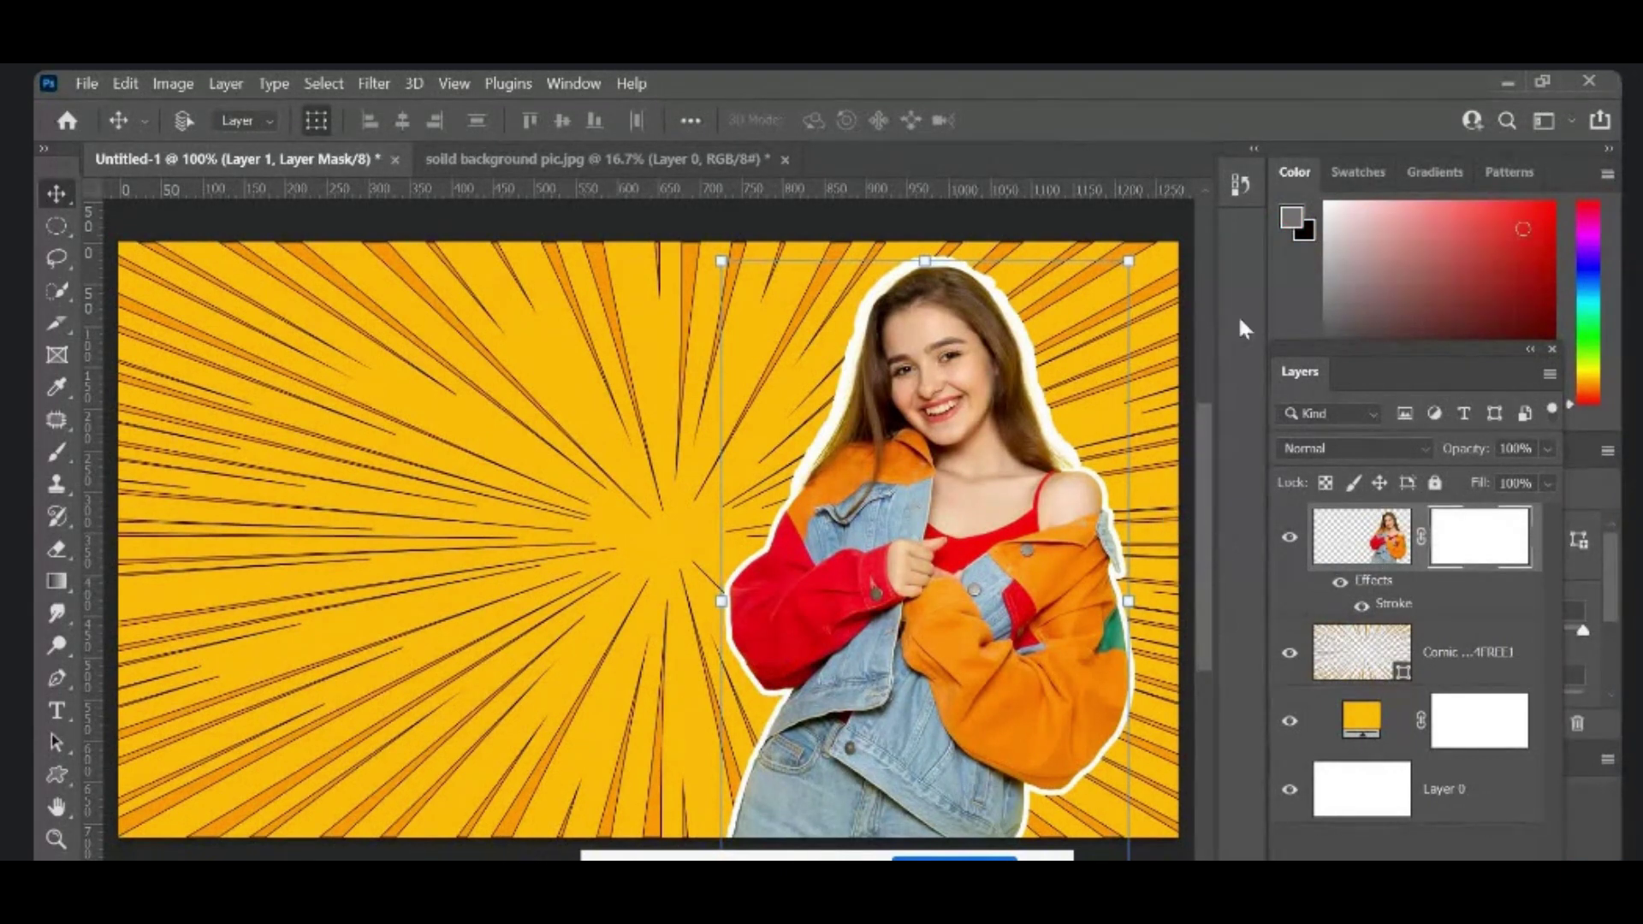
click(1293, 227)
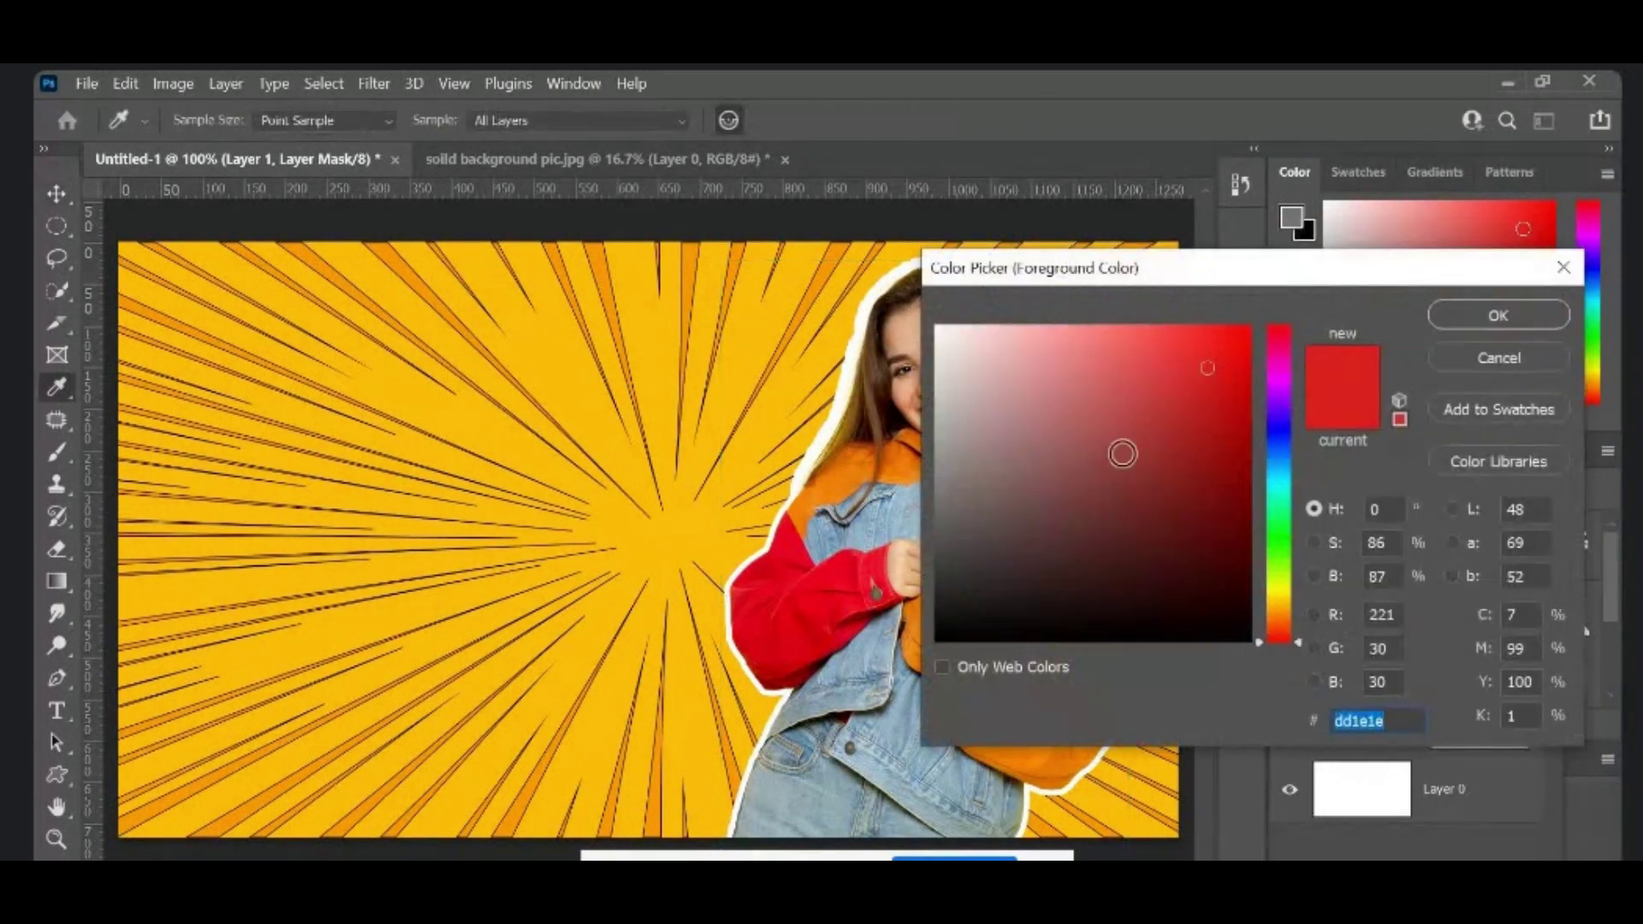
click(930, 334)
drag(930, 334, 898, 310)
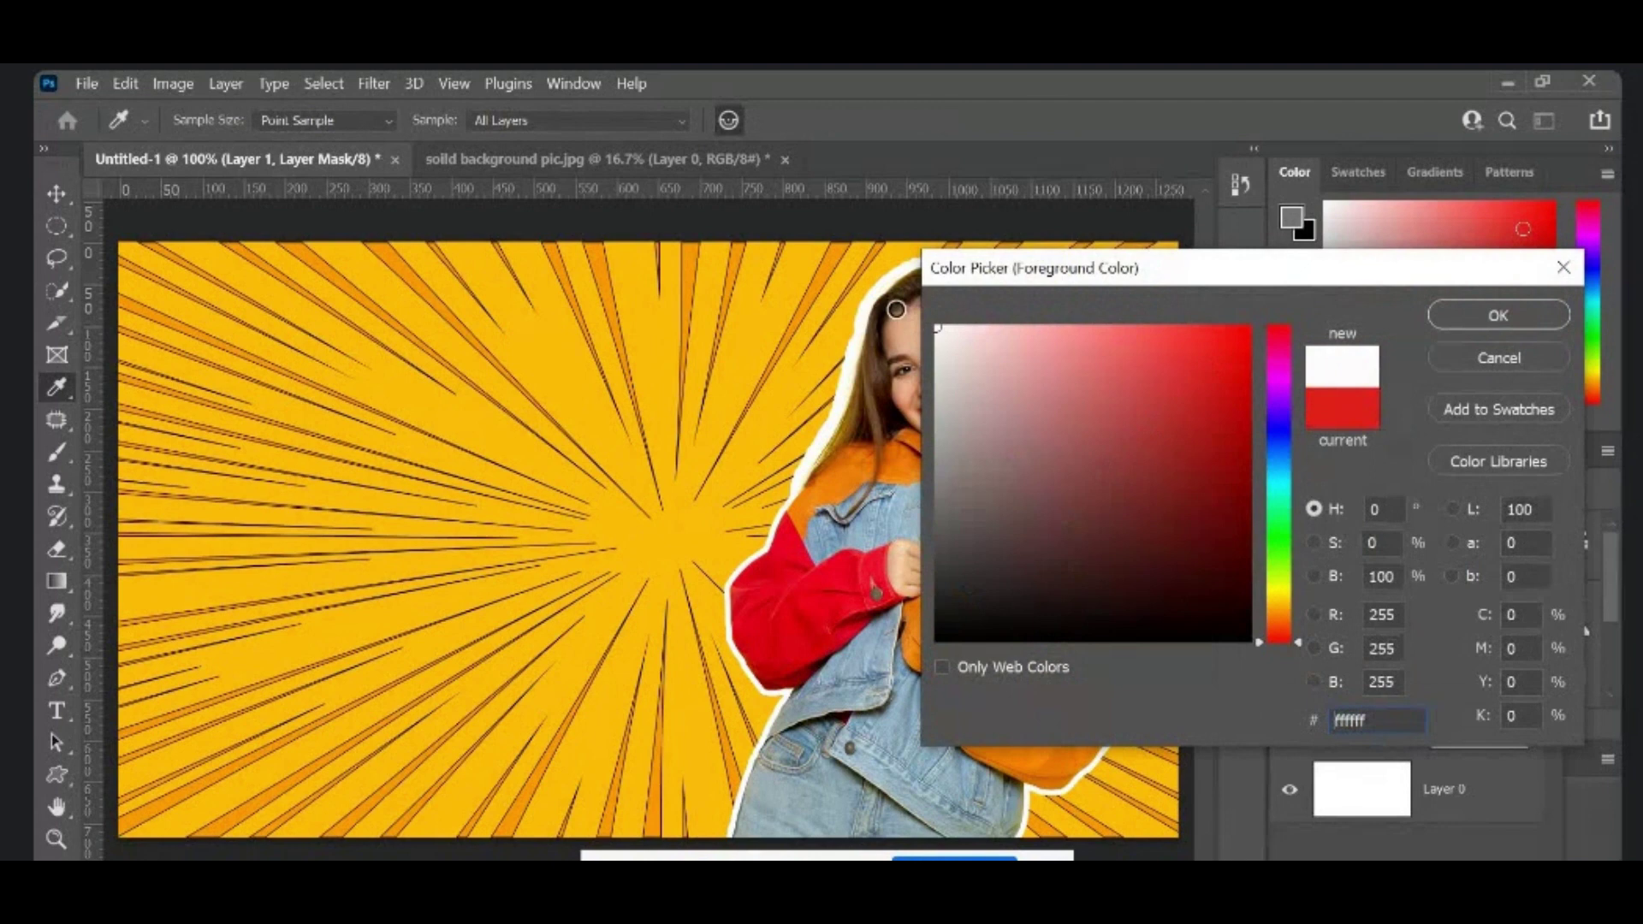
click(1511, 315)
key(v)
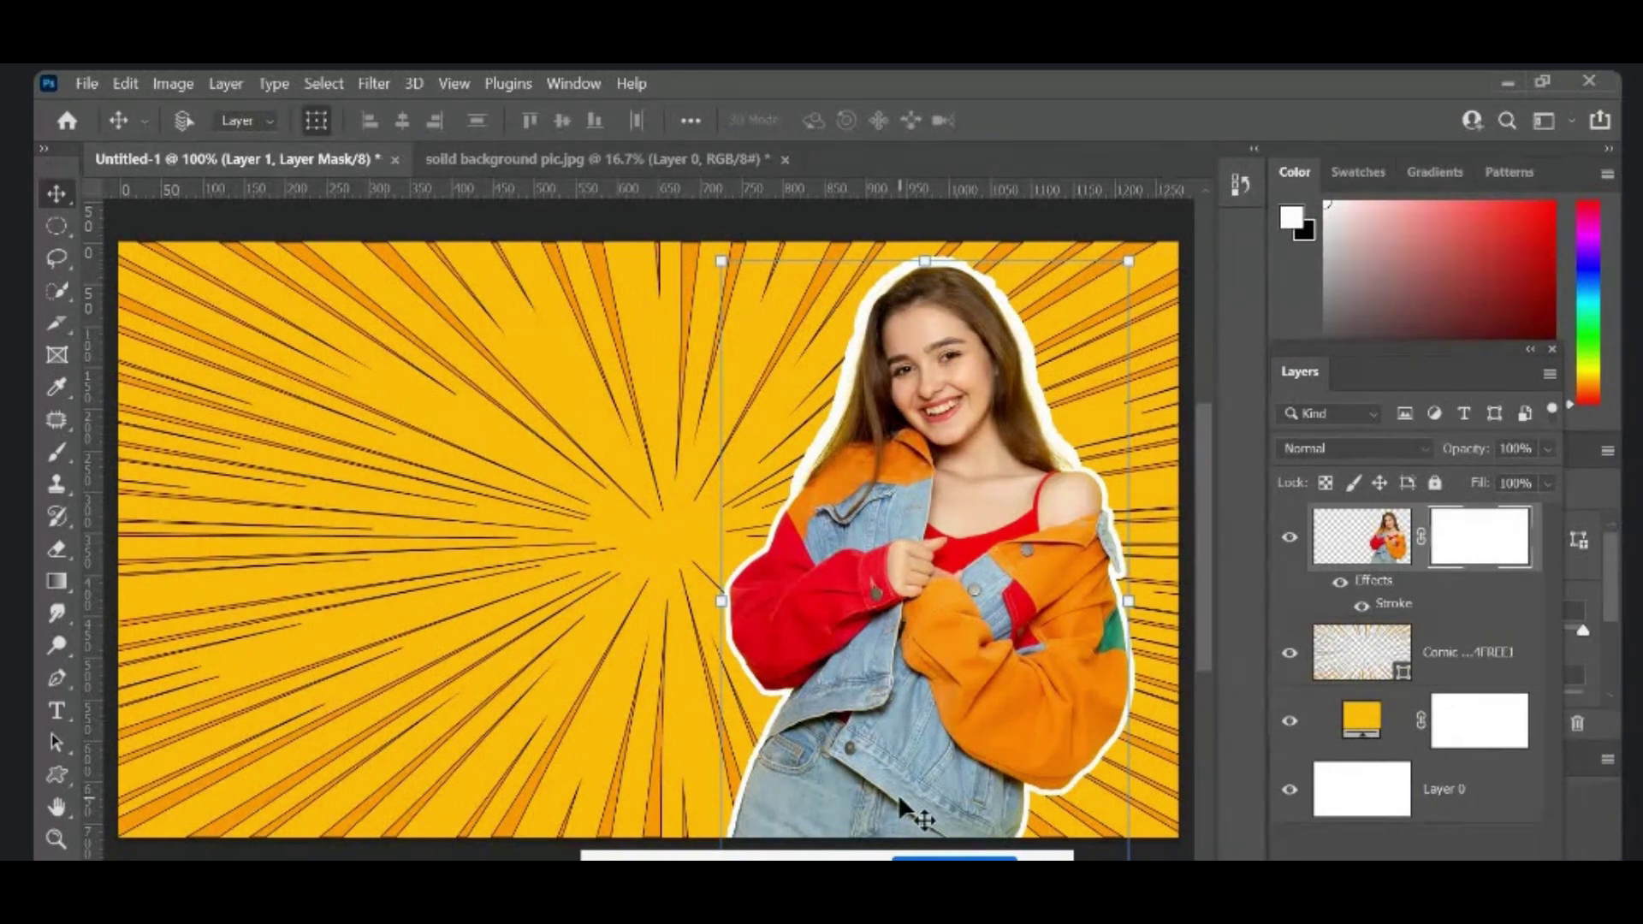
click(65, 556)
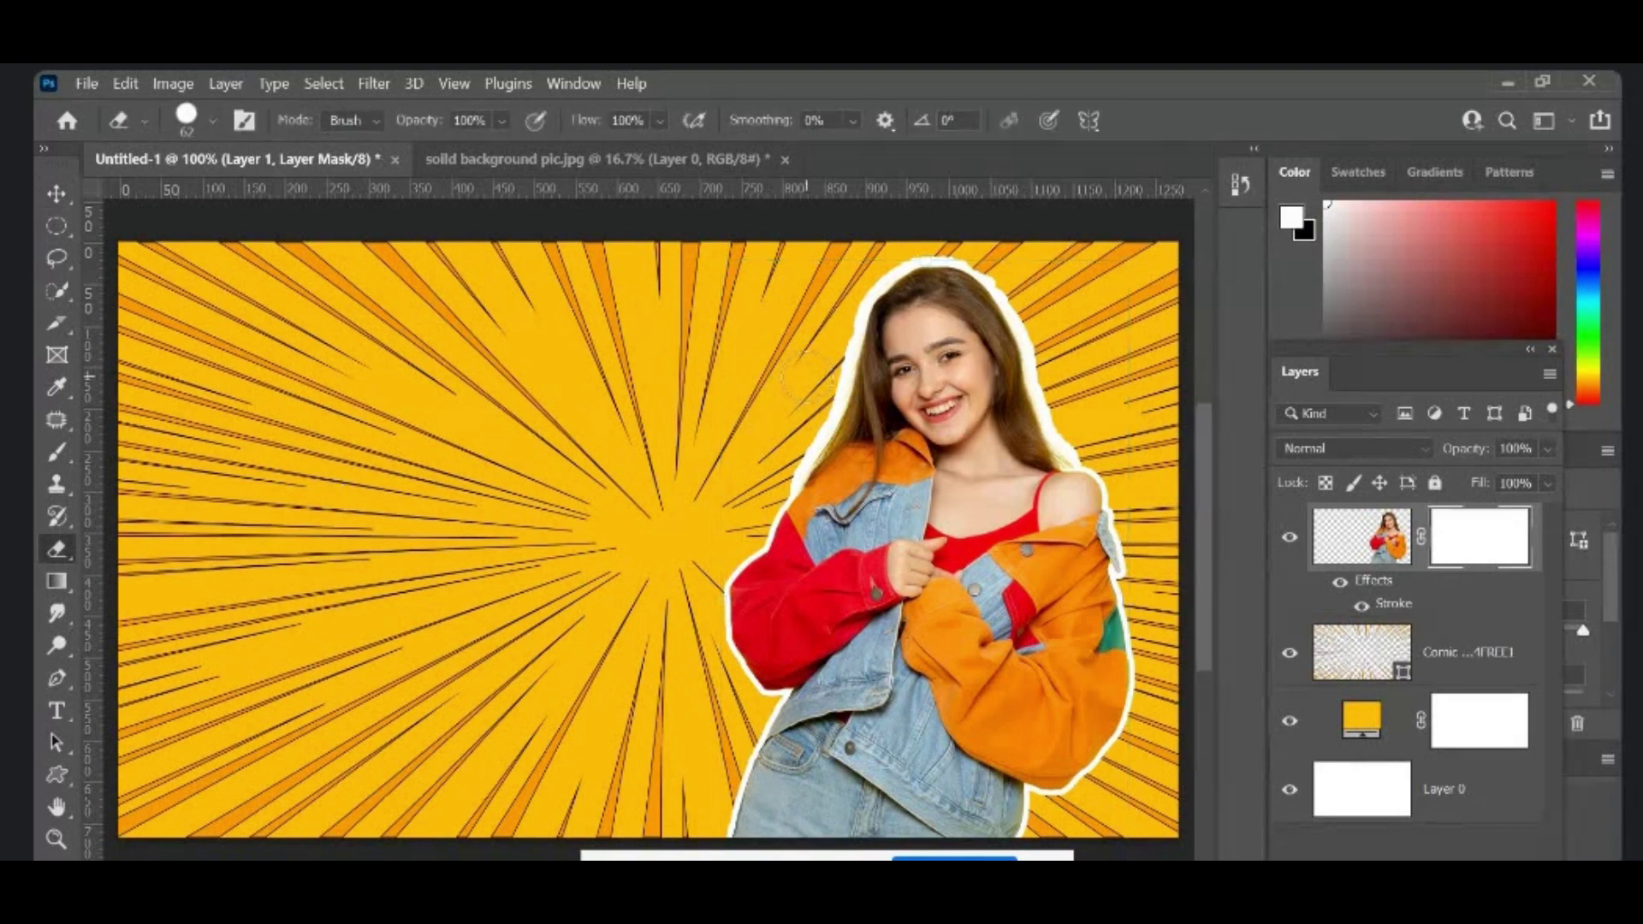
Step: Erase the white specks and excess outline along the top and right hair edges on the girl's mask
click(821, 382)
mouse_move(843, 296)
mouse_down()
mouse_move(773, 477)
mouse_move(793, 391)
mouse_move(849, 276)
mouse_move(775, 475)
mouse_move(857, 273)
mouse_up()
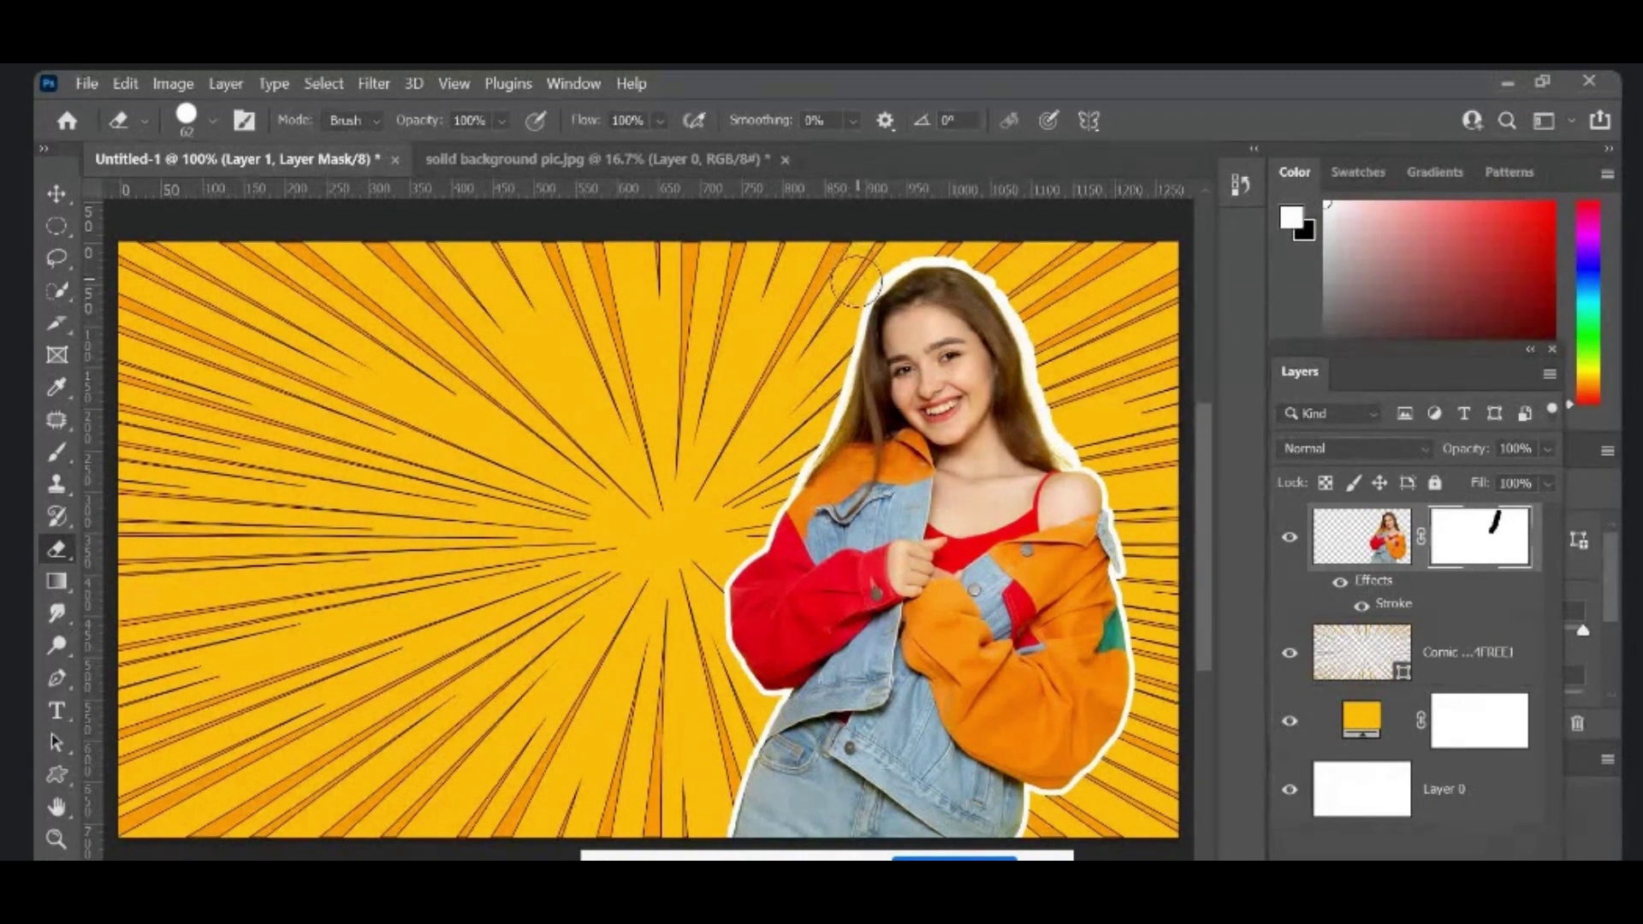
mouse_move(858, 274)
mouse_down()
mouse_move(899, 240)
mouse_move(967, 231)
mouse_move(1041, 315)
mouse_move(1005, 246)
mouse_move(1059, 364)
mouse_up()
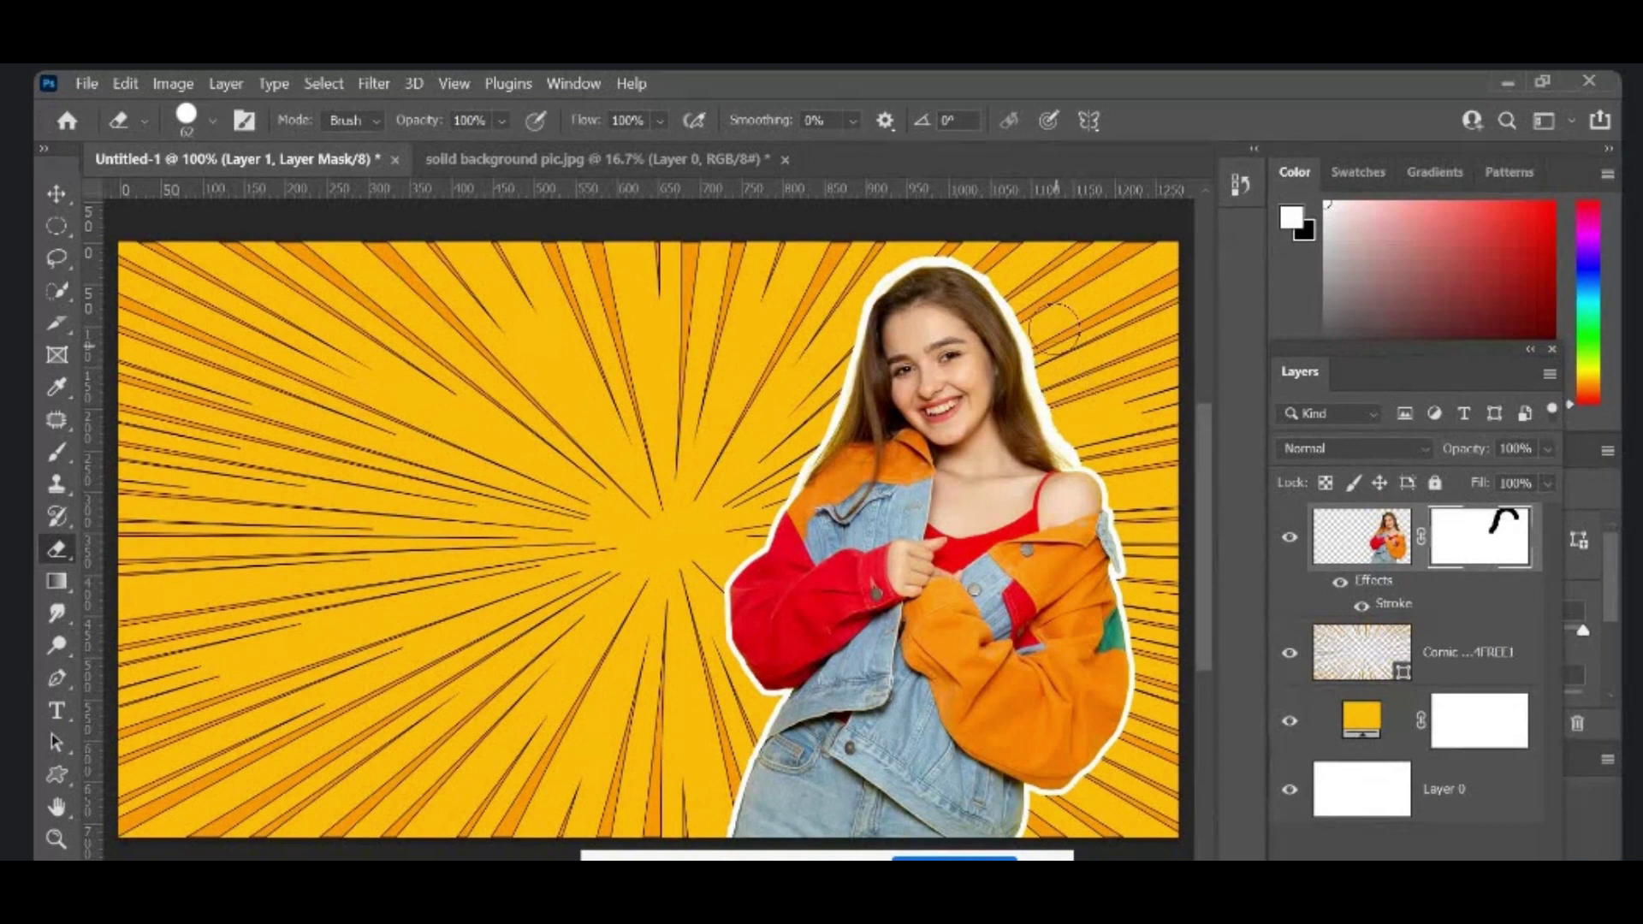
mouse_move(1052, 326)
mouse_down()
mouse_move(1059, 384)
mouse_move(1099, 449)
mouse_up()
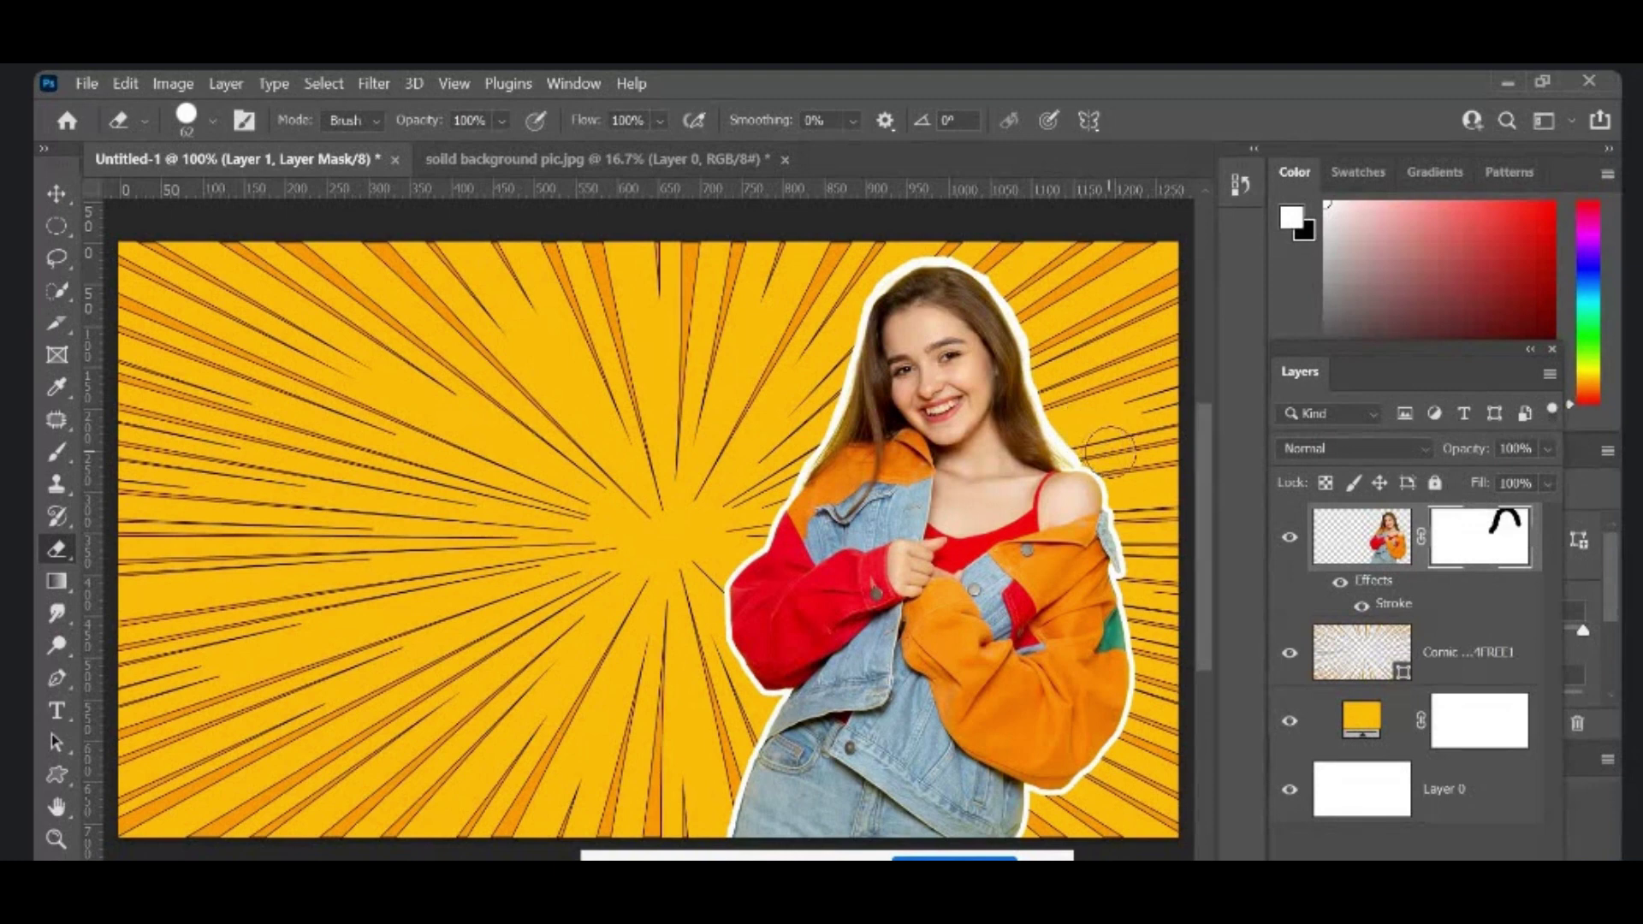
mouse_move(1061, 359)
mouse_down()
mouse_move(1013, 272)
mouse_move(1049, 337)
mouse_up()
mouse_move(1046, 329)
mouse_down()
mouse_move(999, 263)
mouse_move(898, 262)
mouse_up()
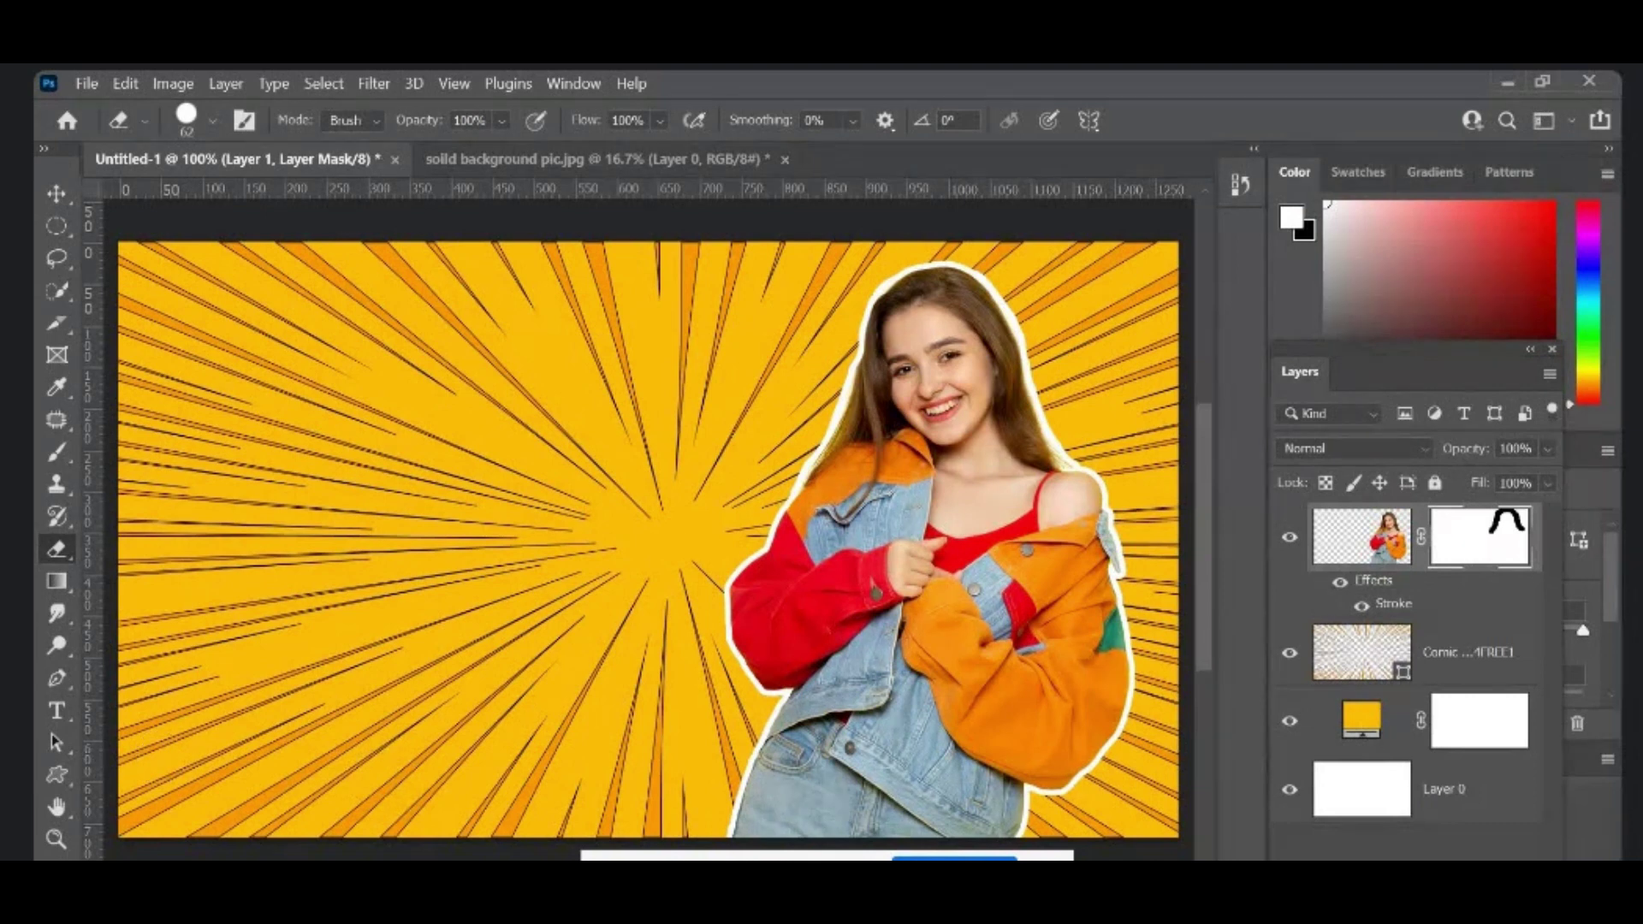
Step: Swap to black, paint hair back along the left side of the head, then swap back to white
key(x)
drag(891, 413, 880, 344)
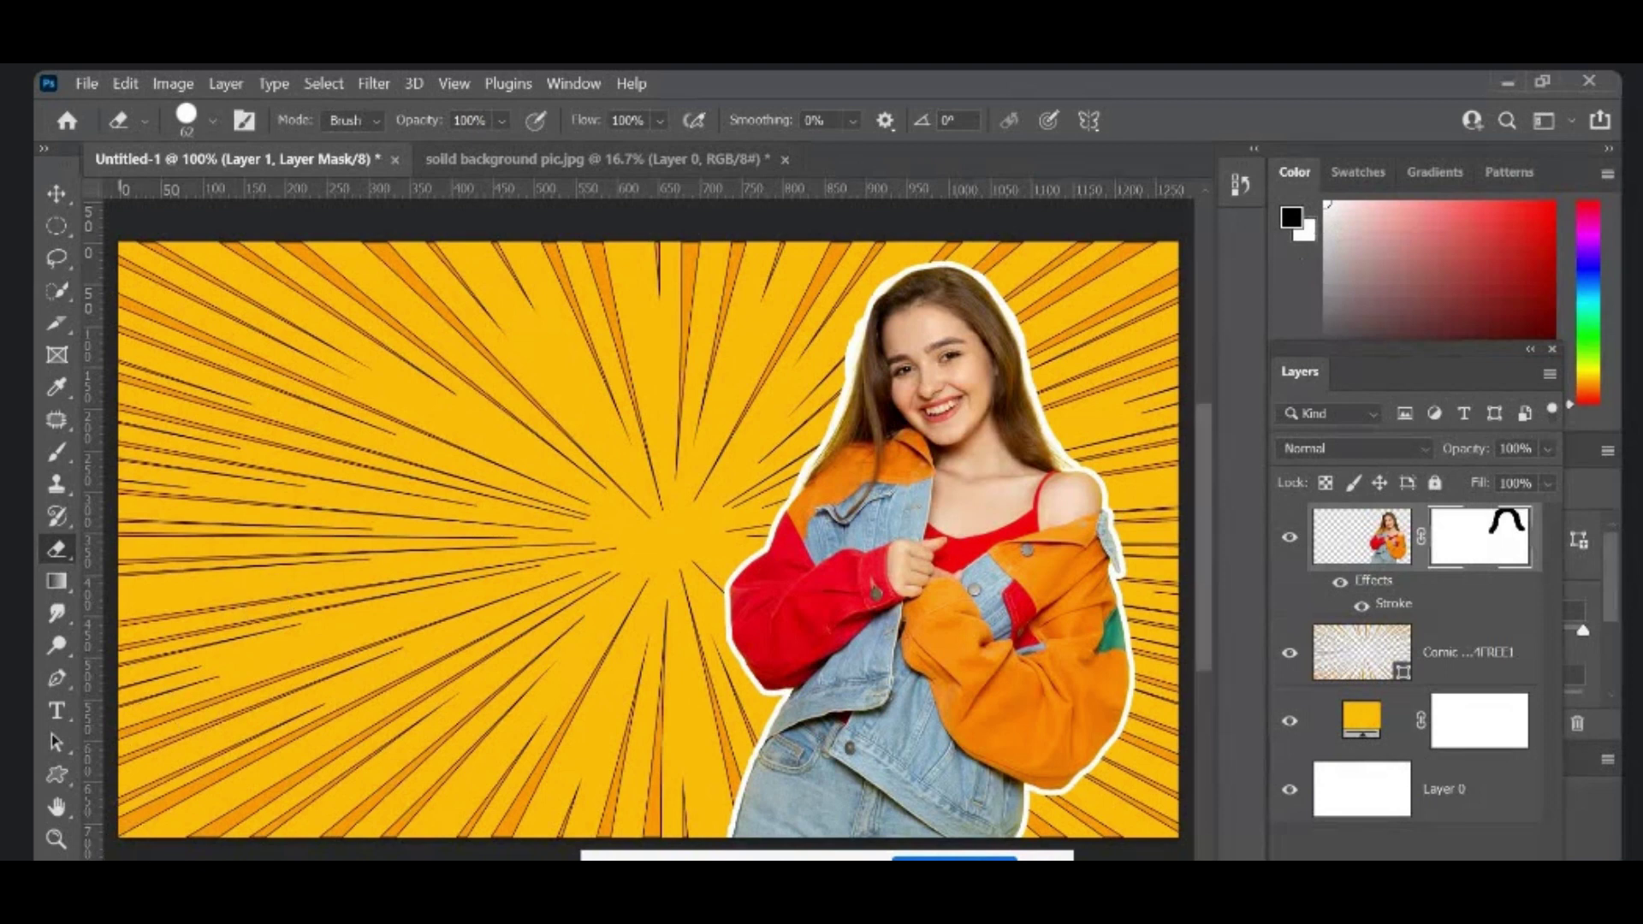
key(x)
key(x)
key(x)
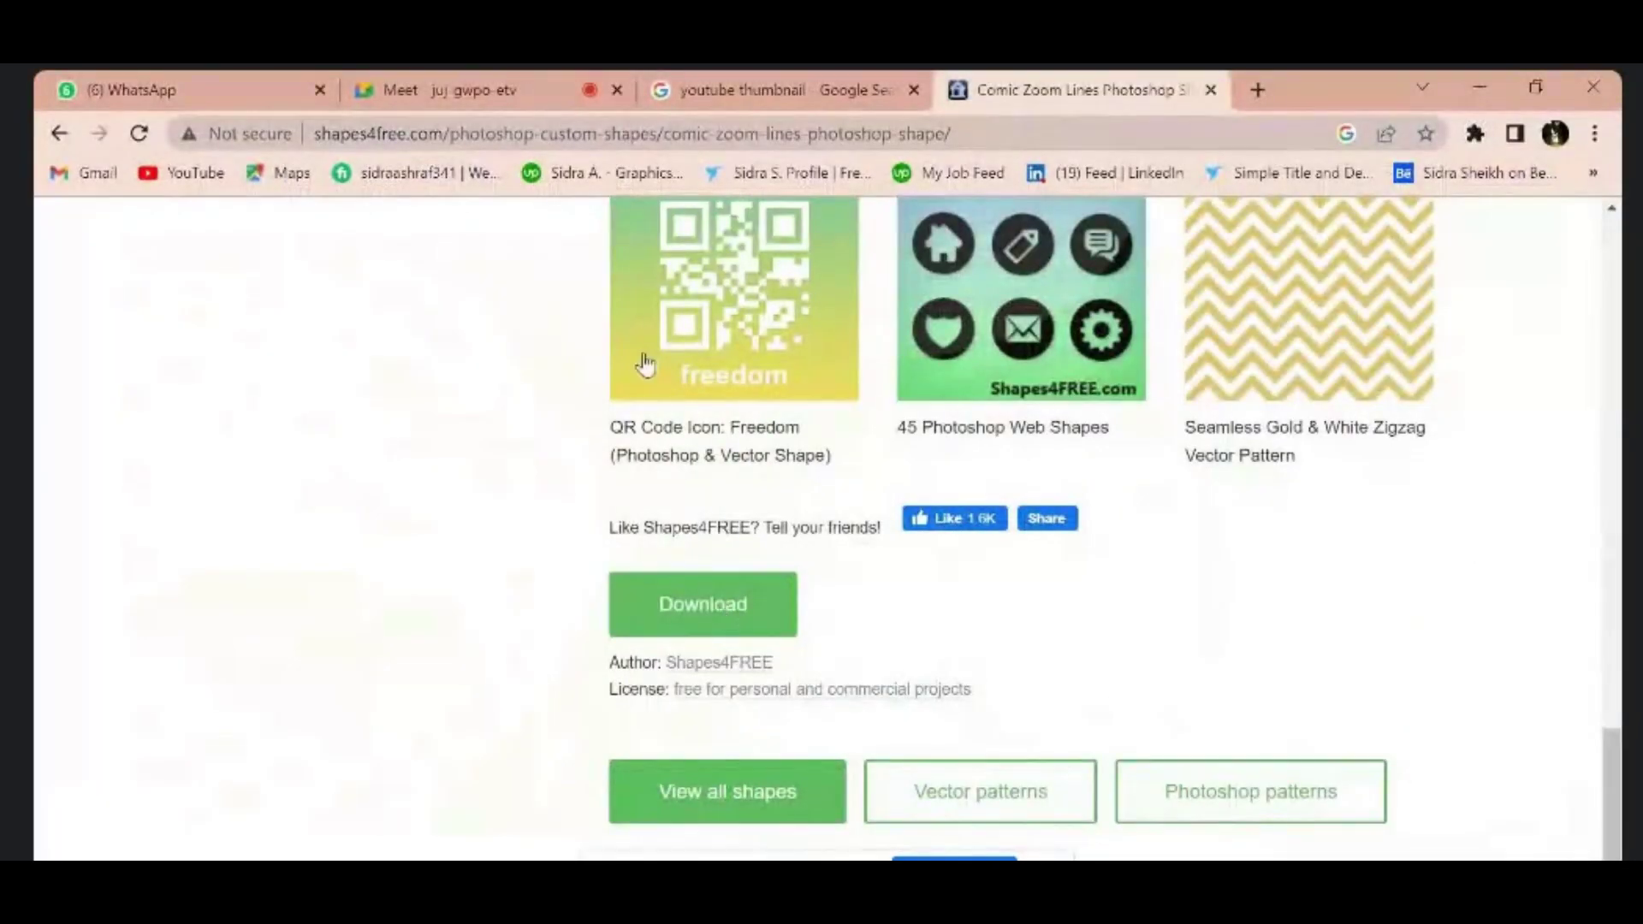
Step: Look over the YouTube thumbnail image results in Chrome, then pick Photoshop's Rectangle Tool
click(809, 99)
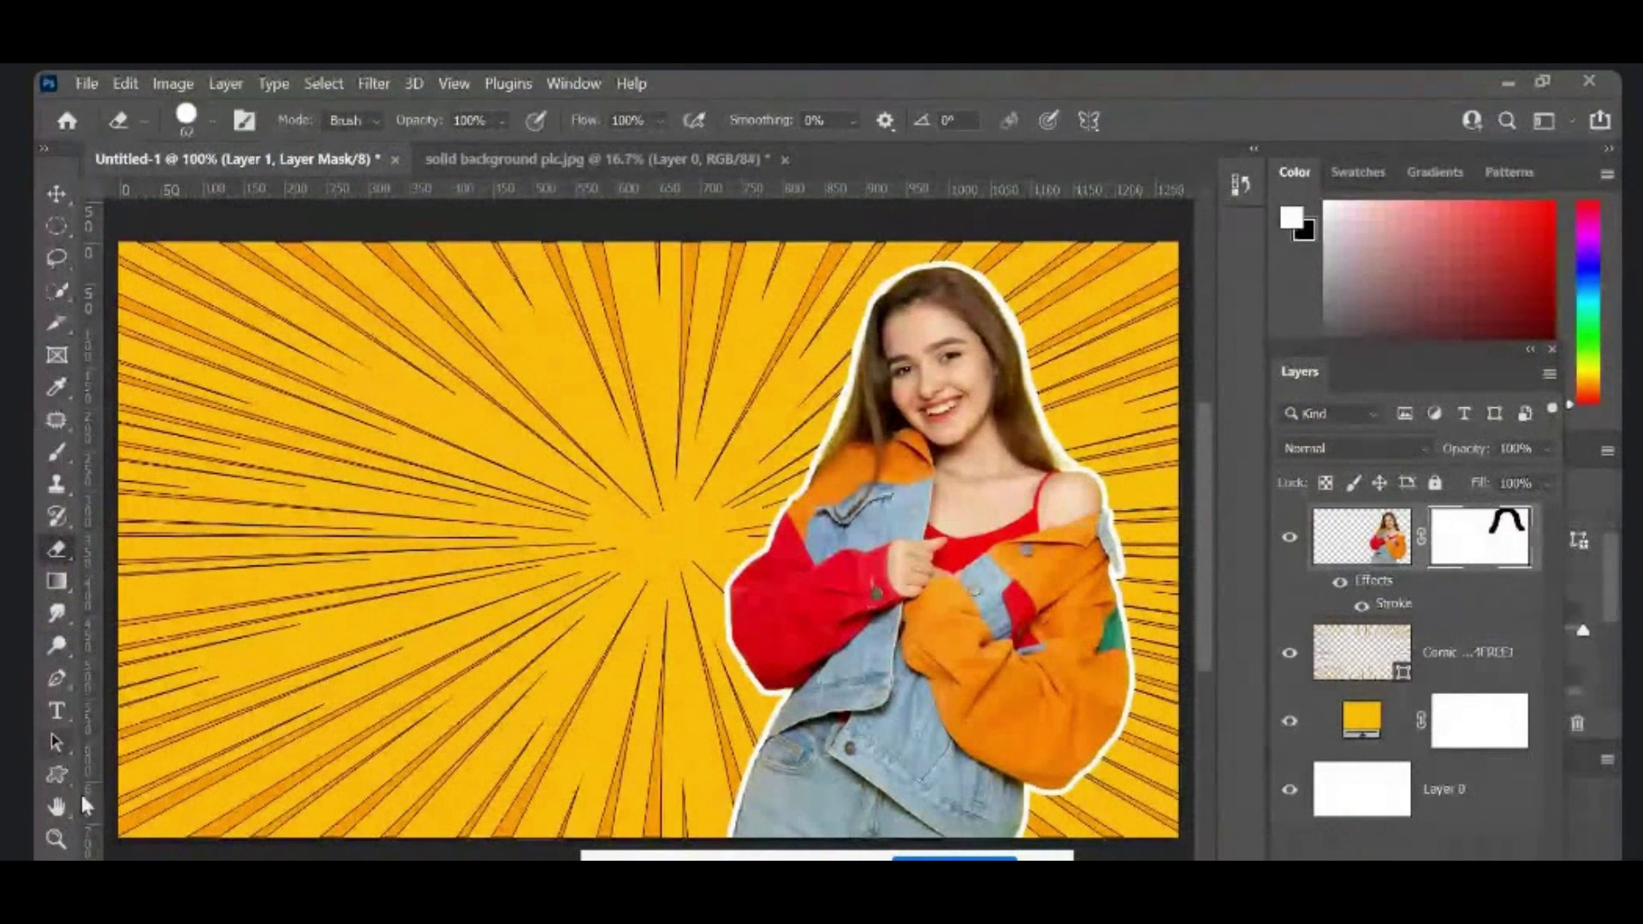
click(69, 778)
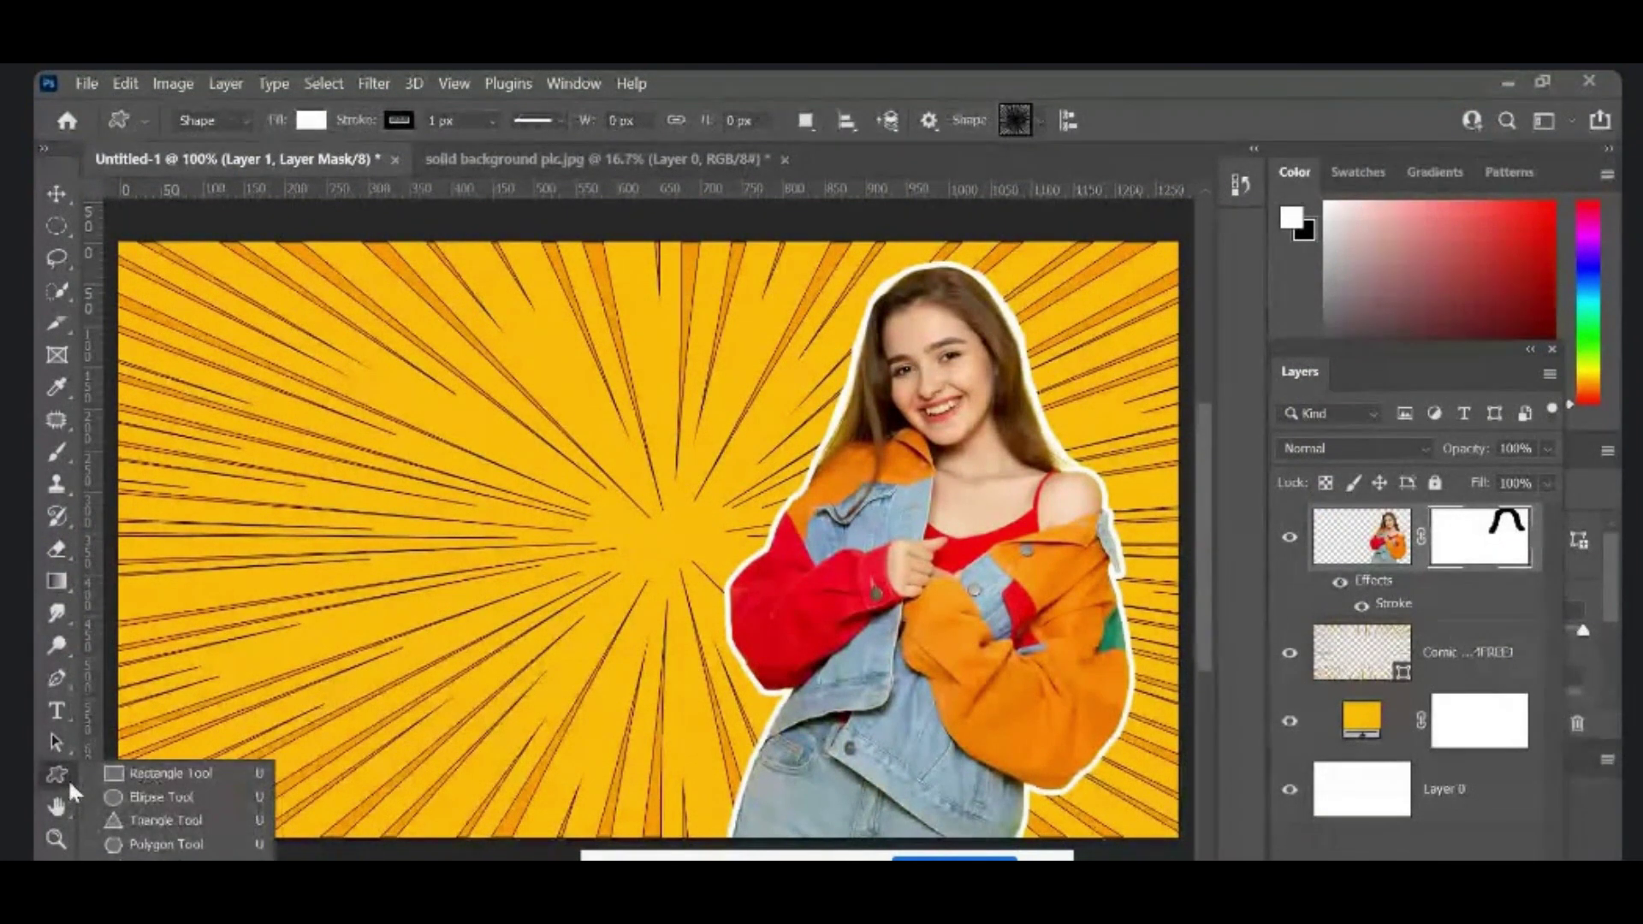
click(169, 774)
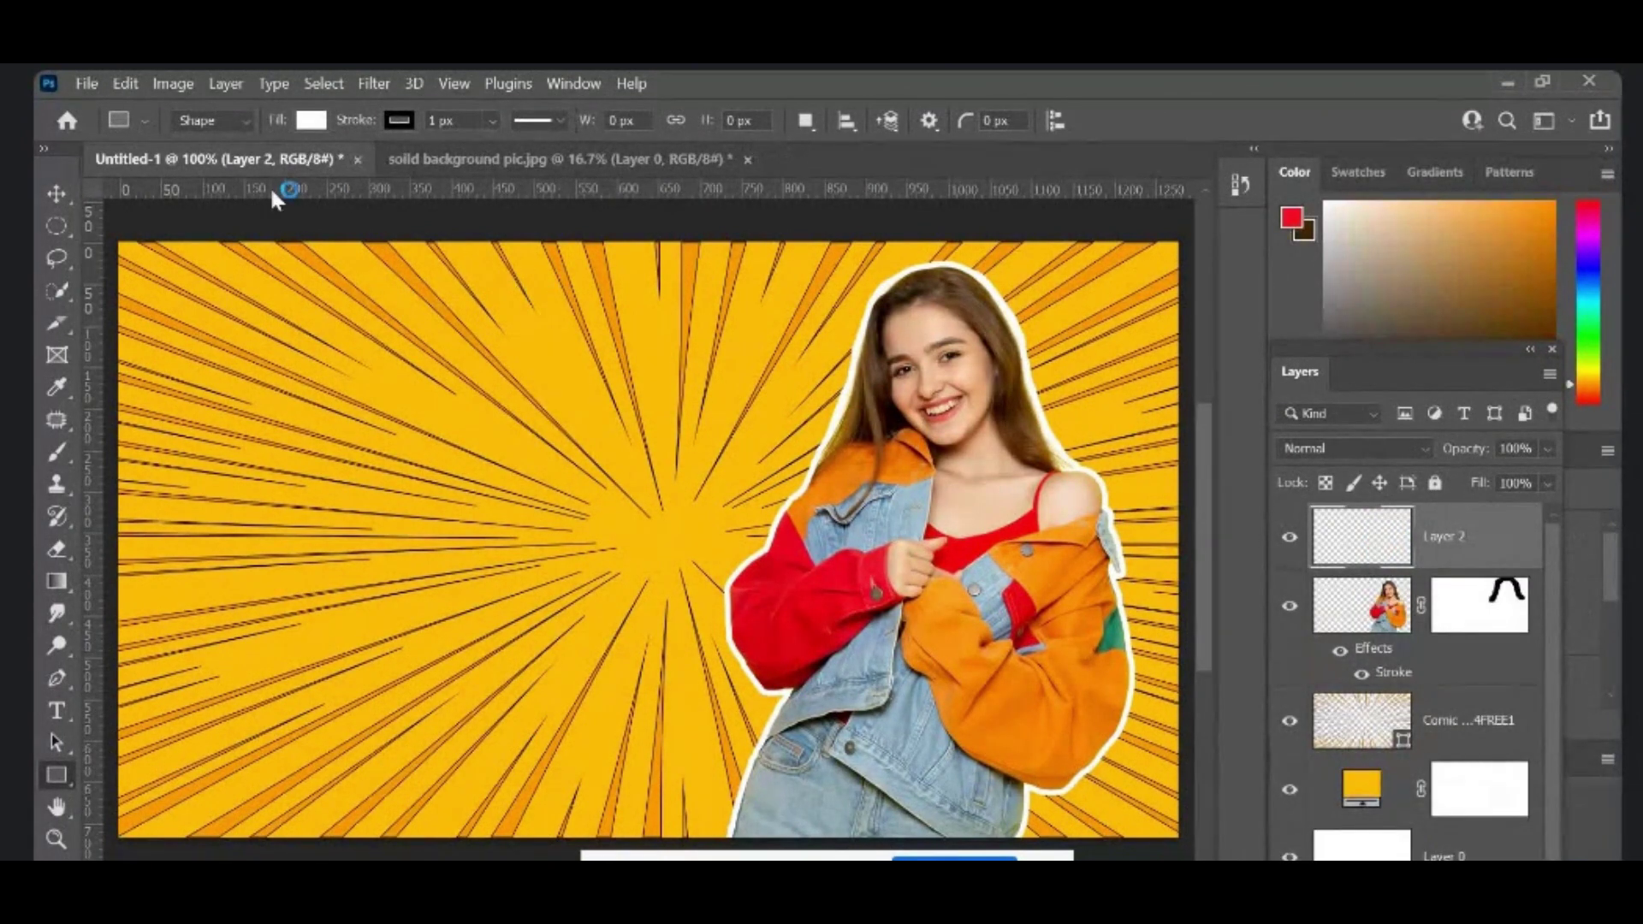
Step: Draw a white 540 by 130 px banner rectangle, Rectangle 1, at the poster's top-left
mouse_move(225, 291)
mouse_down()
mouse_move(561, 410)
mouse_move(672, 396)
mouse_up()
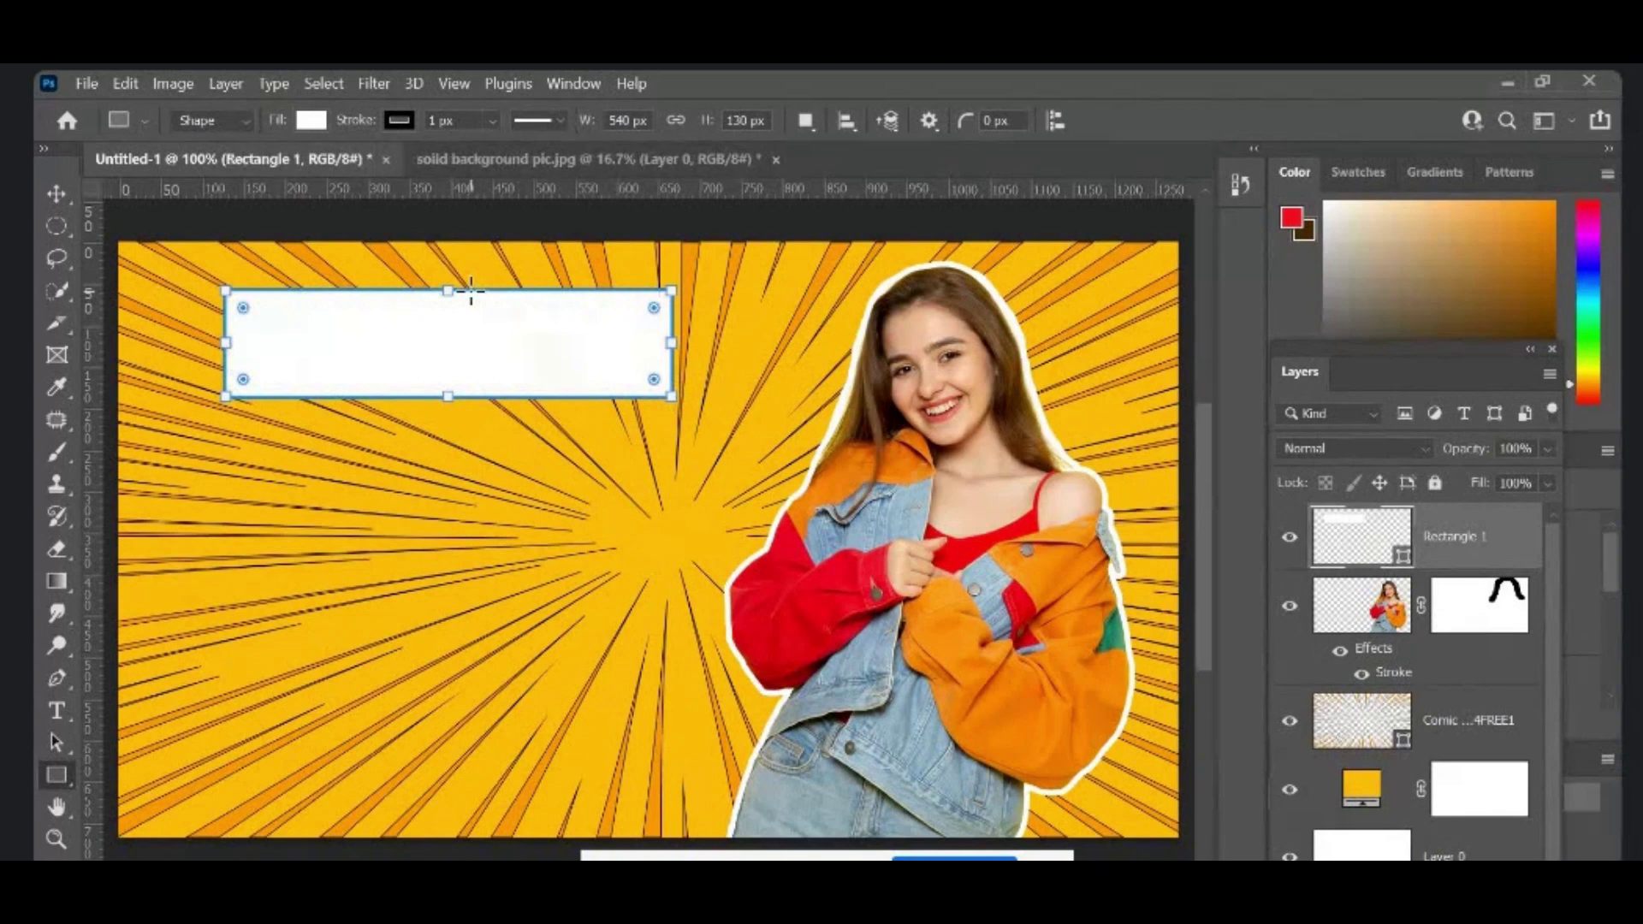
click(57, 195)
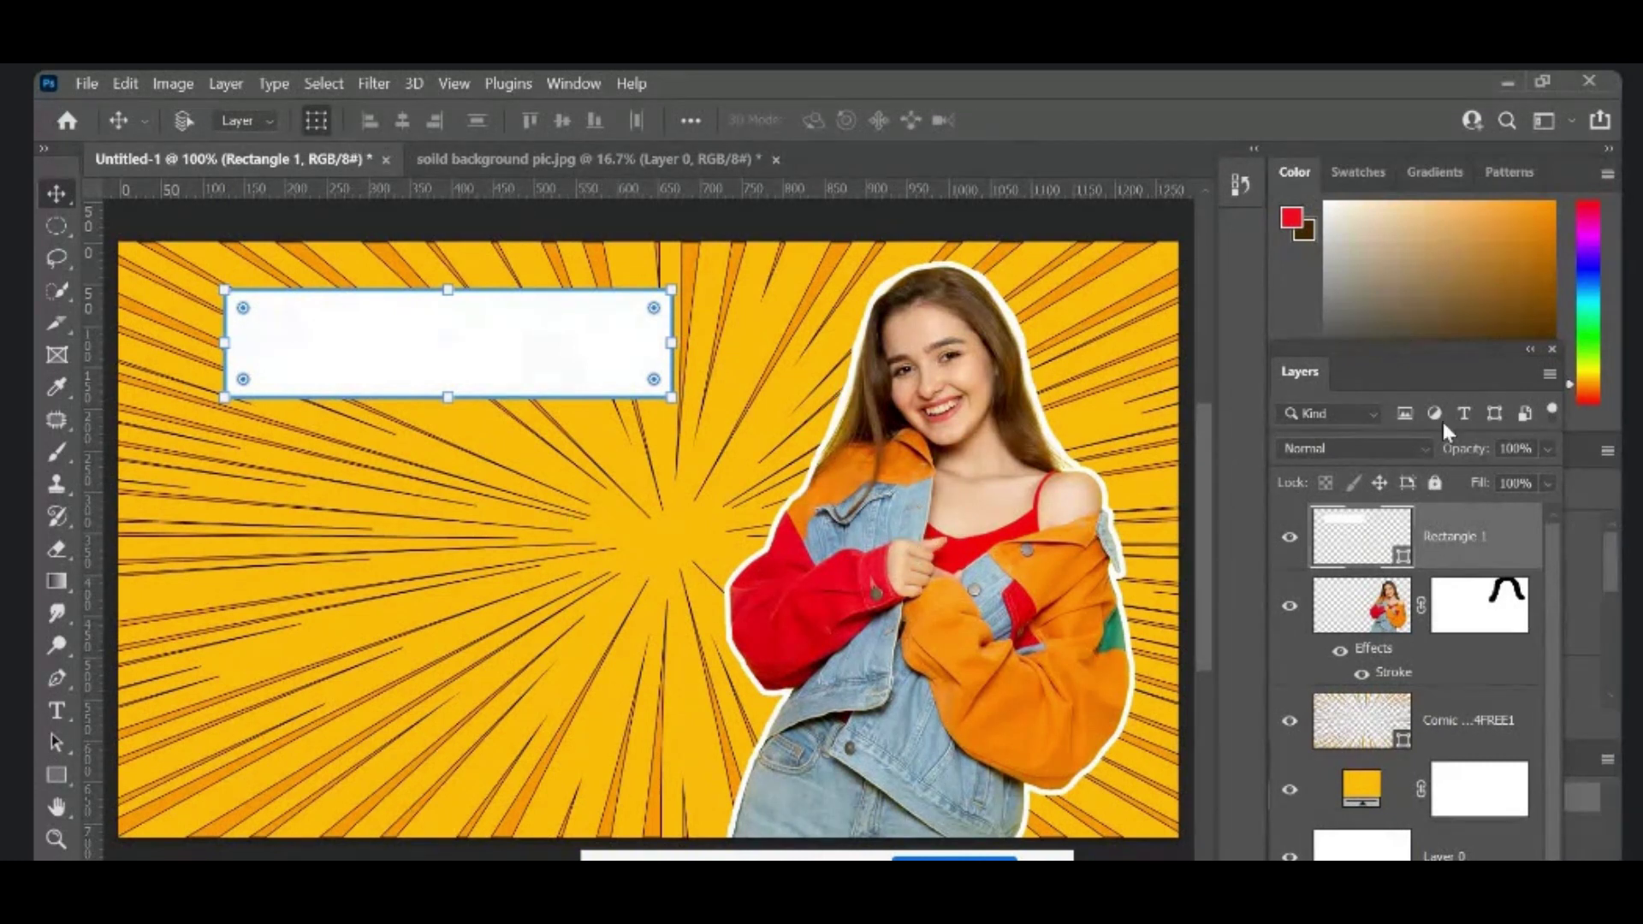
Step: Undock the Layers panel and thicken the banner's black stroke to 7.41 px
drag(1367, 347, 1100, 337)
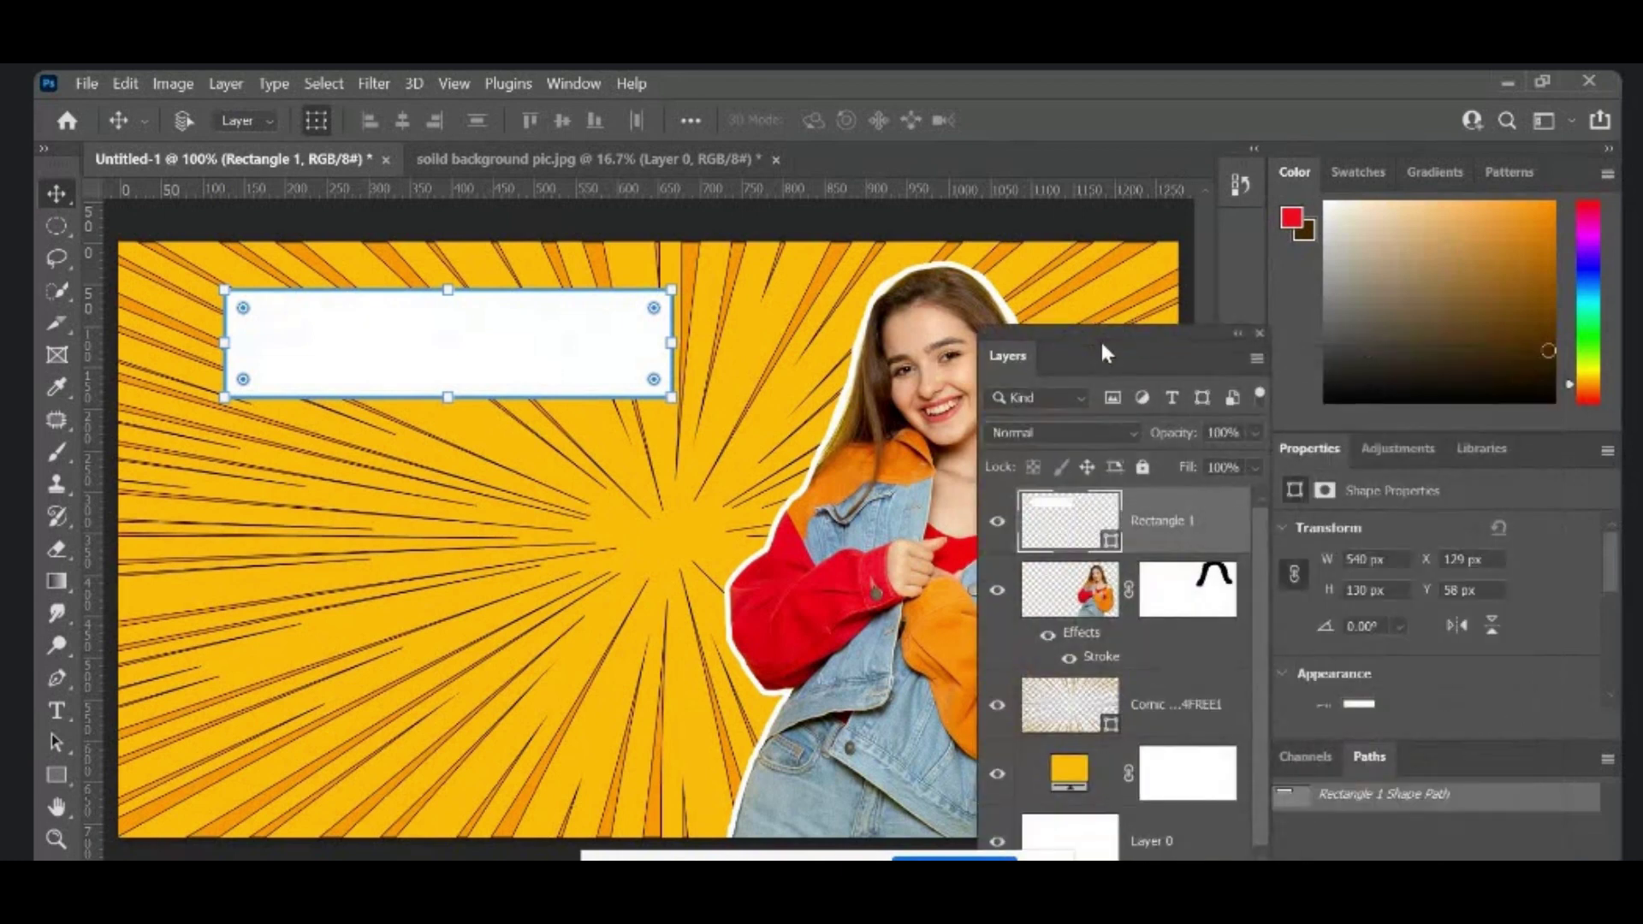
drag(1610, 597, 1620, 651)
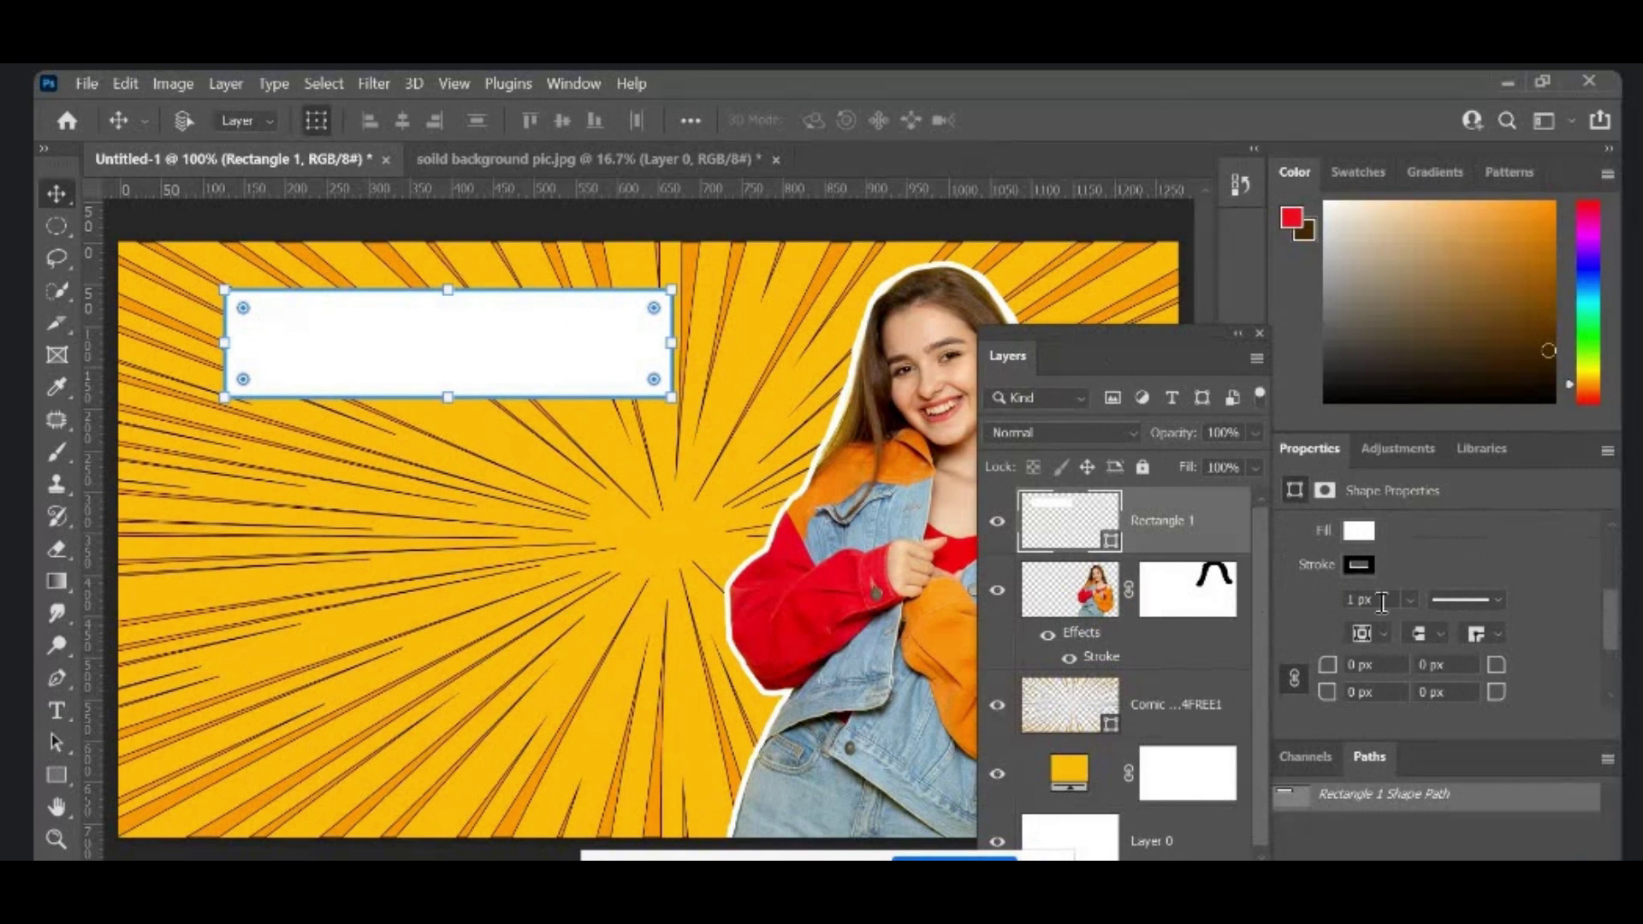
click(1410, 600)
drag(1420, 633, 1425, 632)
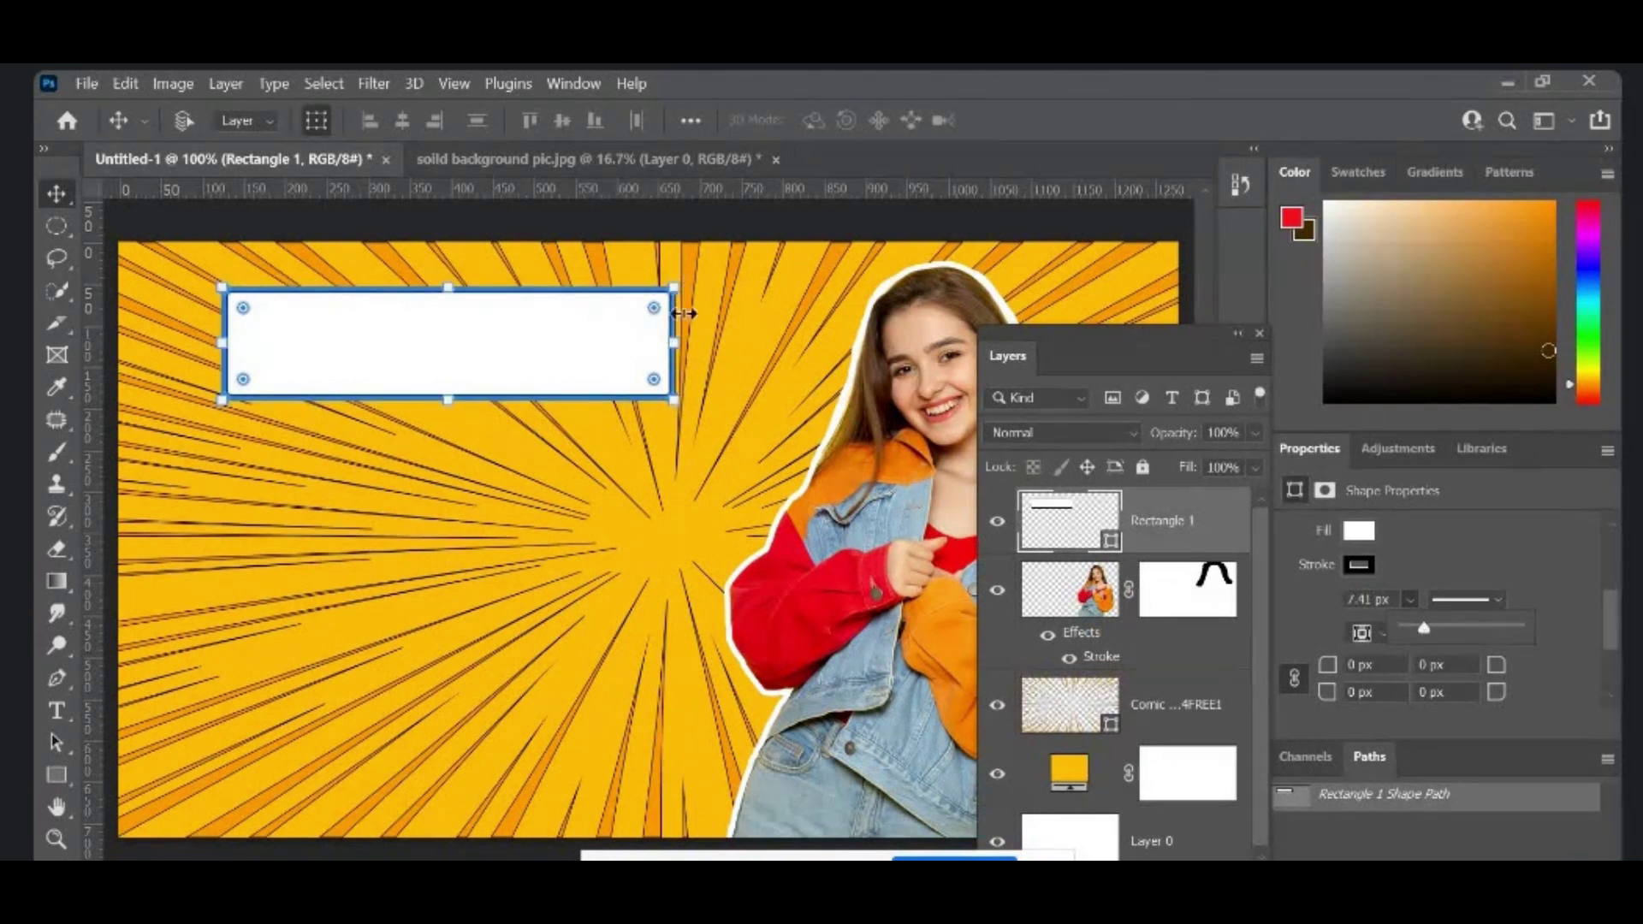
Step: Round the banner's corners, then reduce them to a slight 3 px radius
drag(654, 309, 612, 314)
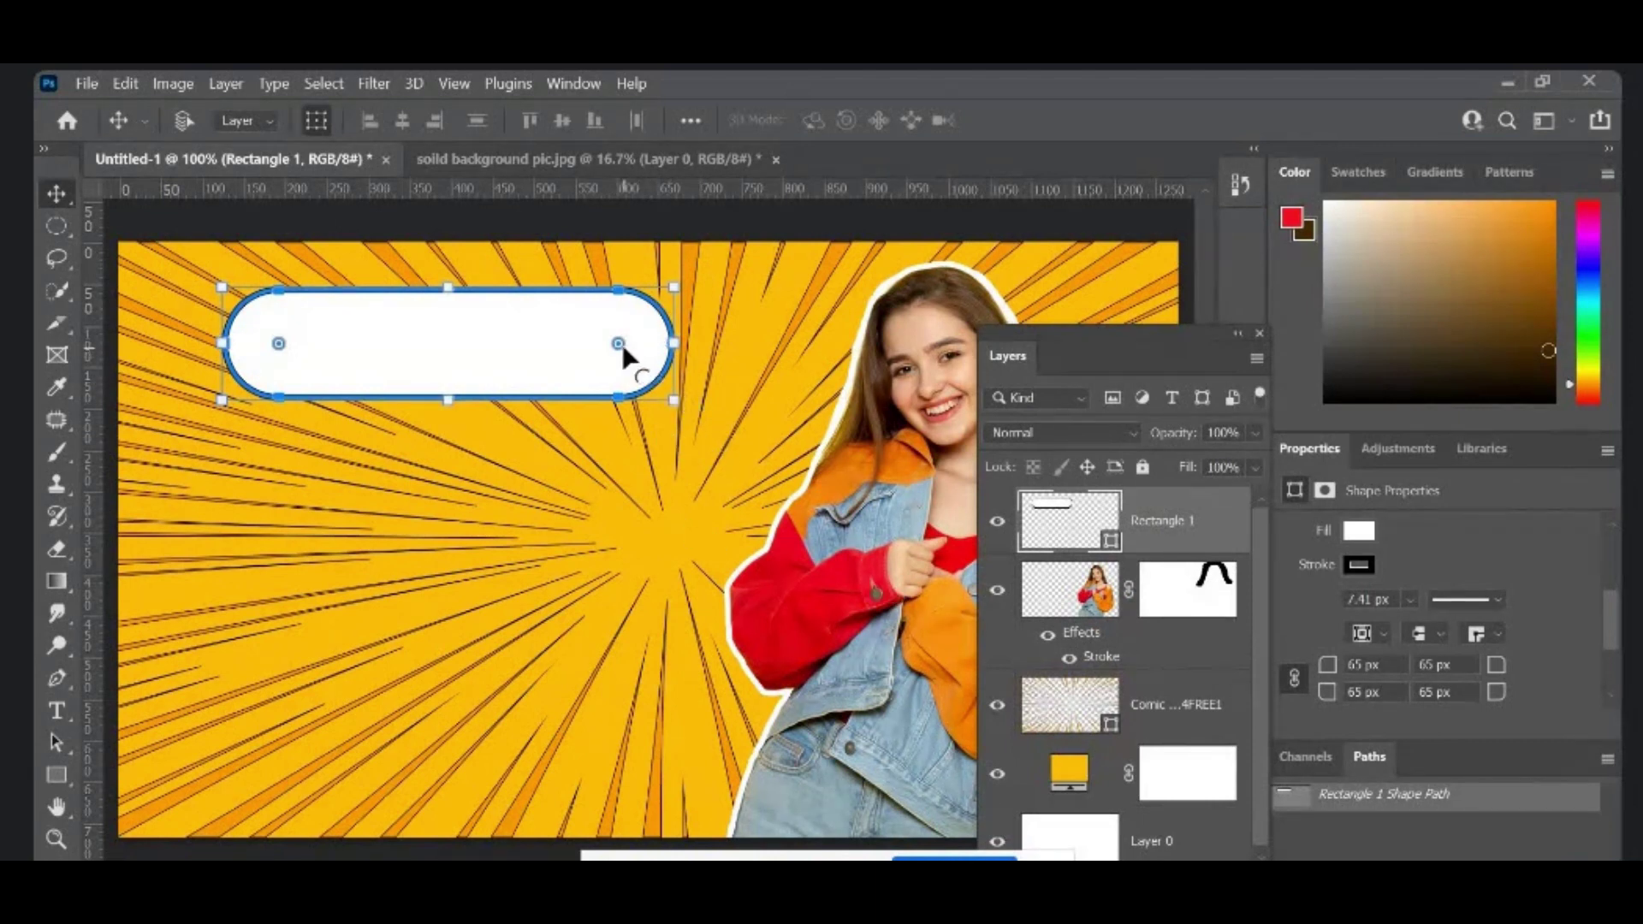
drag(620, 344, 648, 338)
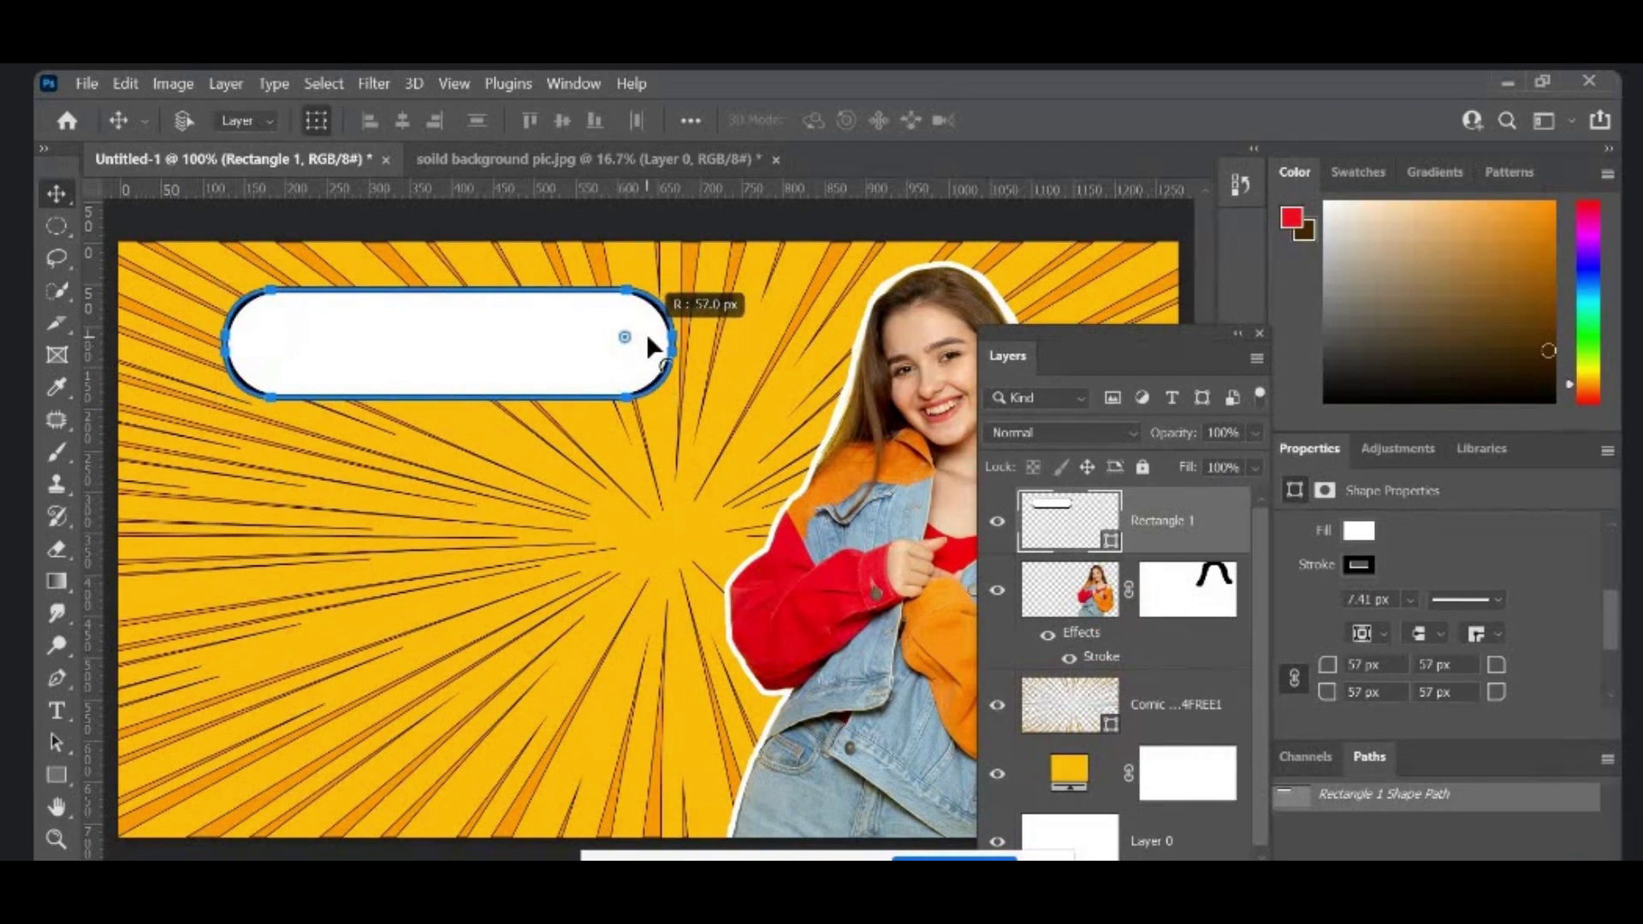
drag(648, 338, 822, 295)
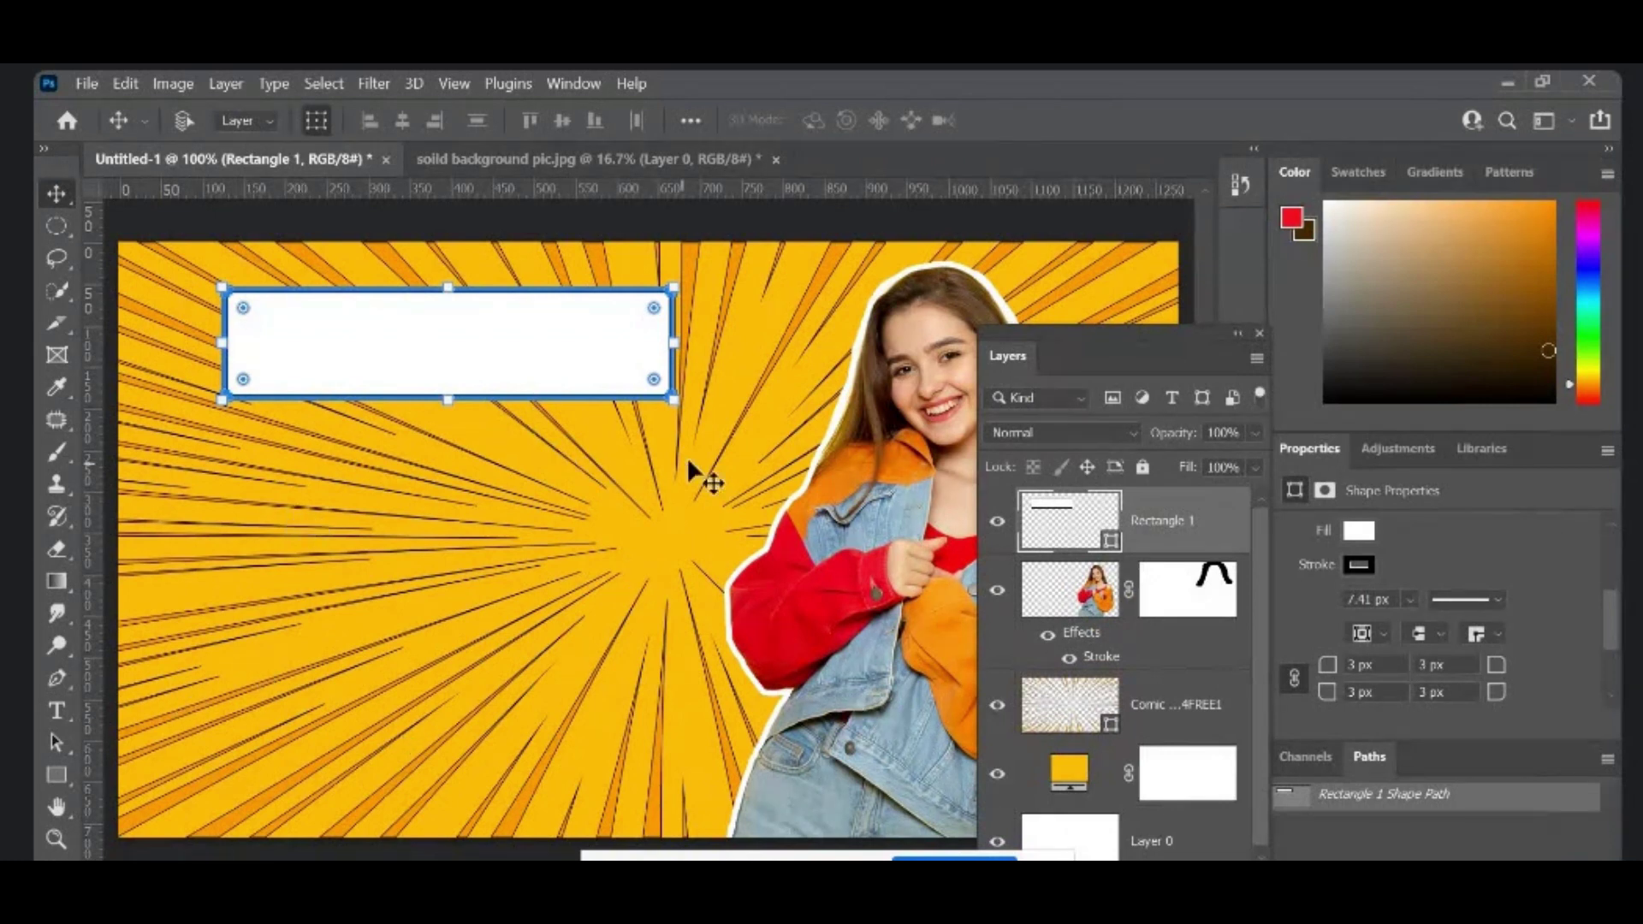
Step: Rotate the white banner about -4.6° so its right end rises, and commit the rotation
drag(680, 413, 699, 404)
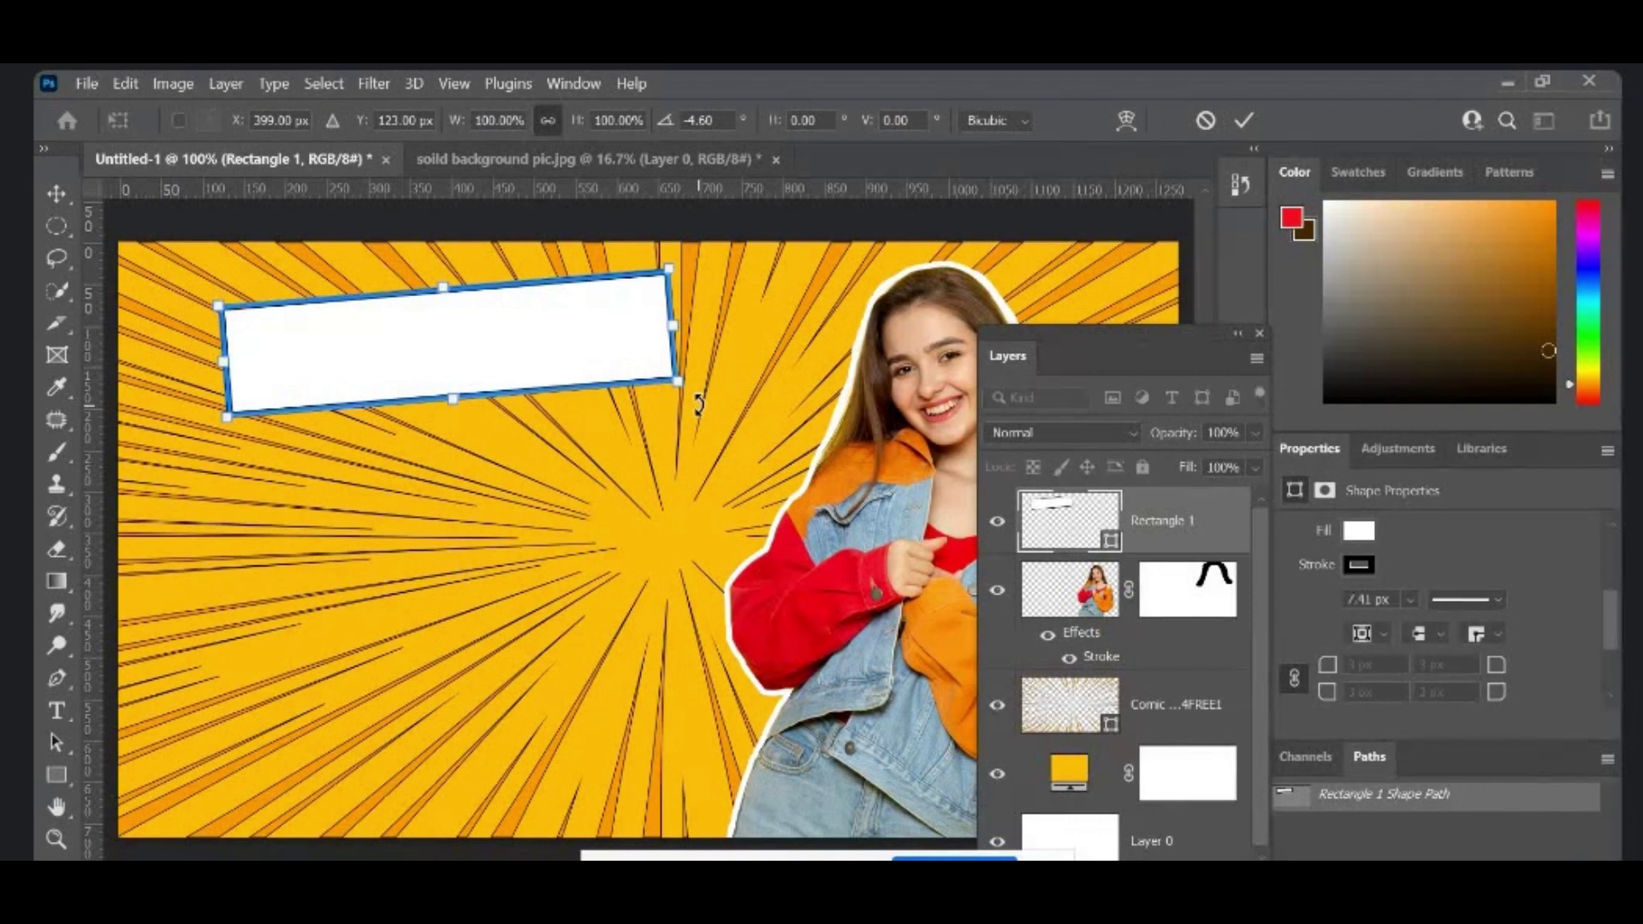
click(1241, 125)
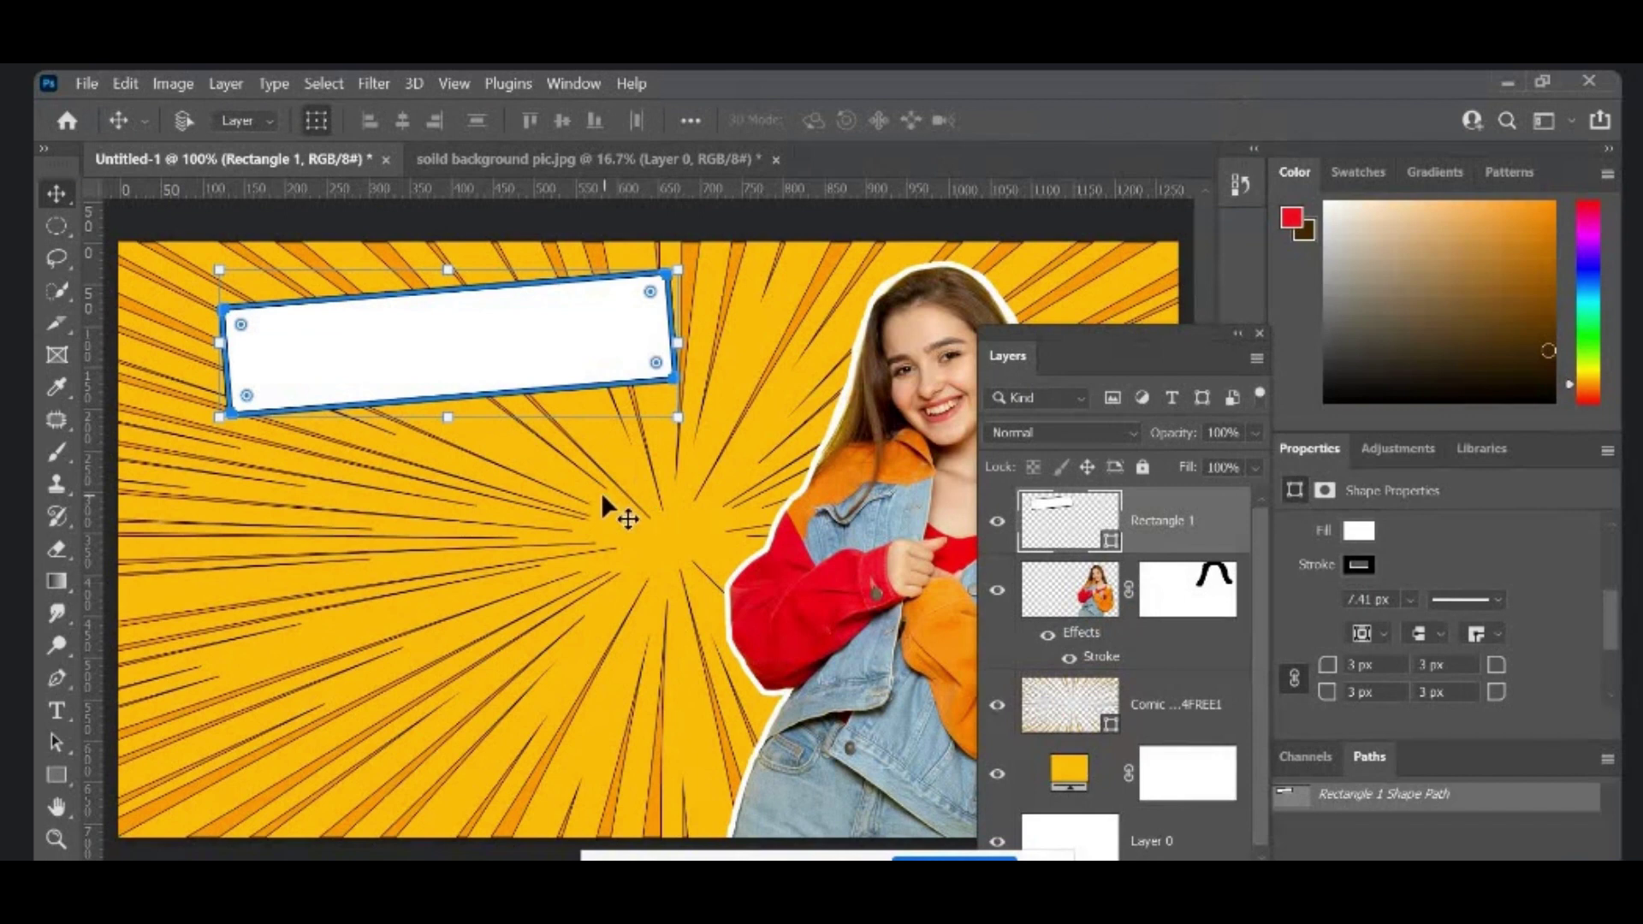
click(62, 772)
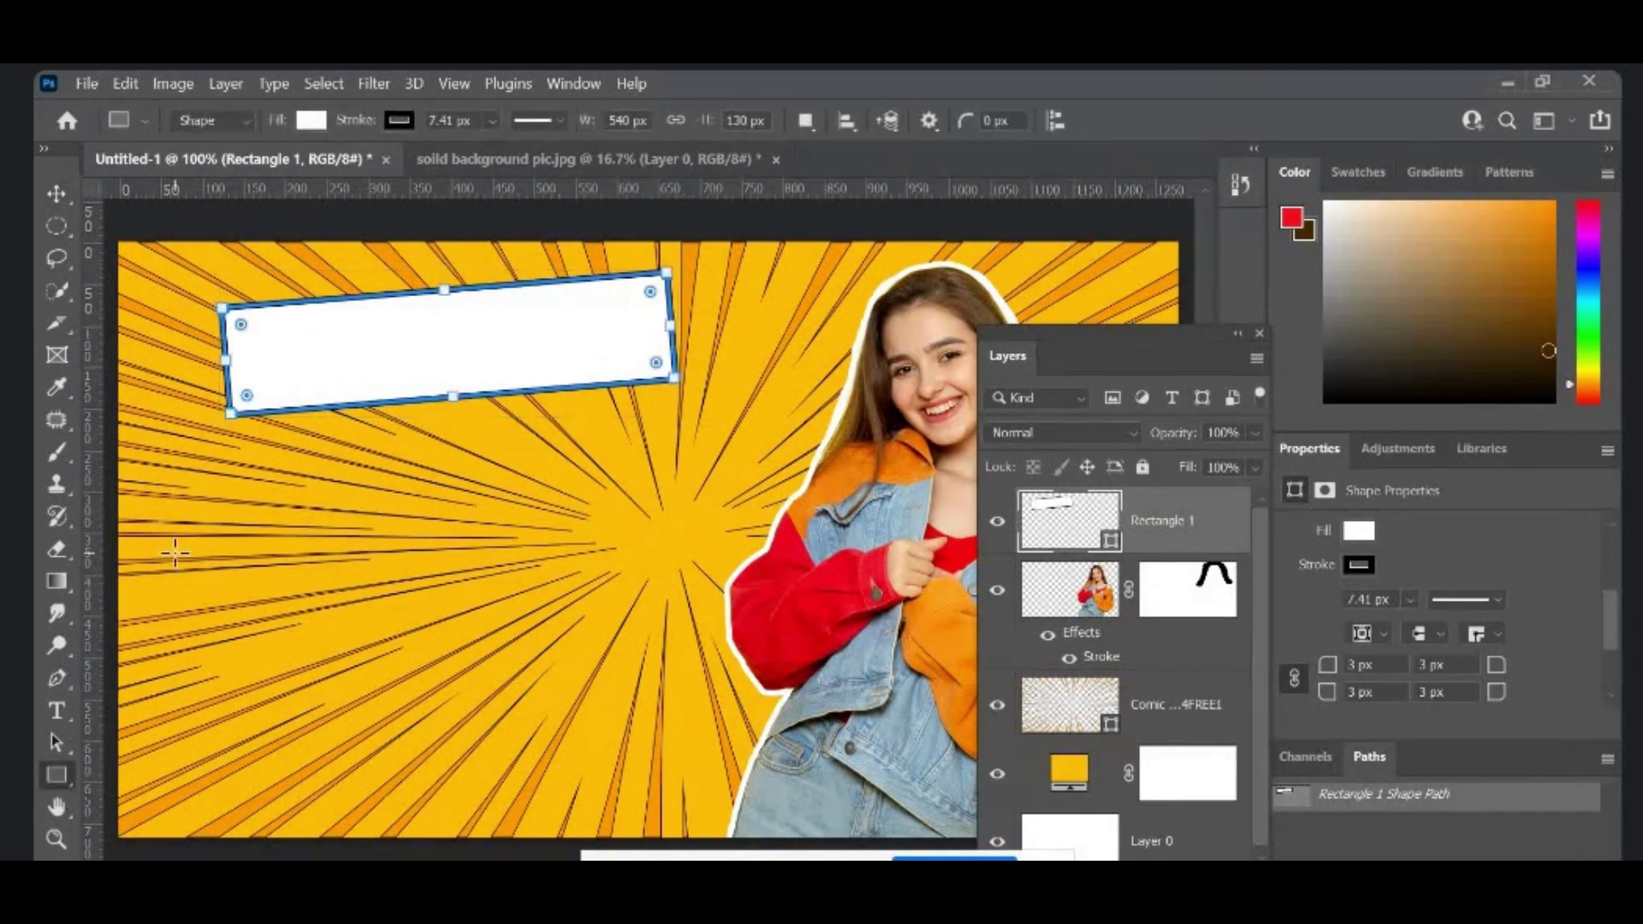
Step: Draw a second rectangle below the white banner and choose a dark red colour
drag(202, 471, 683, 585)
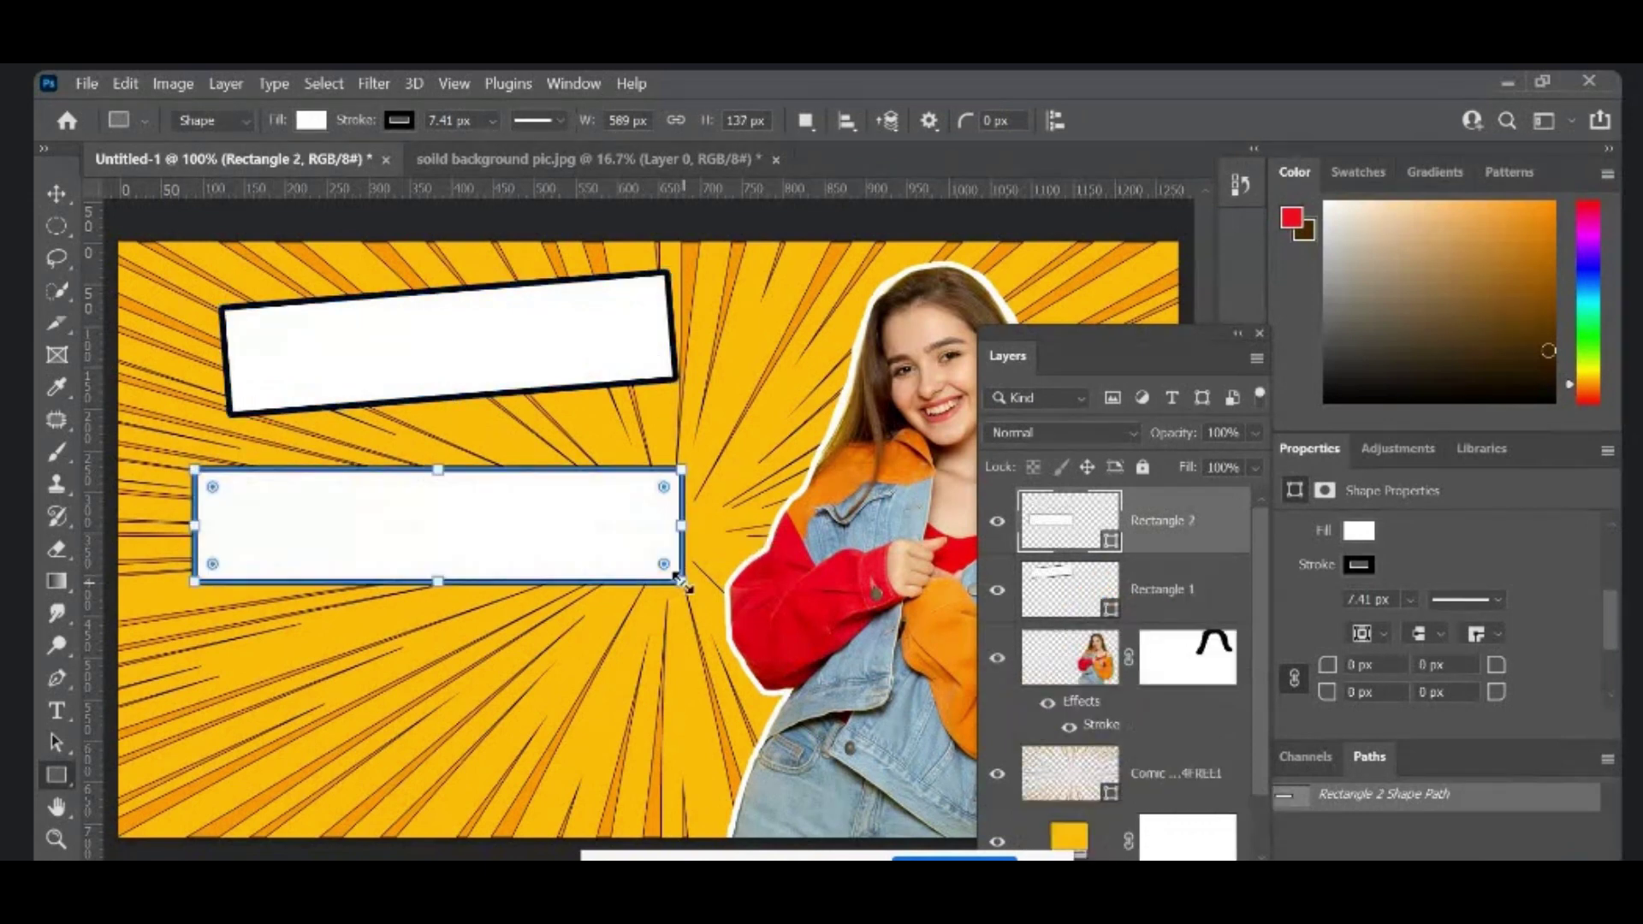
click(1285, 217)
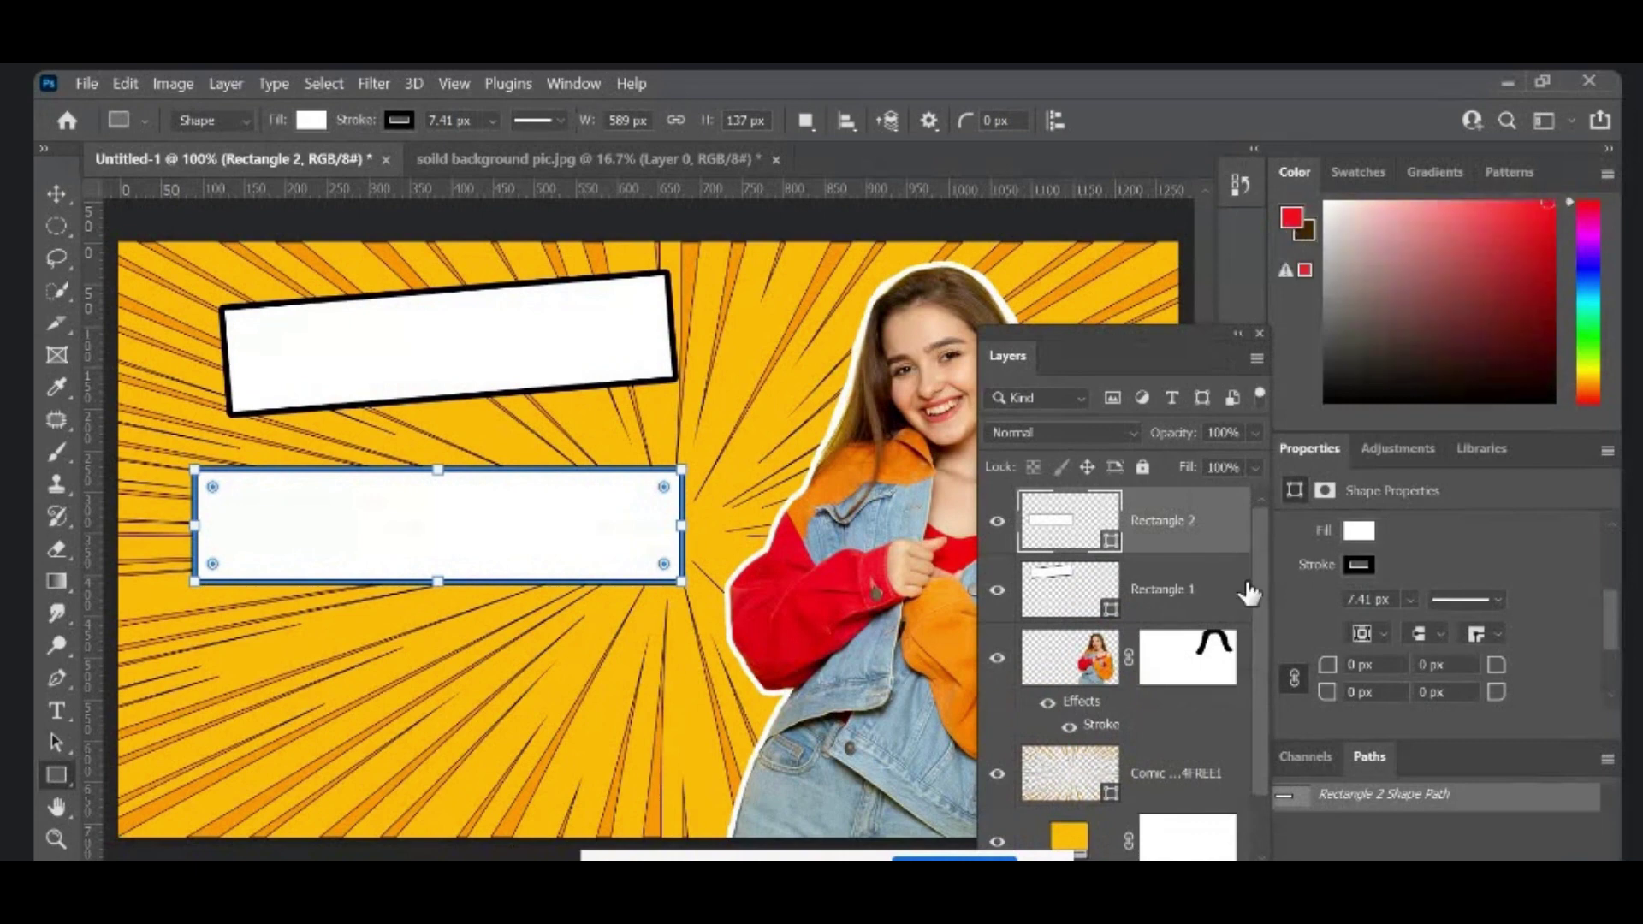
click(1549, 272)
Step: Sample the jacket sleeve's red with the eyedropper and fill the second banner with it
click(59, 449)
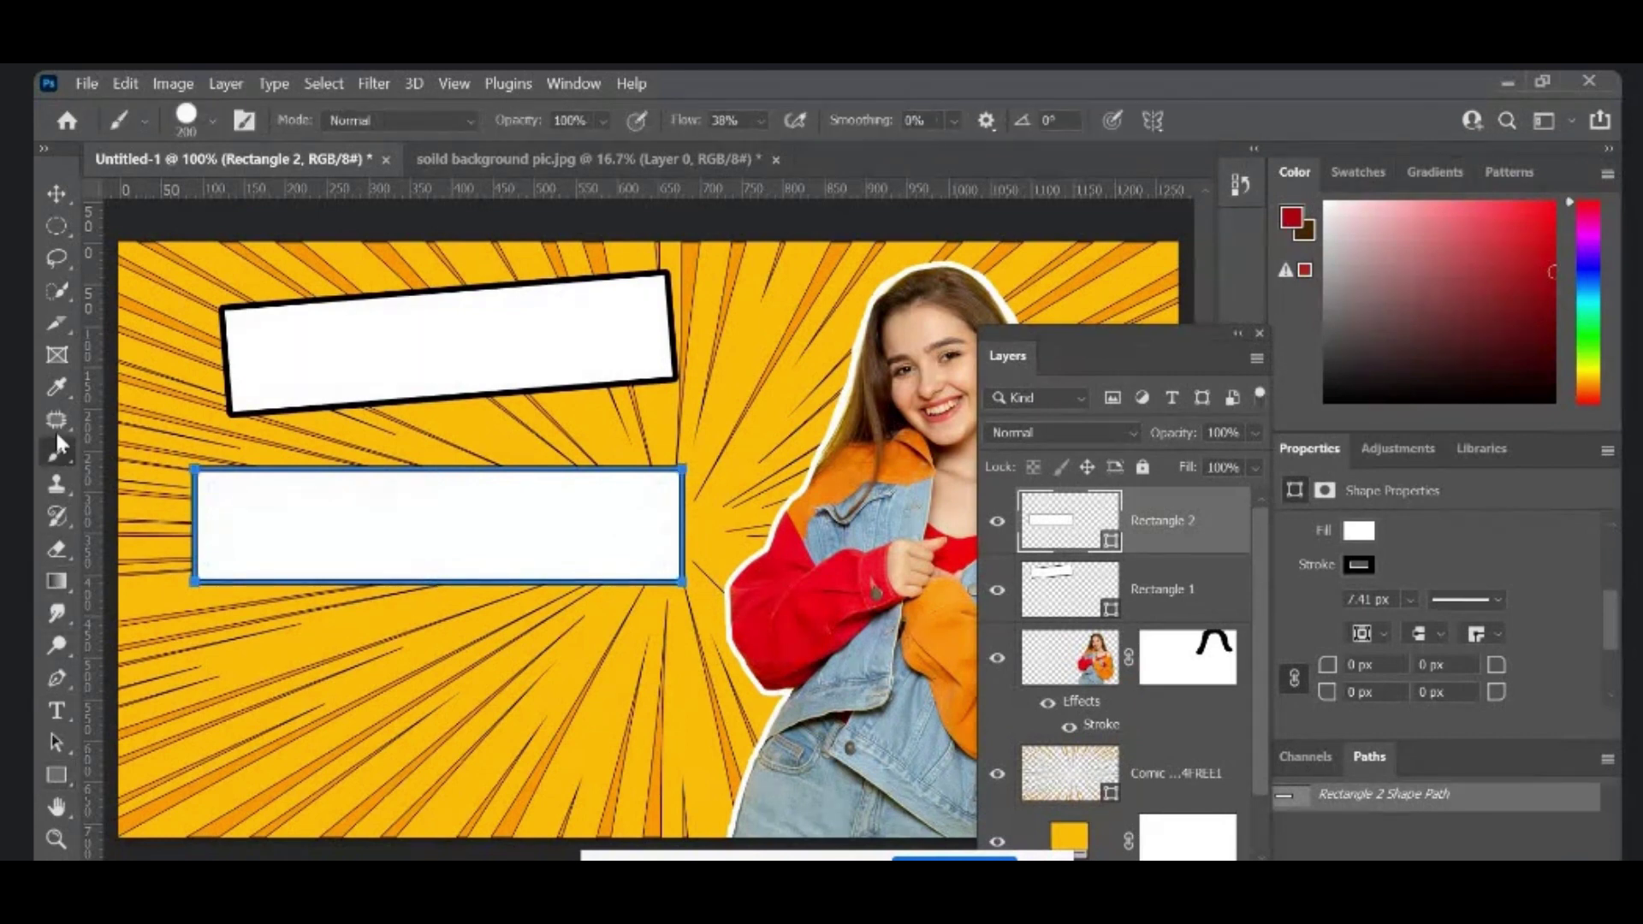
click(58, 385)
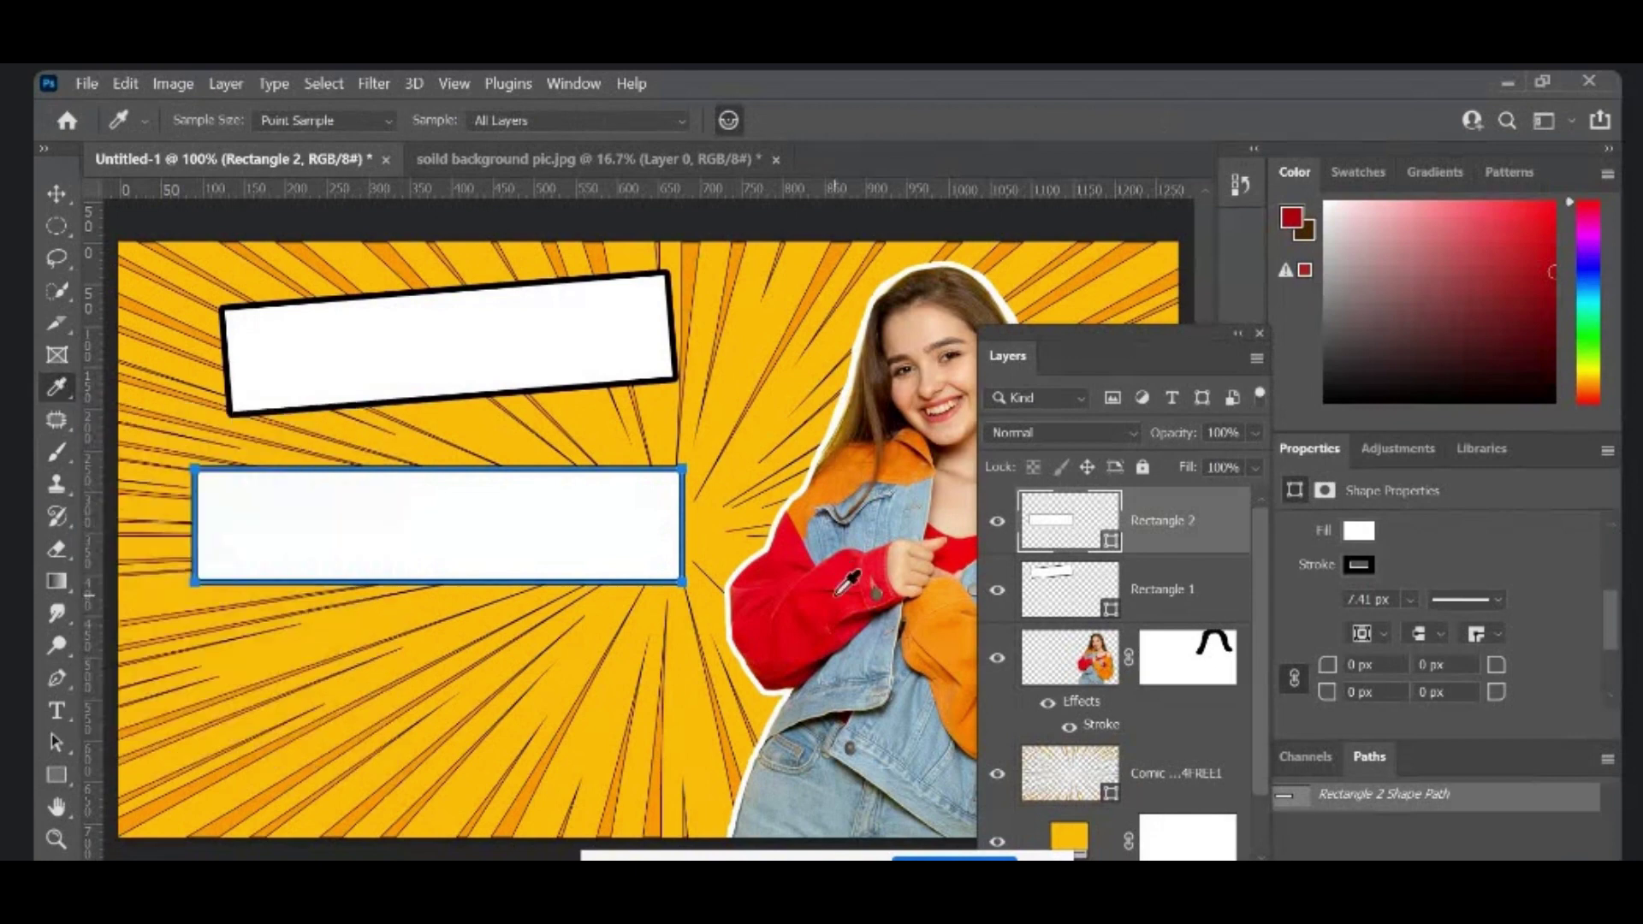
click(809, 607)
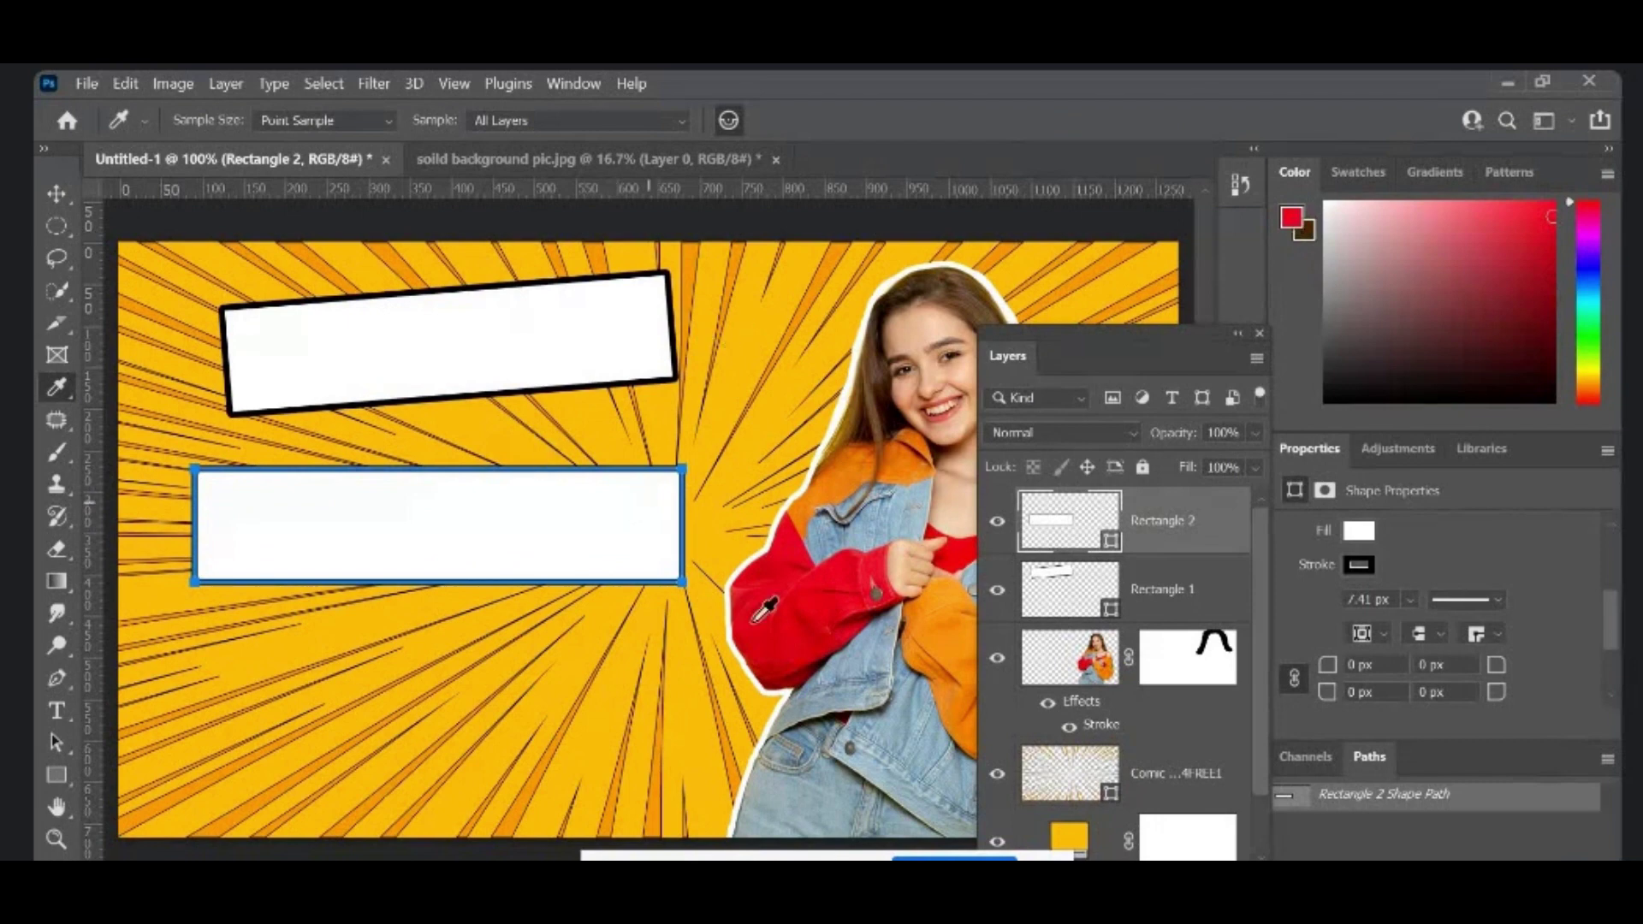
click(1358, 532)
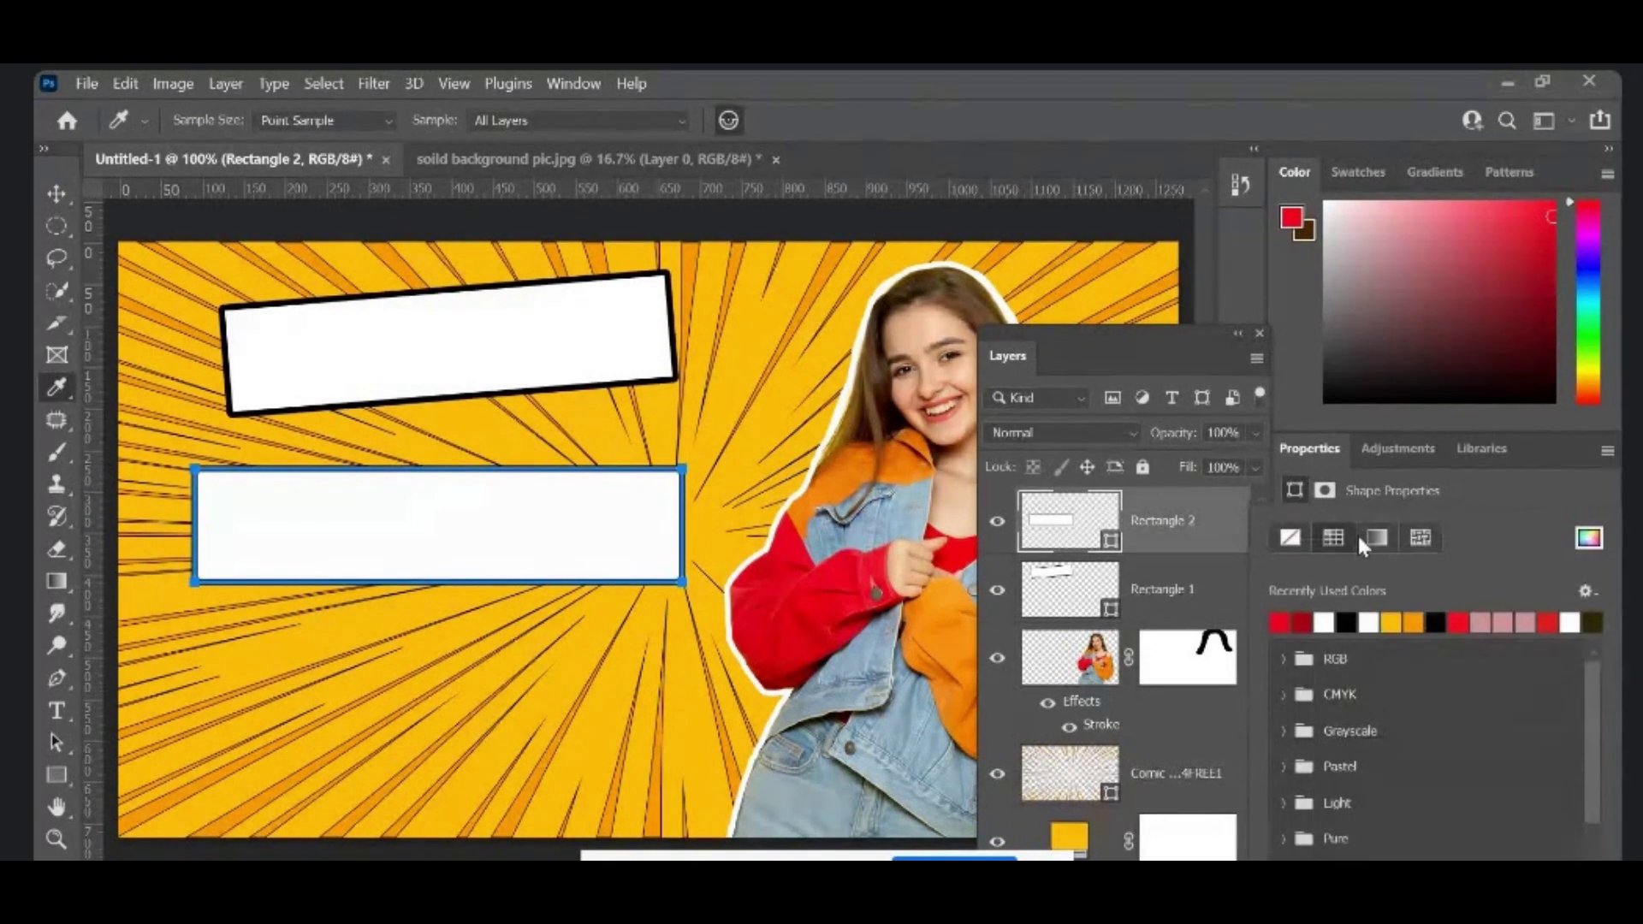
click(1281, 623)
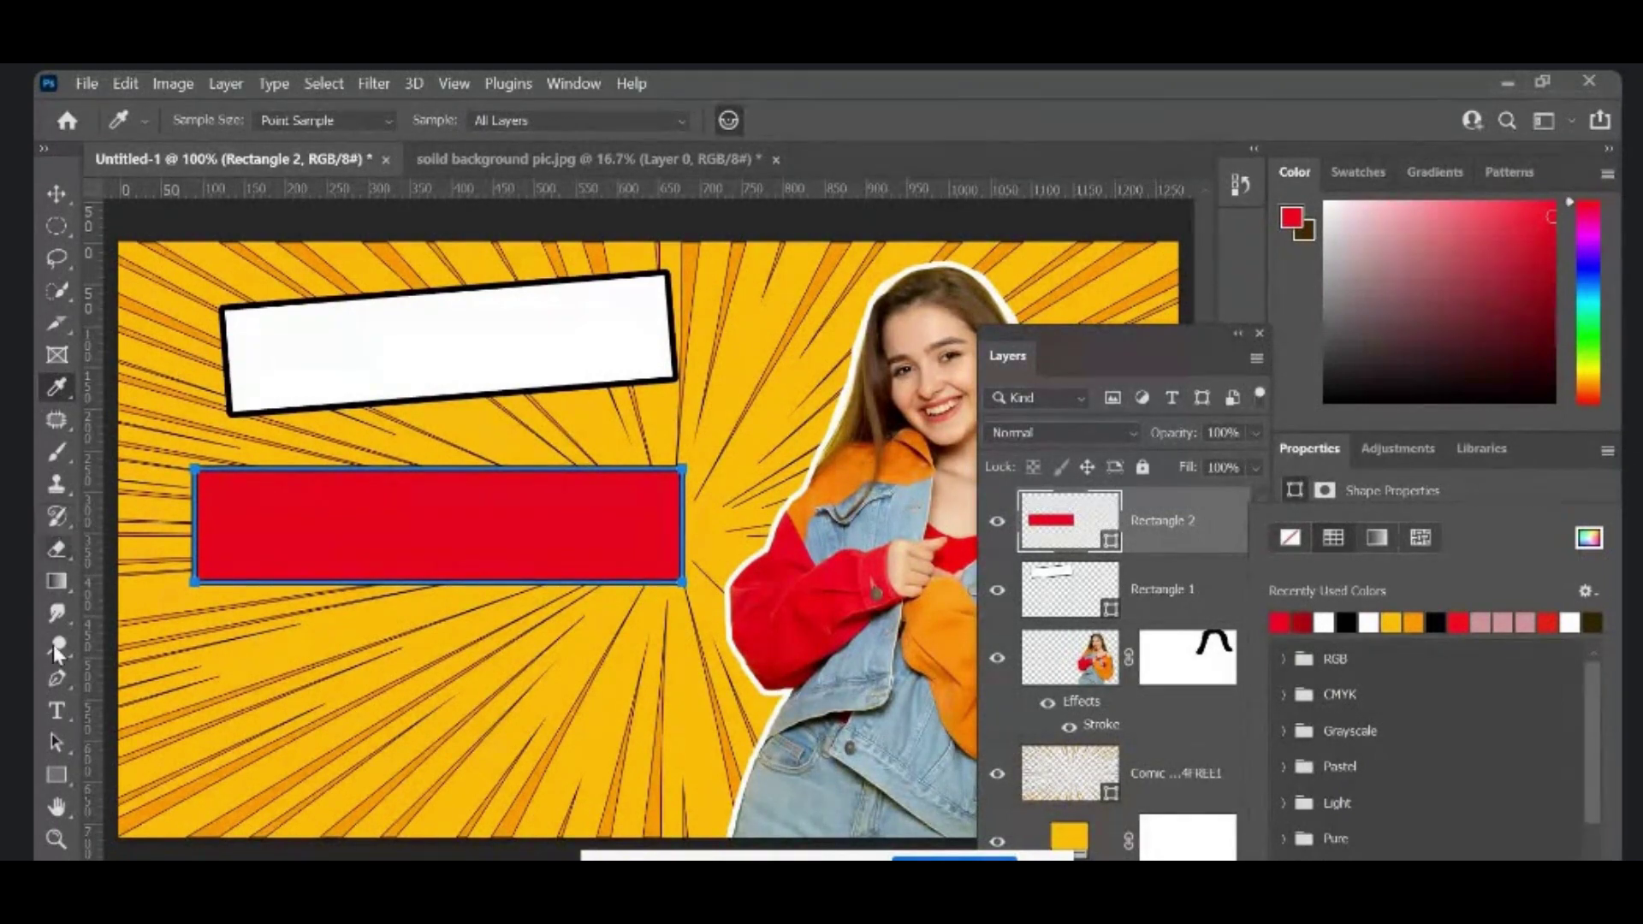
Step: Resize the red rectangle, tilt it about -5.5°, move it beneath the white banner, and commit
click(59, 770)
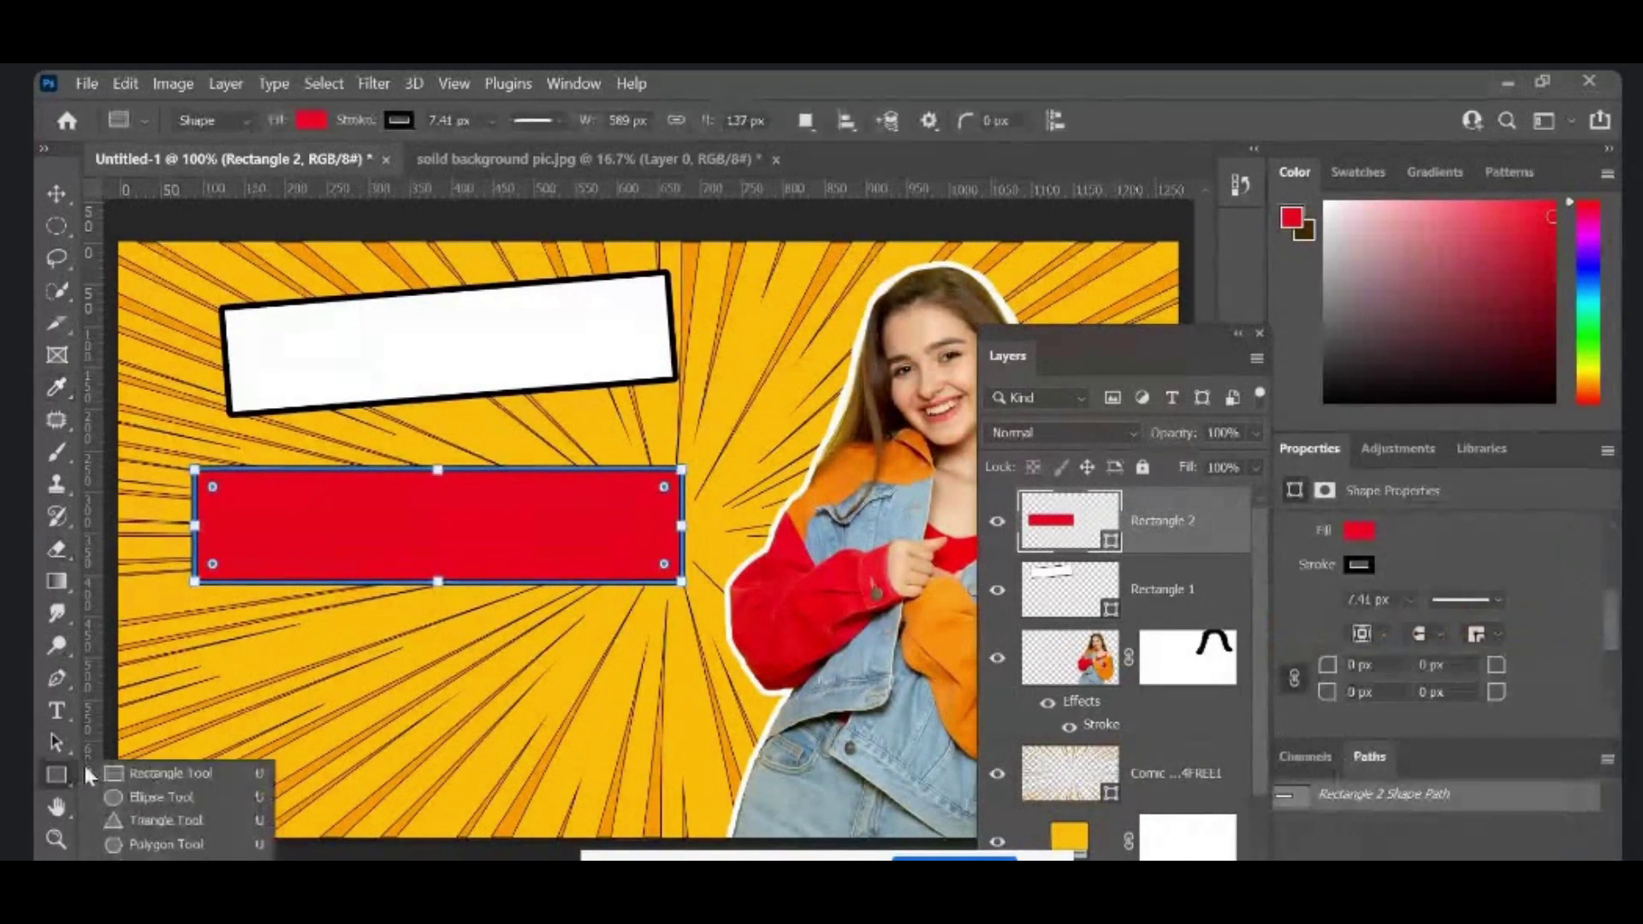
key(ctrl+t)
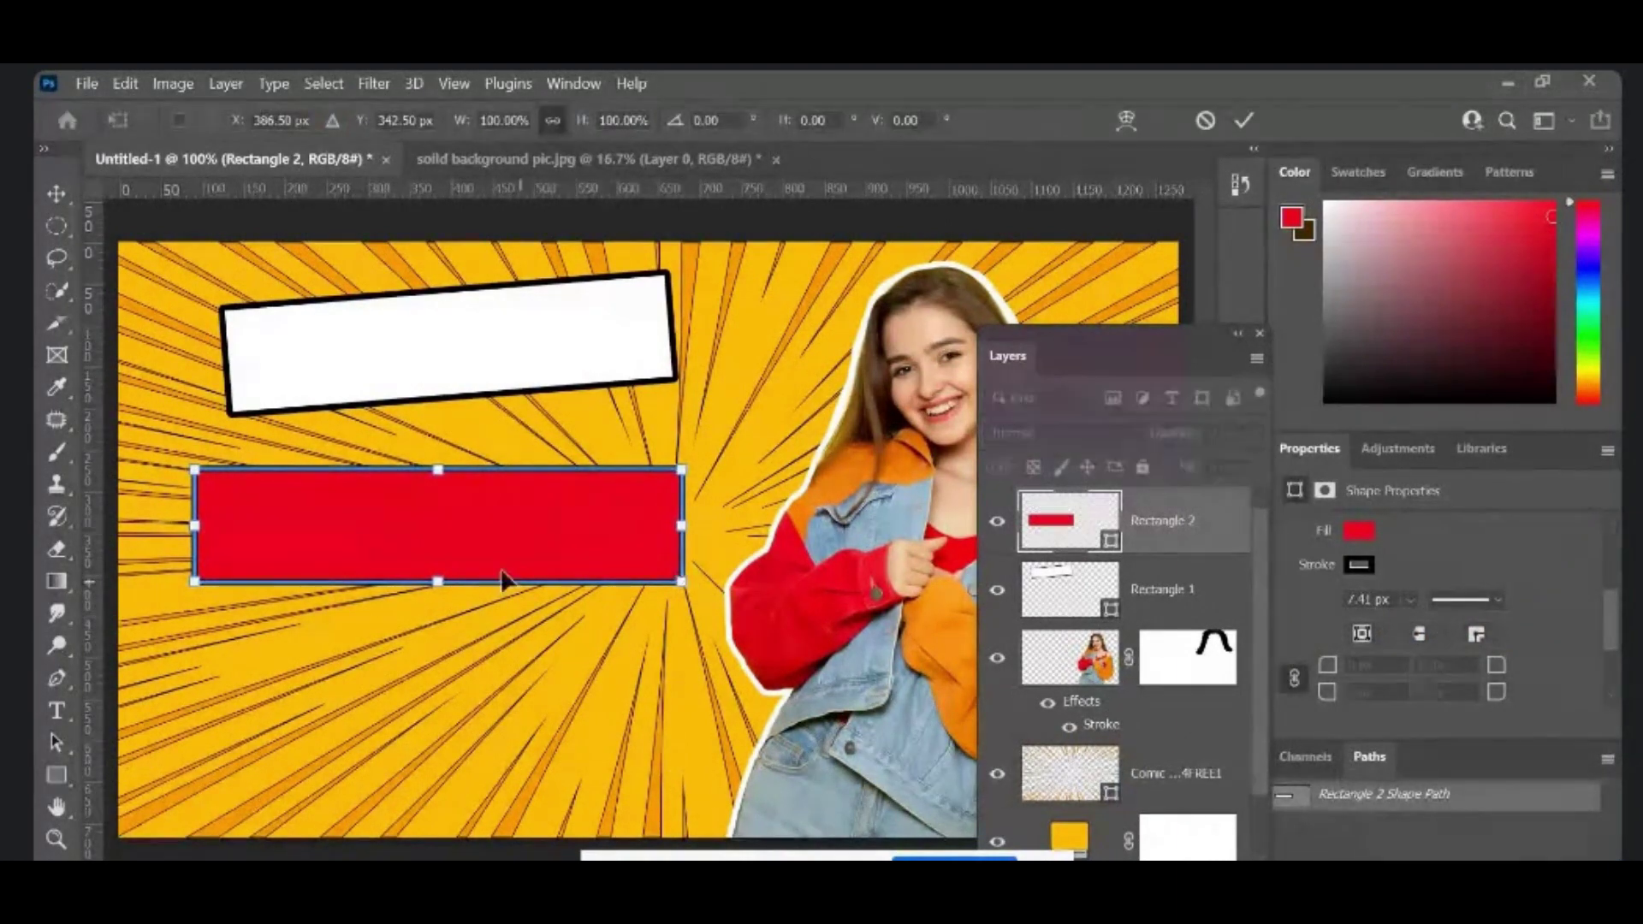
drag(438, 581, 448, 567)
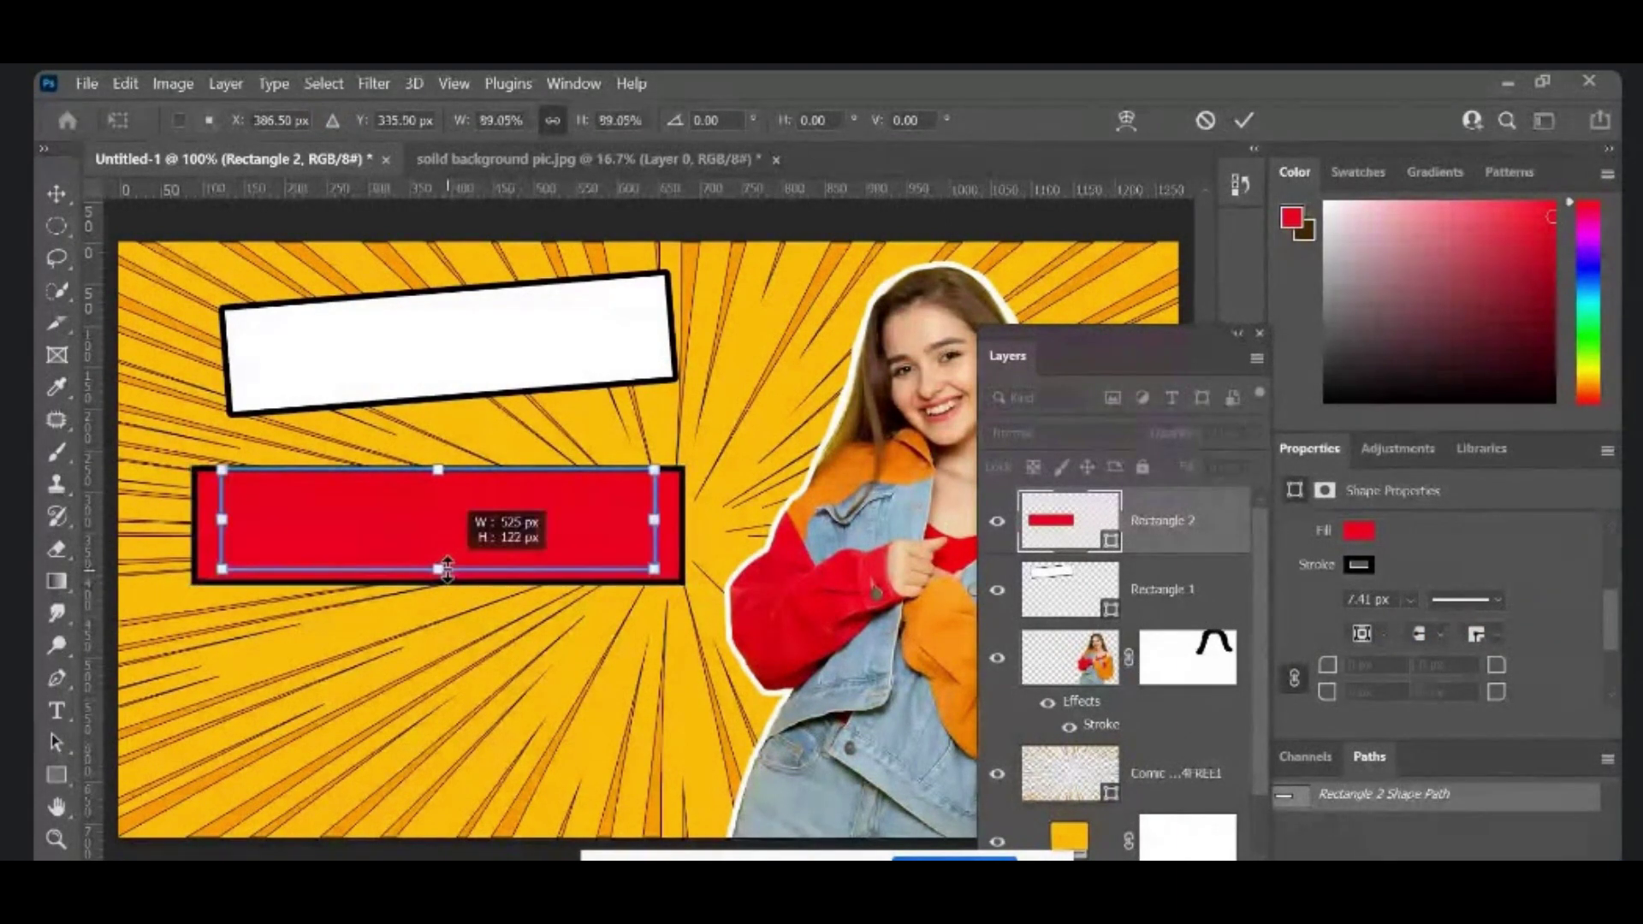
mouse_move(690, 511)
mouse_down()
mouse_move(670, 509)
mouse_move(718, 518)
mouse_up()
drag(736, 627, 736, 601)
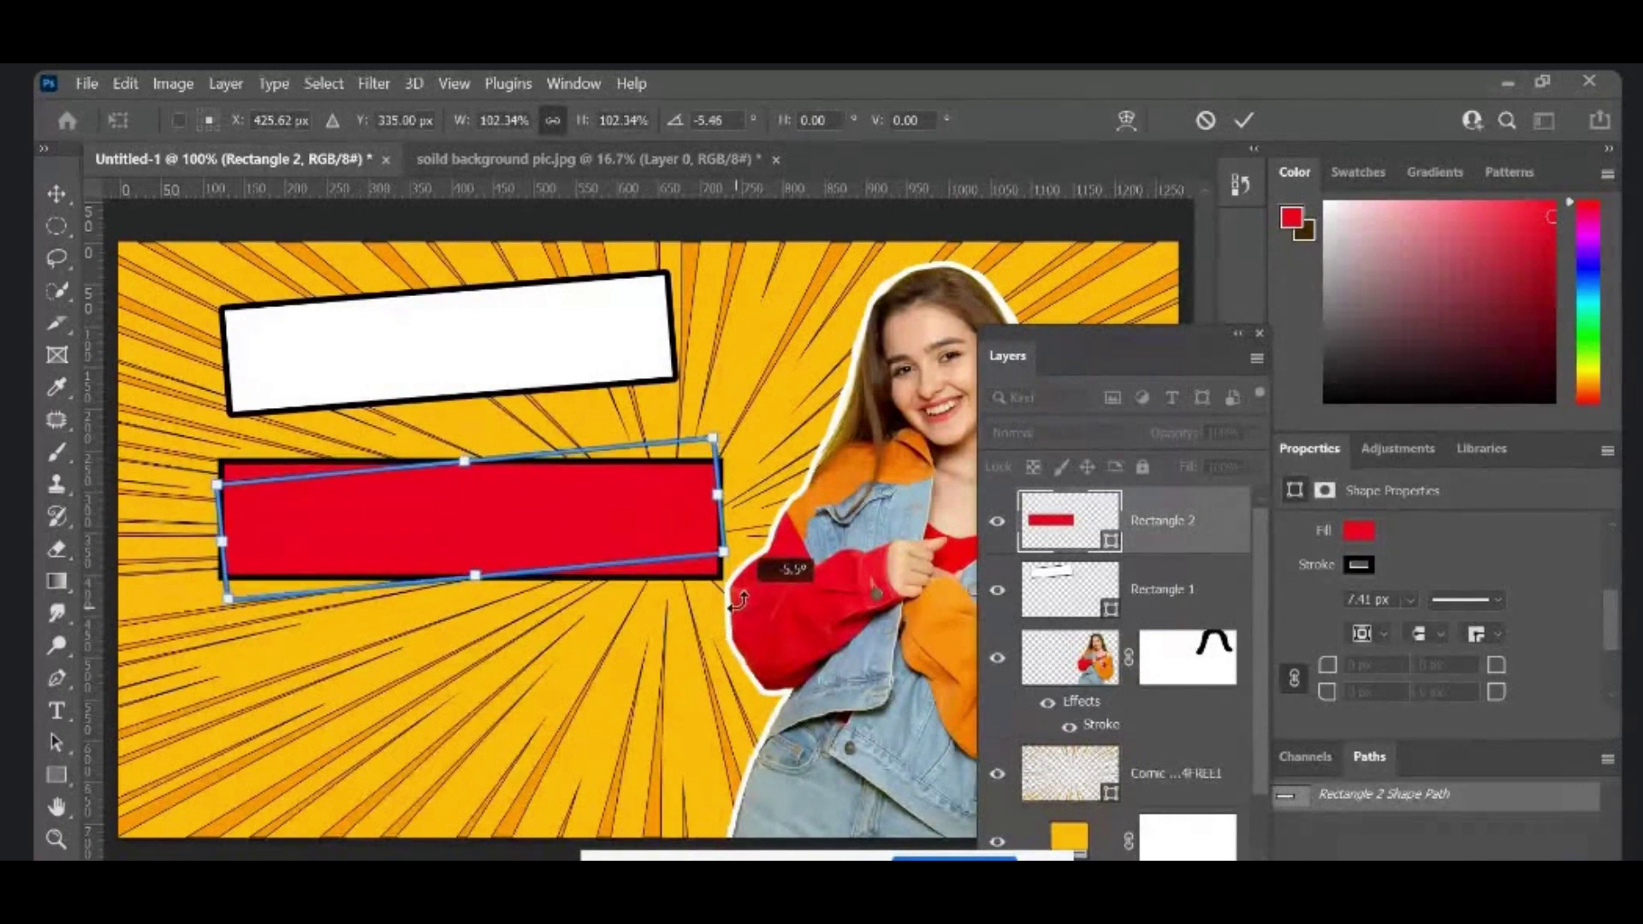
drag(579, 511, 542, 481)
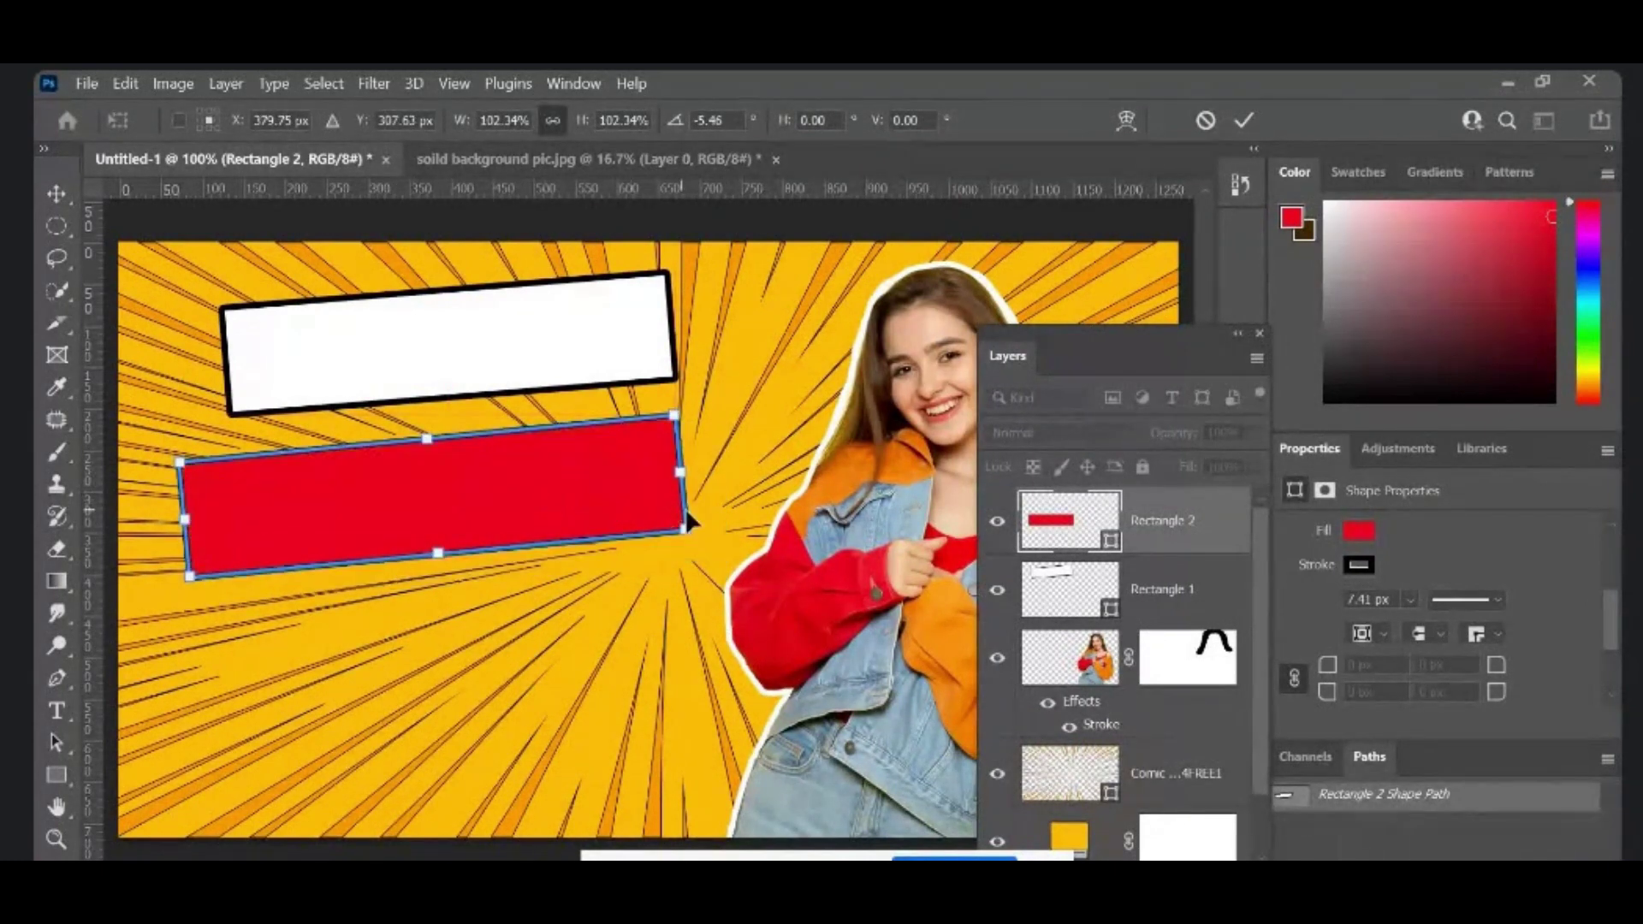
drag(689, 488, 720, 473)
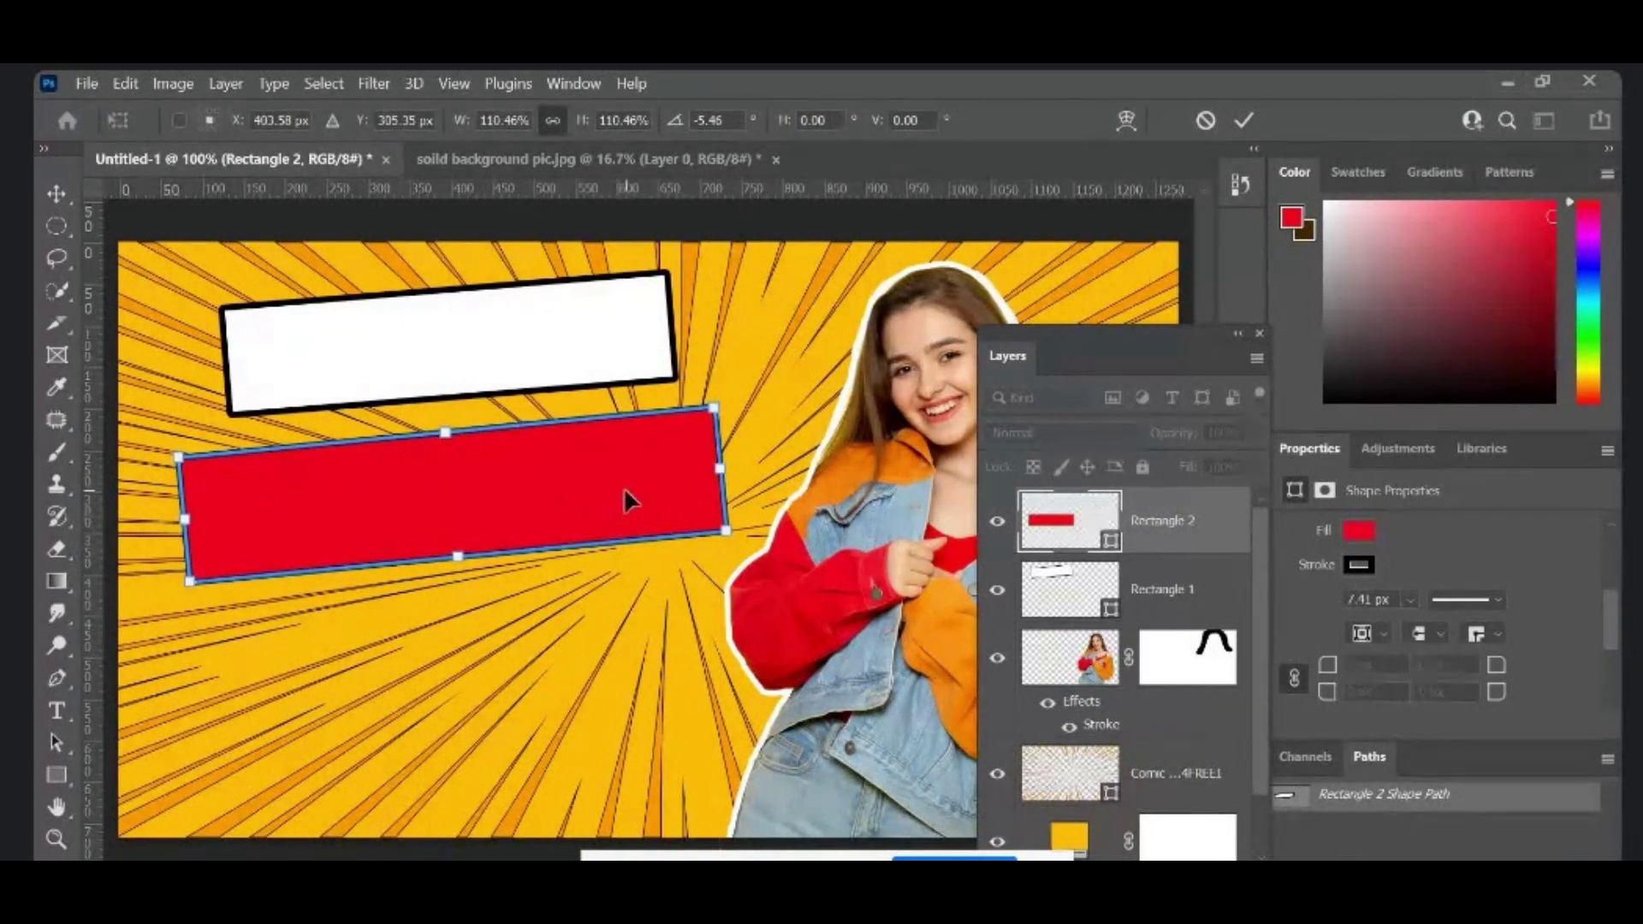
click(1250, 119)
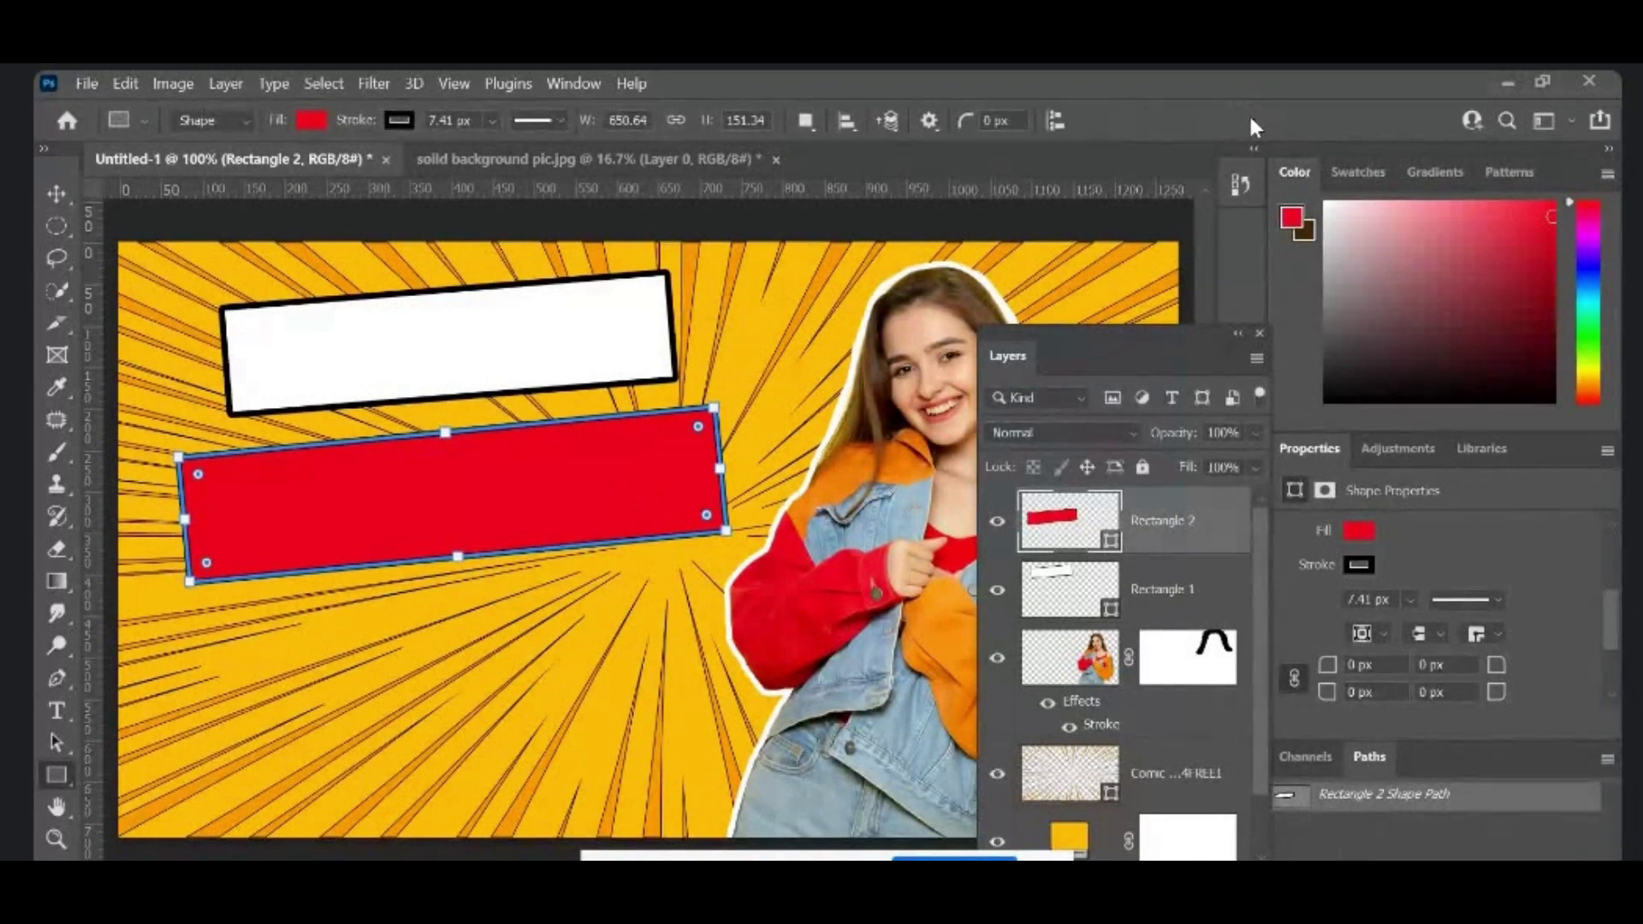
Step: Duplicate the red rectangle with Ctrl+J and move the copy directly below the original
key(ctrl+j)
click(543, 506)
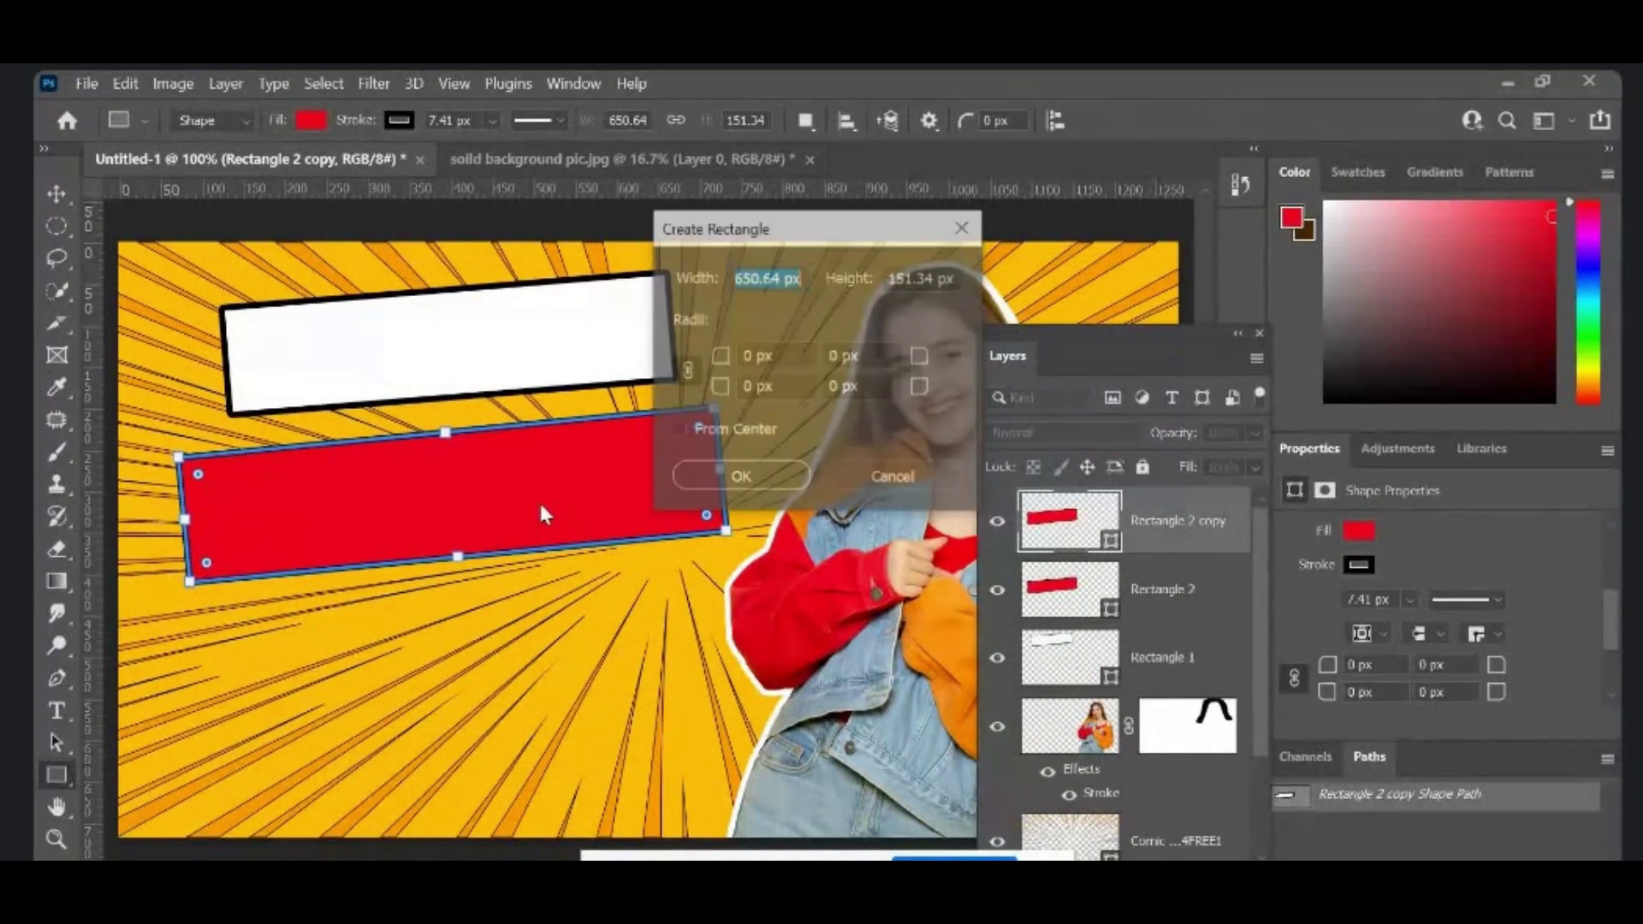
click(965, 228)
click(56, 195)
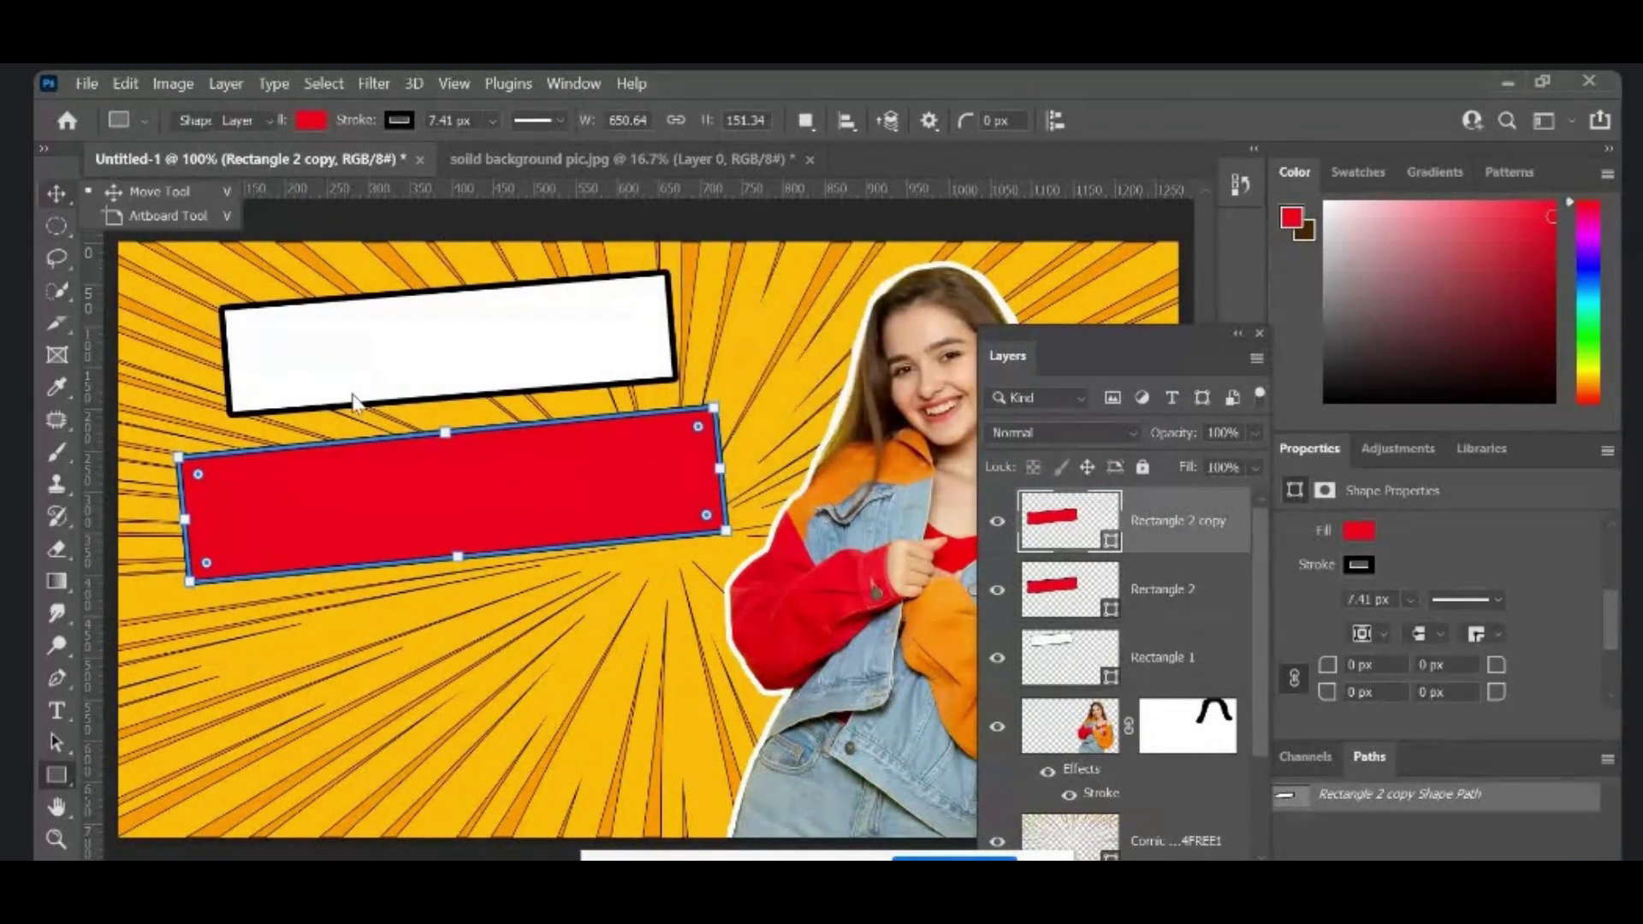
drag(500, 481, 503, 627)
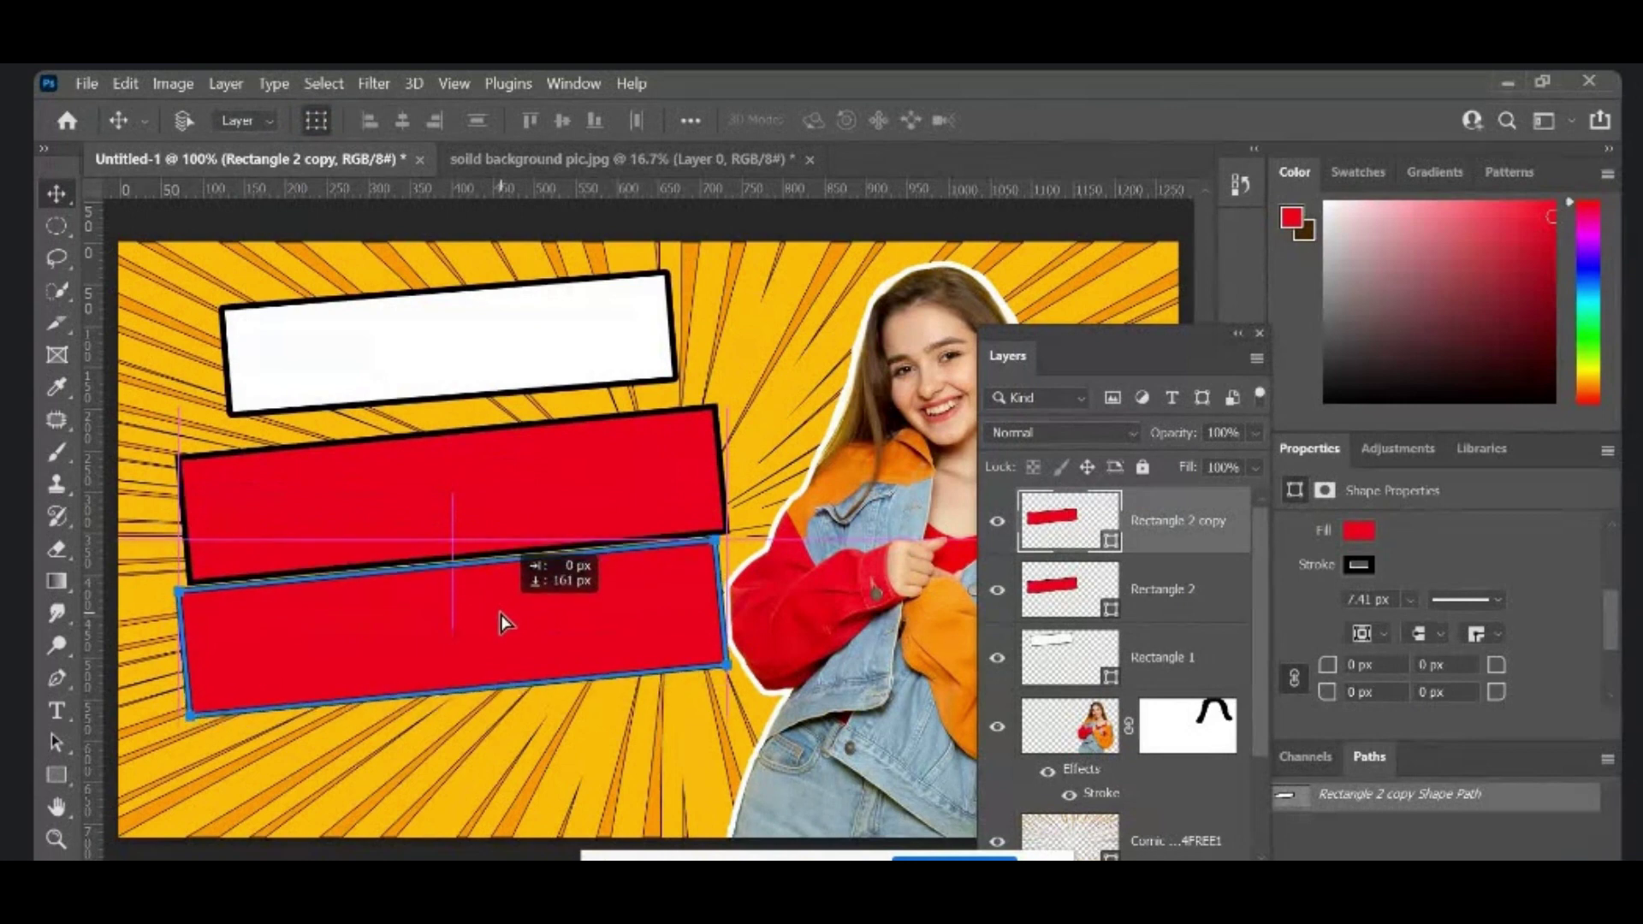
drag(501, 626, 501, 629)
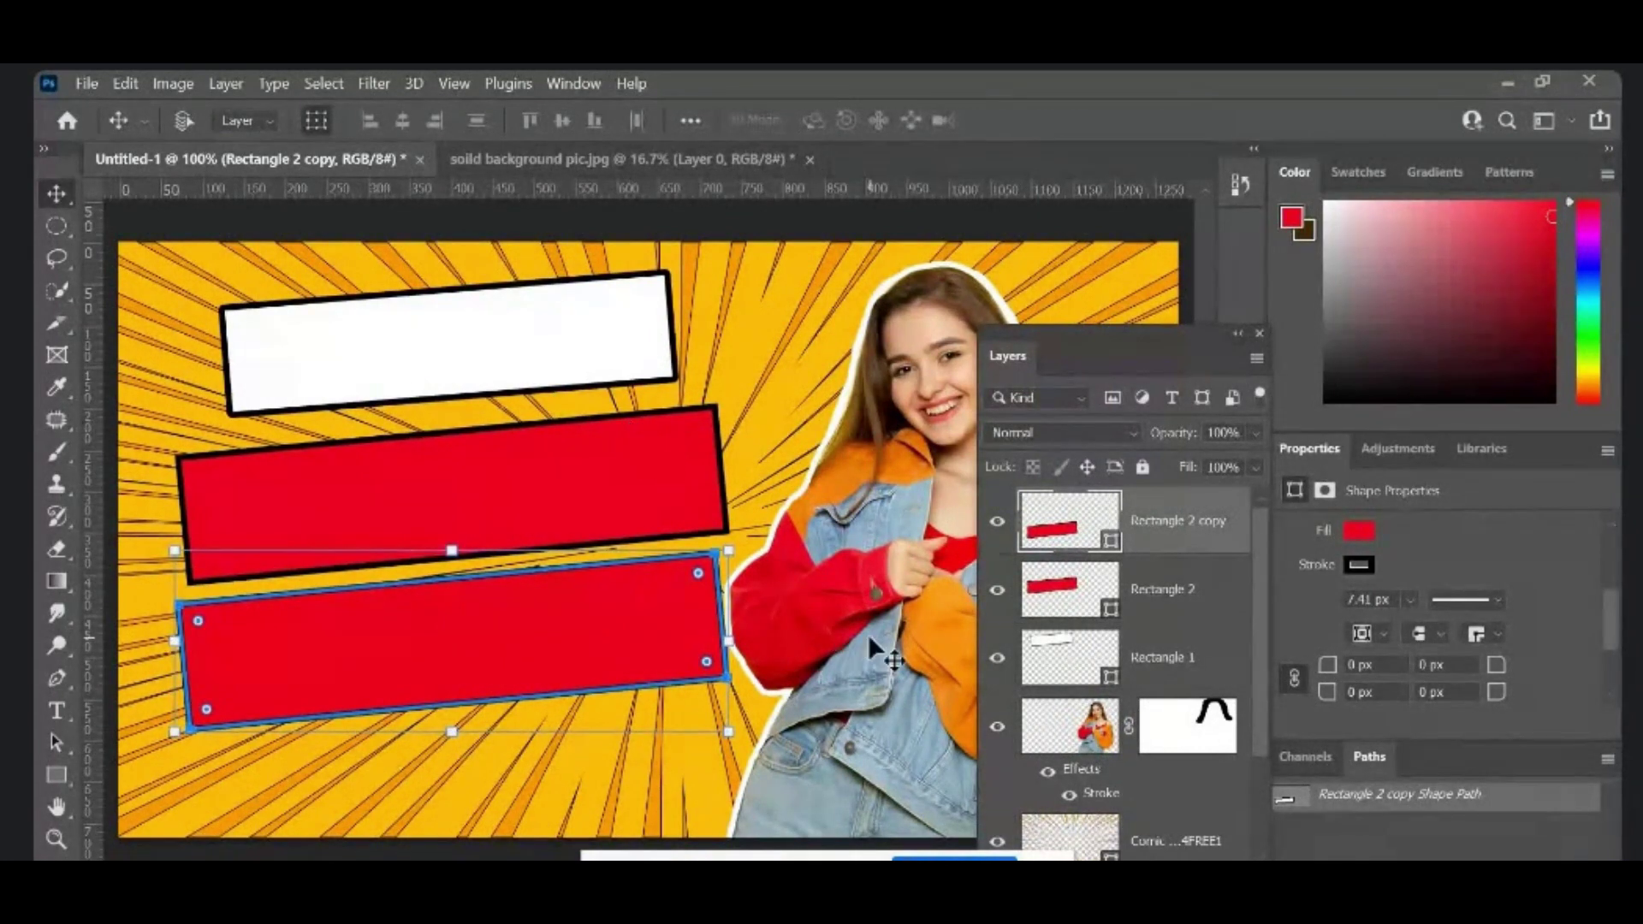
click(1409, 599)
Step: Set the stroke width to 0 px on both Rectangle 2 copy and Rectangle 2
drag(1422, 625, 1363, 621)
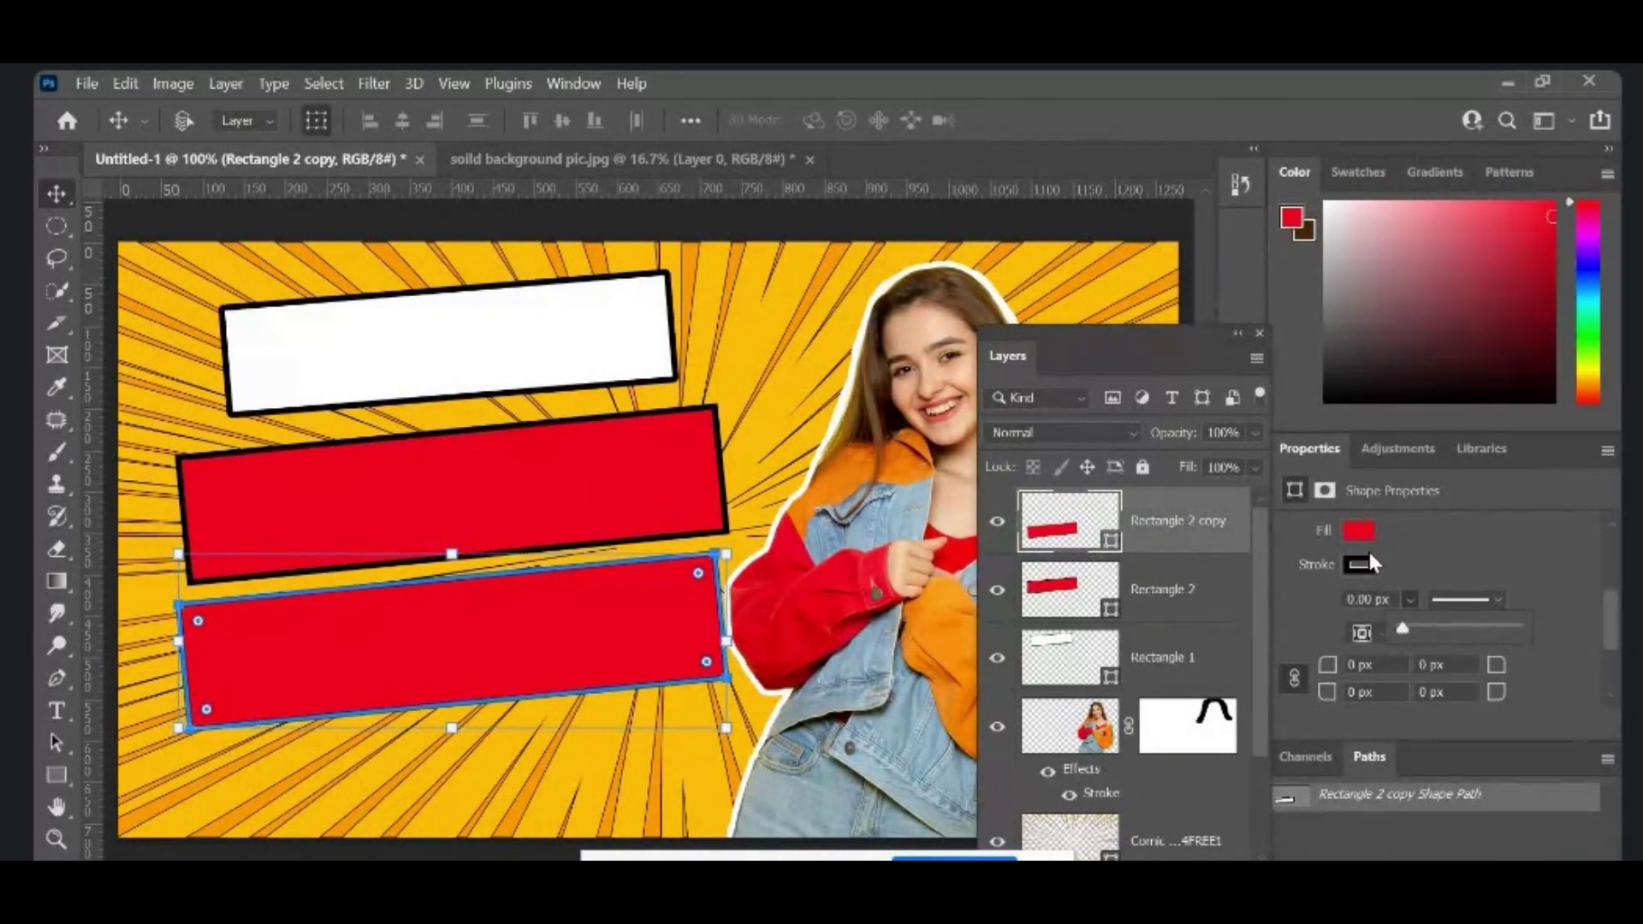
click(710, 412)
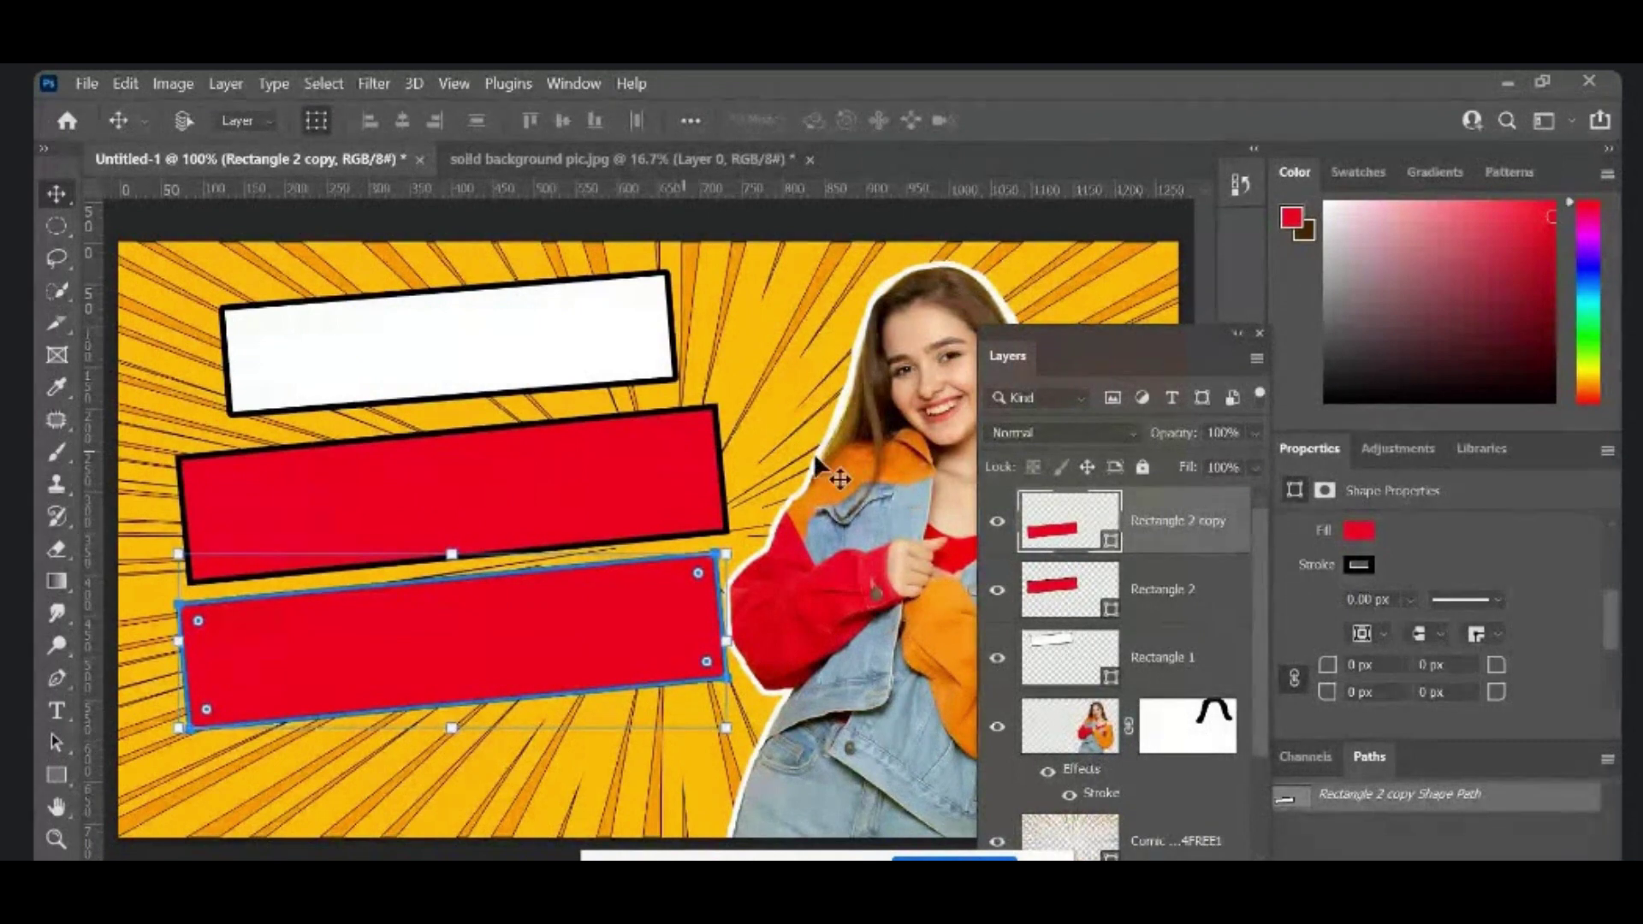
click(1138, 599)
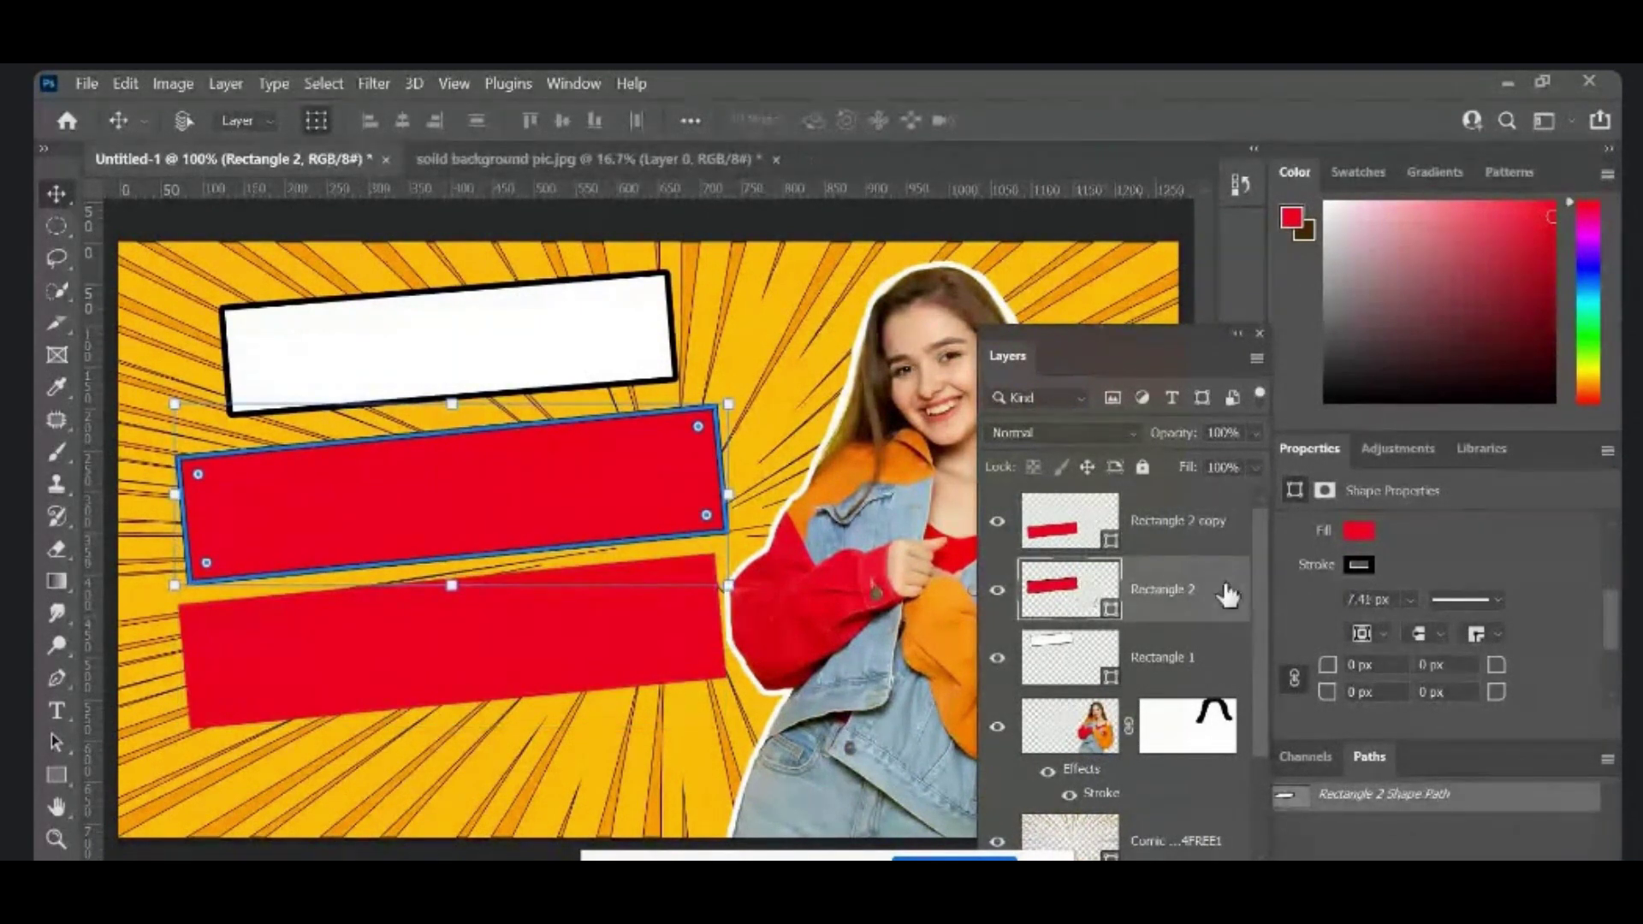
click(1410, 599)
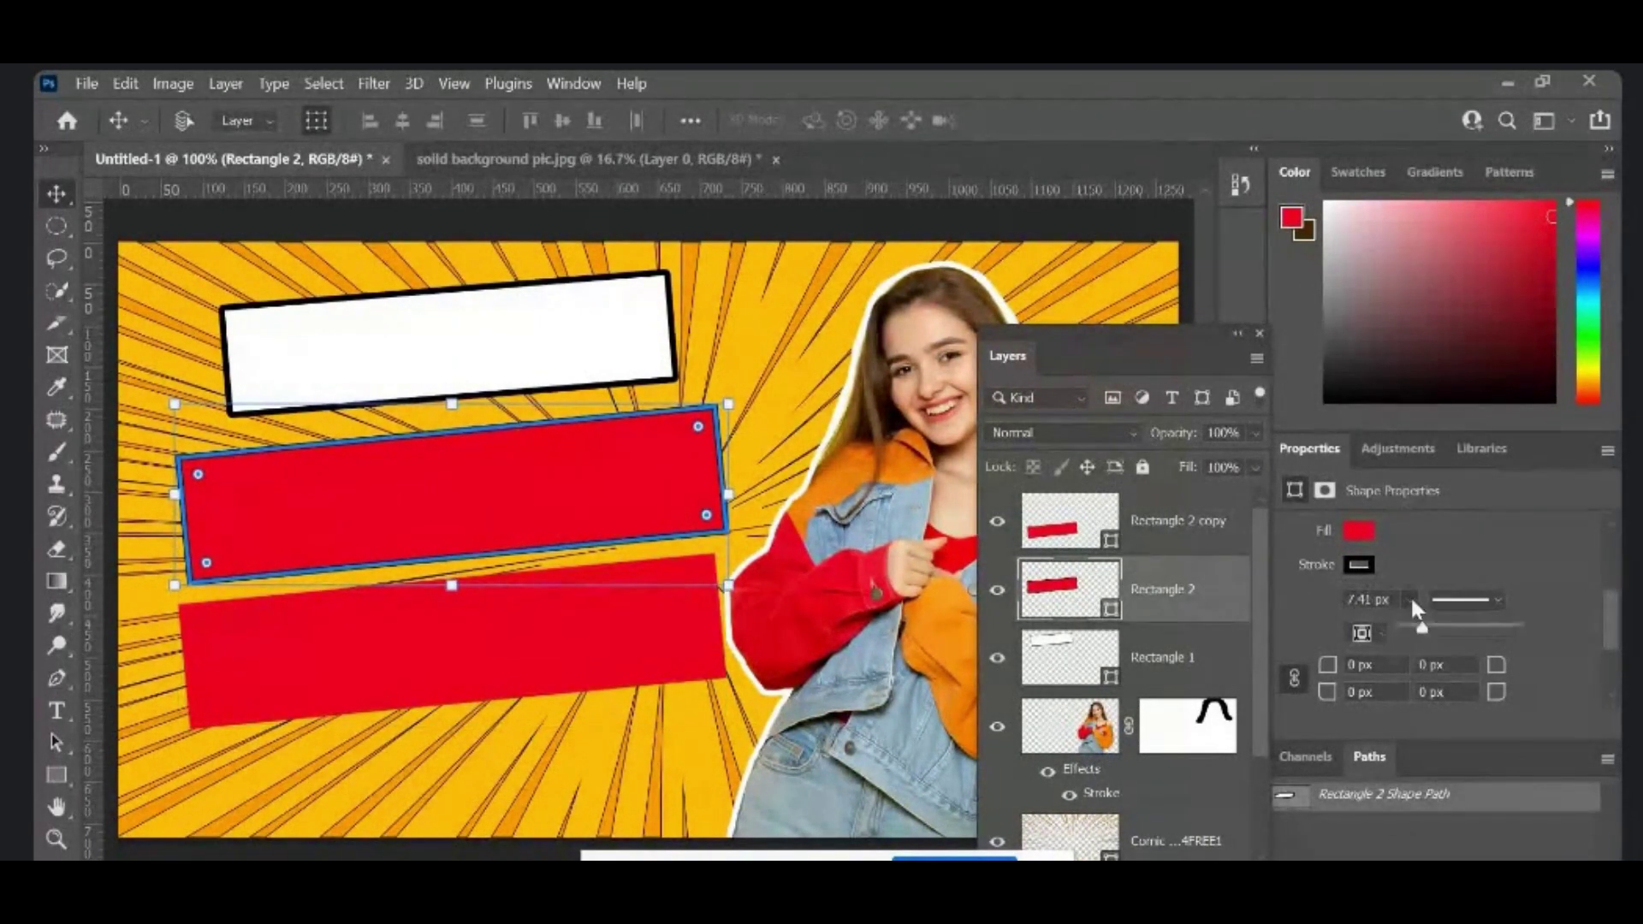
drag(1423, 630, 642, 655)
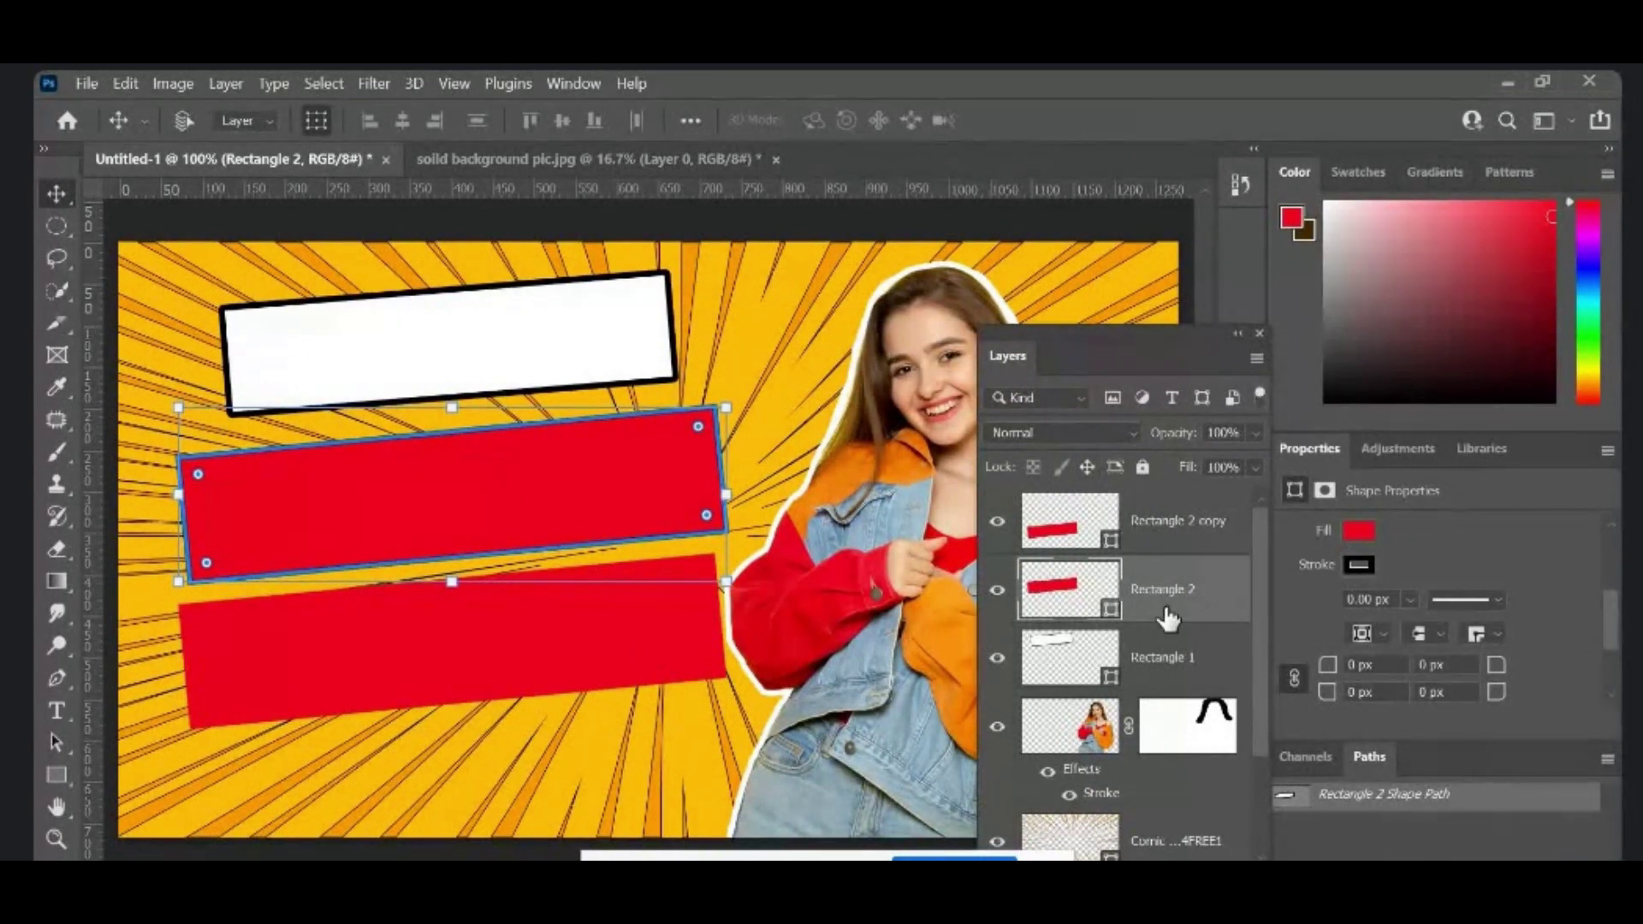
click(1159, 523)
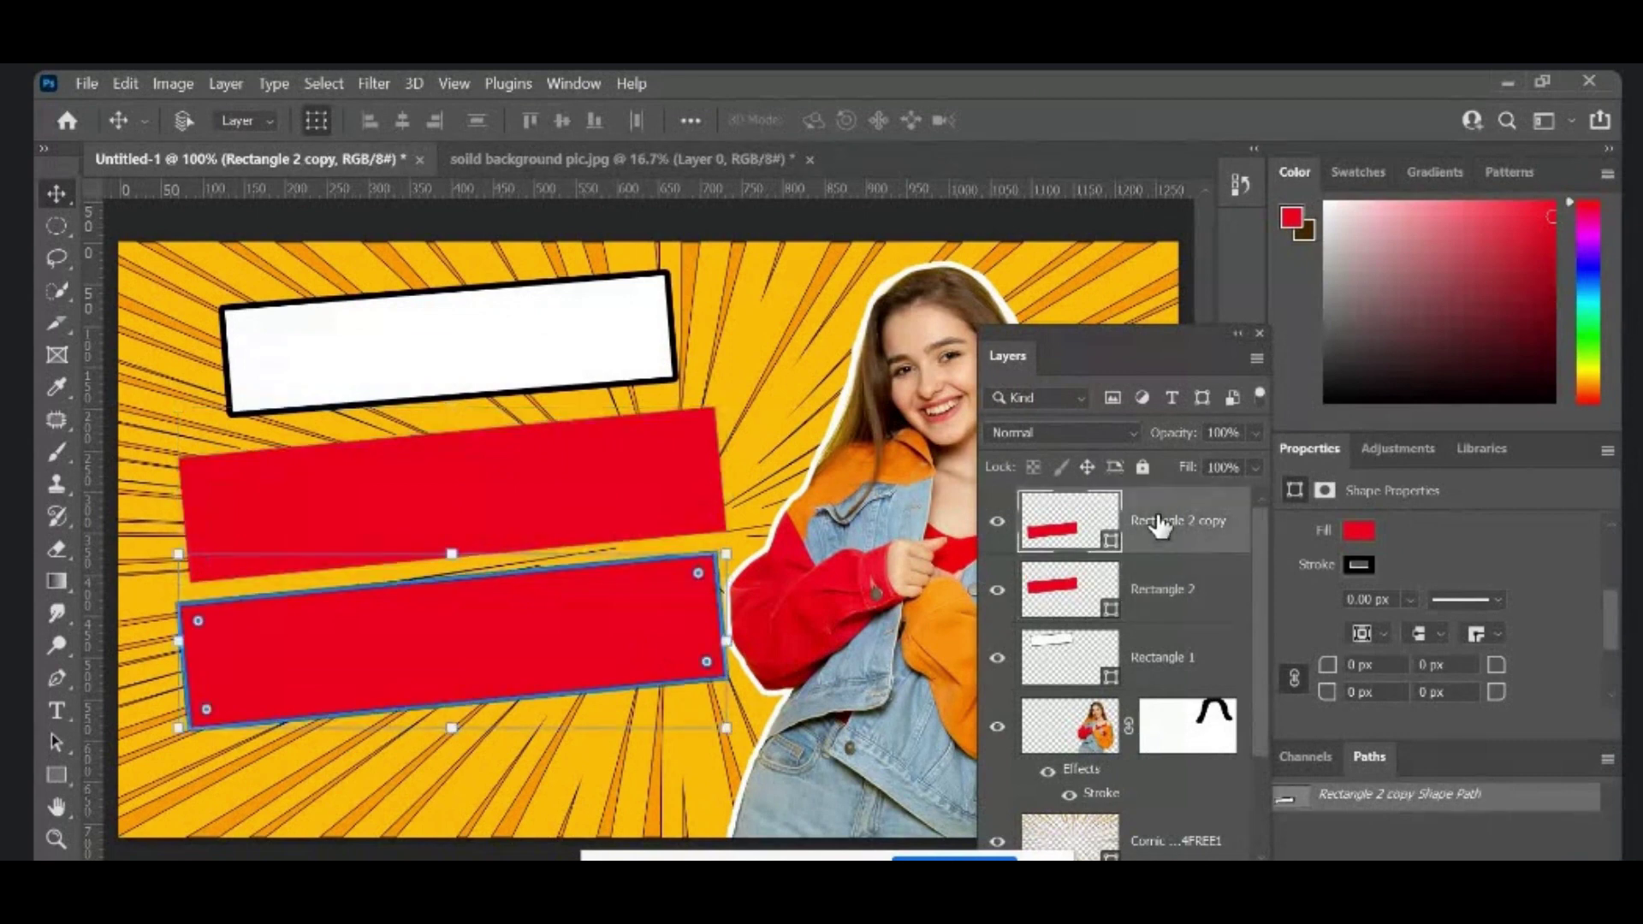
Step: Add a new empty layer and start a horizontal text box inside the white banner
key(ctrl+shift+alt+n)
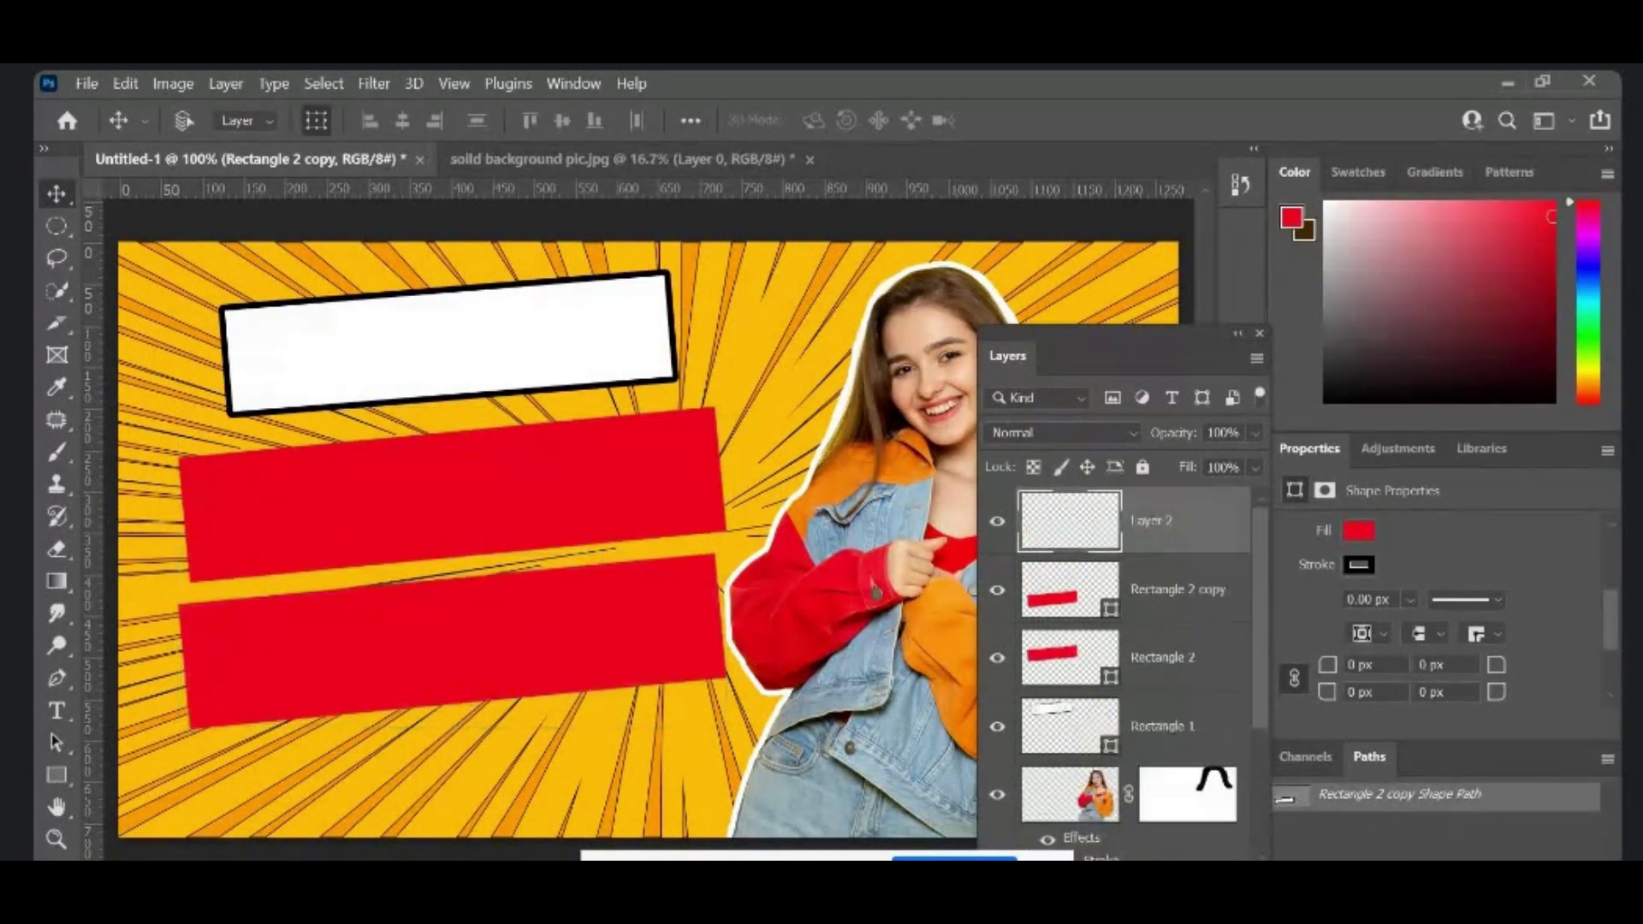
click(65, 709)
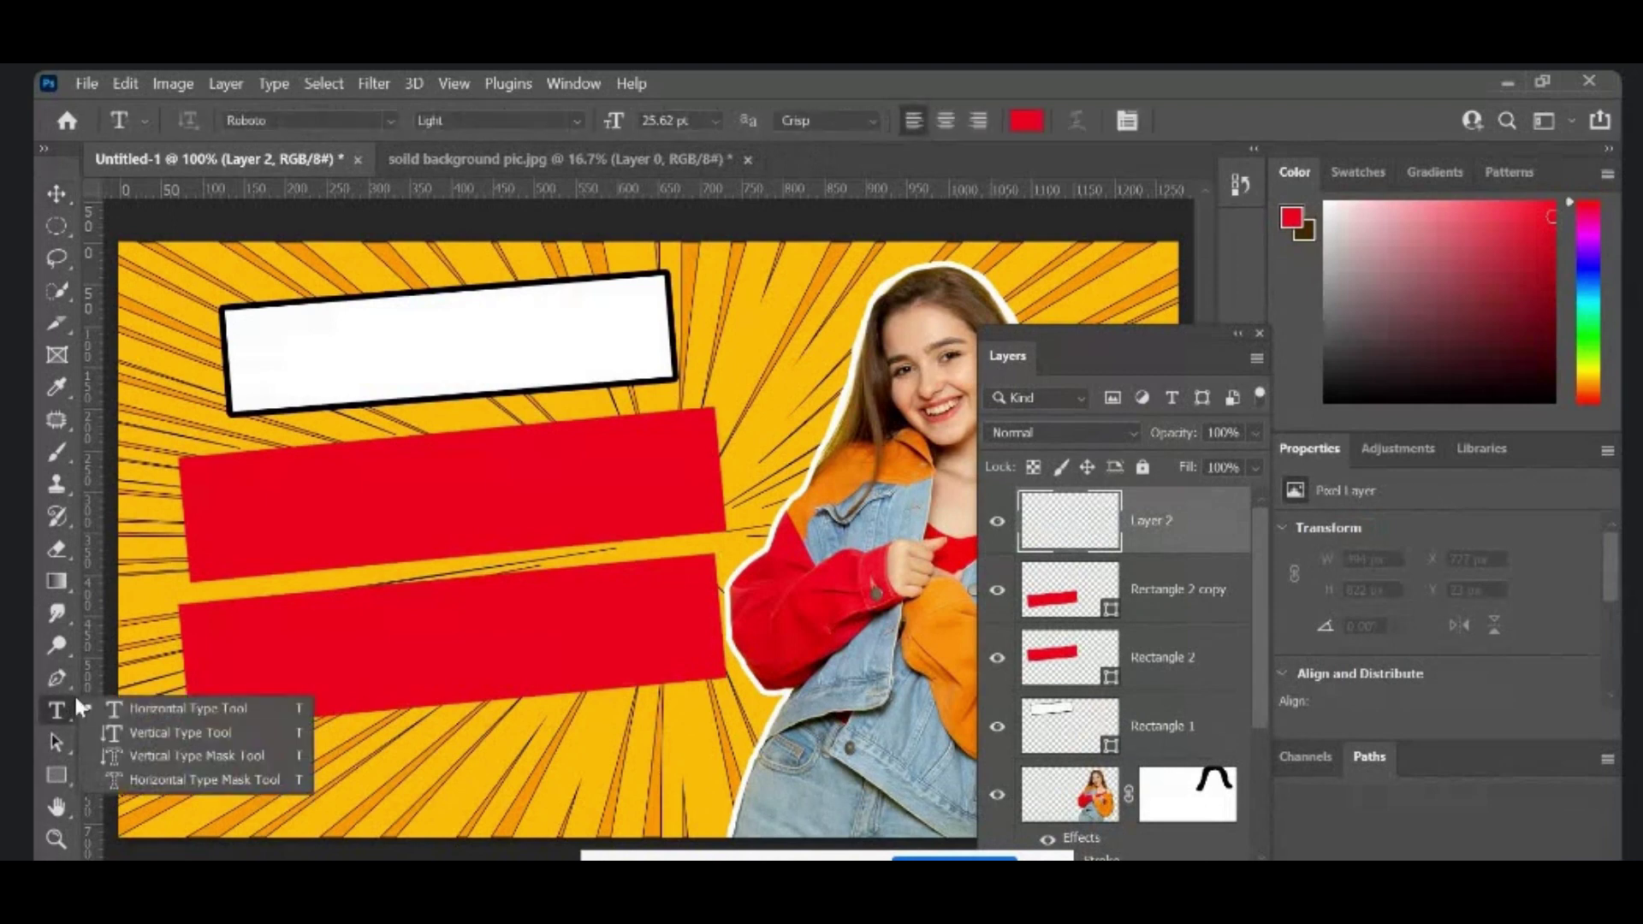
click(181, 706)
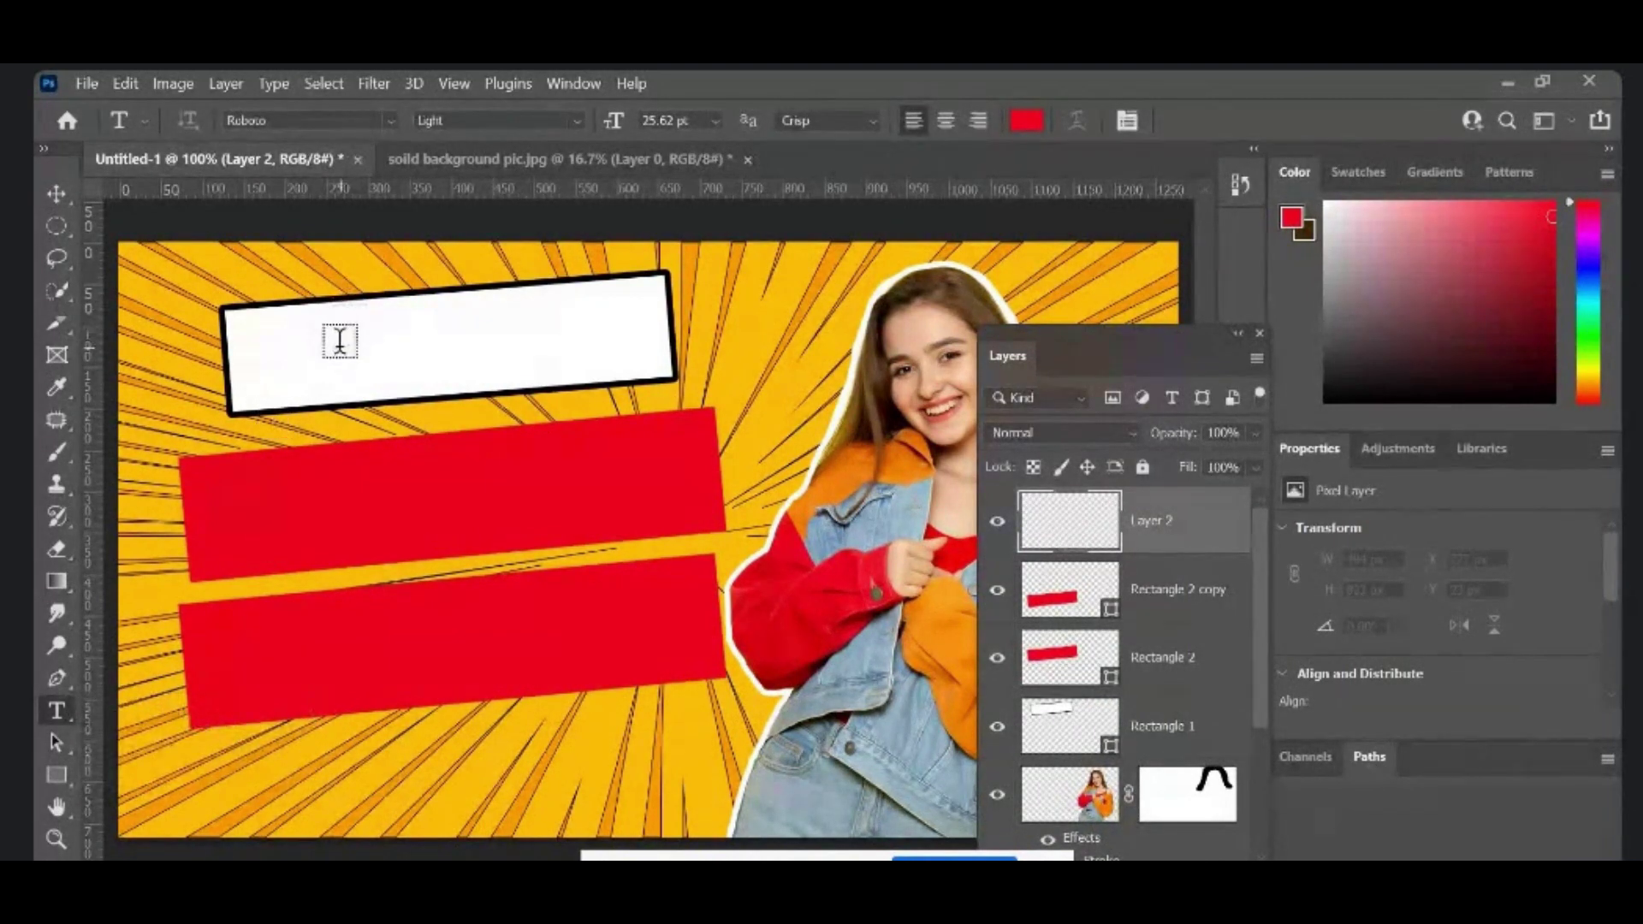
click(339, 341)
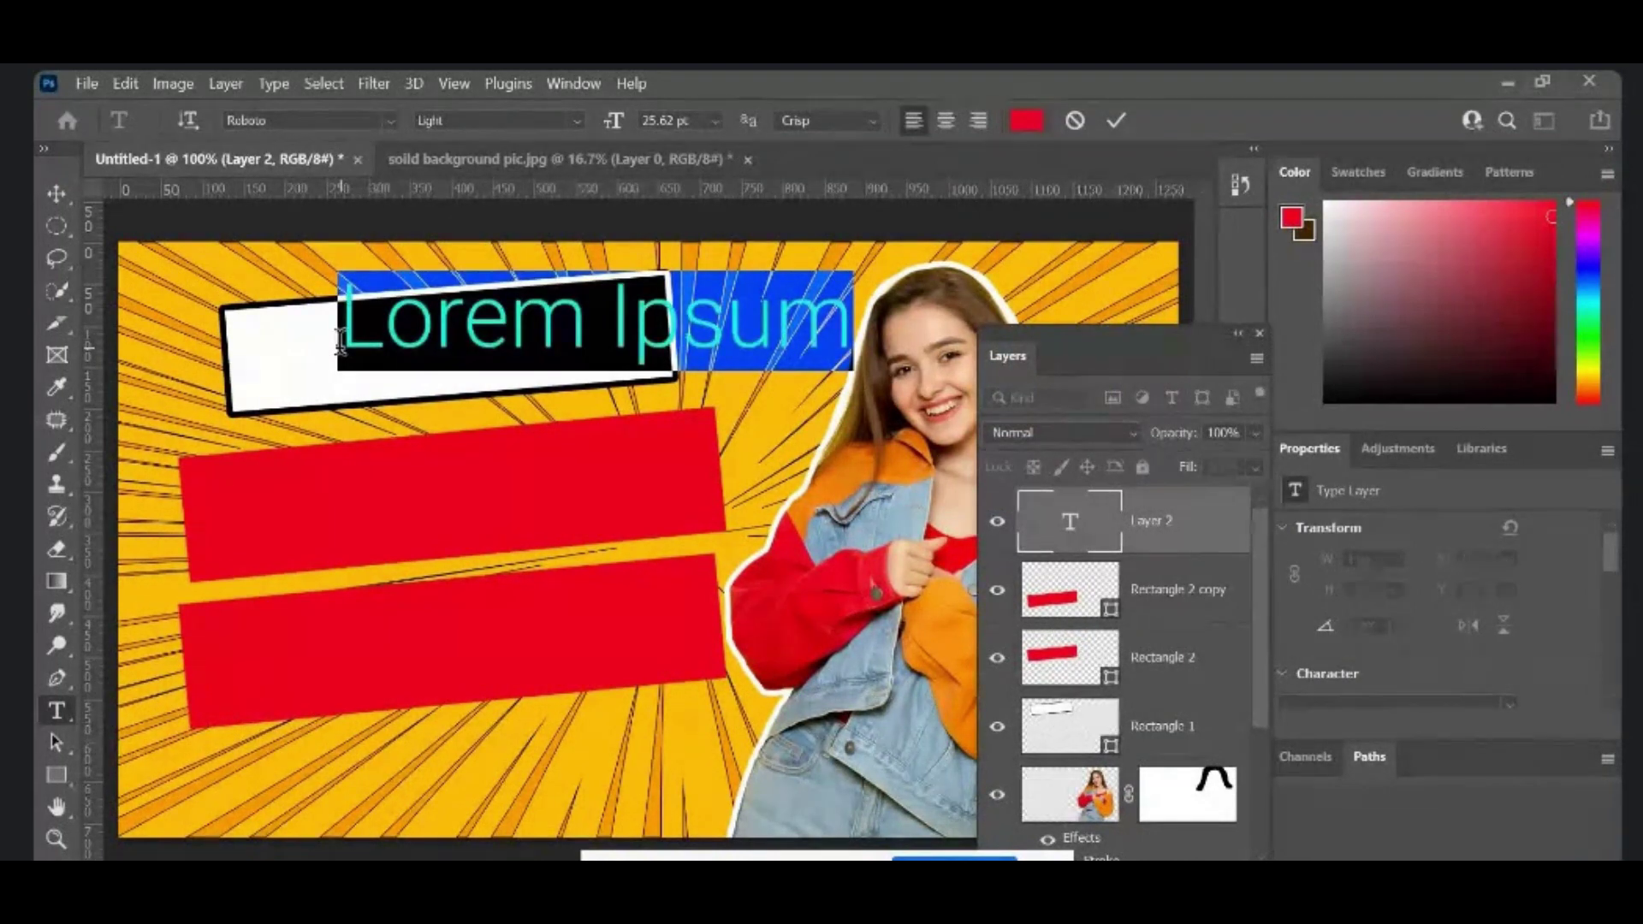
Step: Type 'Professional' in the white banner, correcting the typos, and commit it
text(PRO)
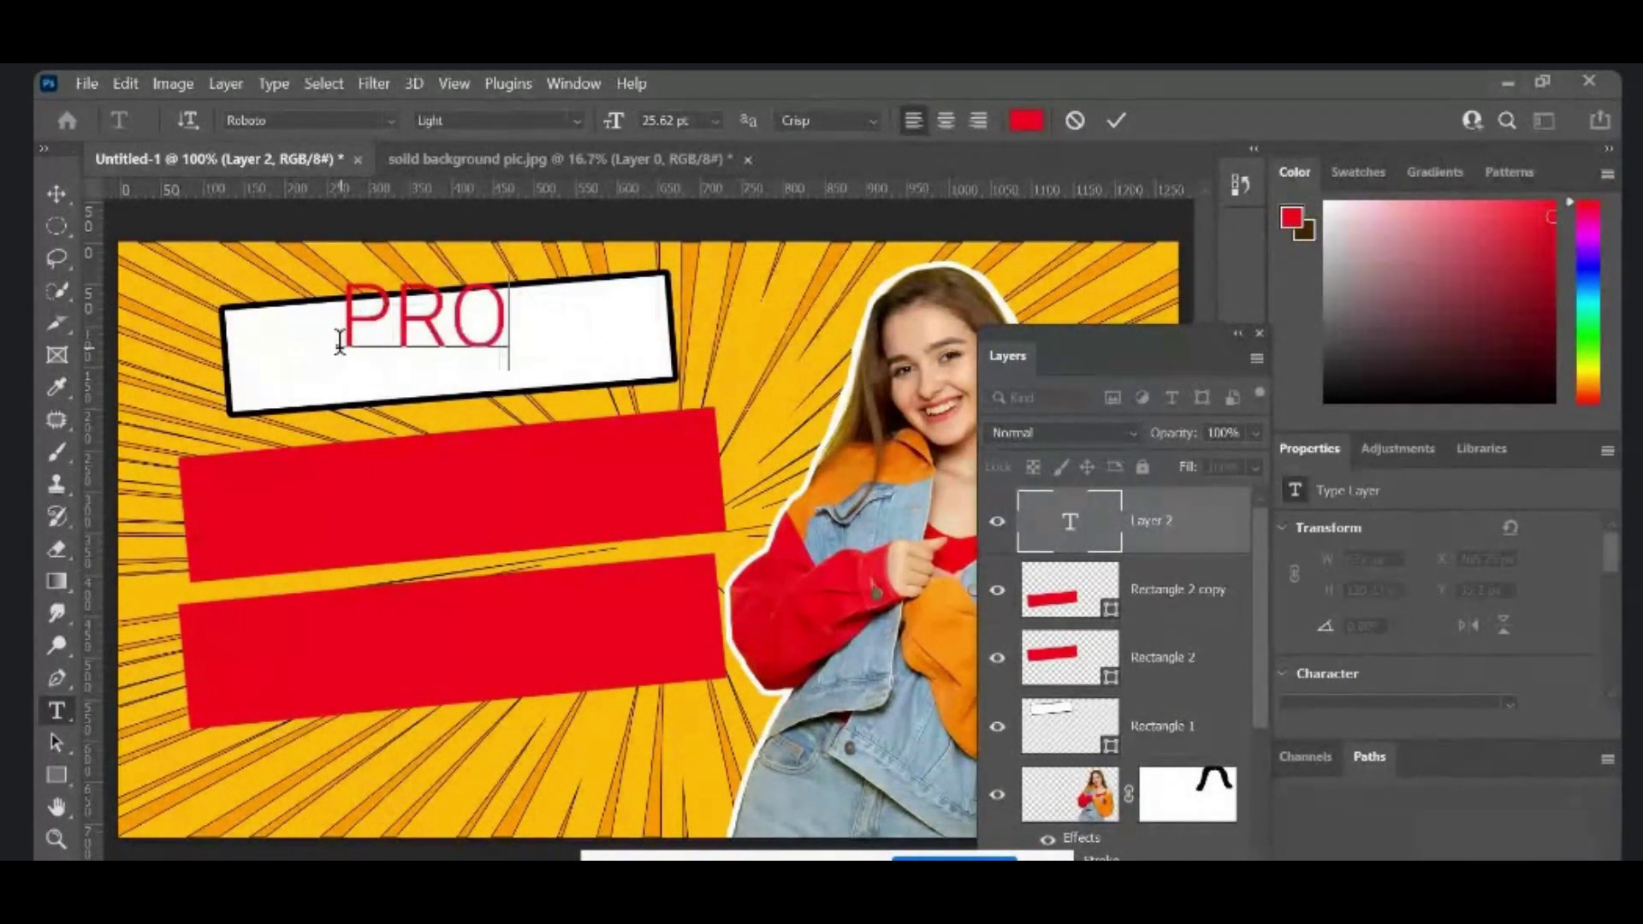
text(FE)
key(Left)
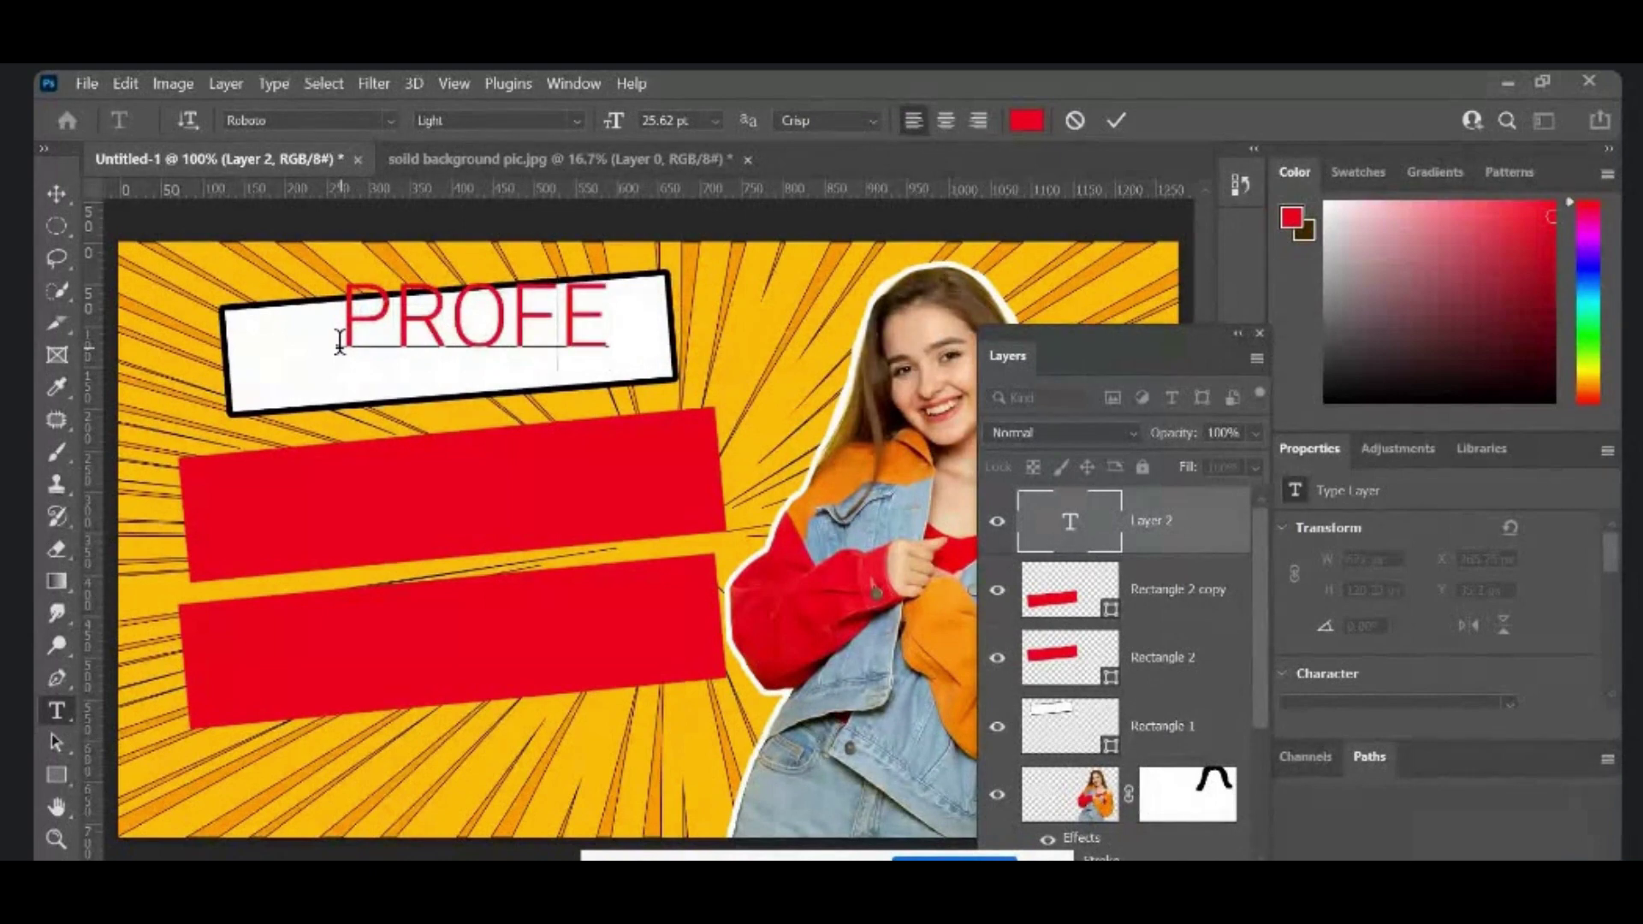
key(Left)
key(Left)
key(Left)
key(Left)
key(Delete)
key(Delete)
key(Delete)
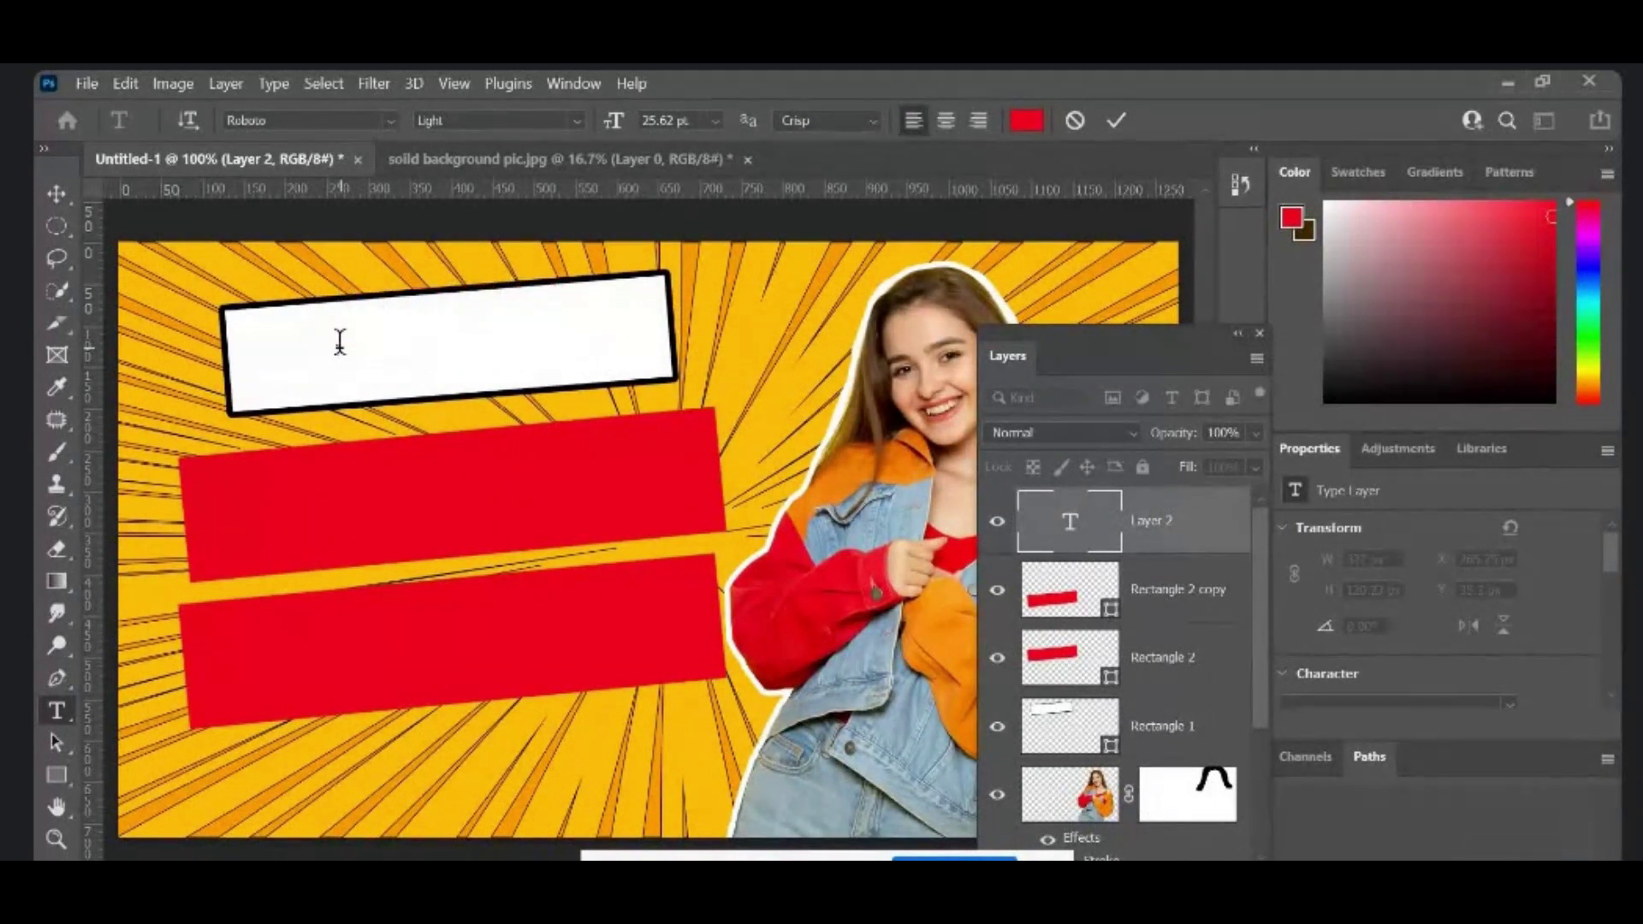
text(p)
key(BackSpace)
text(p)
text(R)
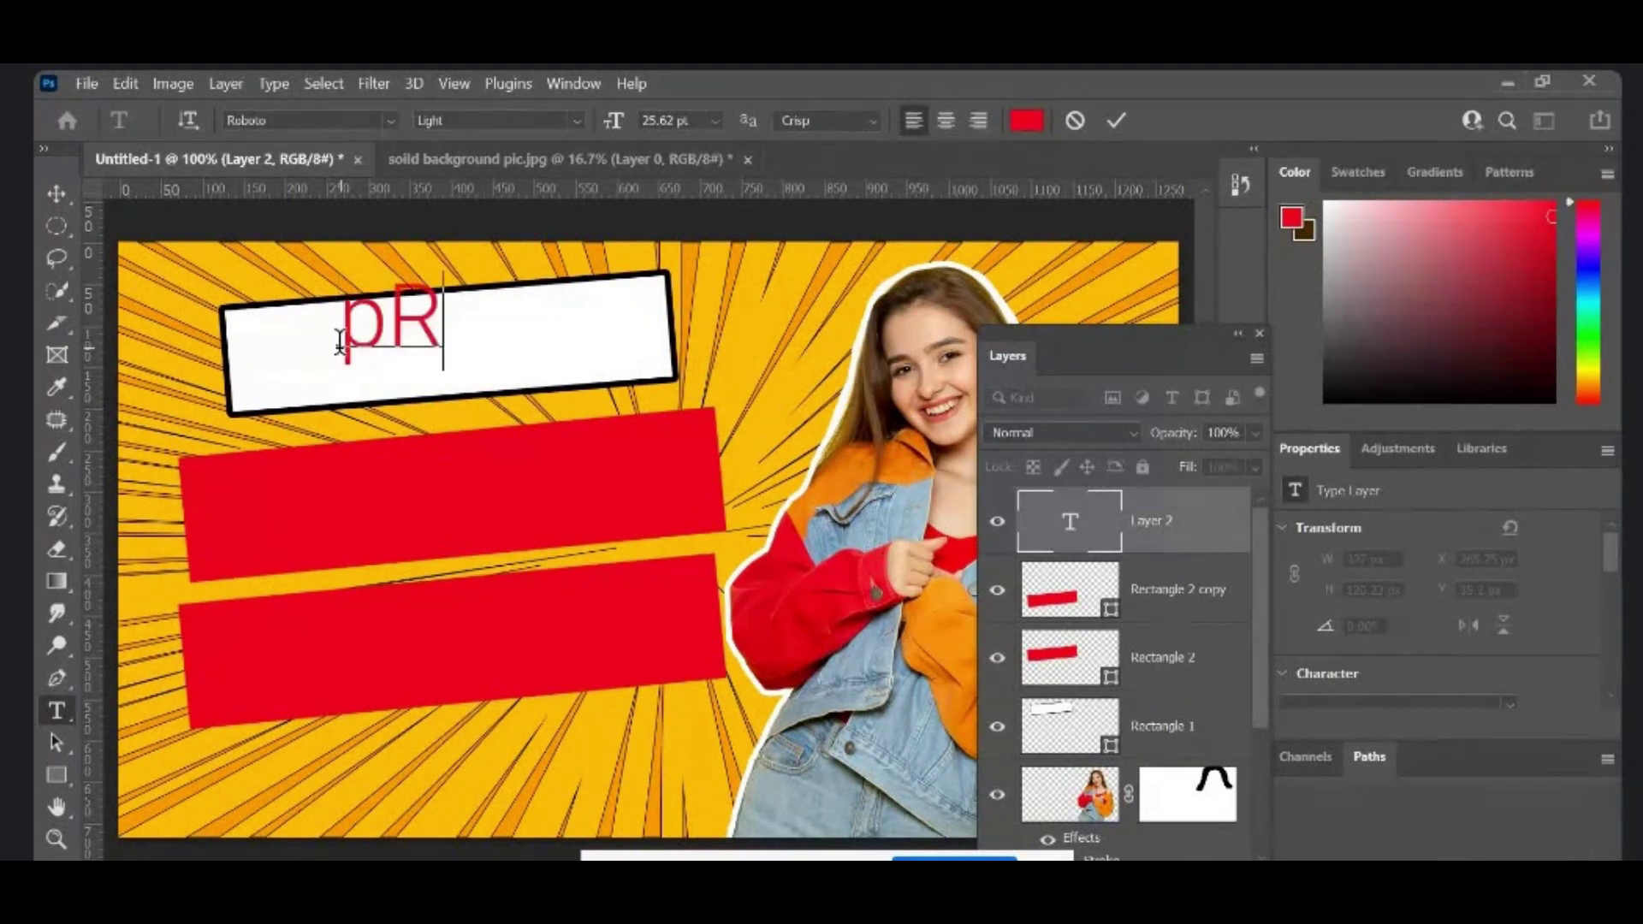
key(BackSpace)
key(BackSpace)
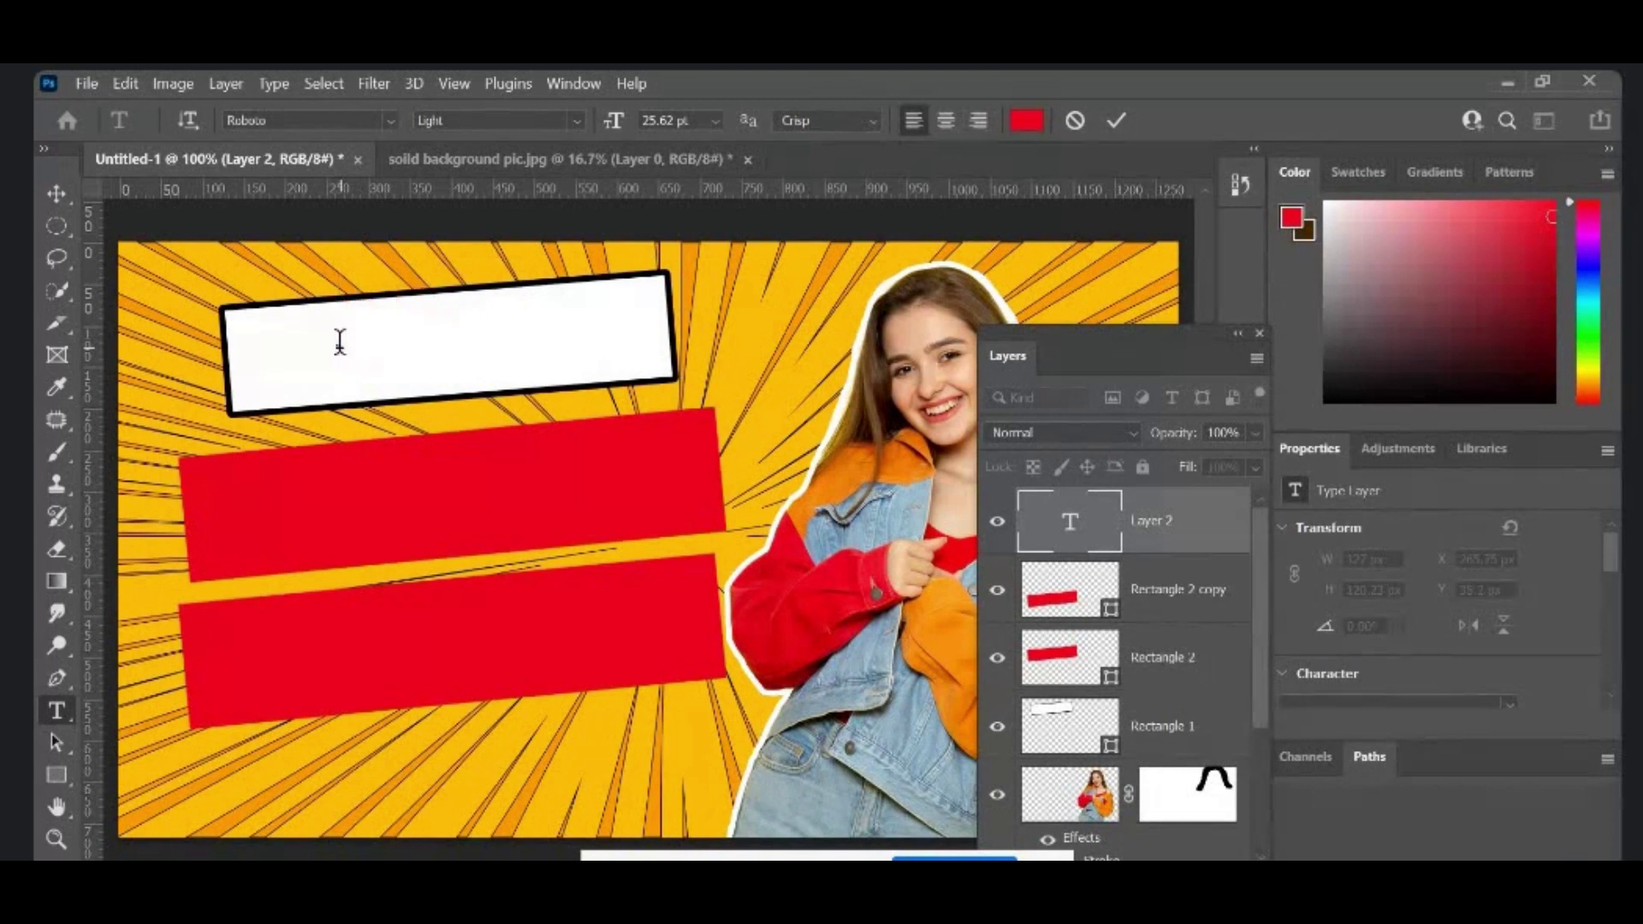
text(Pr)
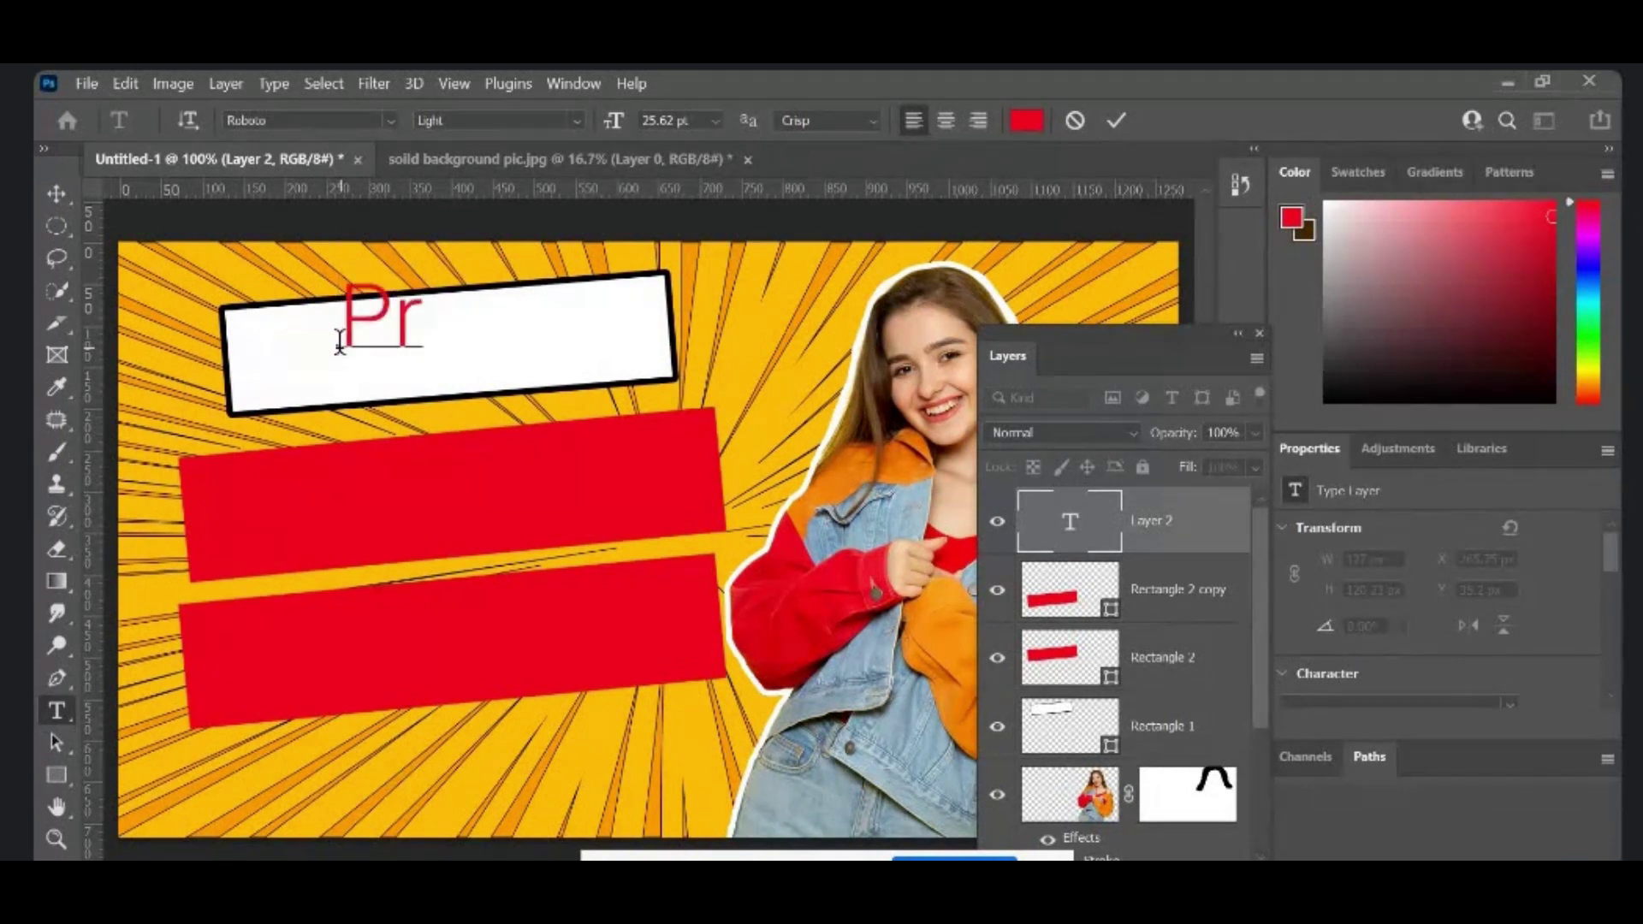
text(ofessi)
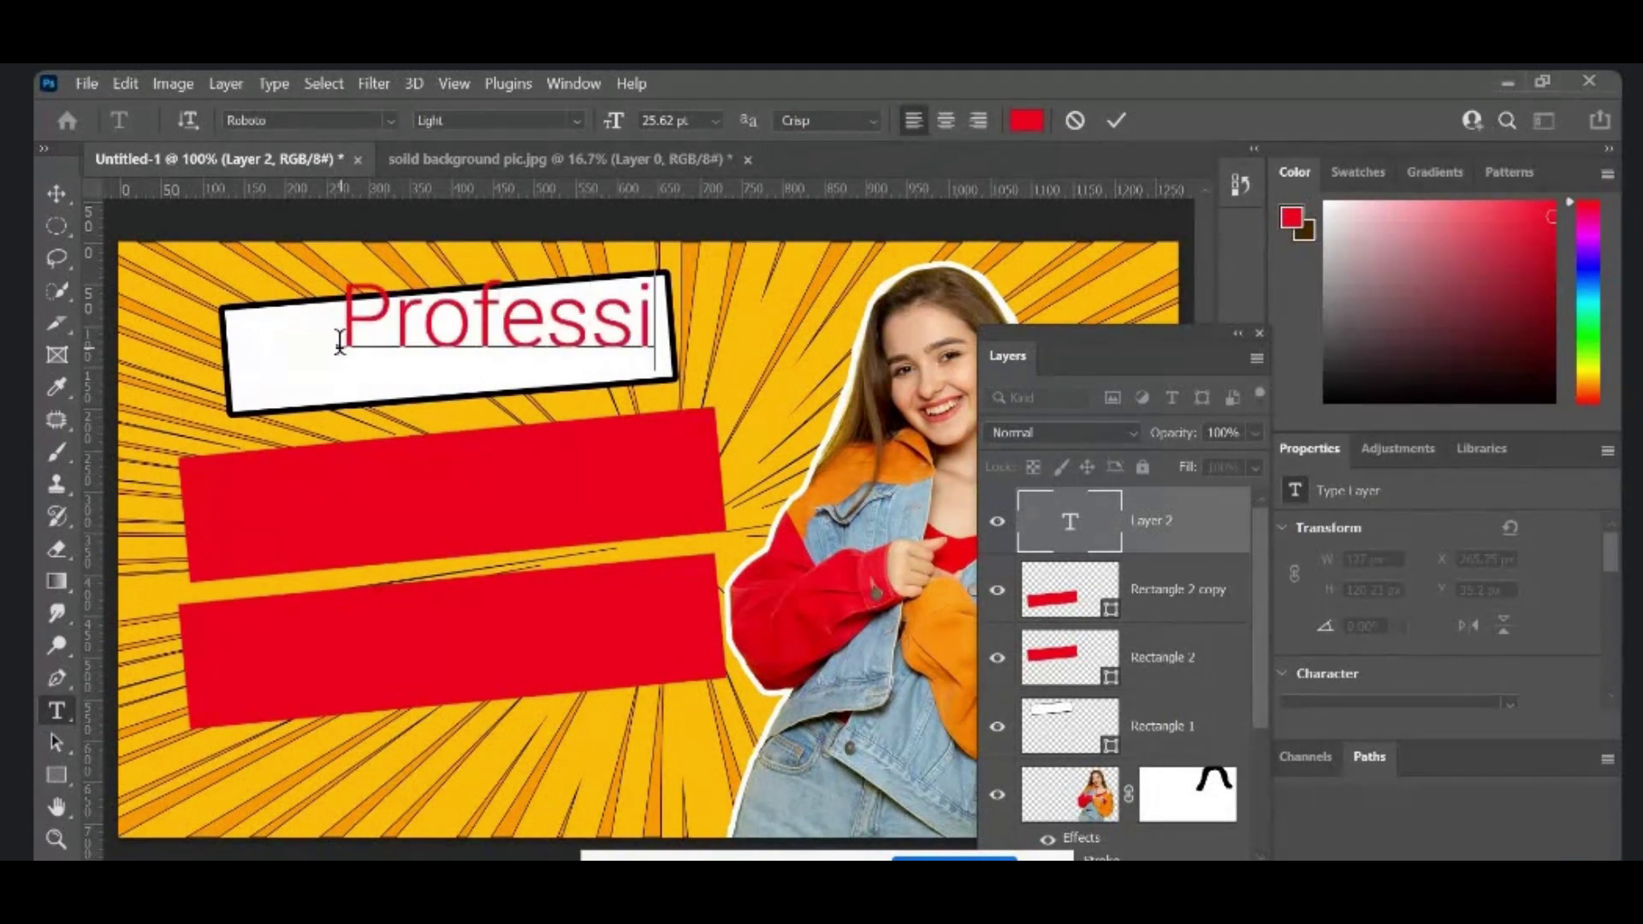
text(onal)
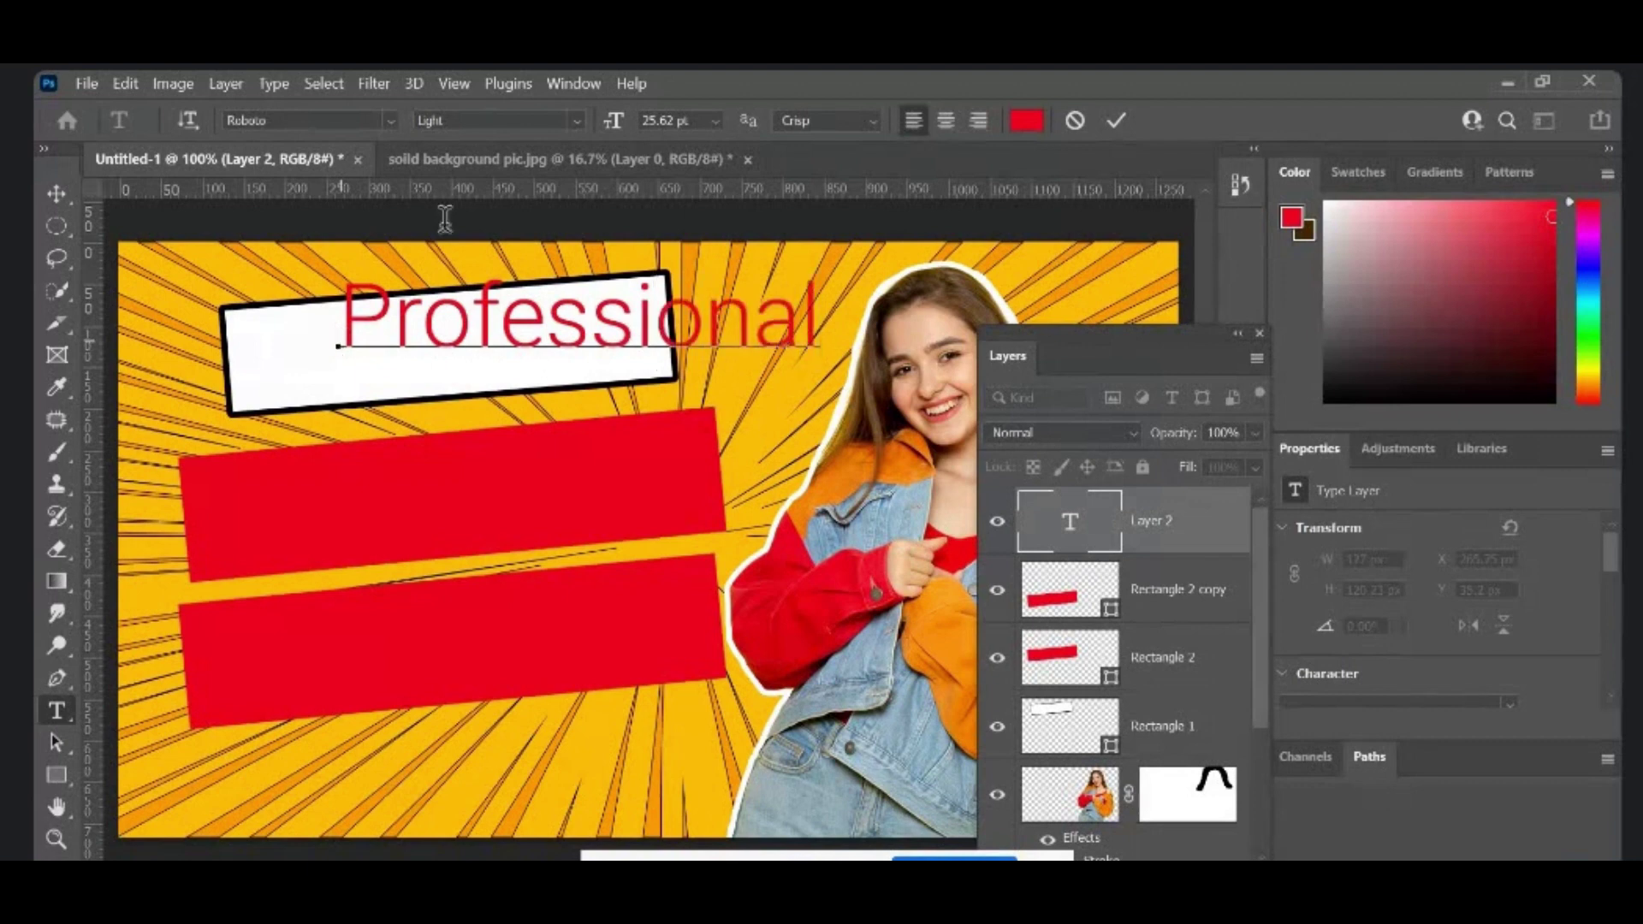
click(1114, 122)
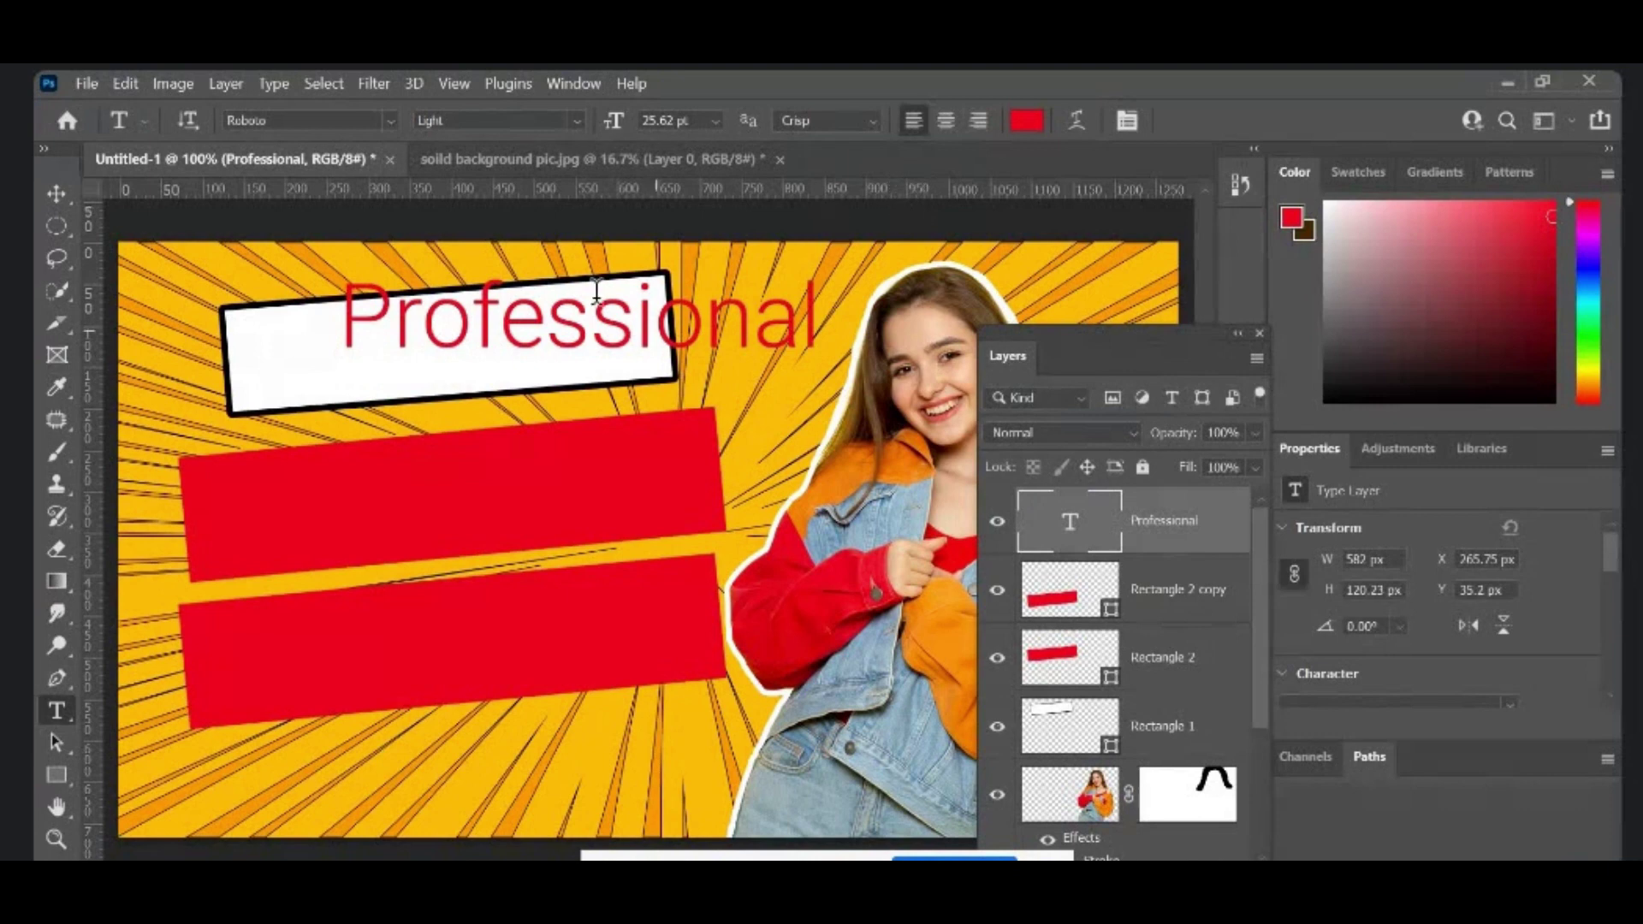
Step: Move the Professional text, shrink it to about 85% and tilt it about -4.5° to match the banner
click(58, 193)
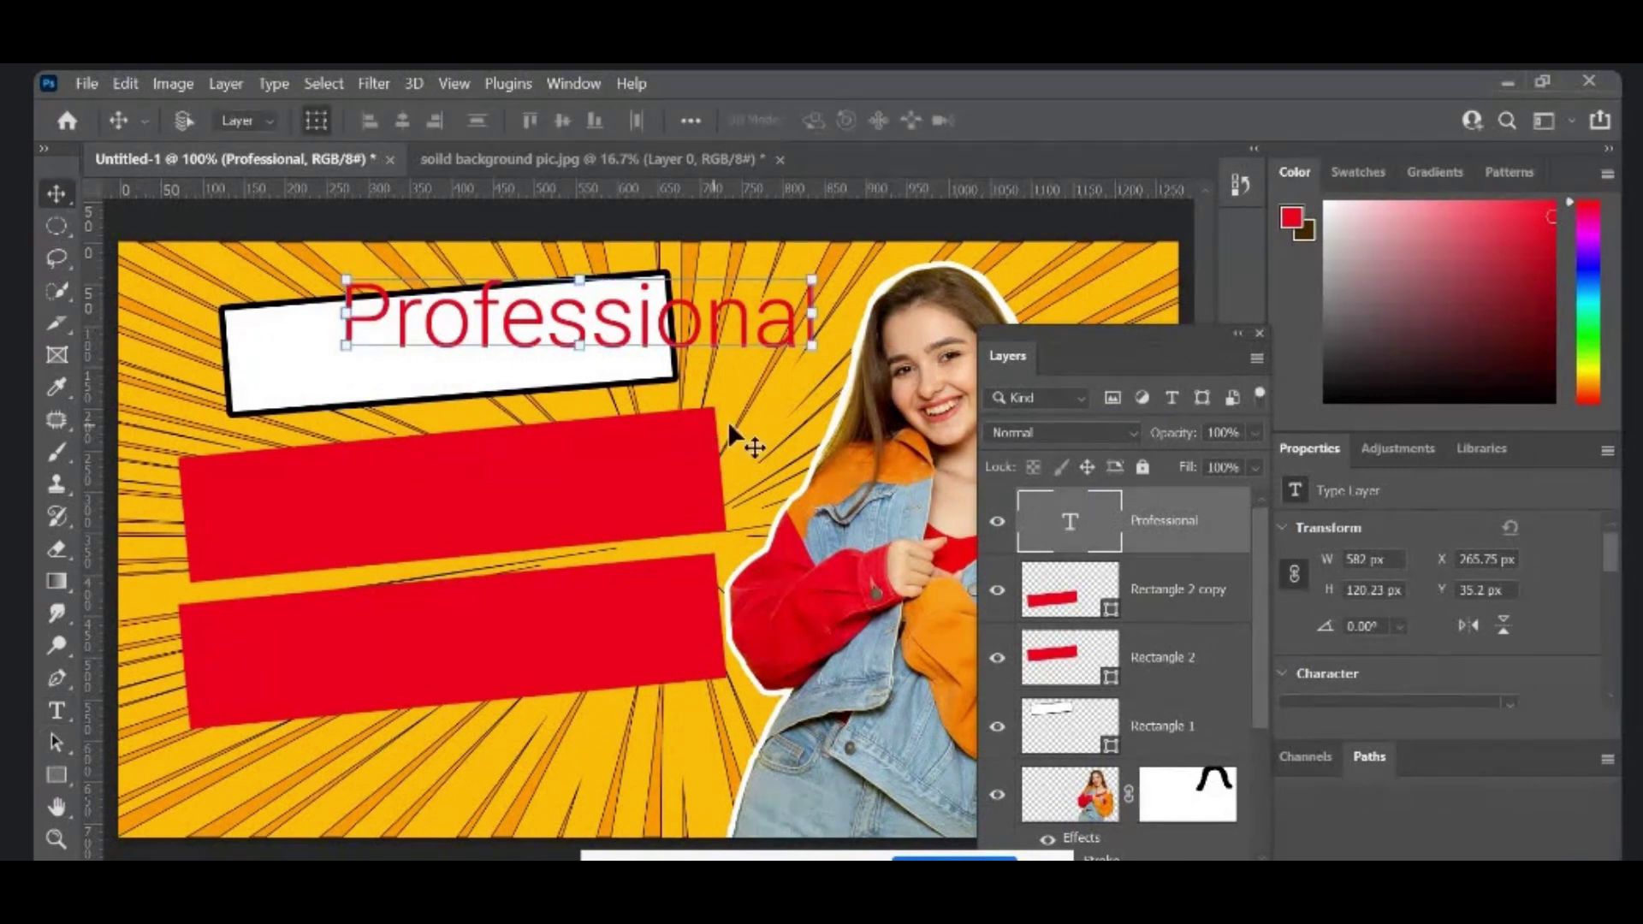
drag(663, 336, 566, 367)
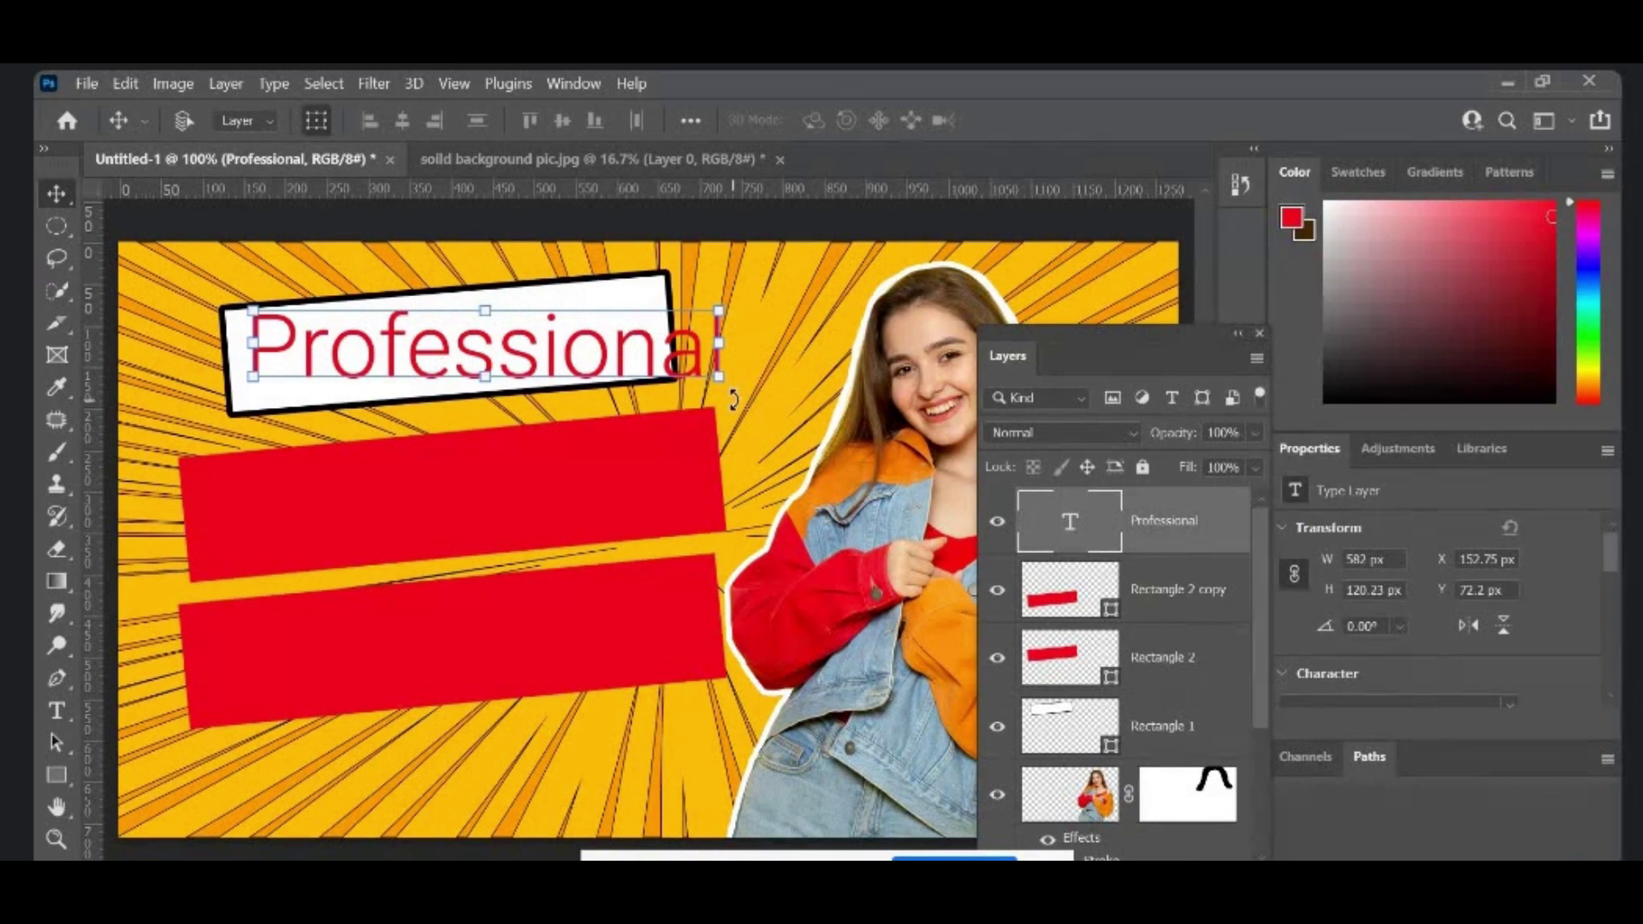
drag(733, 391, 733, 366)
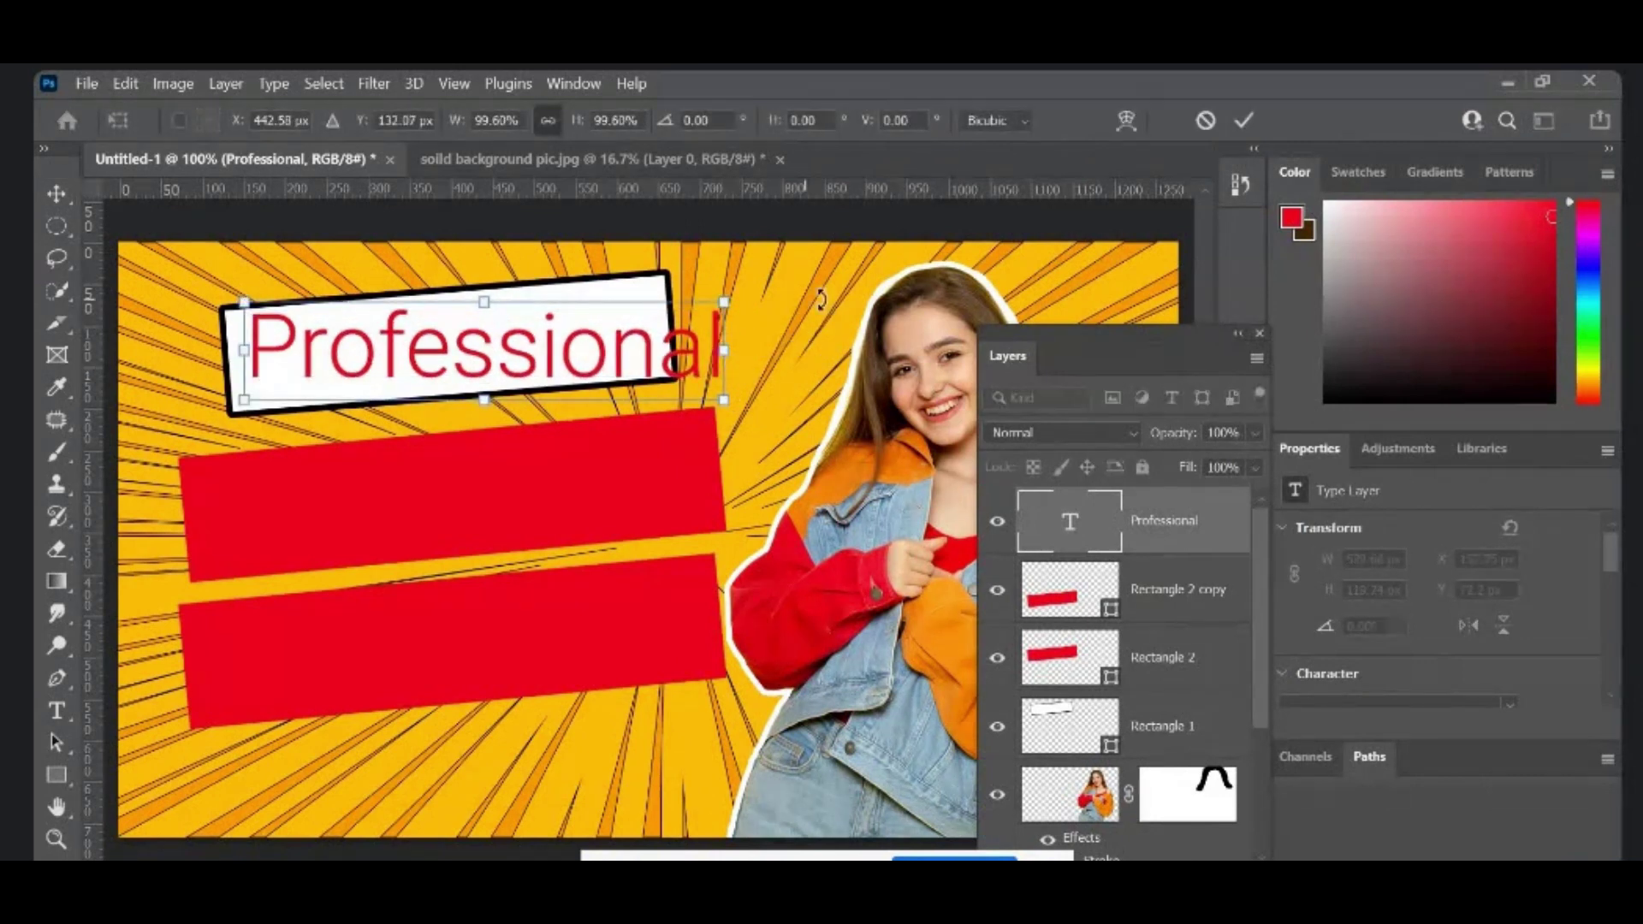
drag(727, 305, 637, 366)
drag(660, 428, 677, 403)
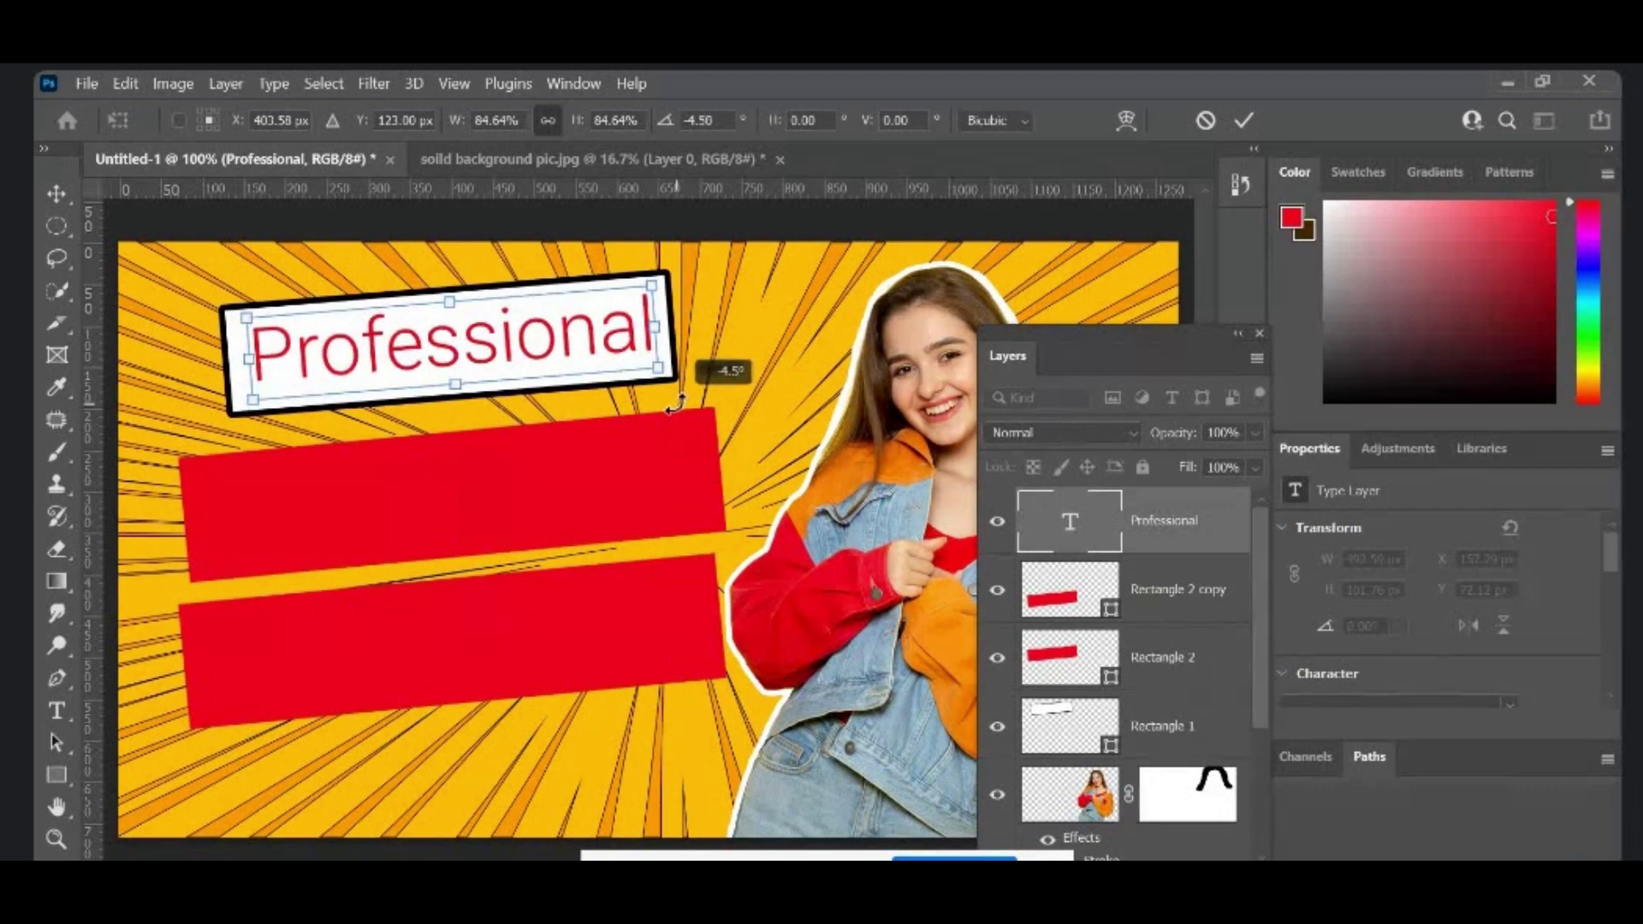
click(1251, 124)
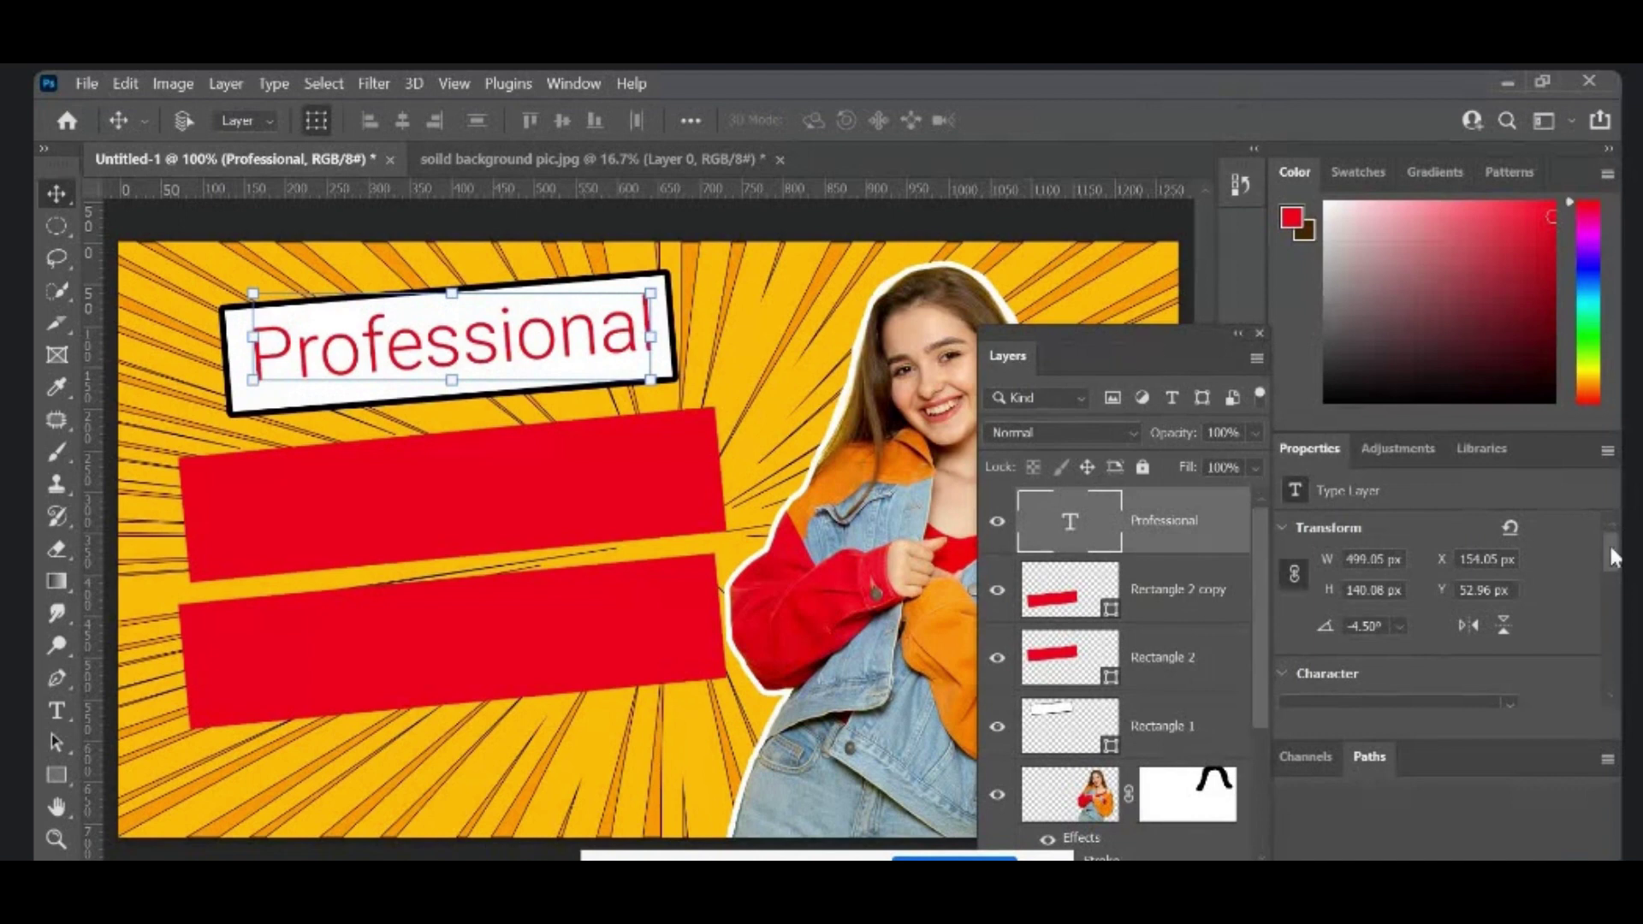
Step: Set the Professional text colour to black (000000) in the Character settings
scroll(1507, 610, down, 5)
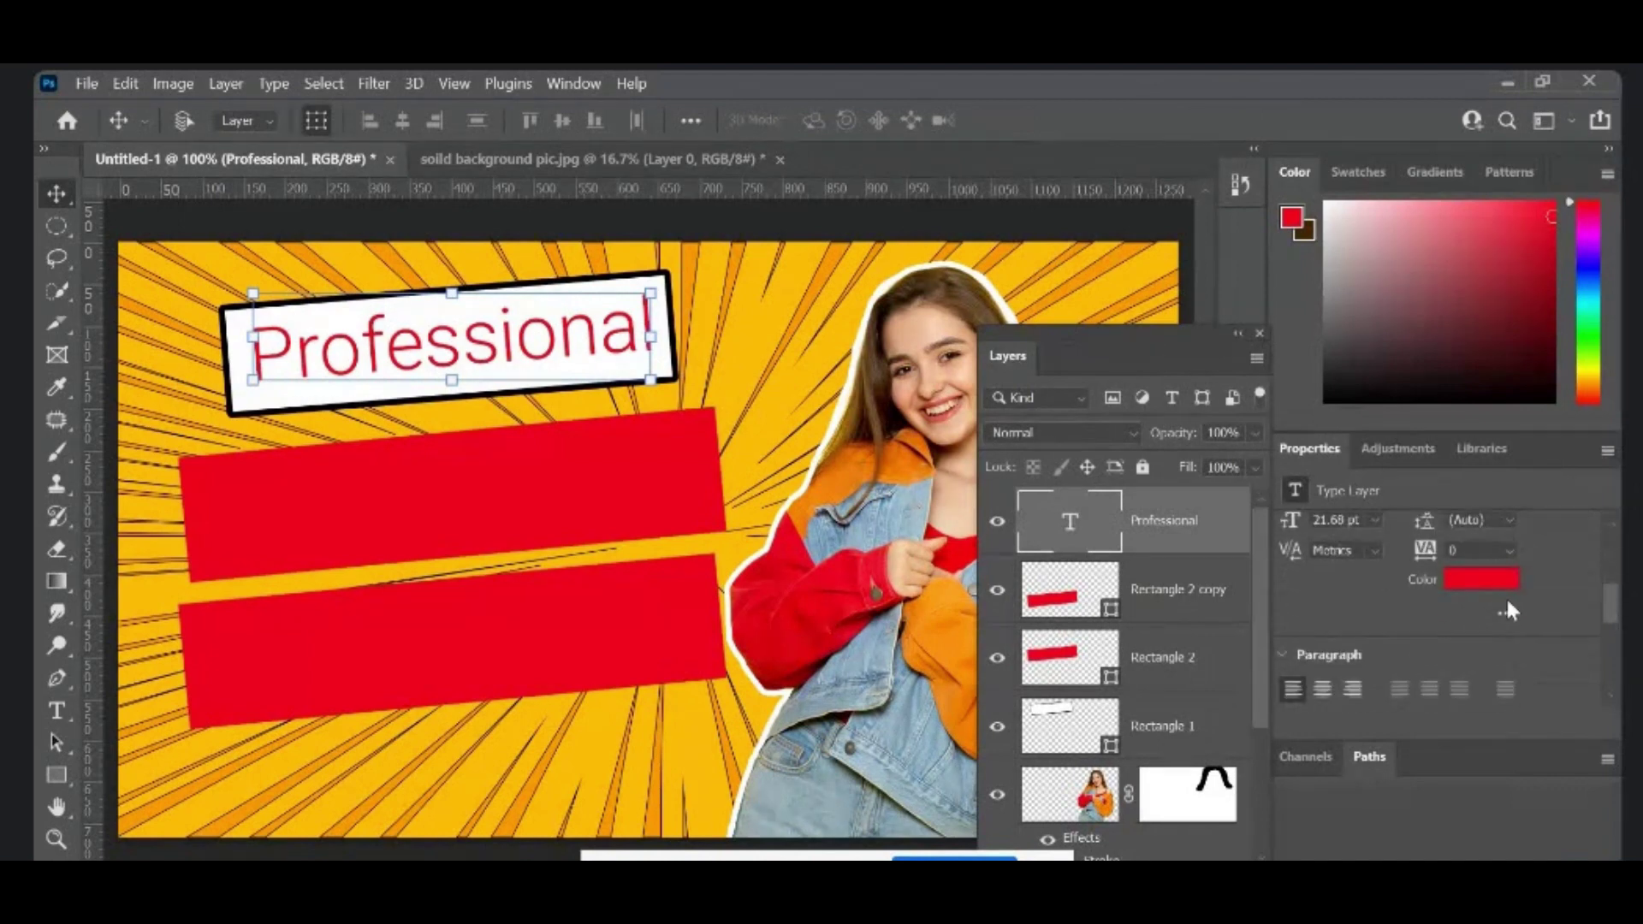
click(1483, 581)
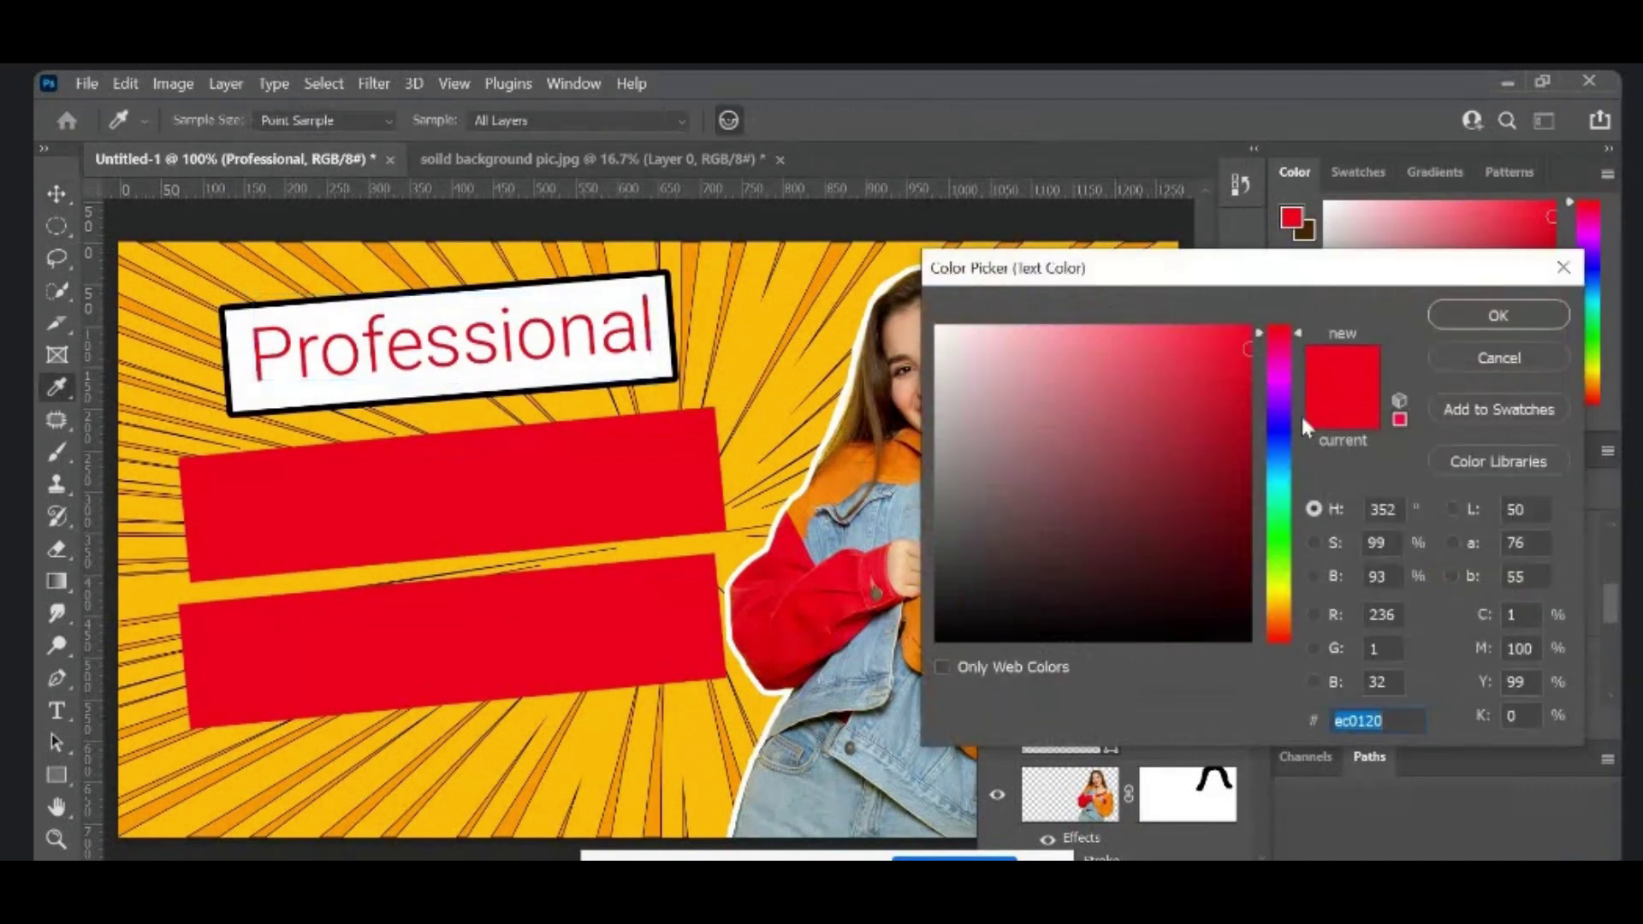
drag(1228, 631, 1251, 641)
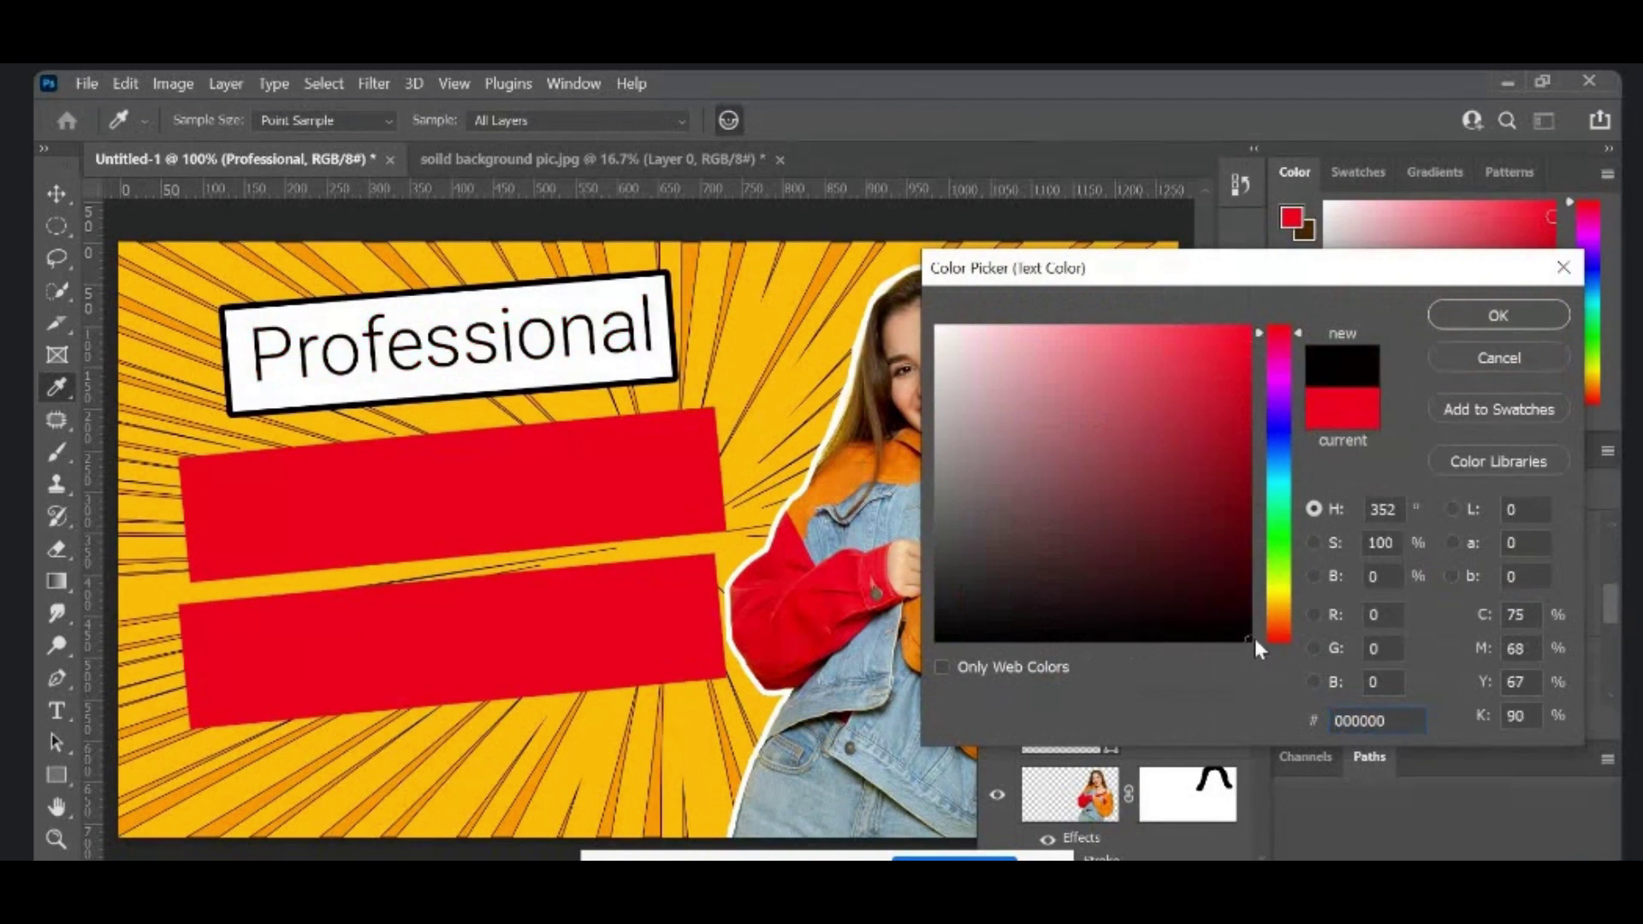
click(1497, 315)
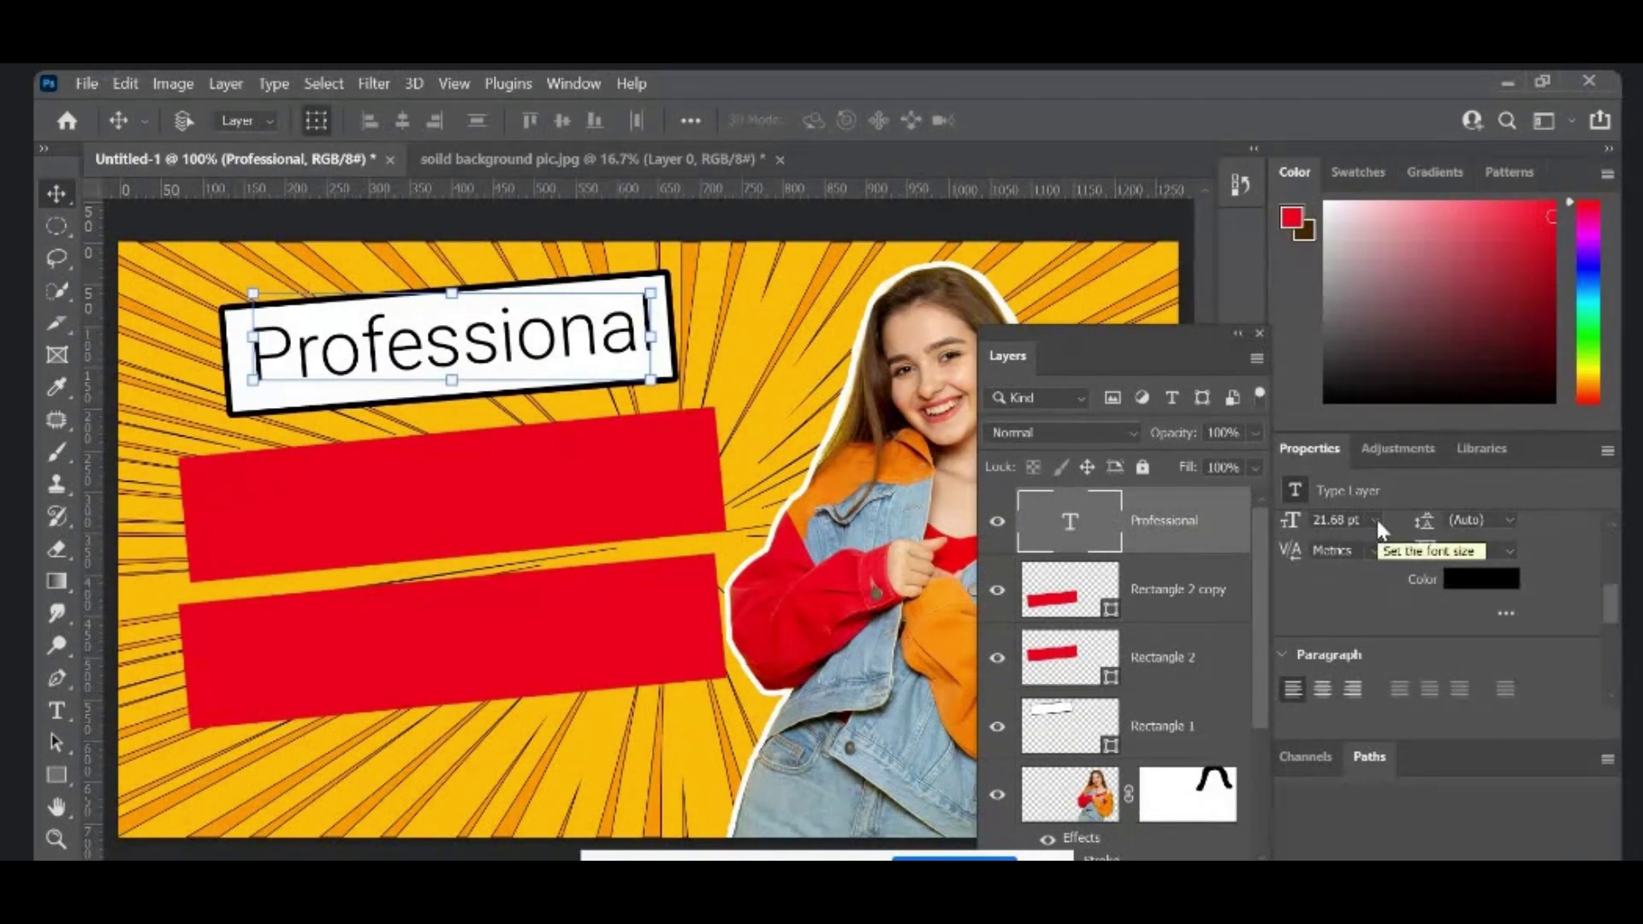
Step: Style Professional in Medium Italic after trying Bold, nudge it left, and add an empty layer above
drag(1610, 605, 1610, 689)
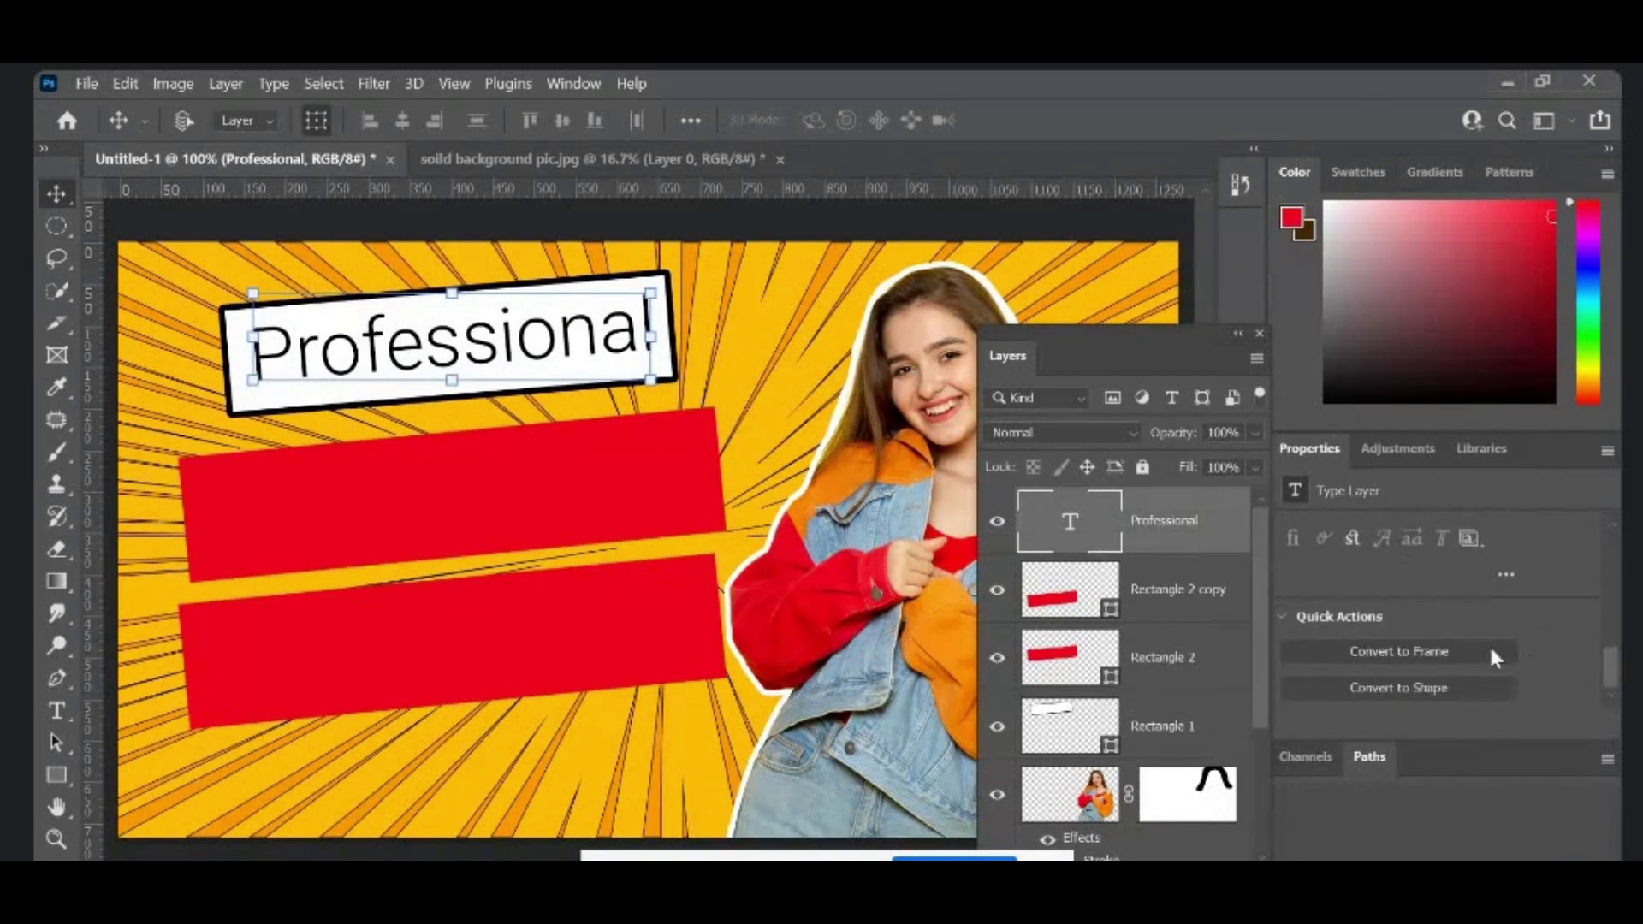
drag(1610, 675, 1609, 608)
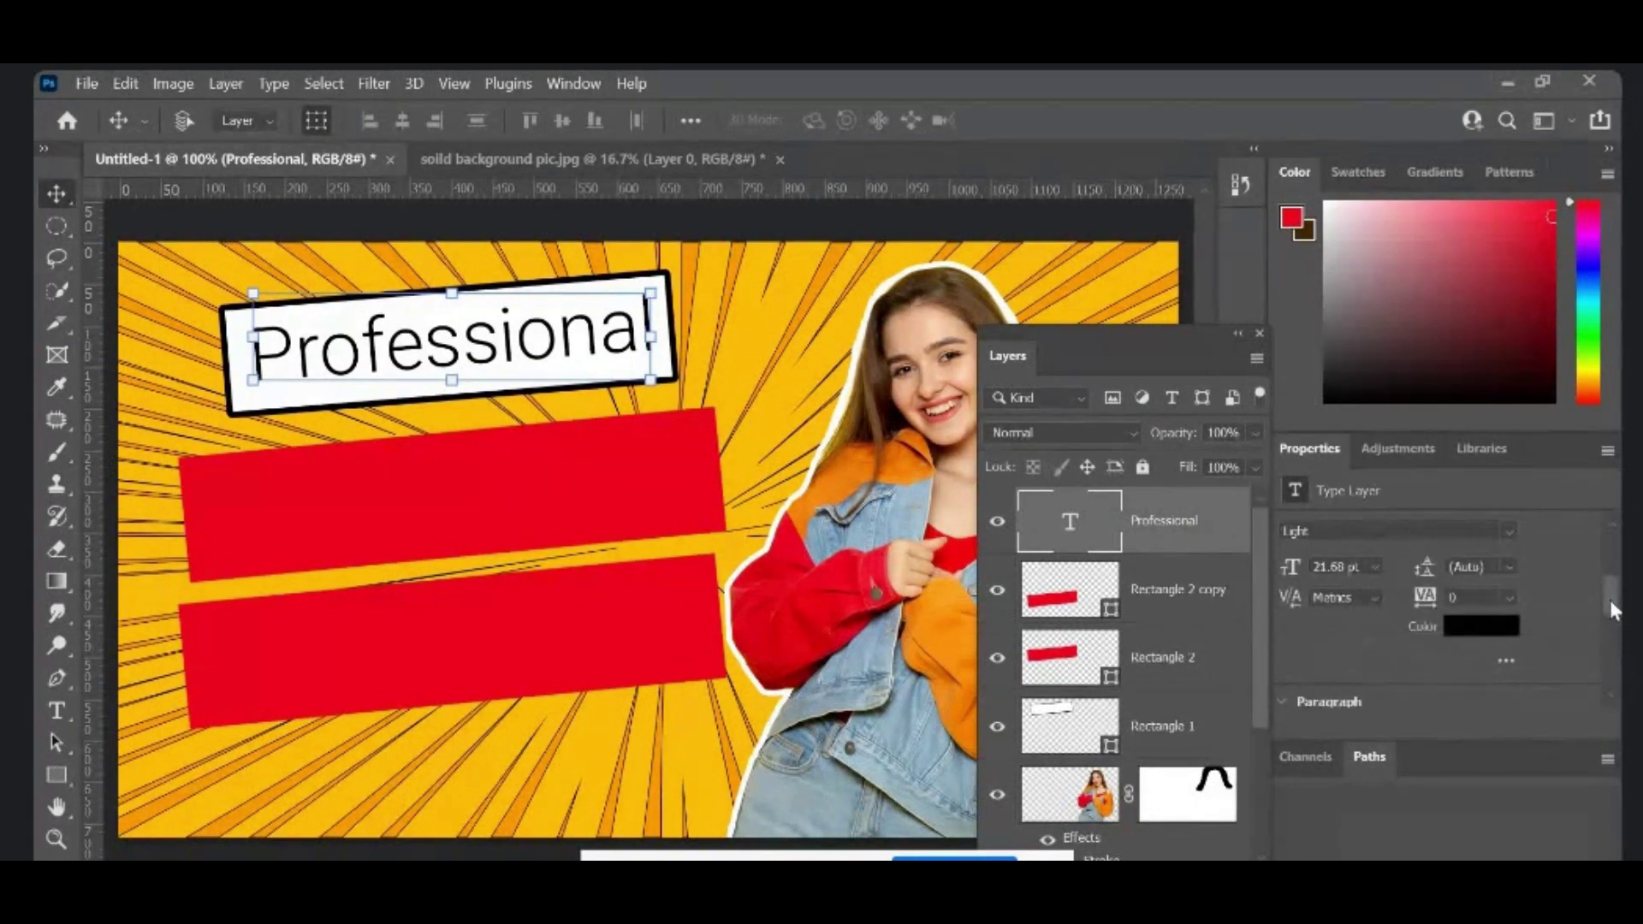
click(1507, 538)
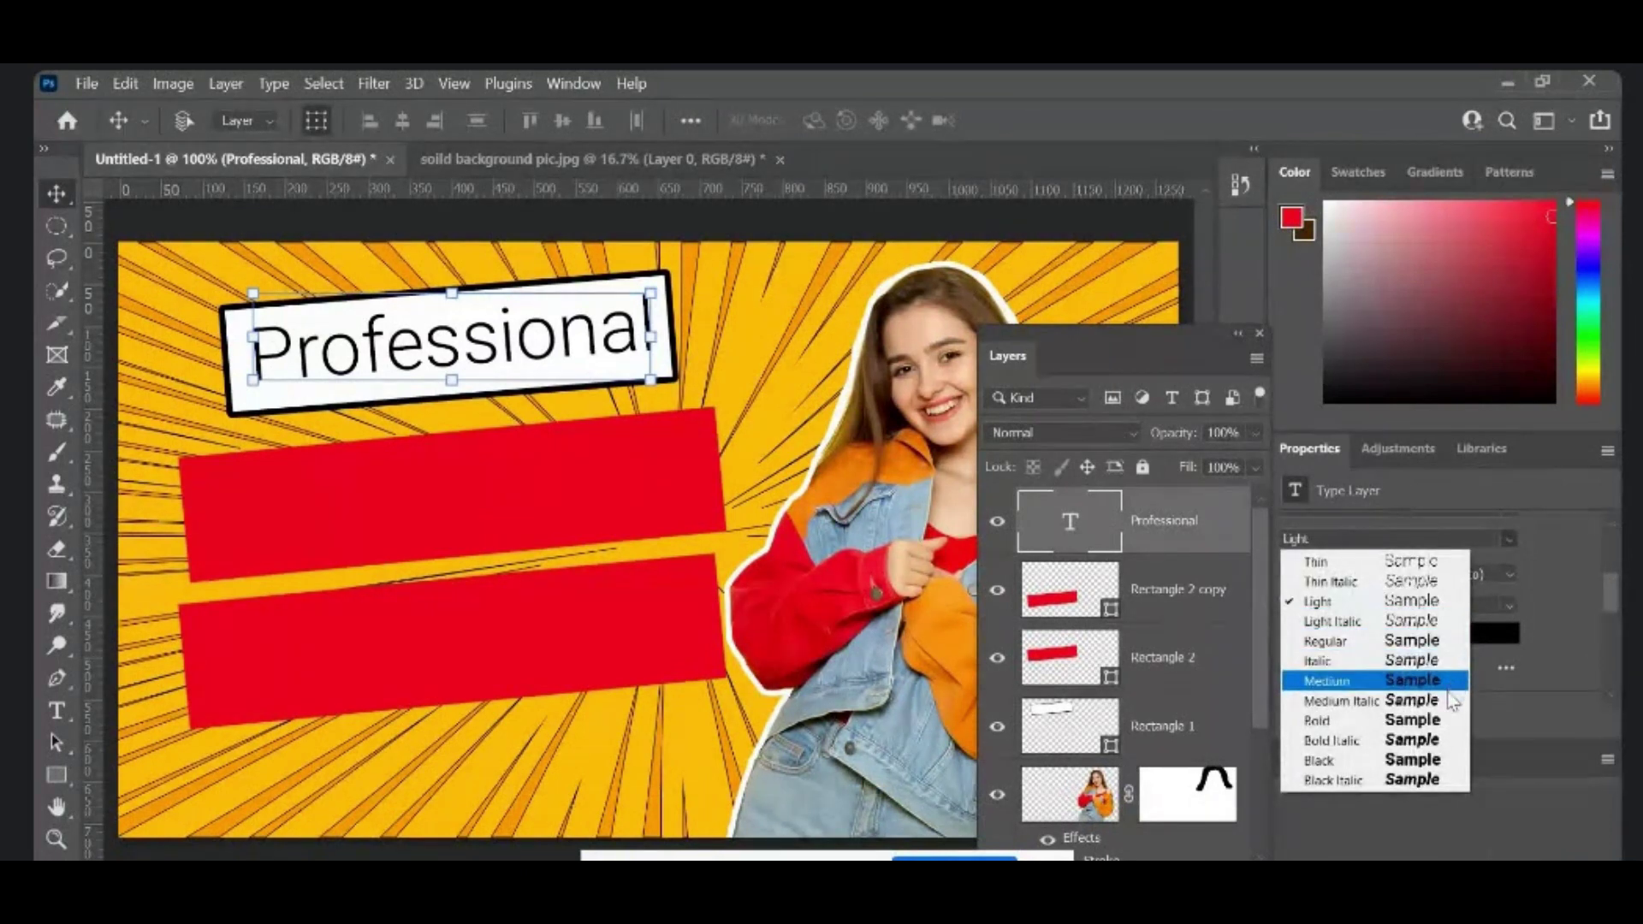
click(1412, 701)
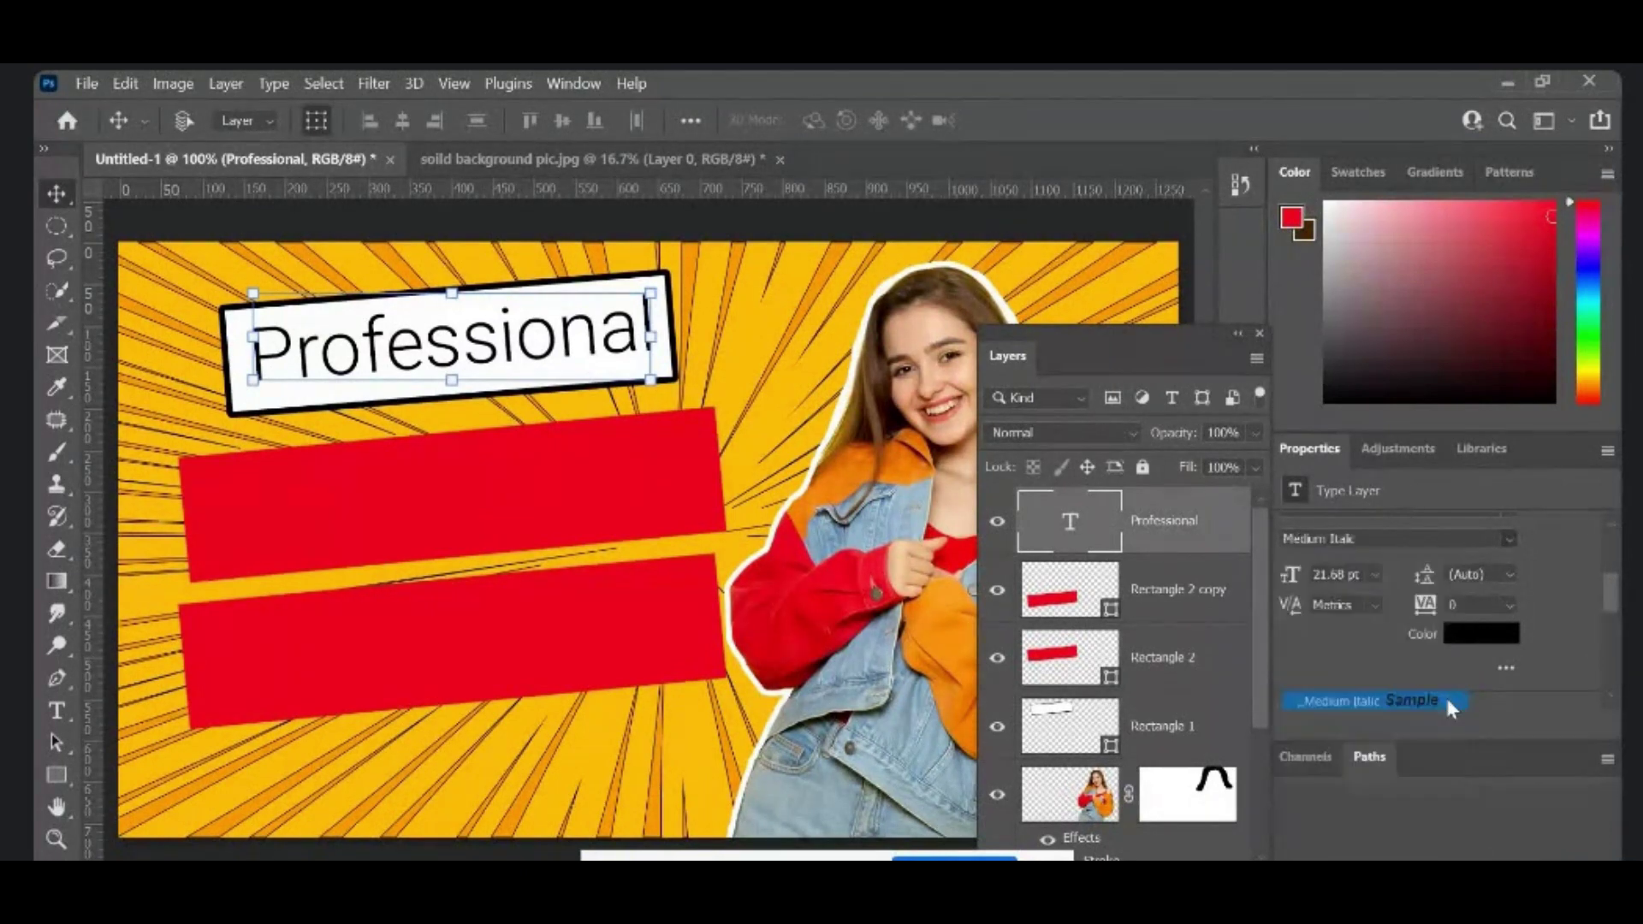
click(1508, 537)
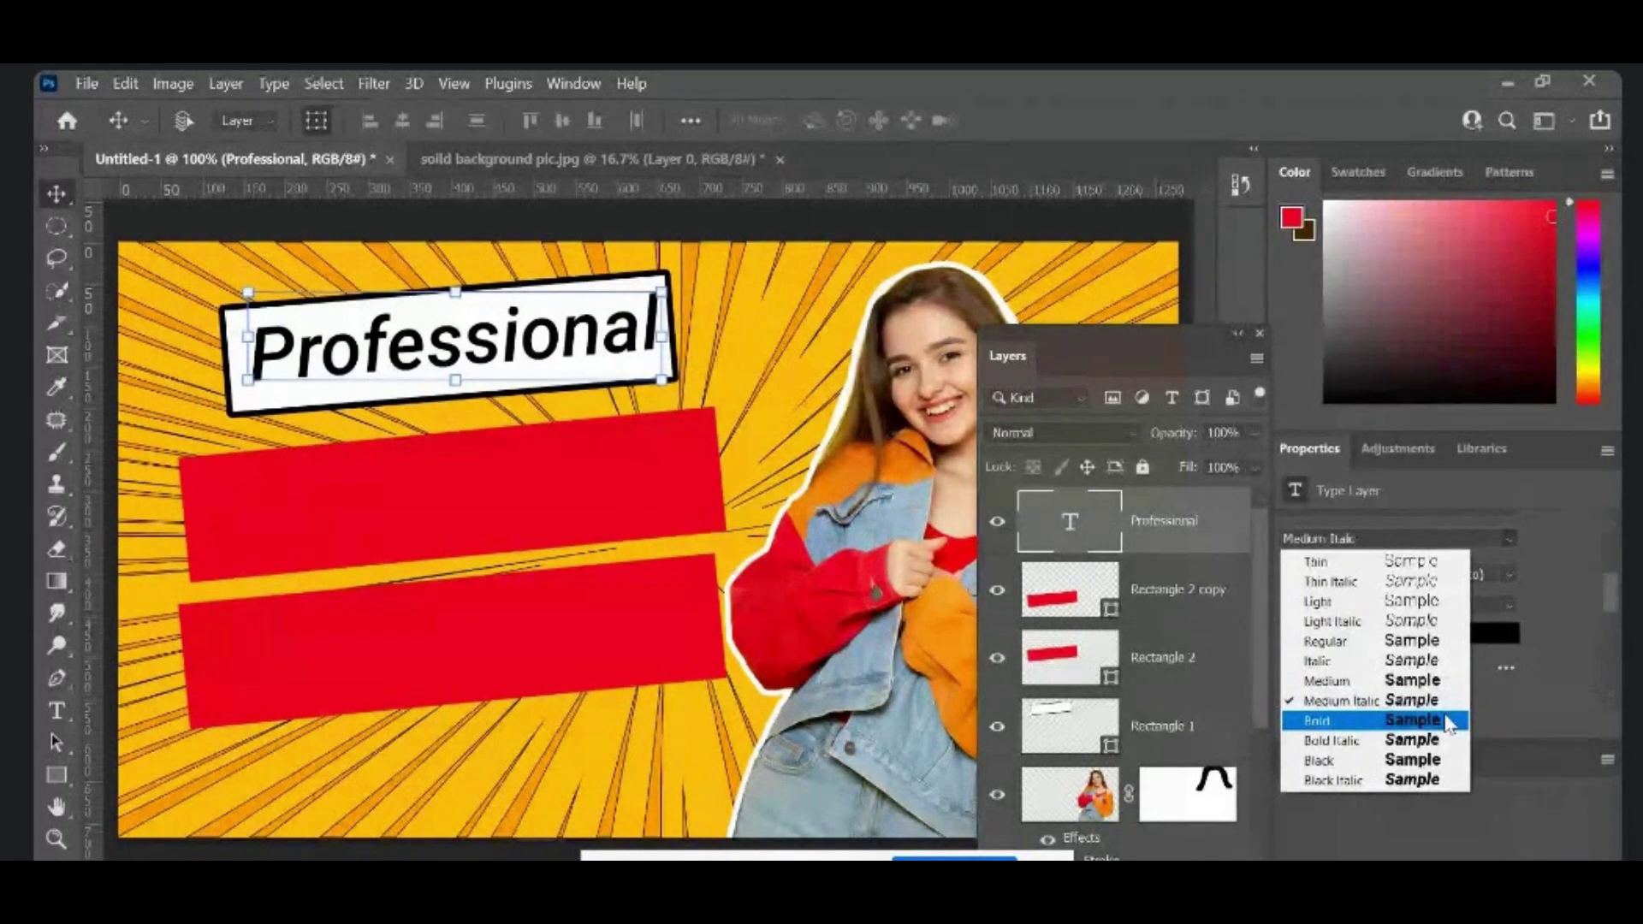
click(1446, 721)
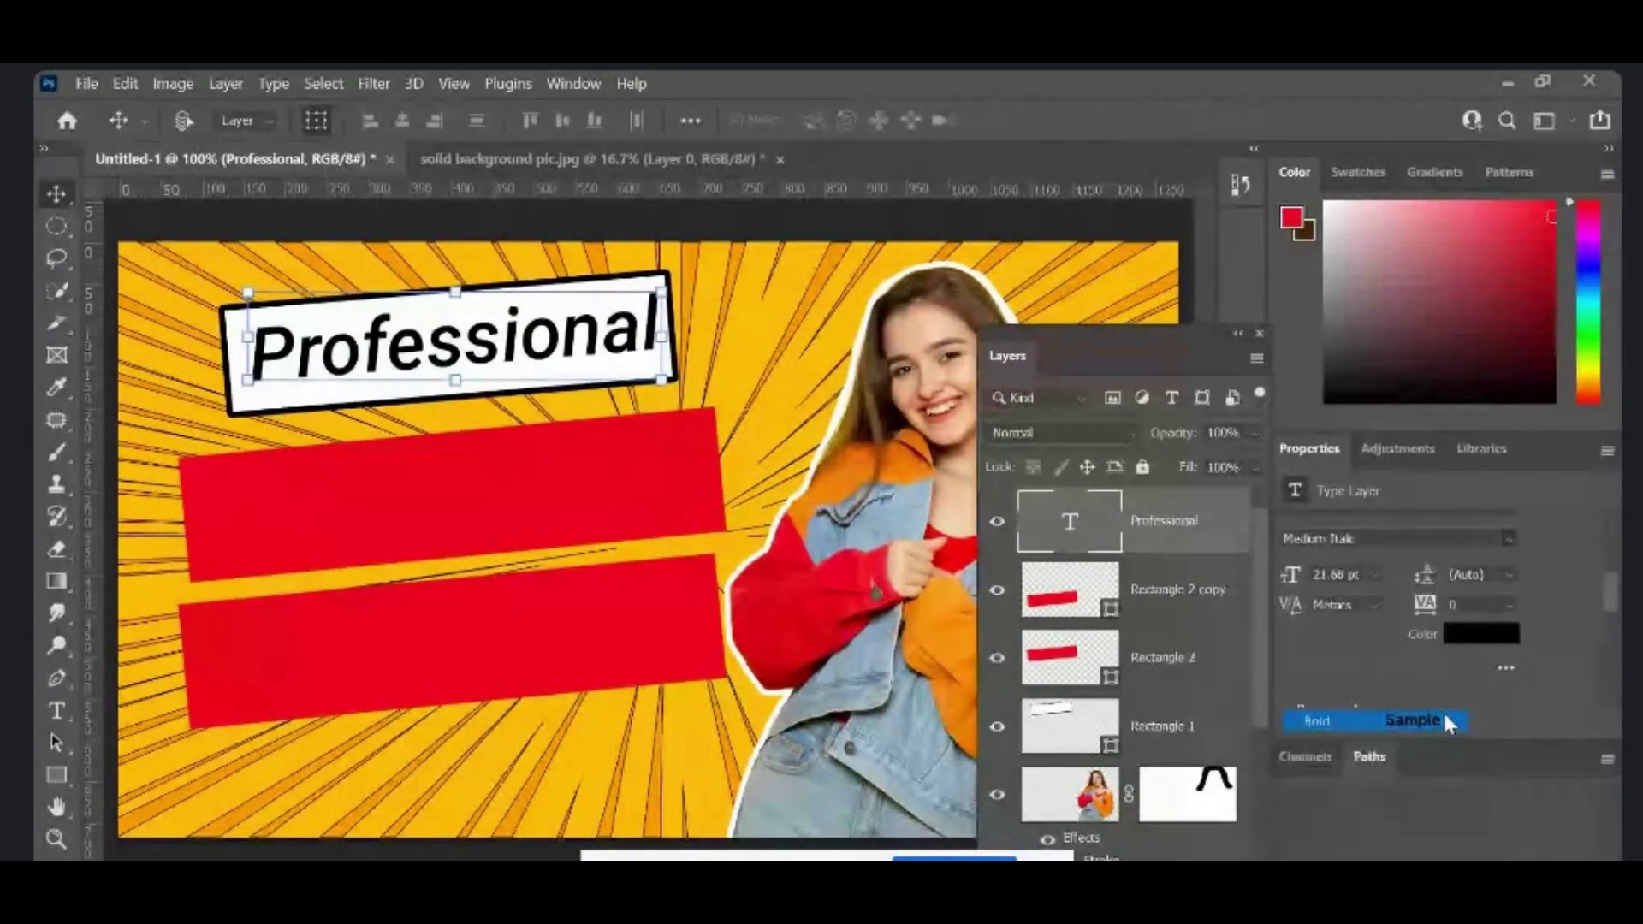
click(1507, 532)
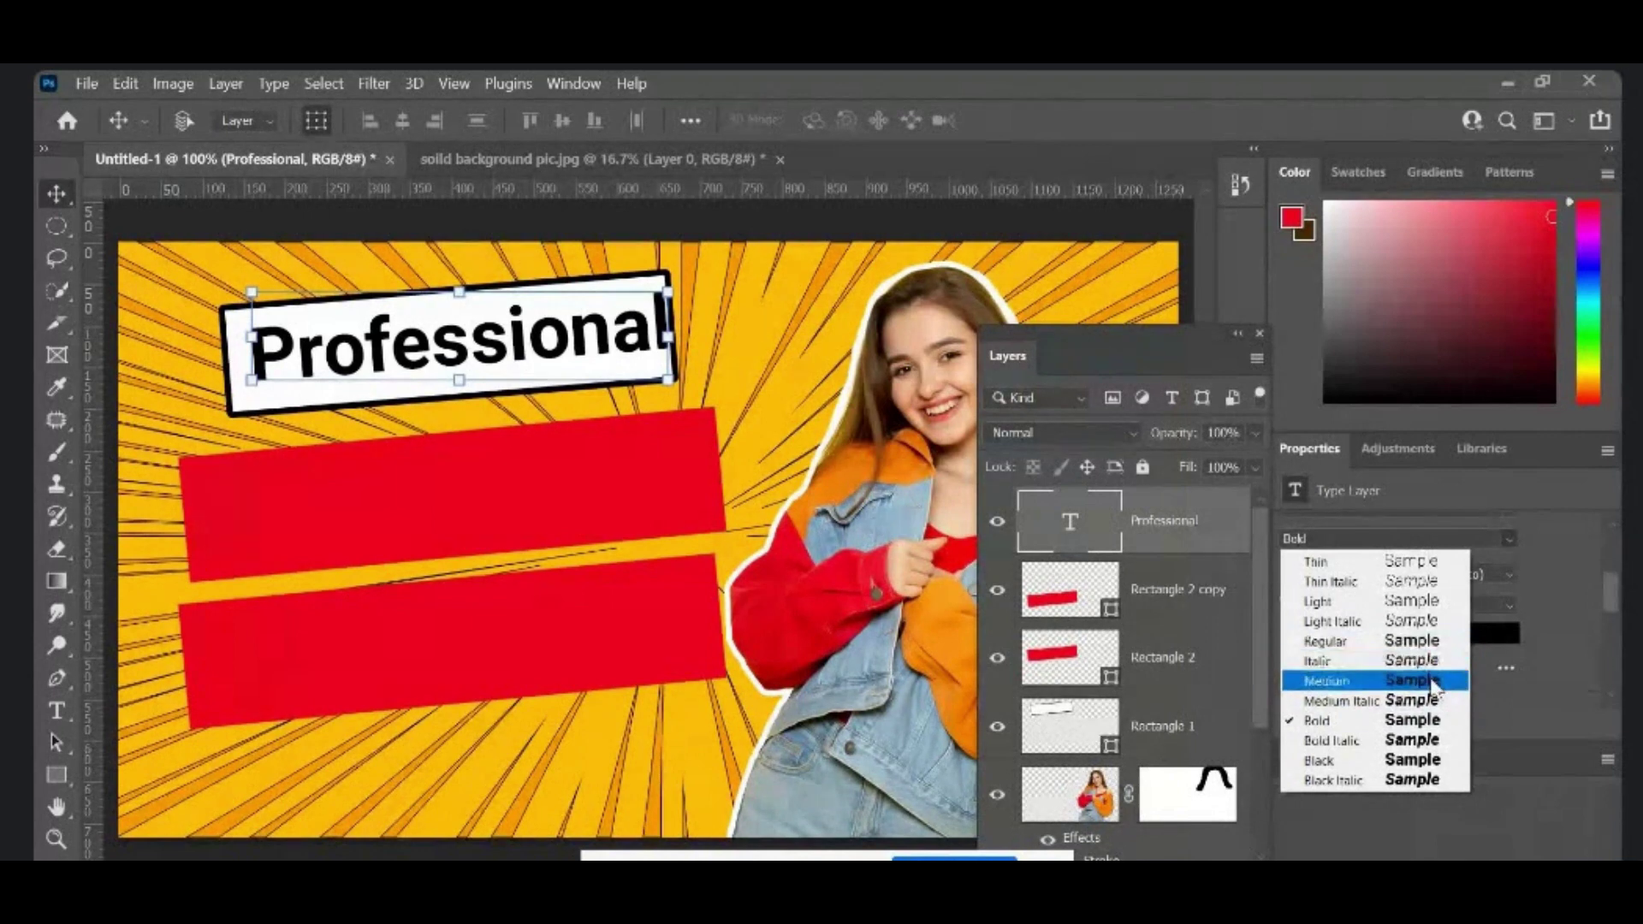
click(1431, 700)
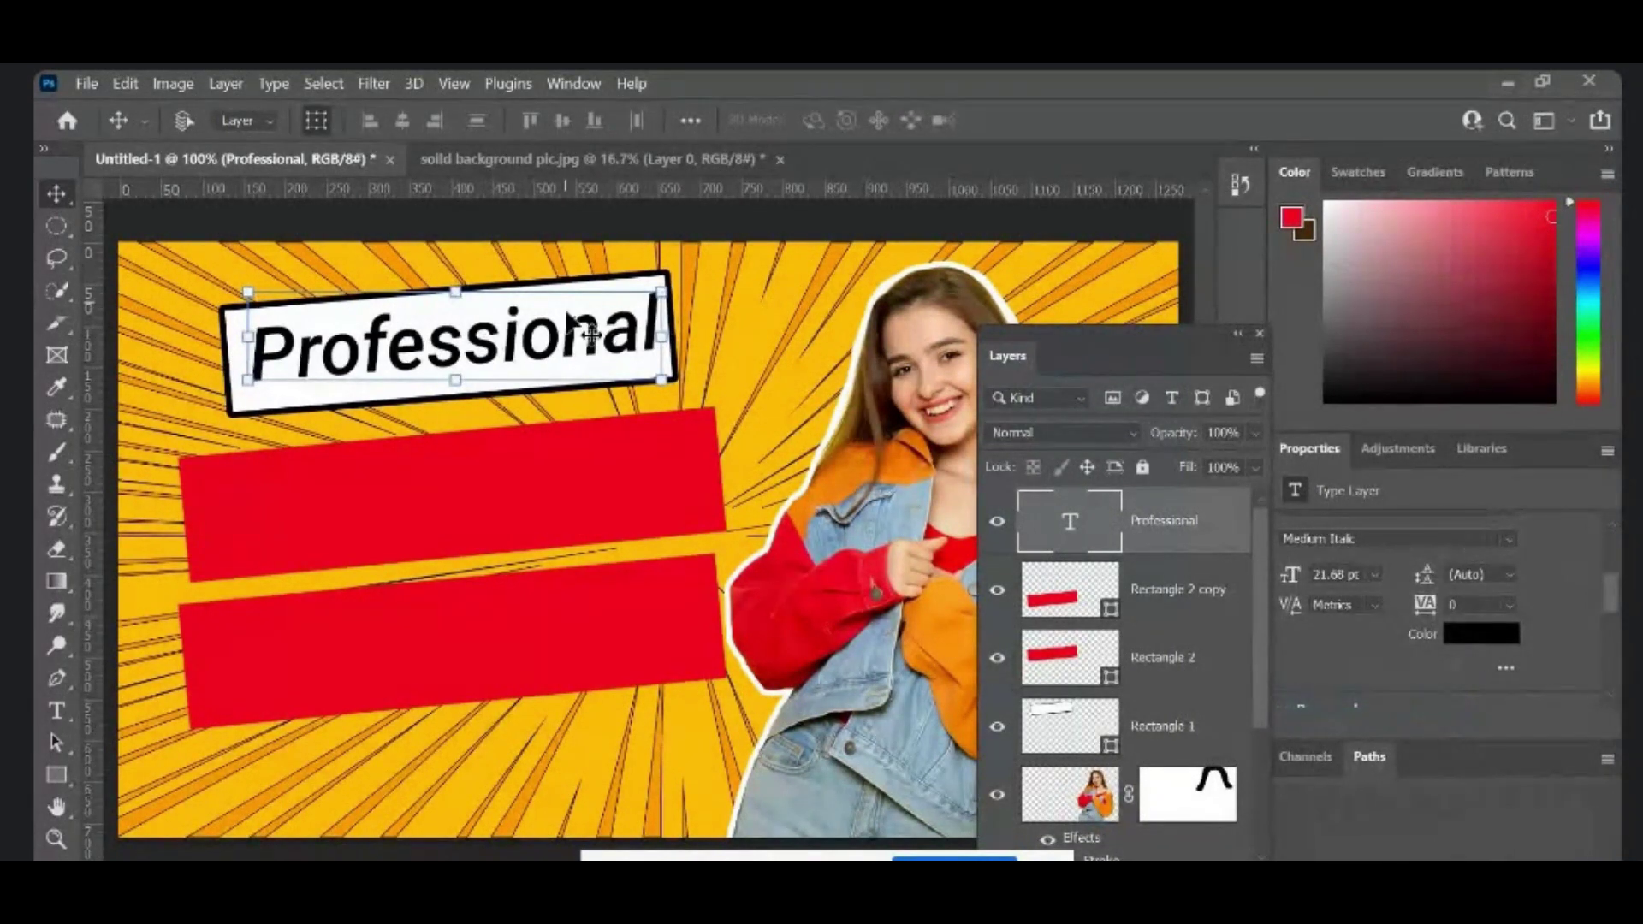
drag(571, 329, 564, 335)
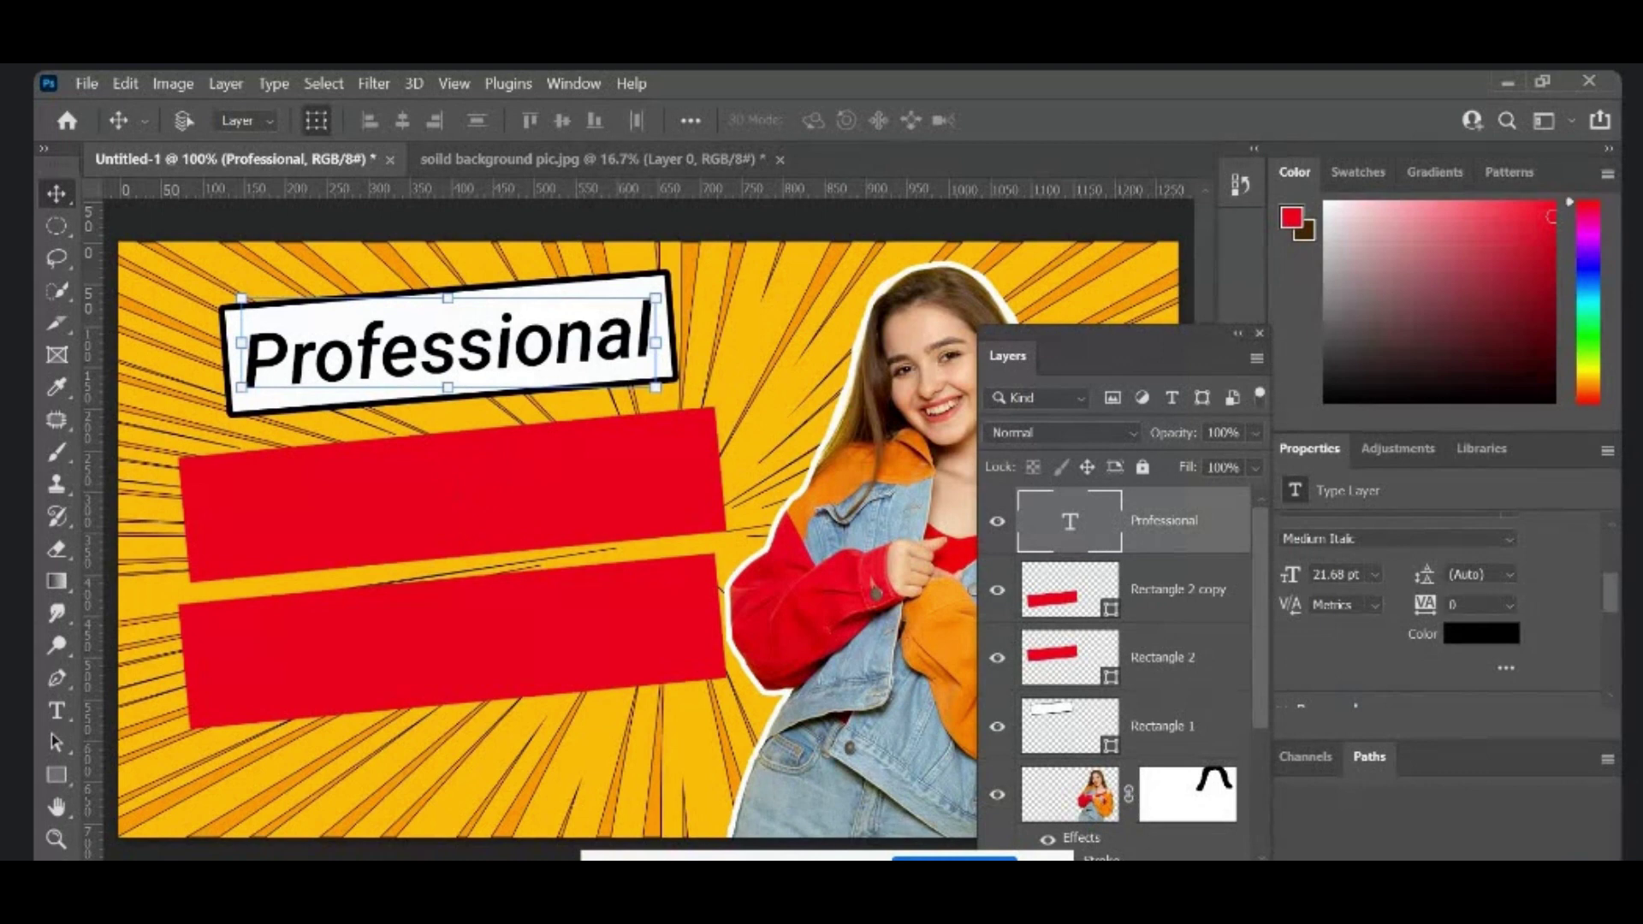
key(ctrl+shift+alt+n)
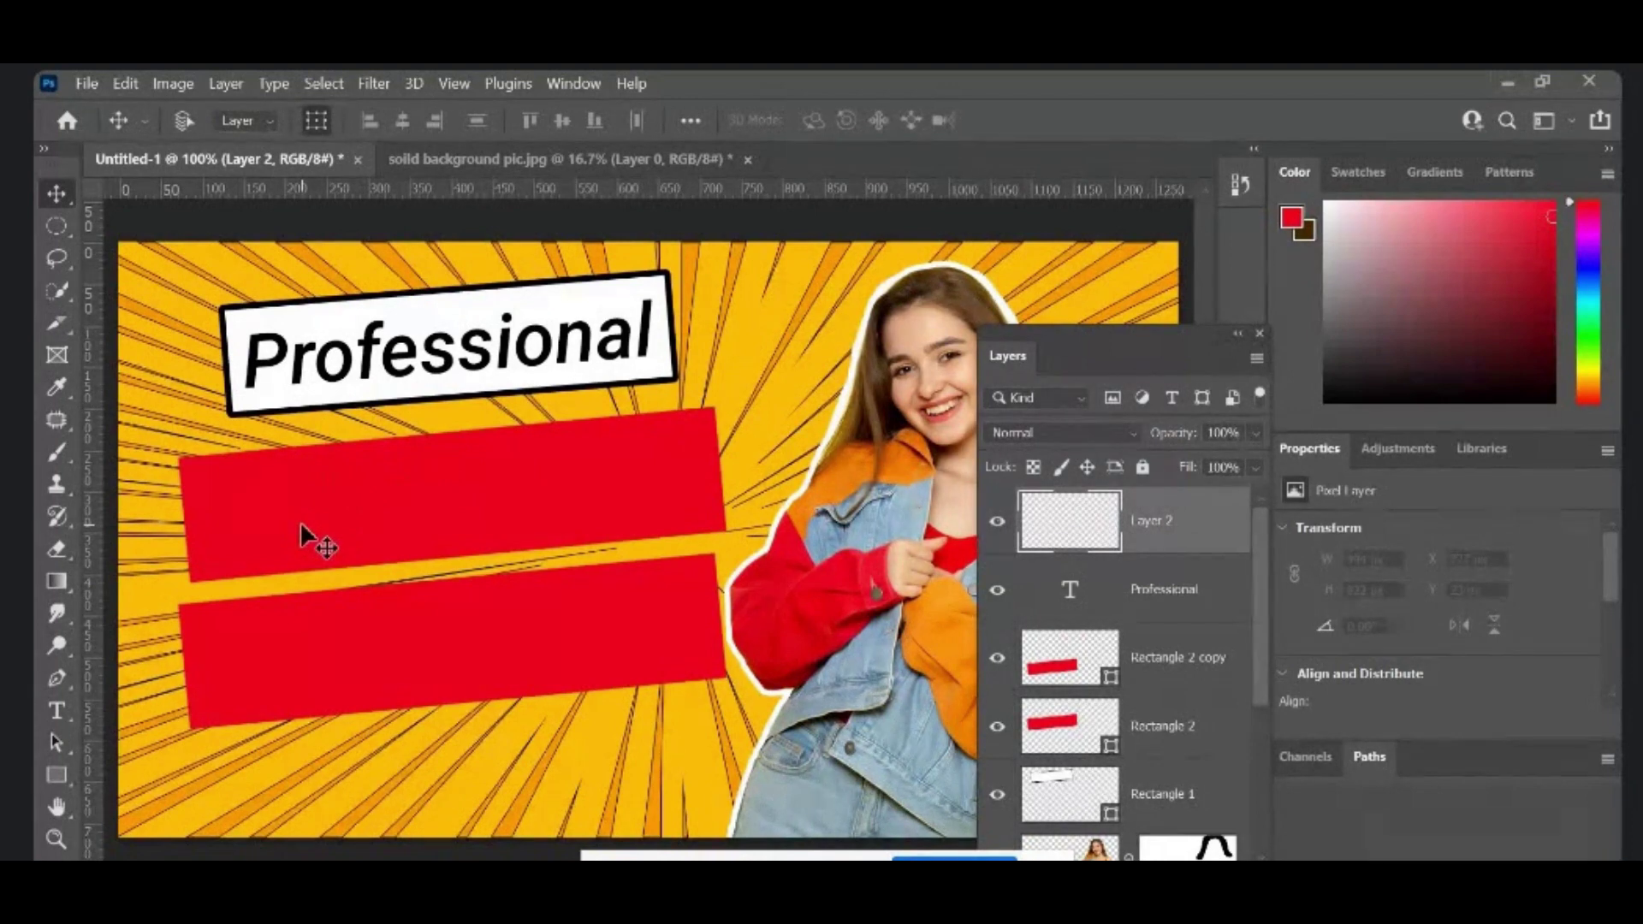
Step: Type 'Youtube' in black italic on the upper red banner, capitalising the Y, and commit
click(64, 710)
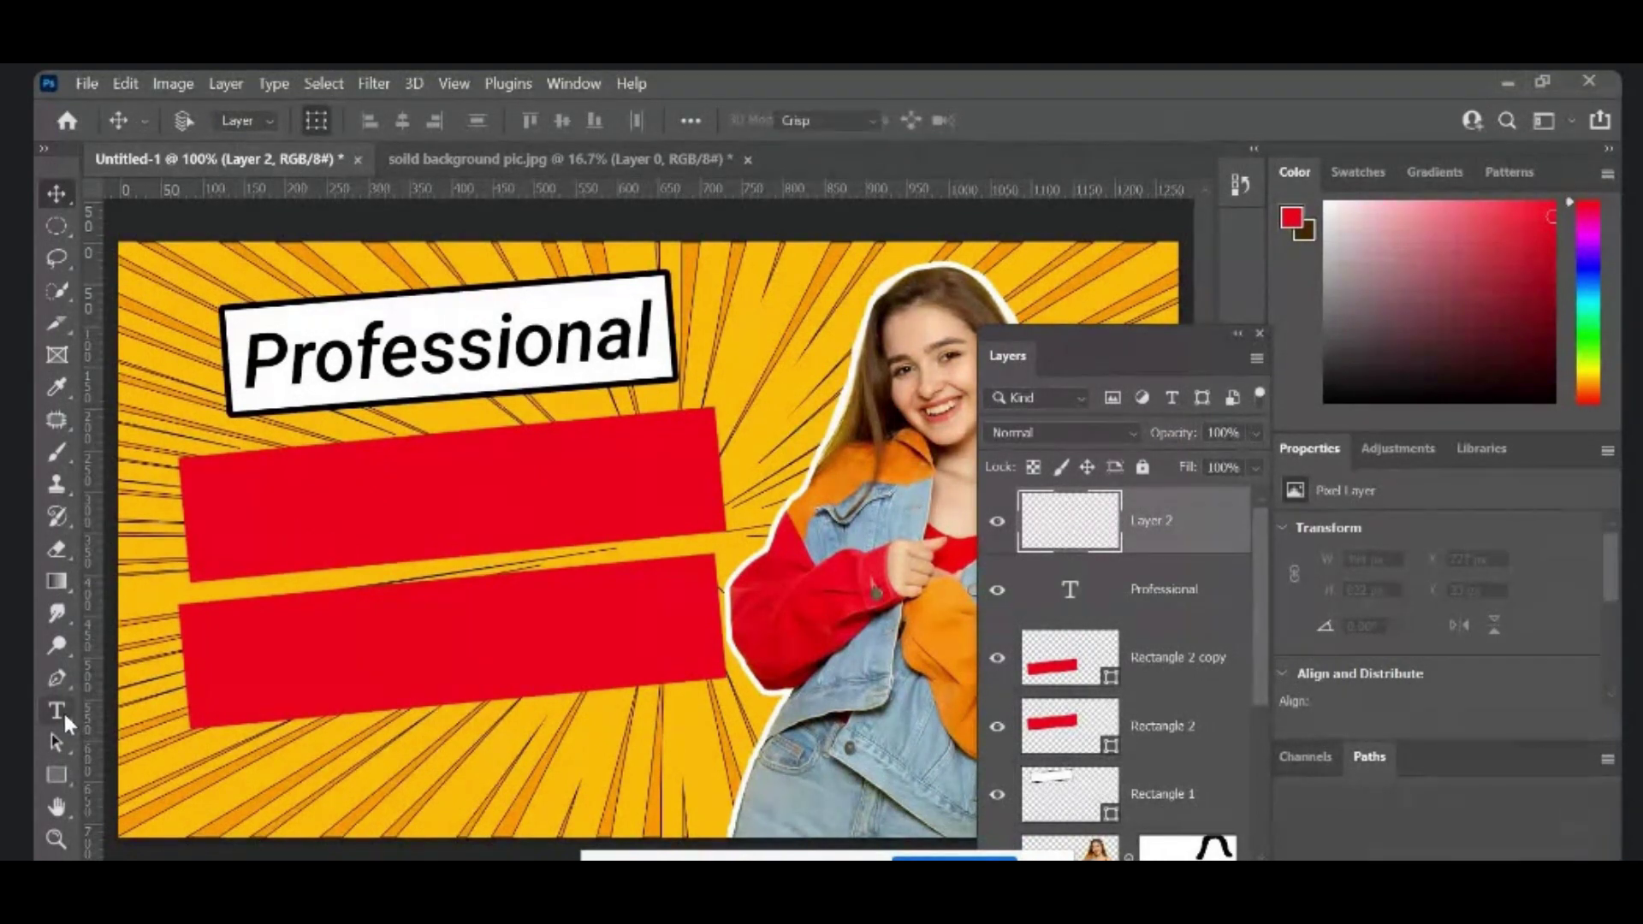
click(283, 501)
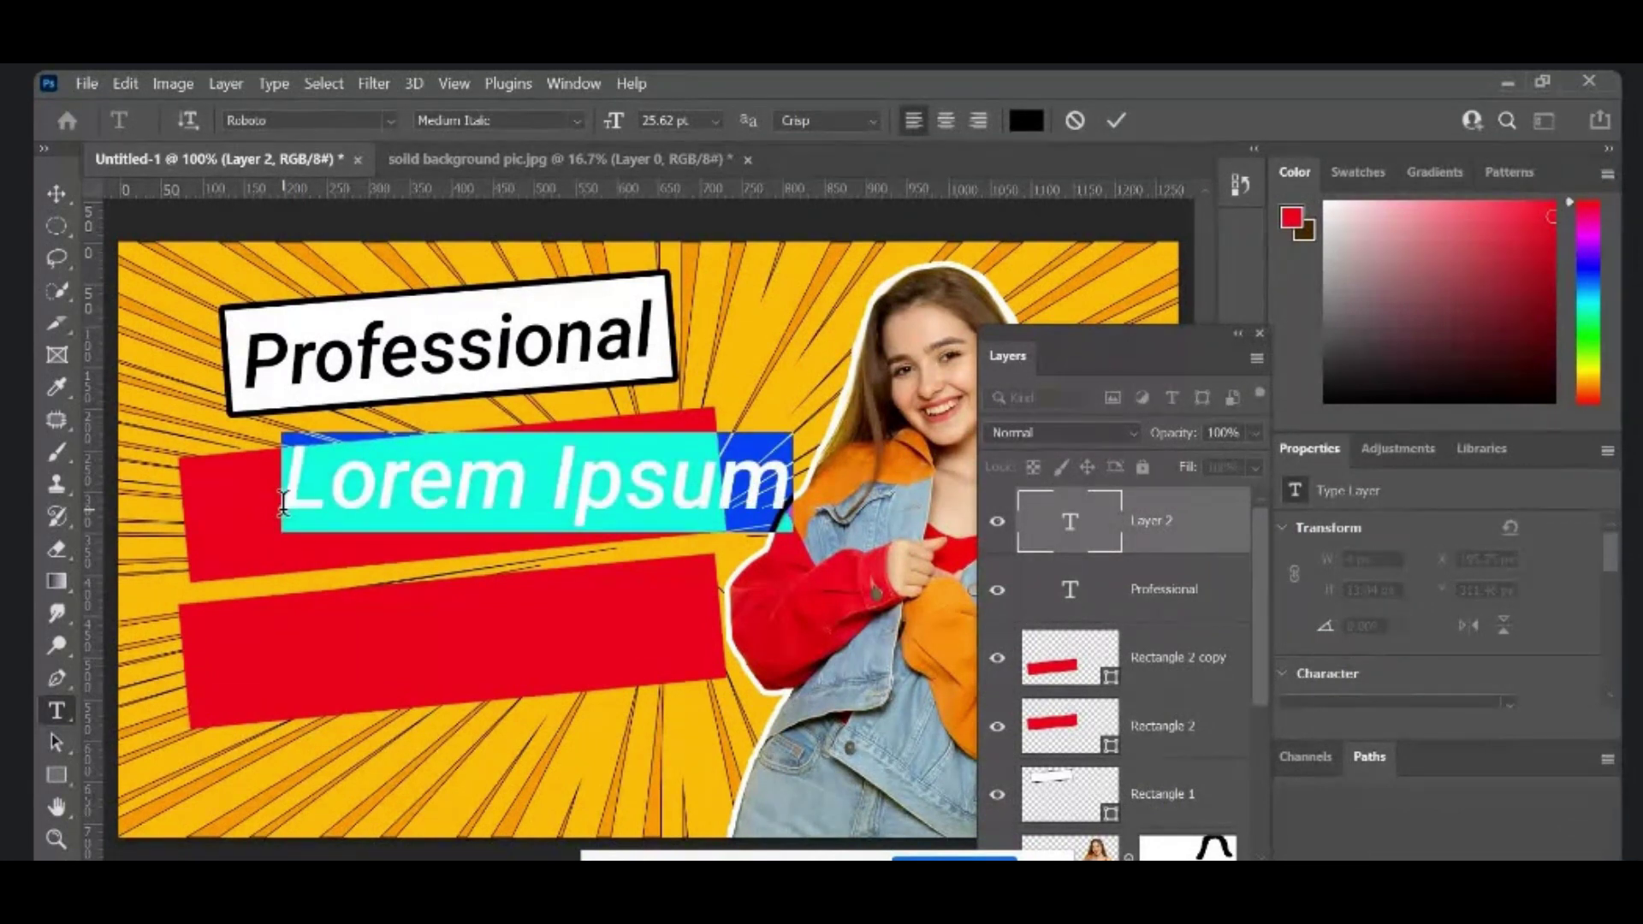
text(youtu)
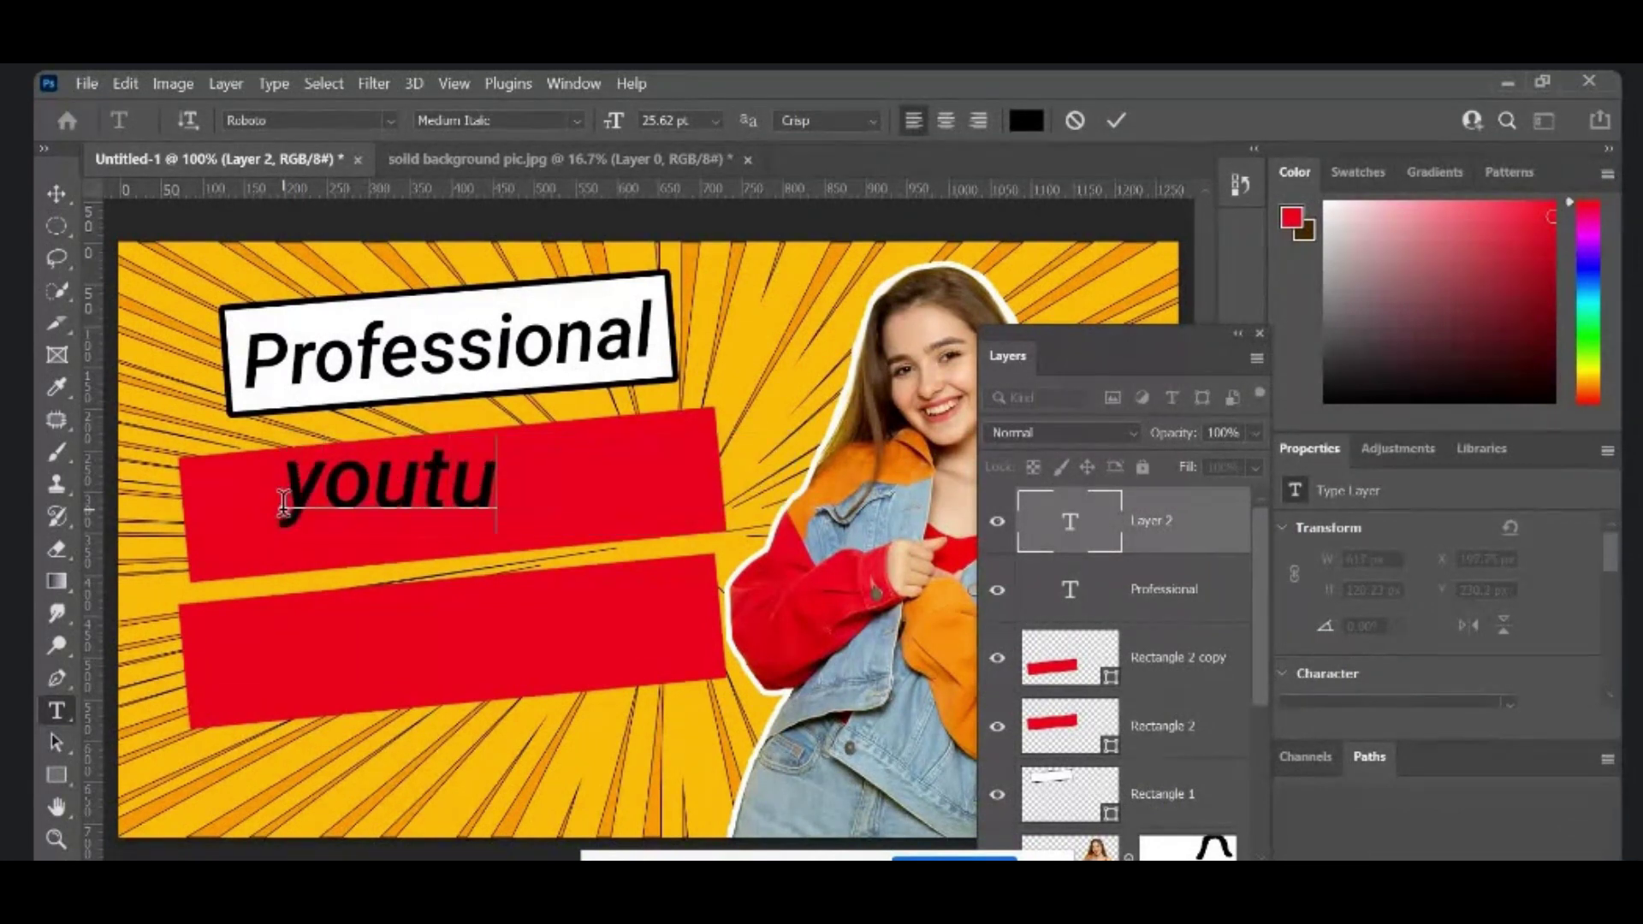
text(be)
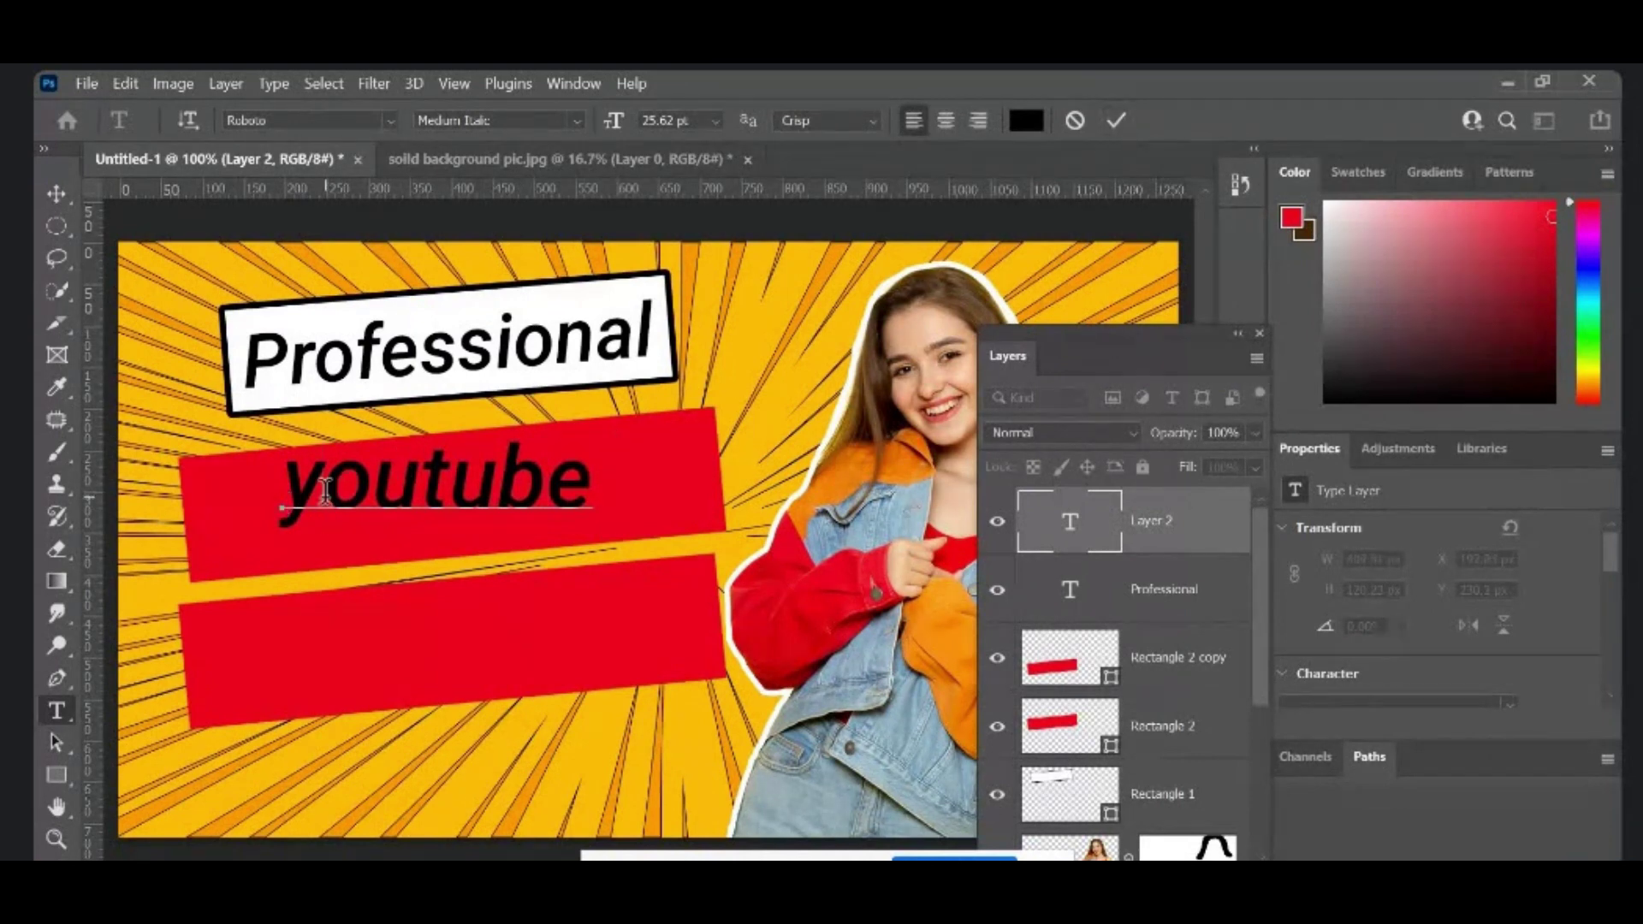
key(Delete)
text(Y)
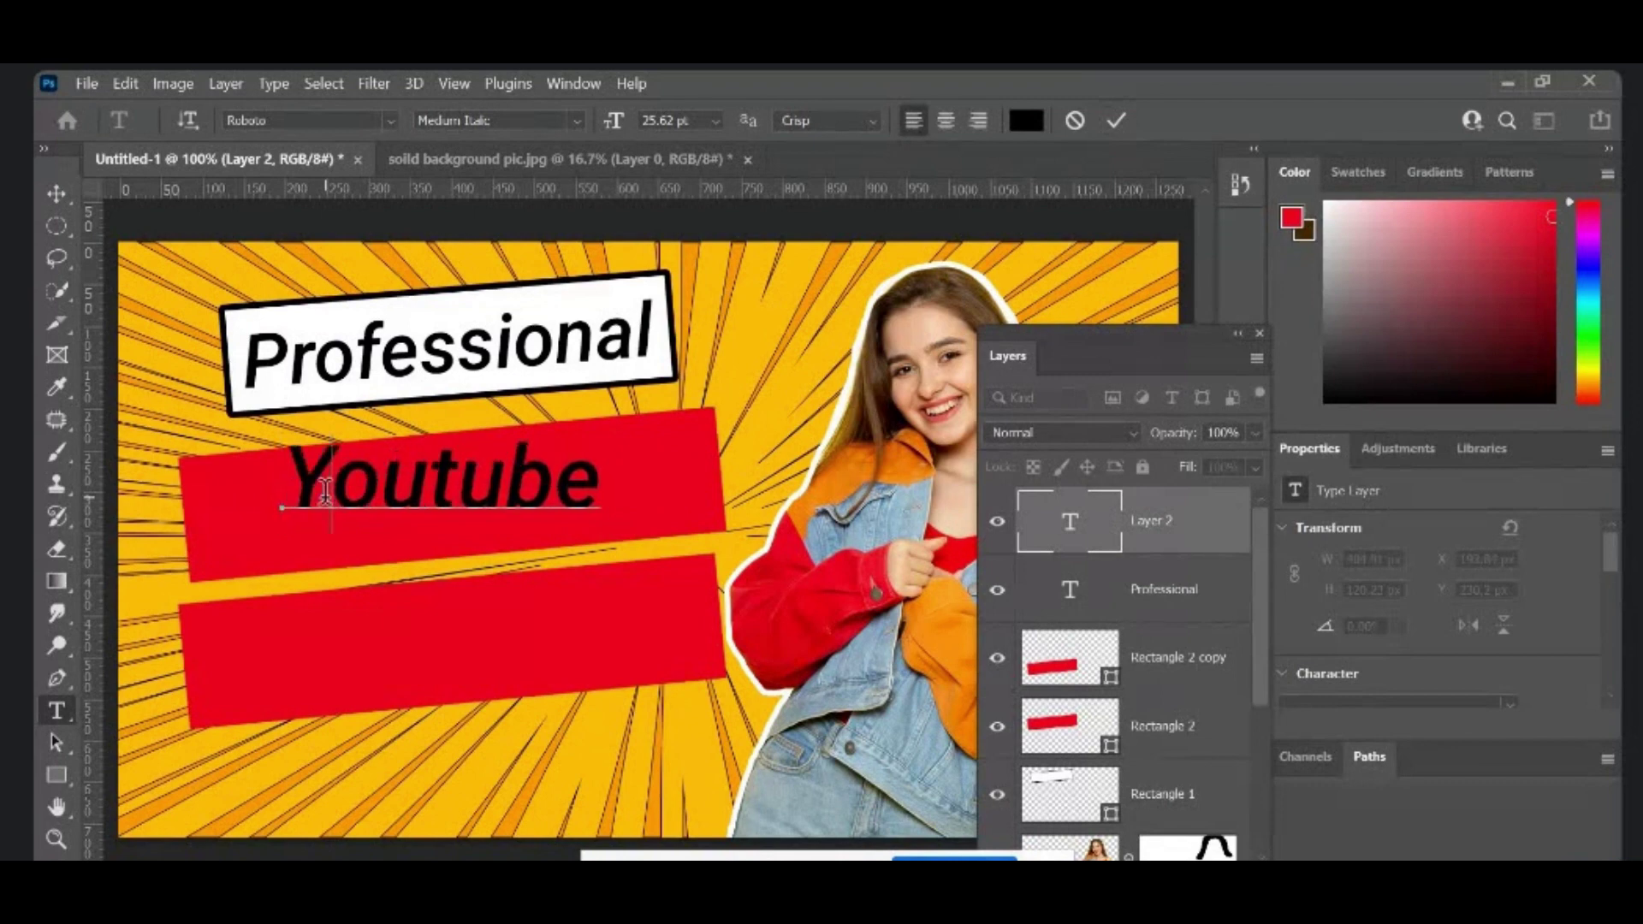
click(1117, 120)
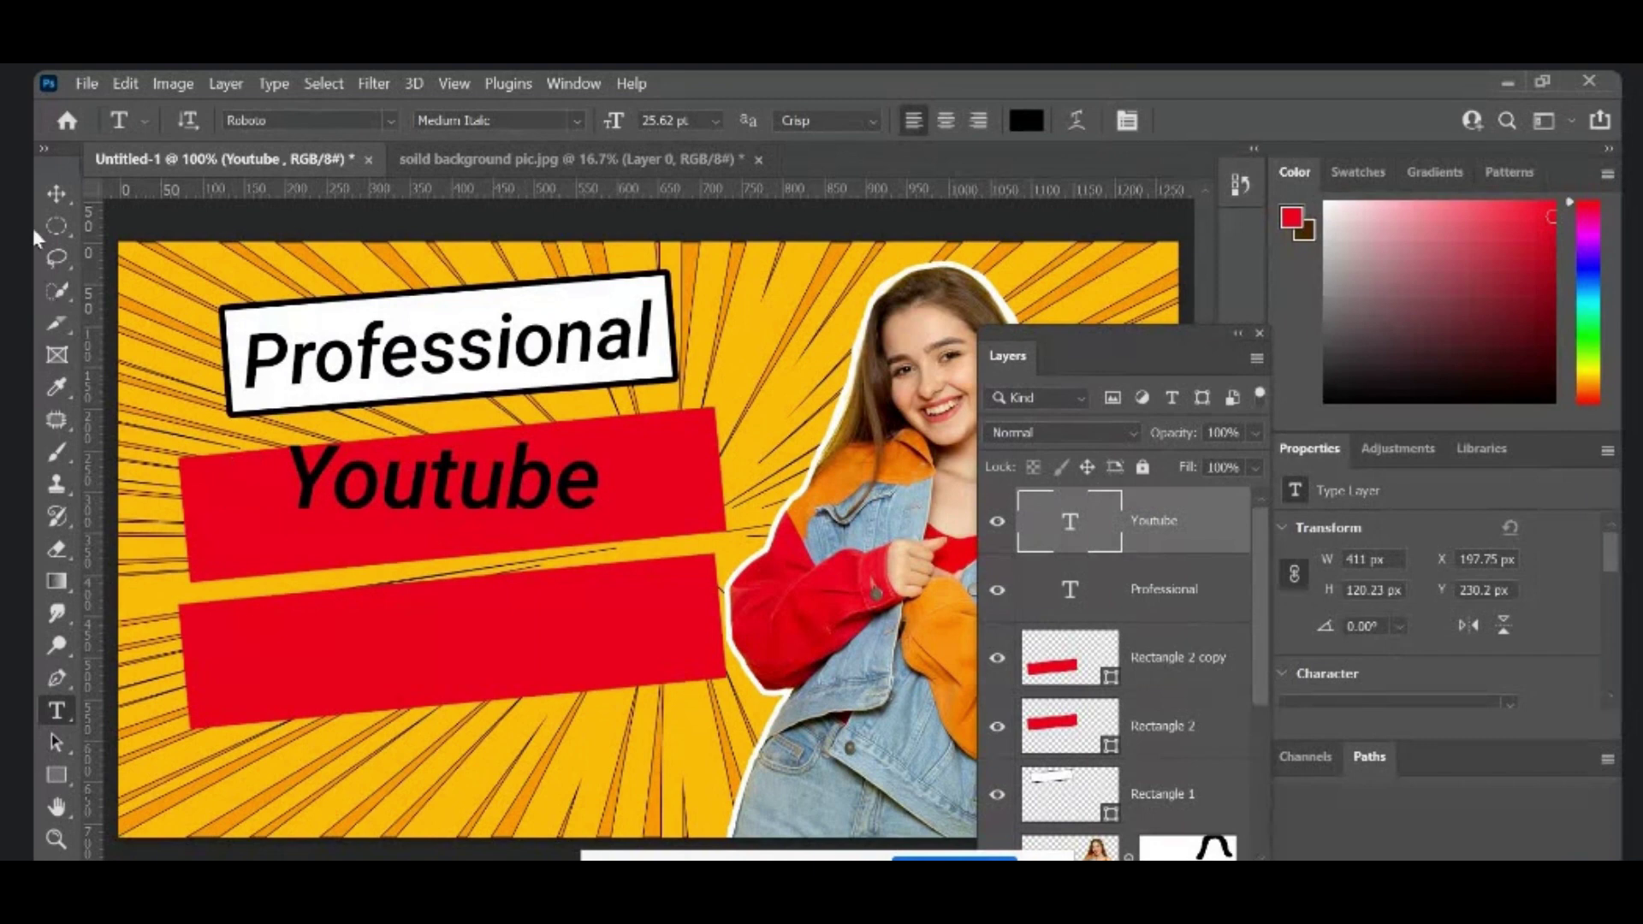
Step: Enlarge the Youtube text to about 144% and tilt it about -6.8° across the upper red banner
click(56, 193)
drag(347, 492, 343, 520)
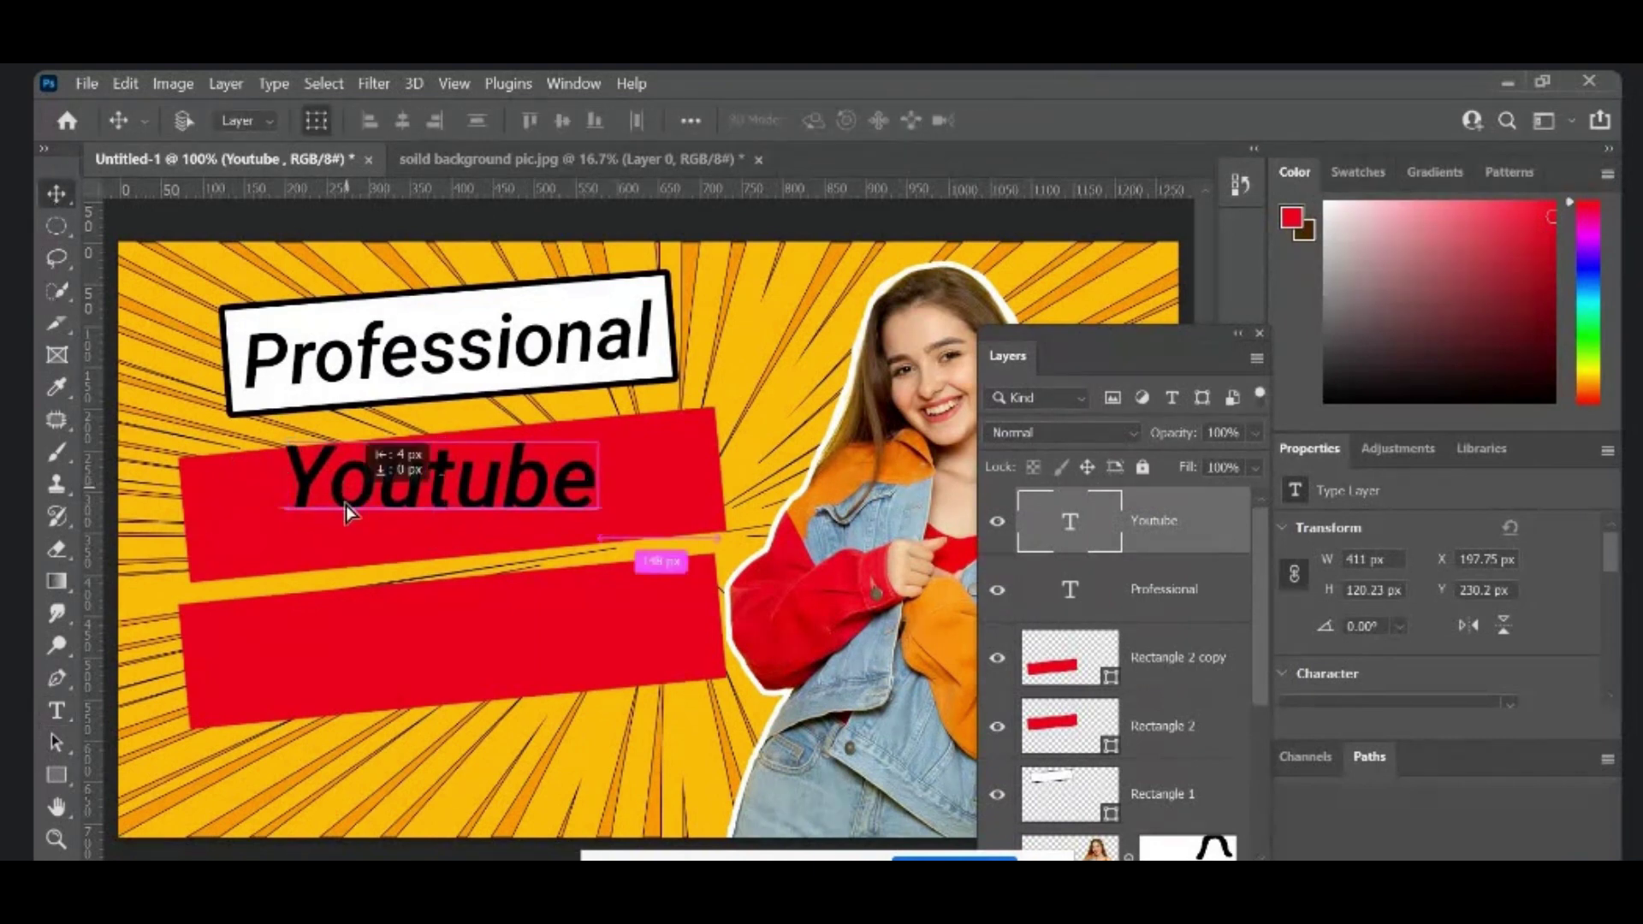
mouse_move(594, 534)
mouse_down()
mouse_move(633, 574)
mouse_move(707, 580)
mouse_up()
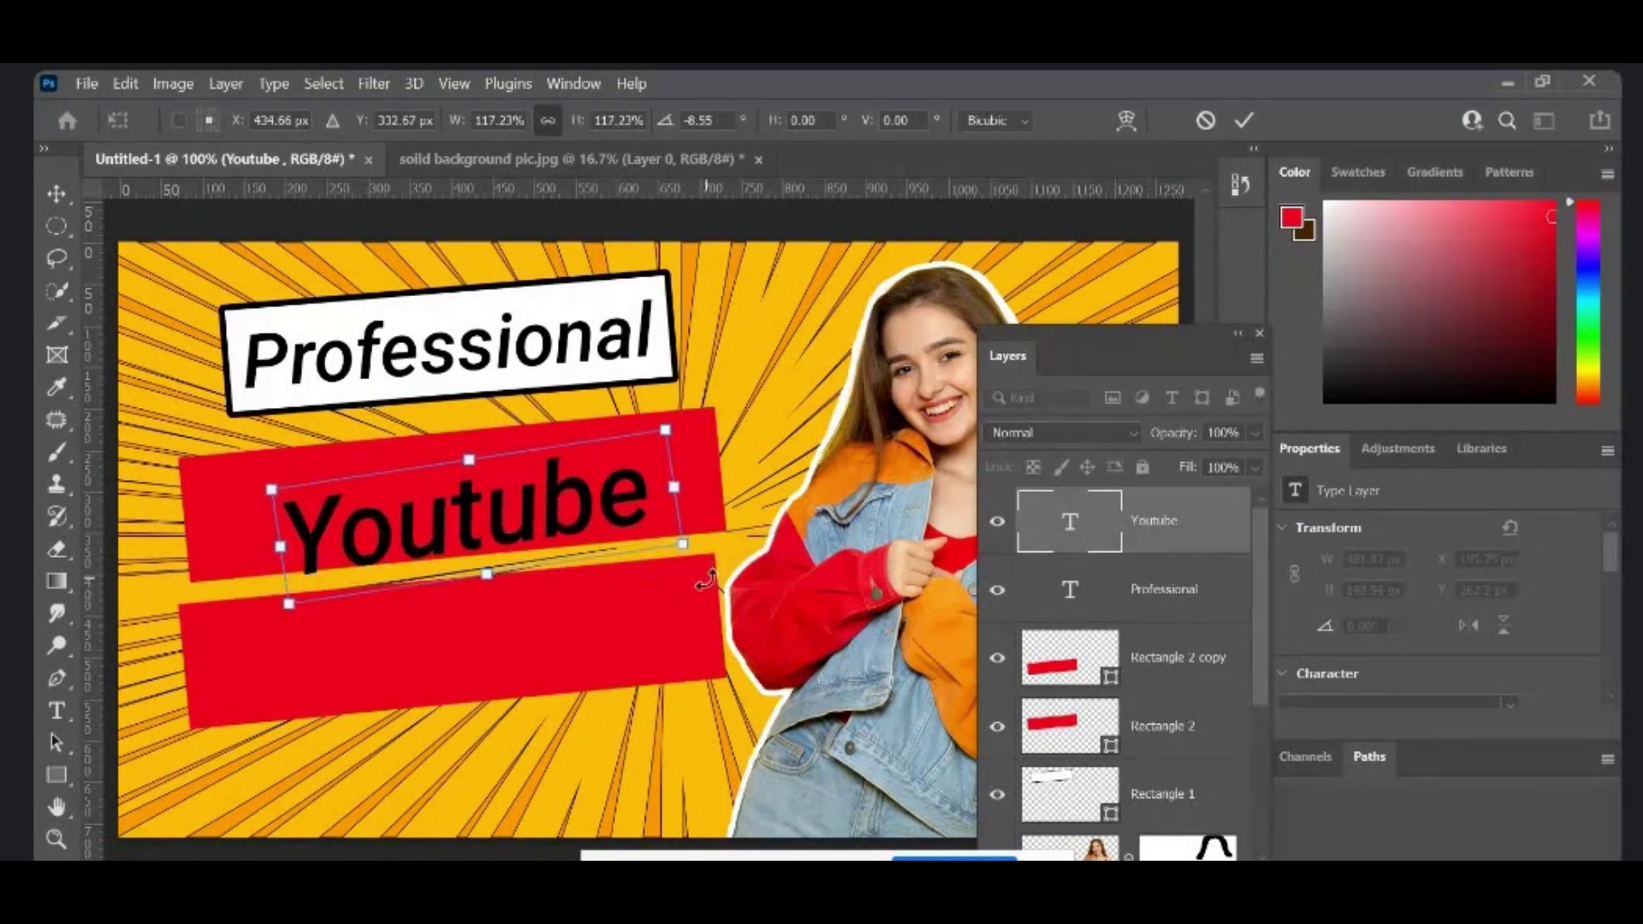
drag(601, 531, 582, 515)
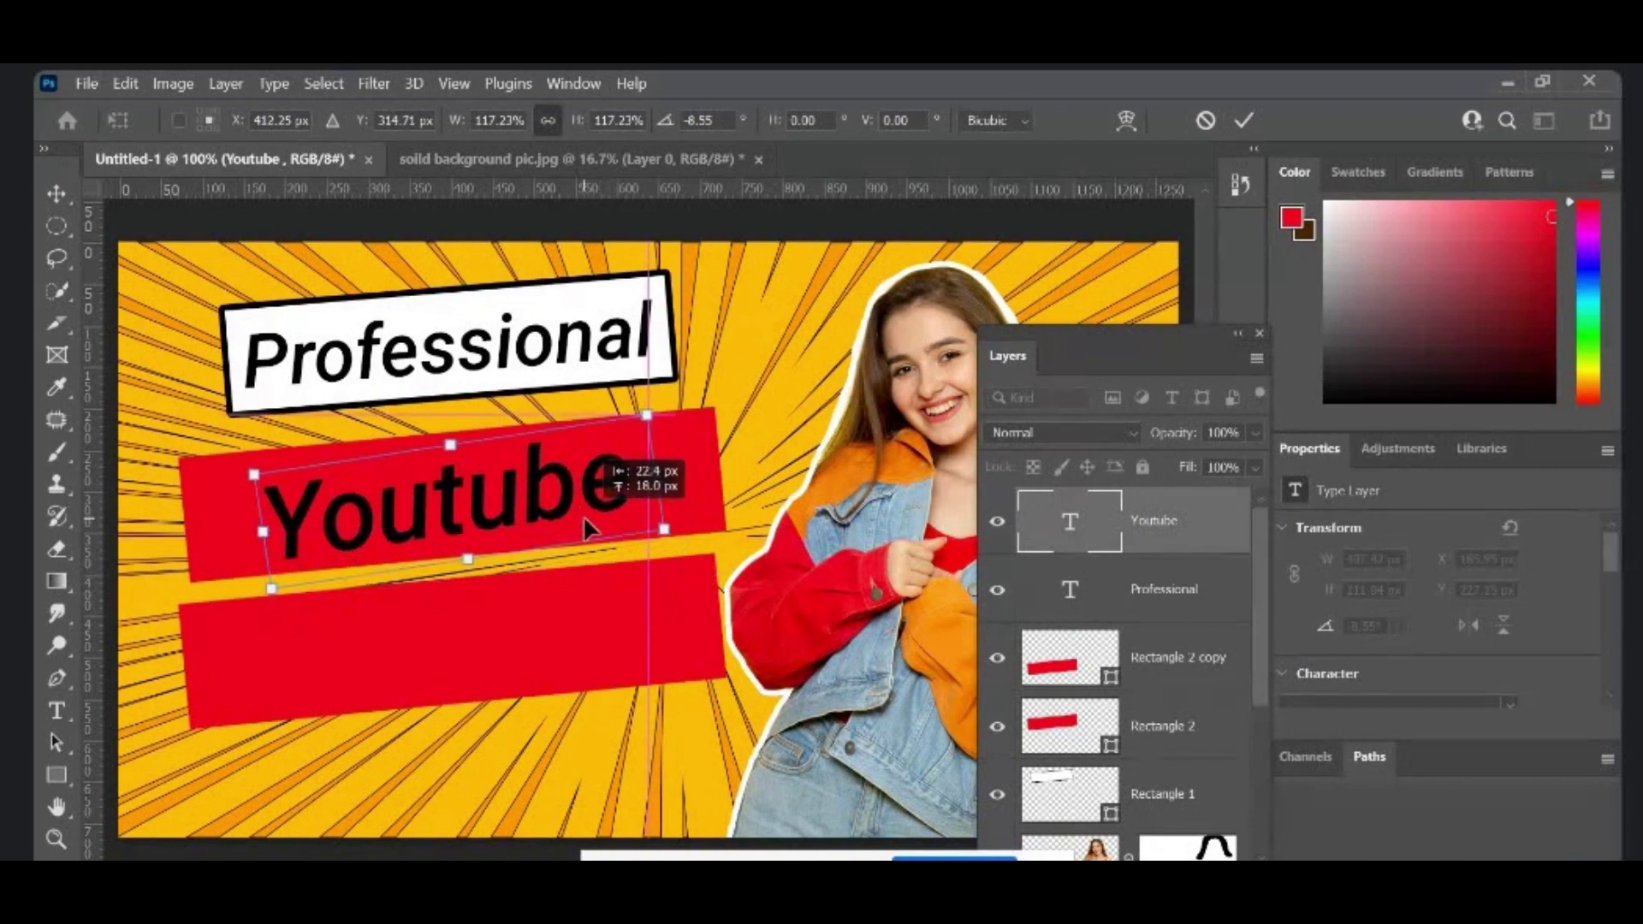
drag(662, 530, 708, 536)
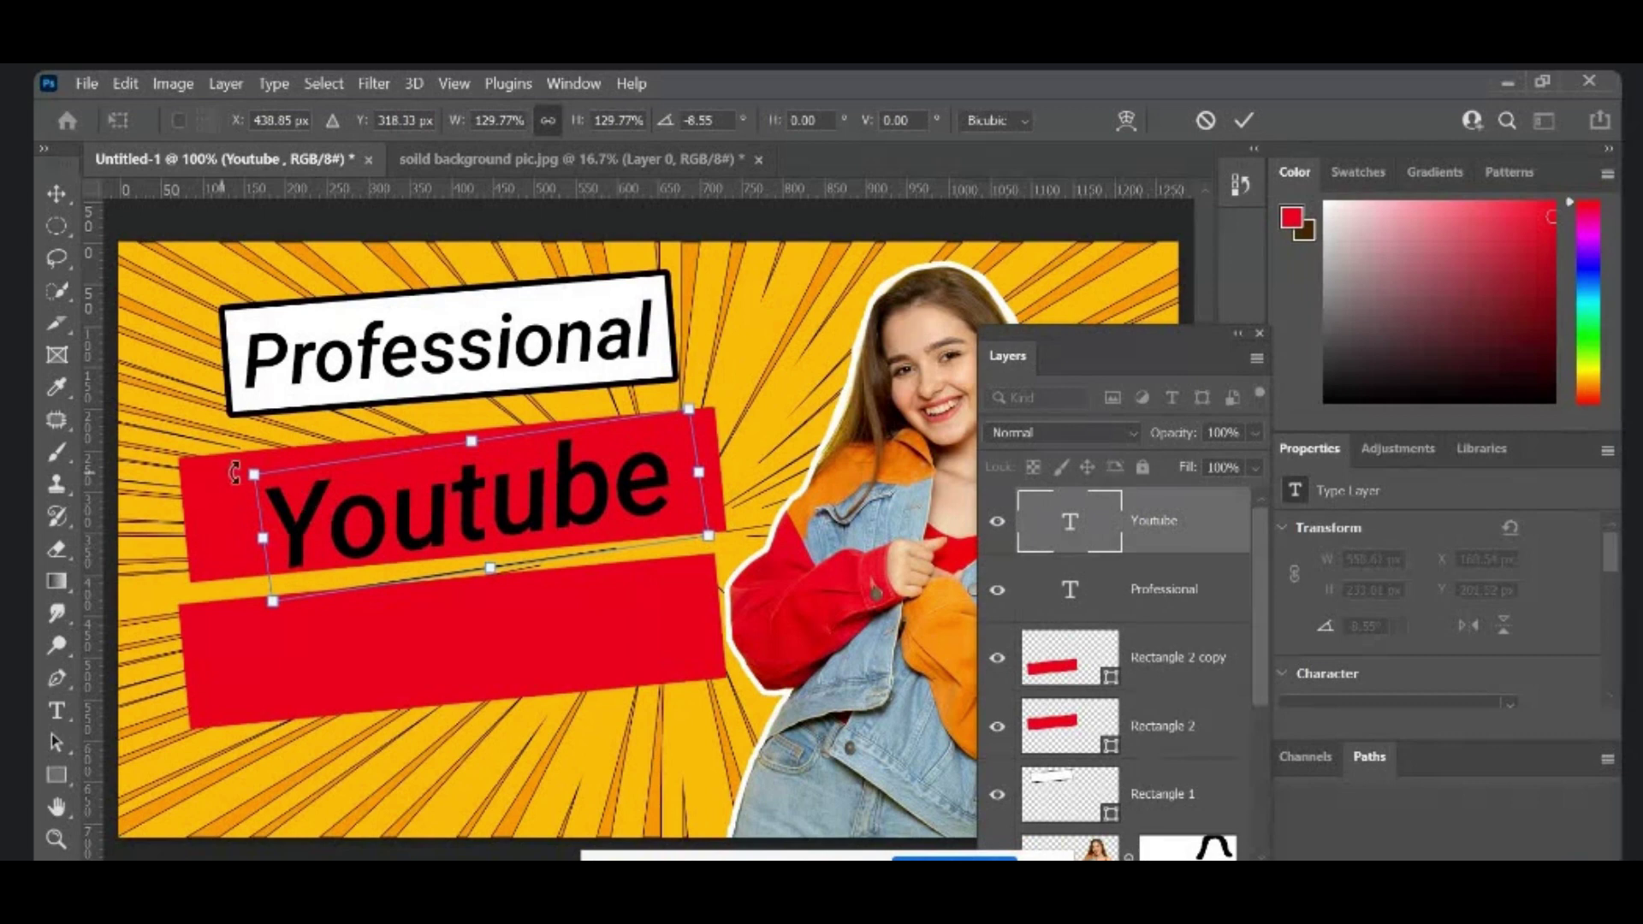
drag(254, 474, 200, 469)
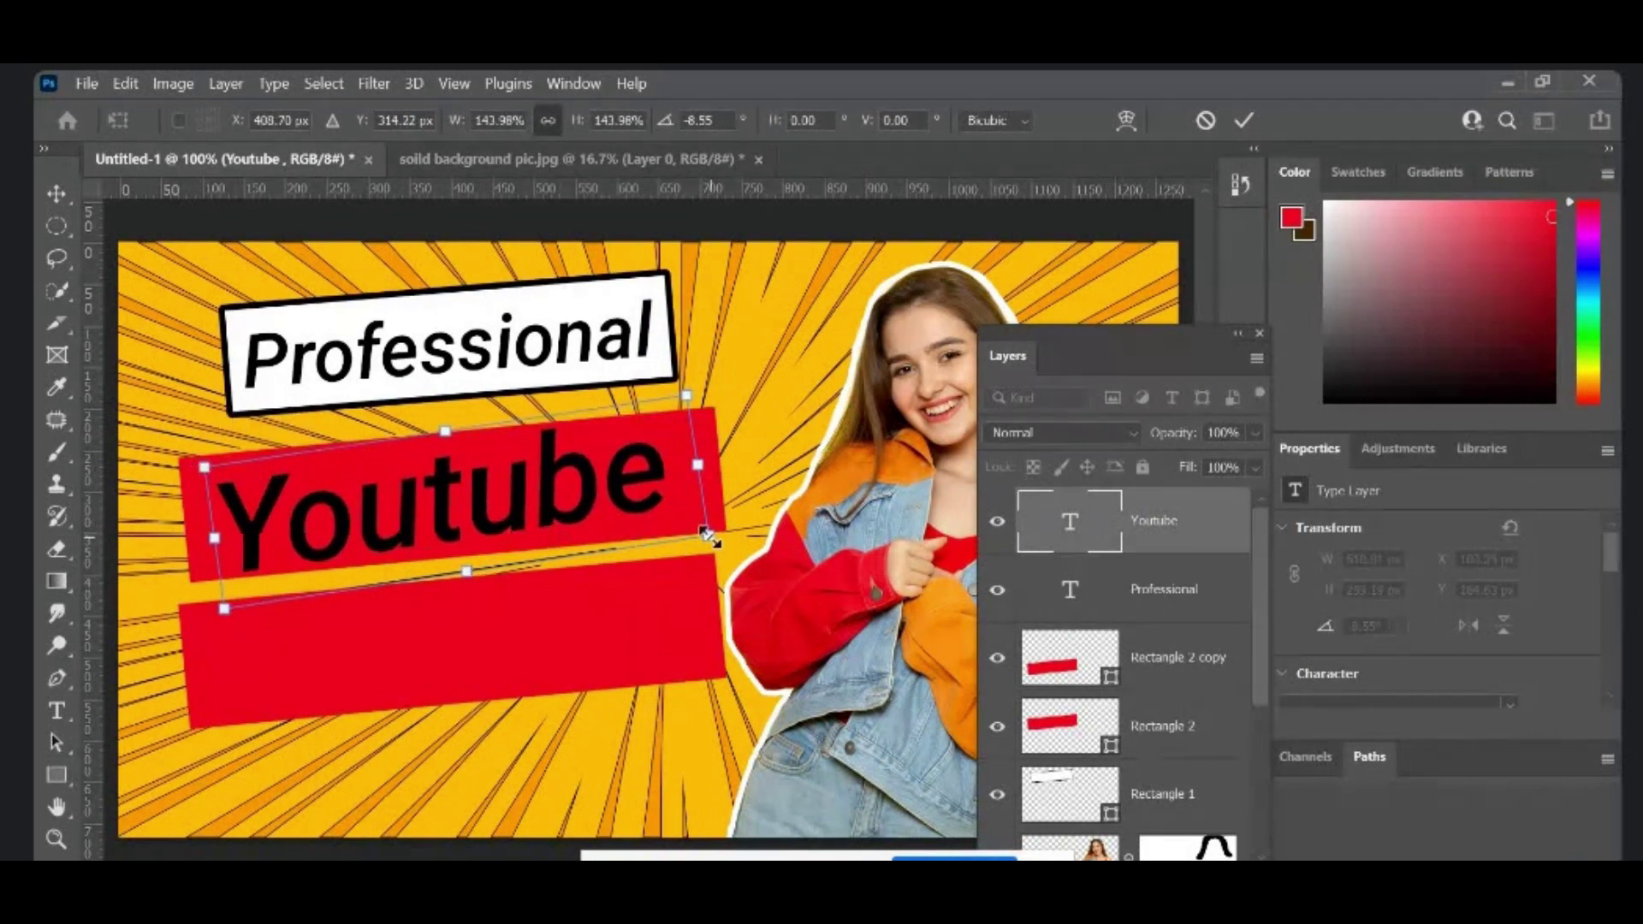
drag(759, 541, 760, 548)
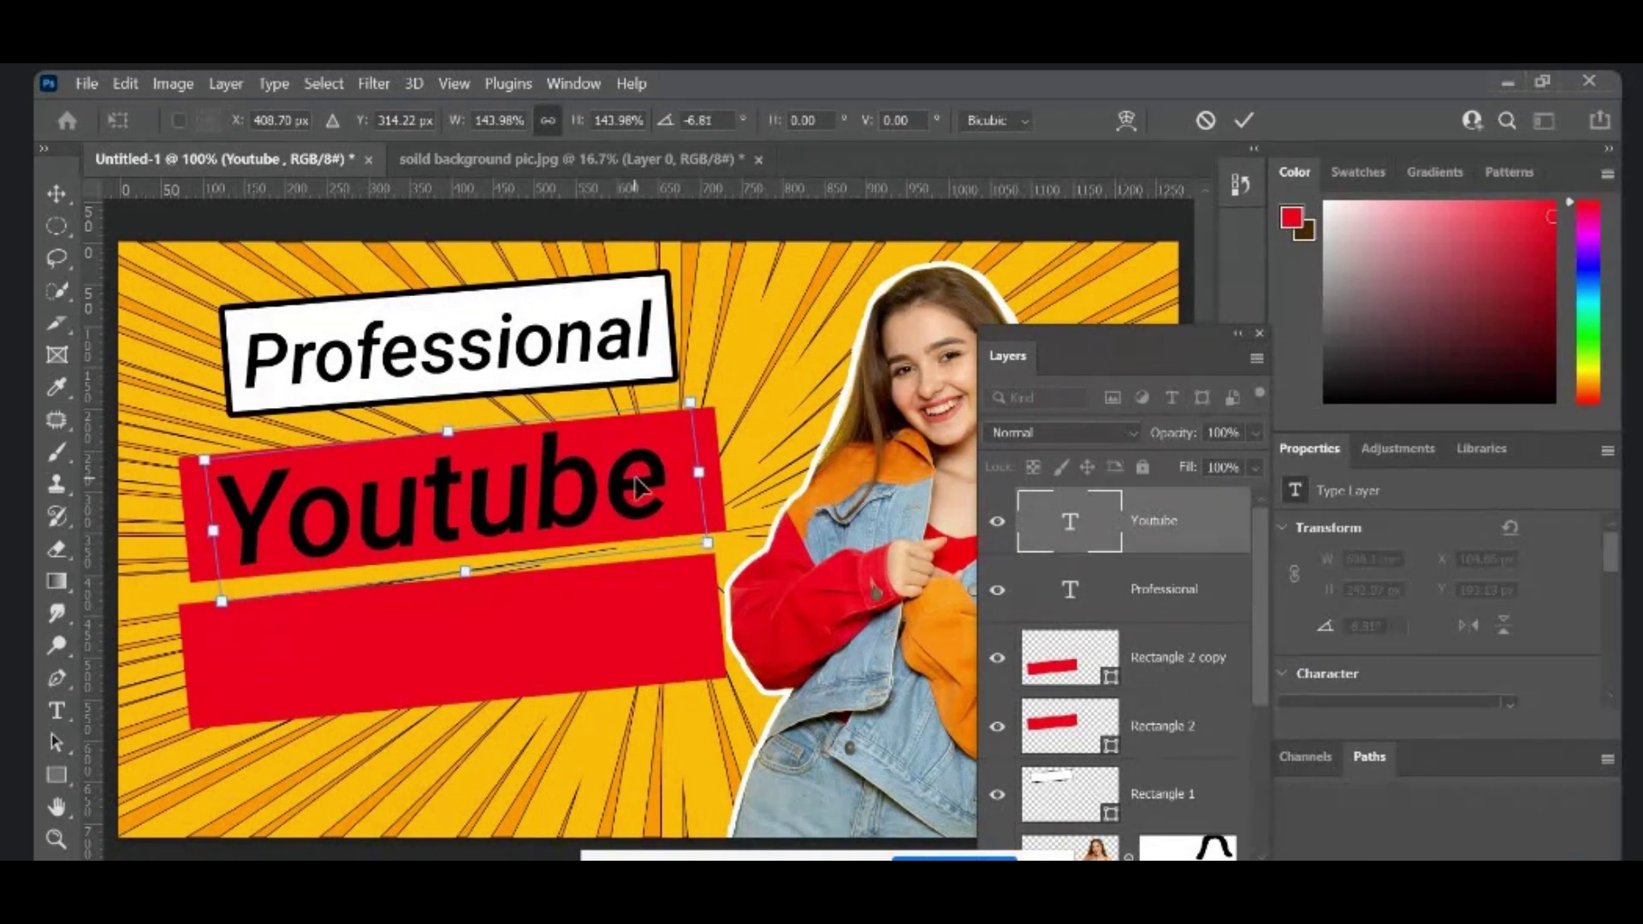
drag(638, 490, 648, 490)
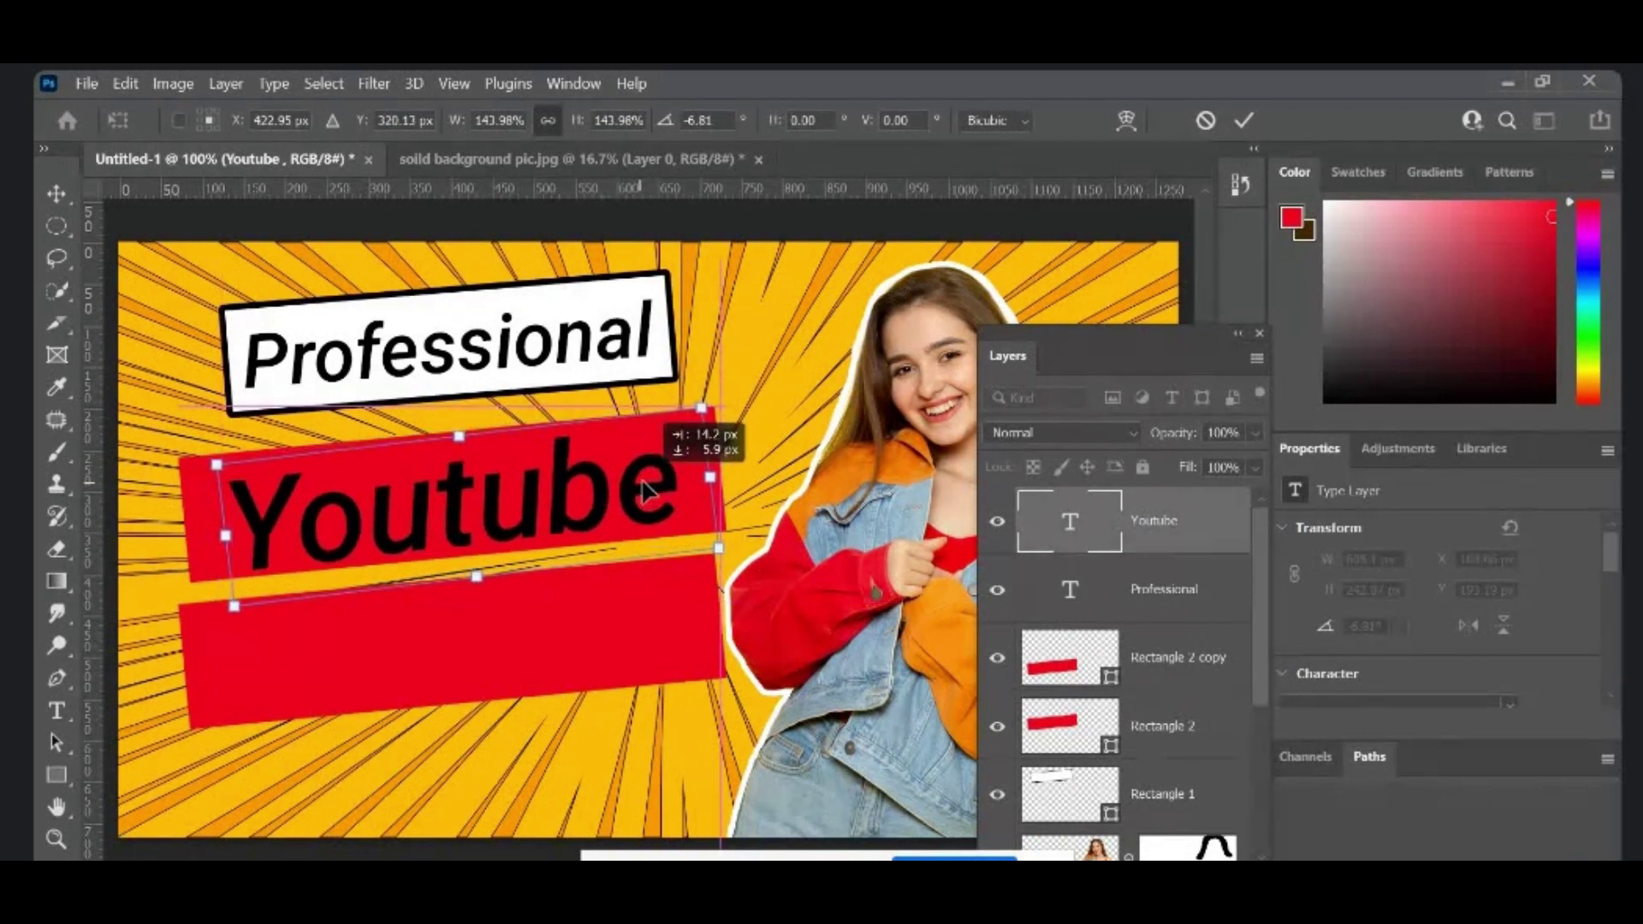
click(1244, 120)
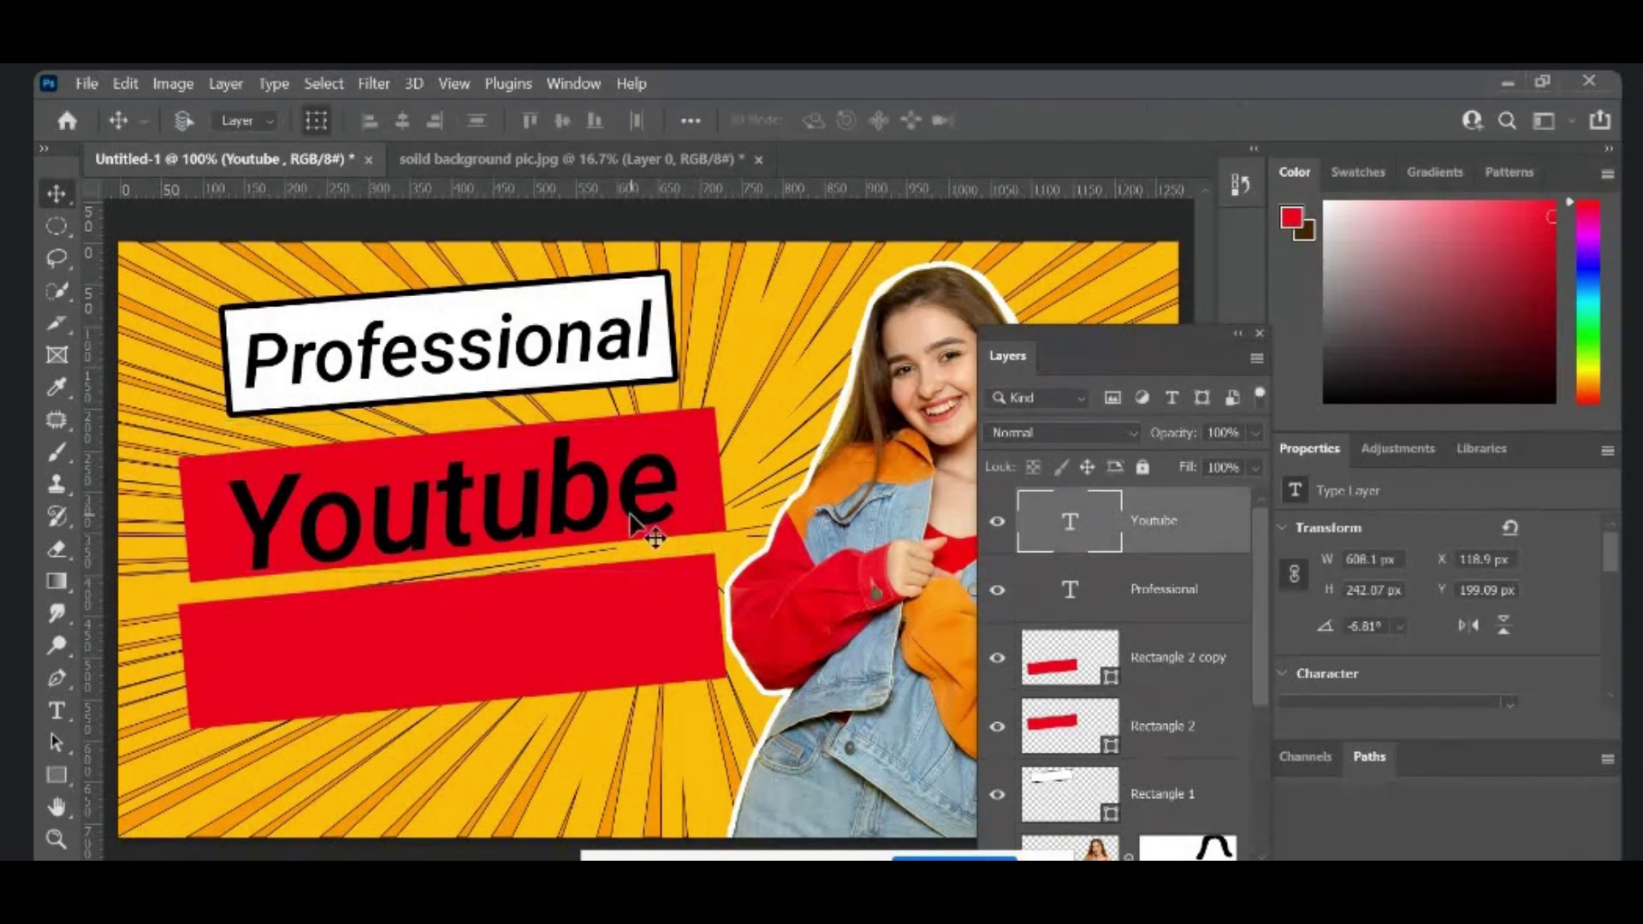
drag(630, 509, 630, 511)
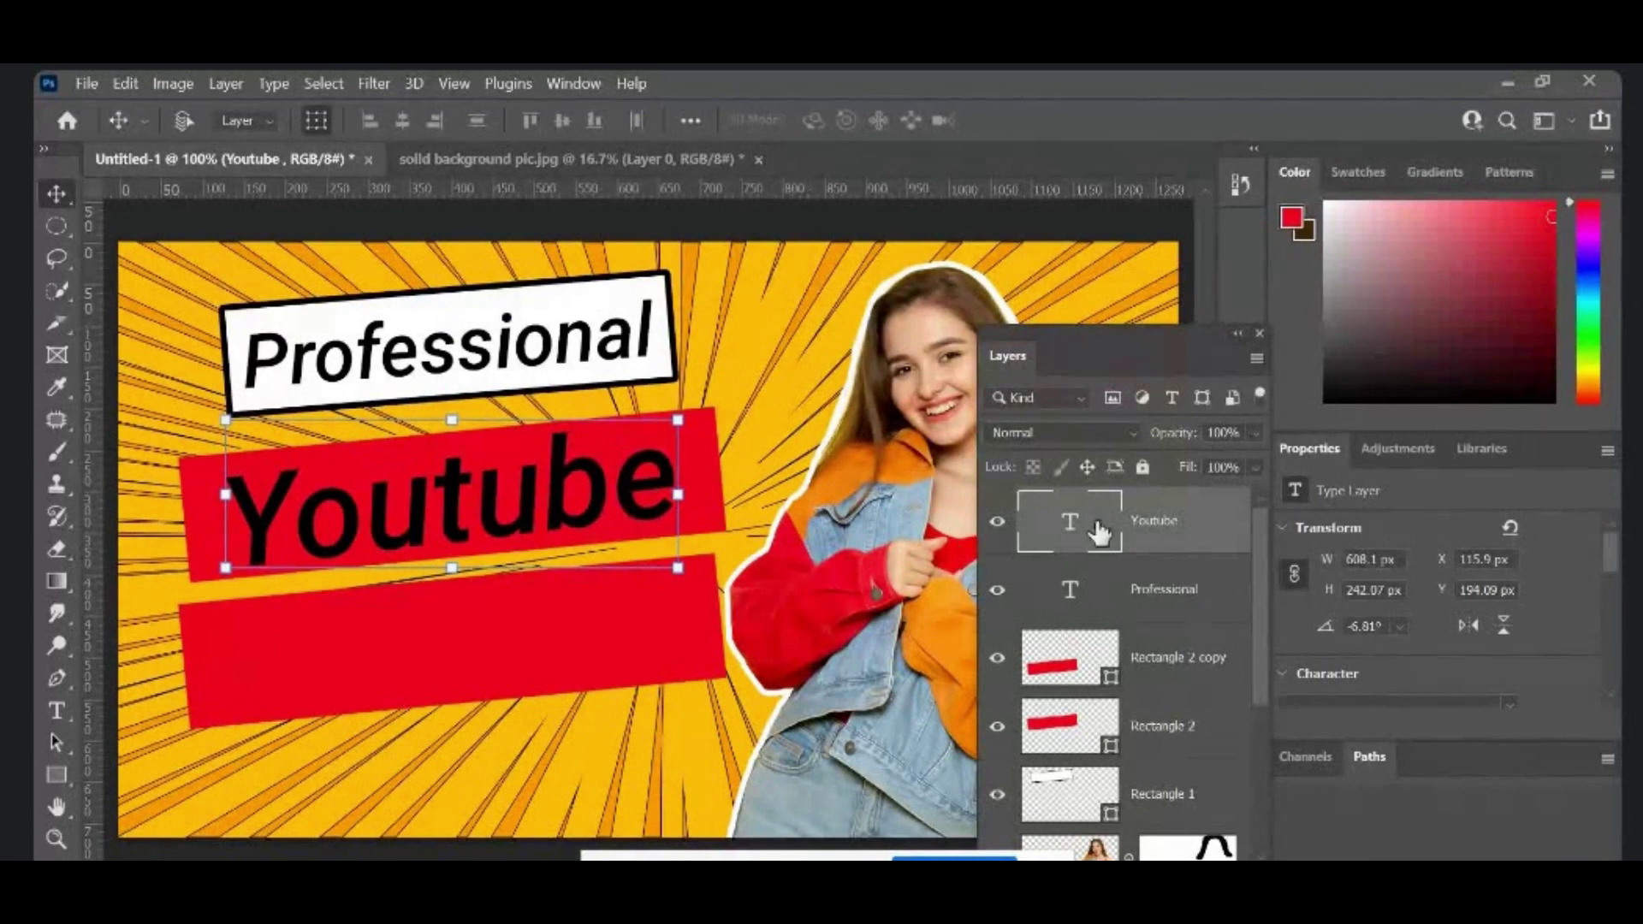
Step: Add a 7 px white outside Stroke layer style to the Youtube text layer
right_click(1191, 536)
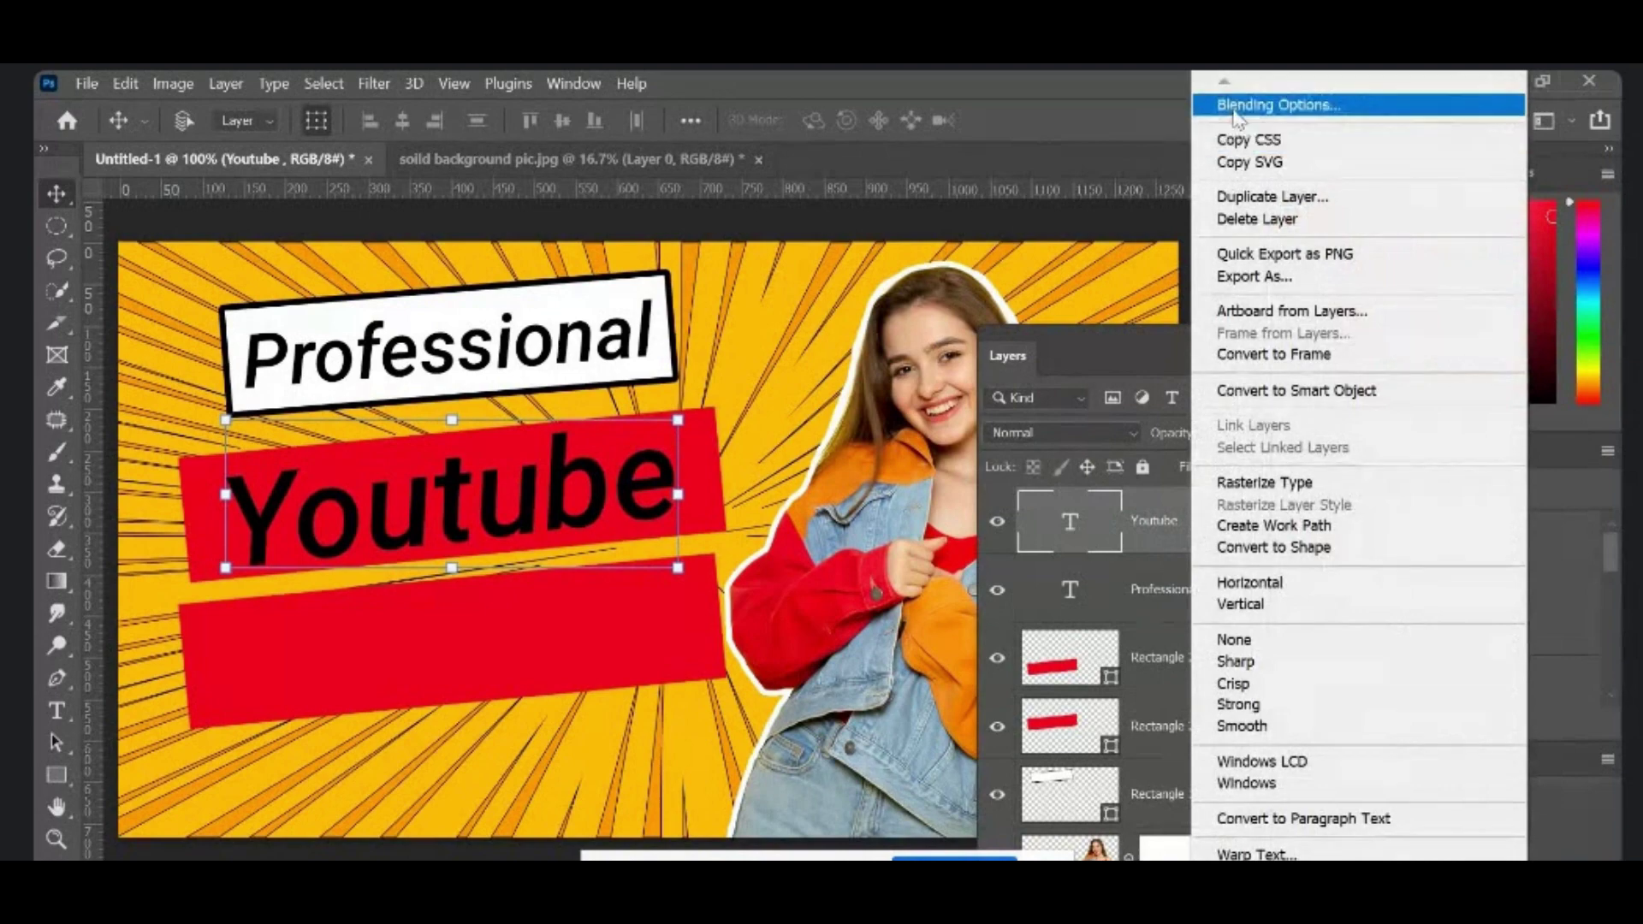
click(1236, 114)
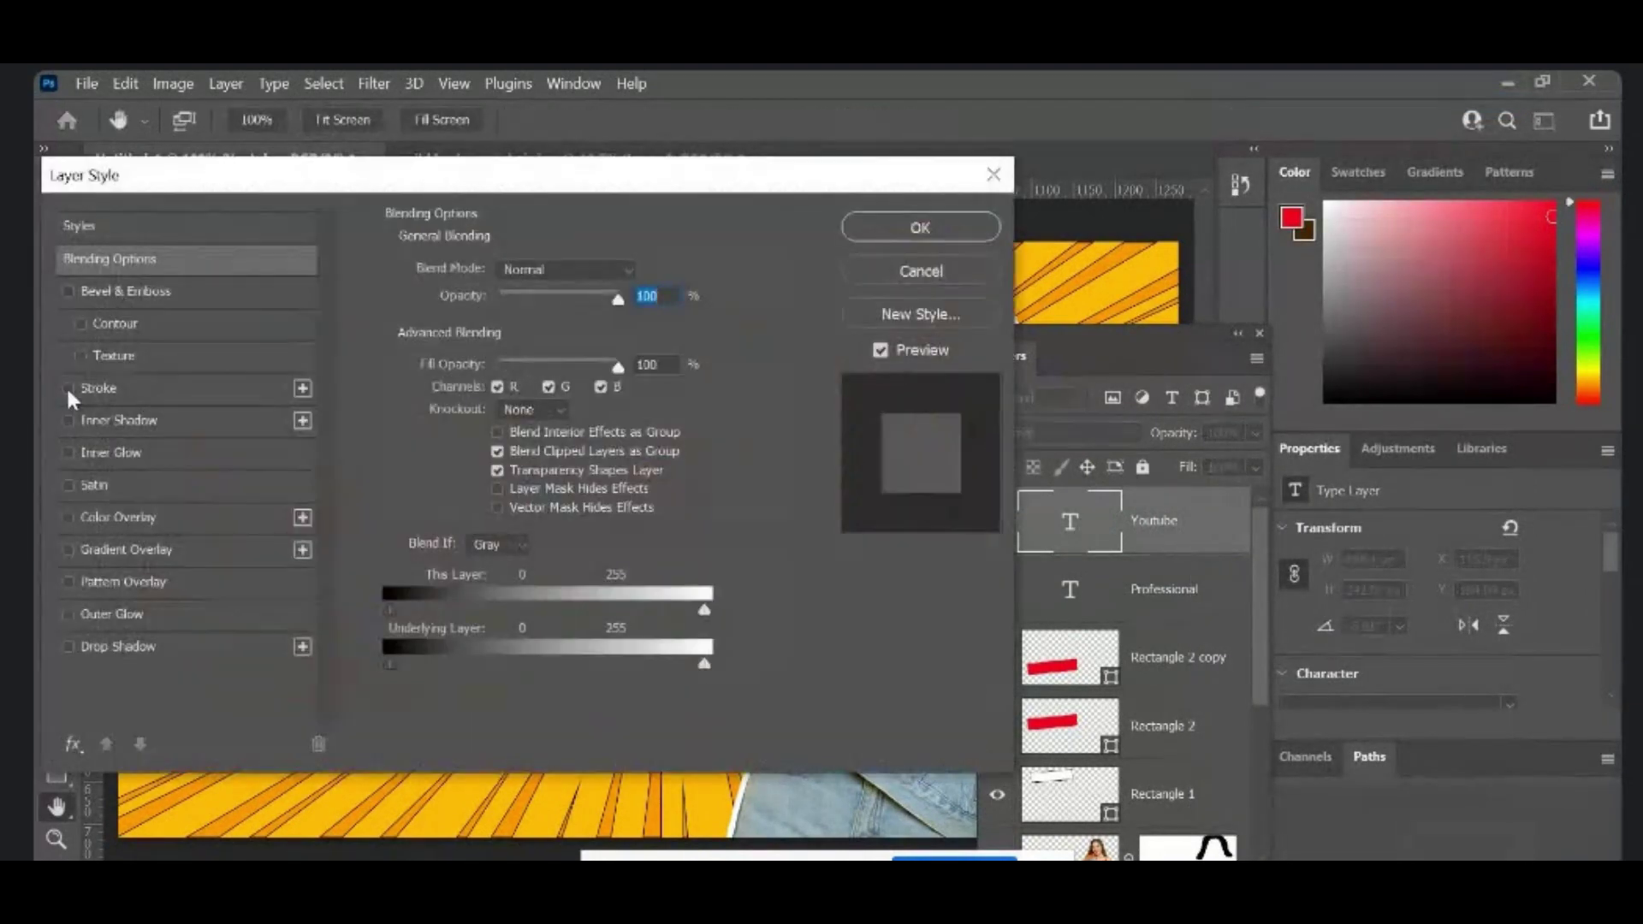
click(69, 386)
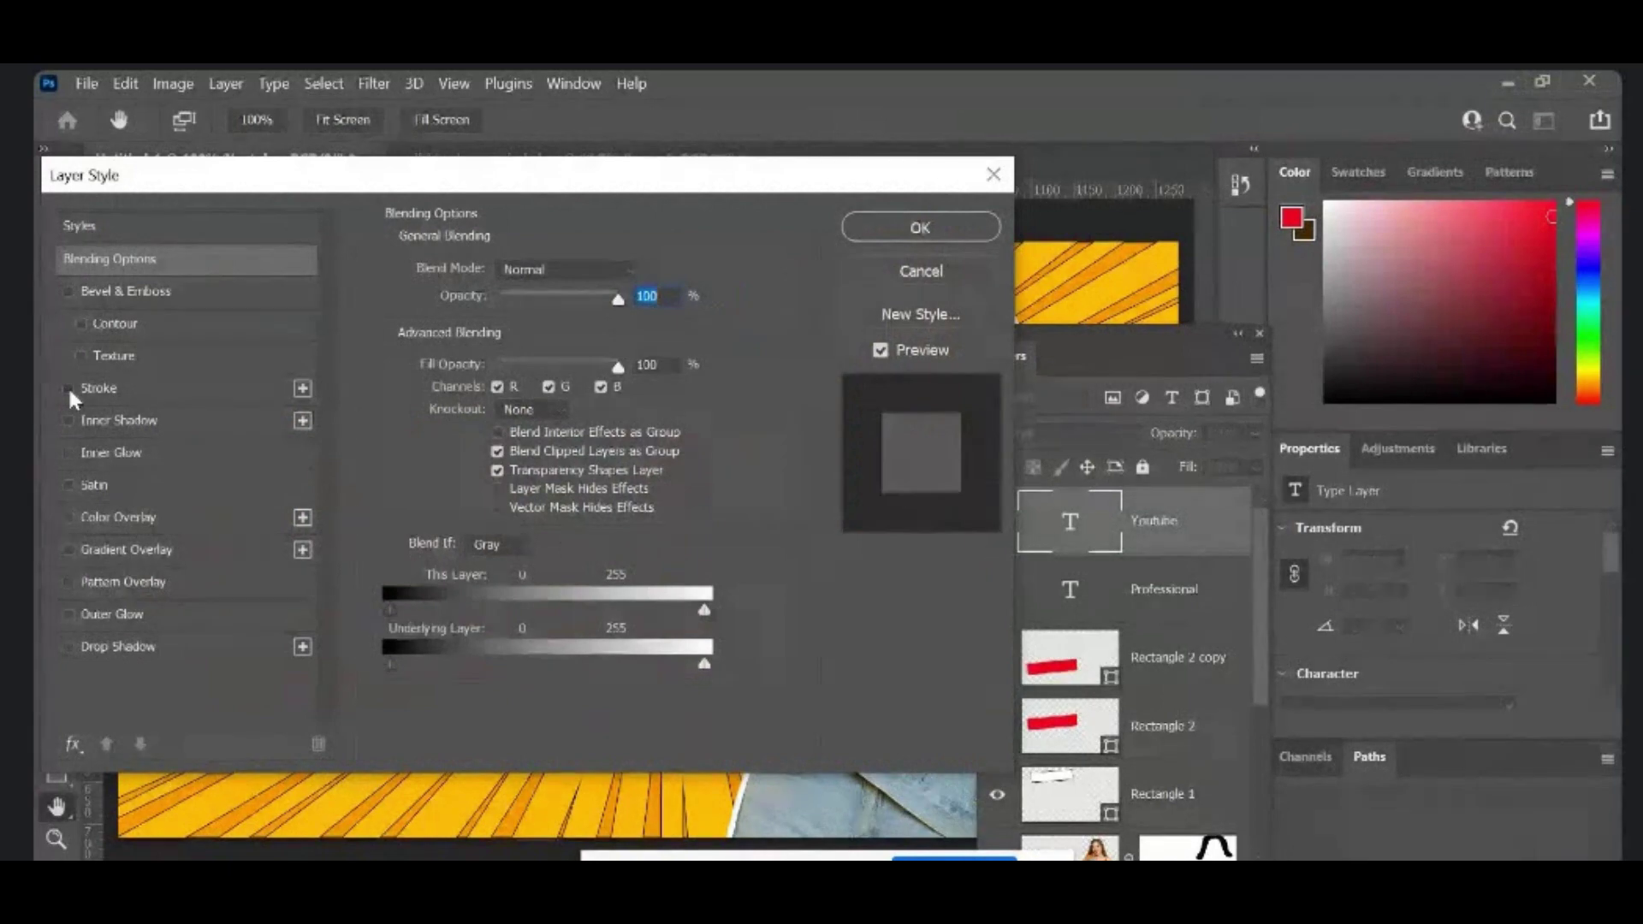
click(156, 395)
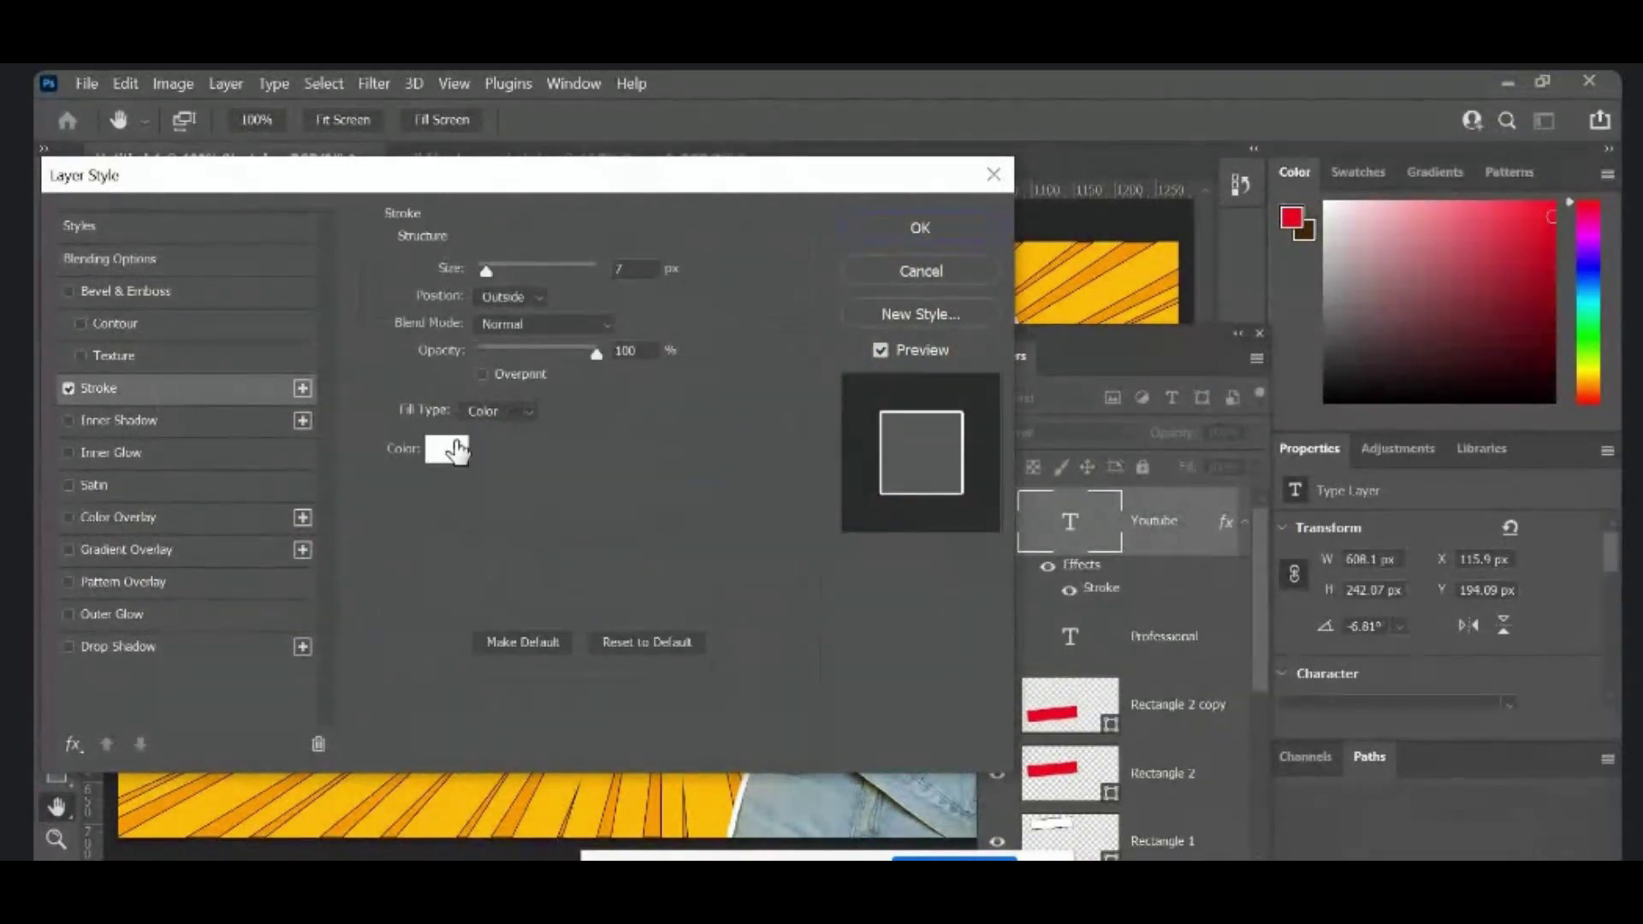
mouse_move(605, 182)
mouse_down()
mouse_move(957, 155)
mouse_move(905, 158)
mouse_up()
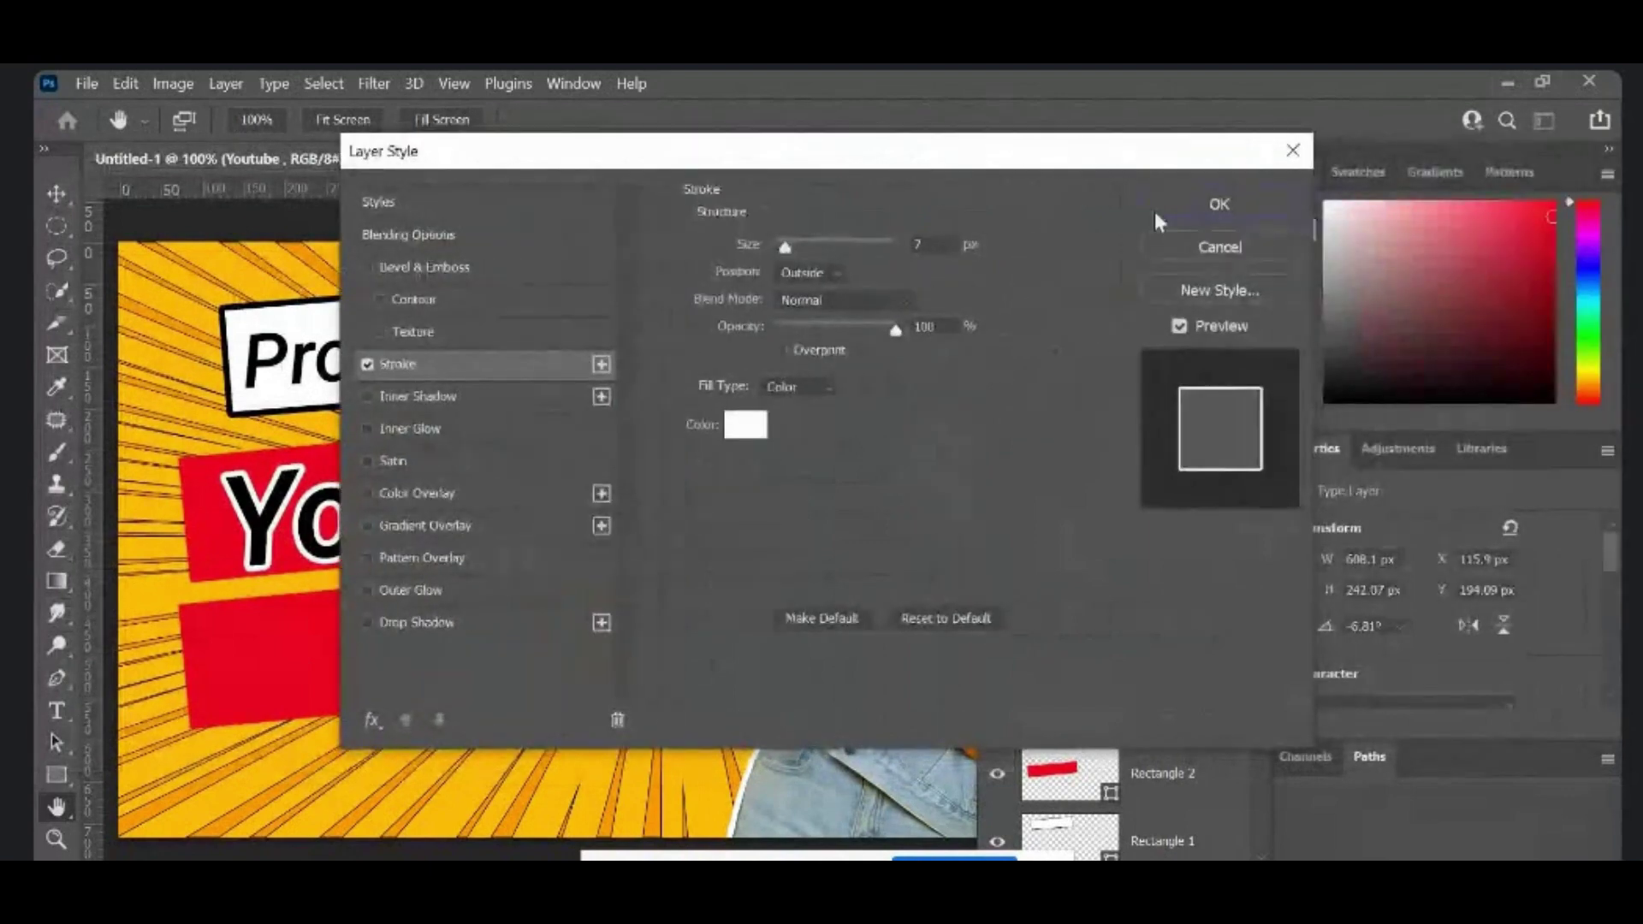
click(1221, 209)
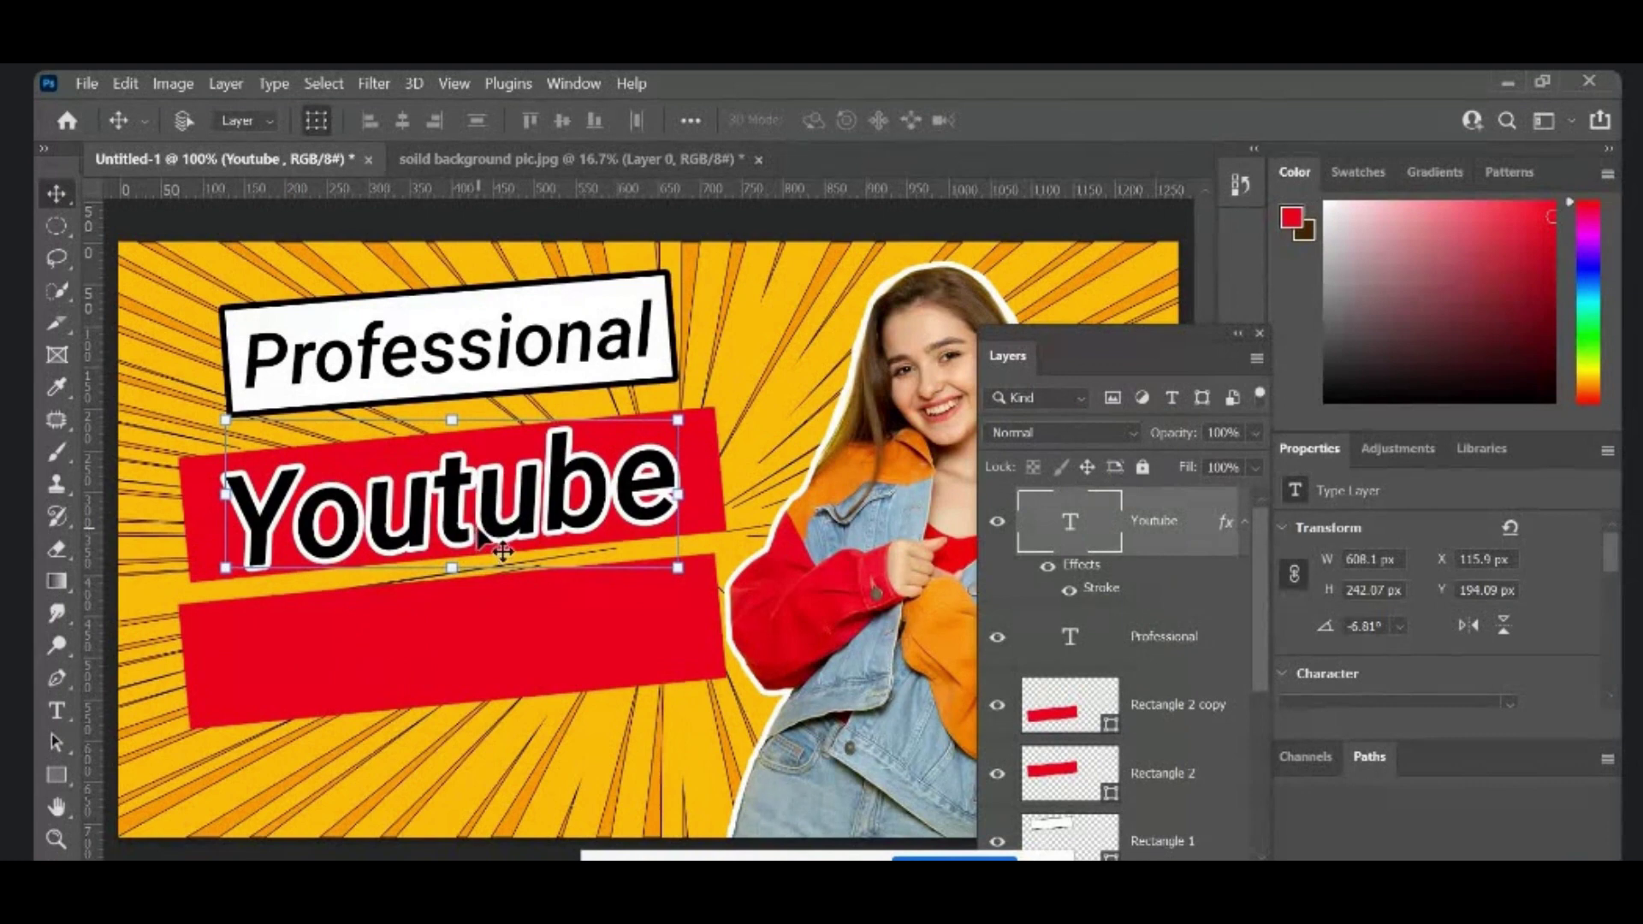
Step: Duplicate the Youtube layer onto the lower red bar and retype the copy as 'Design'
key(ctrl+j)
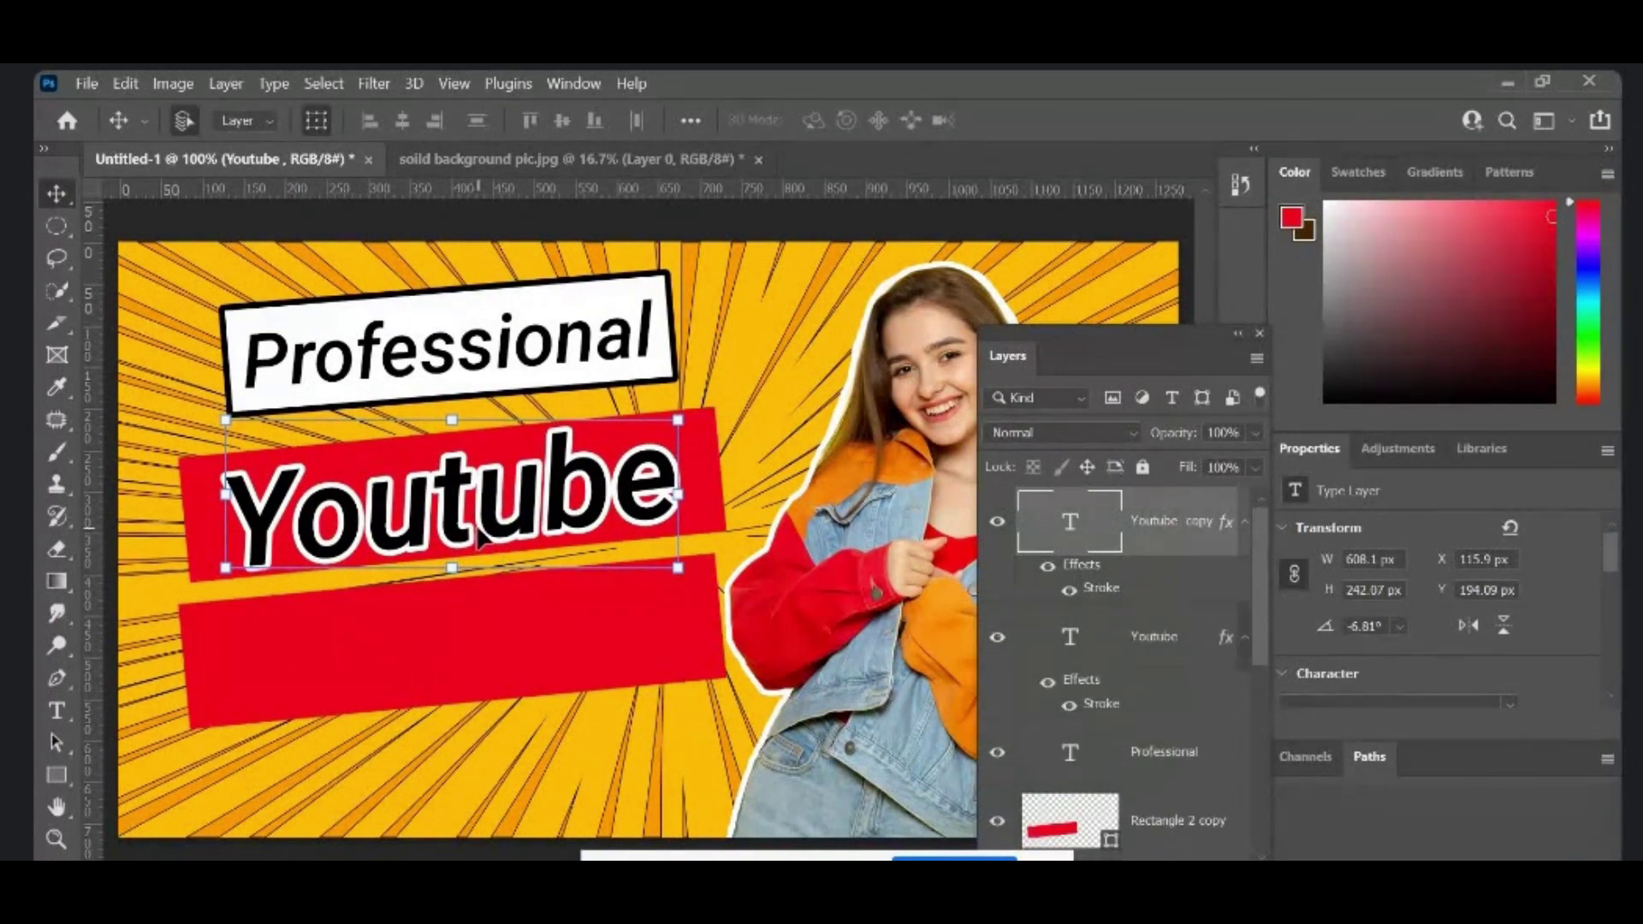
mouse_move(472, 509)
mouse_down()
mouse_move(475, 651)
mouse_move(473, 635)
mouse_up()
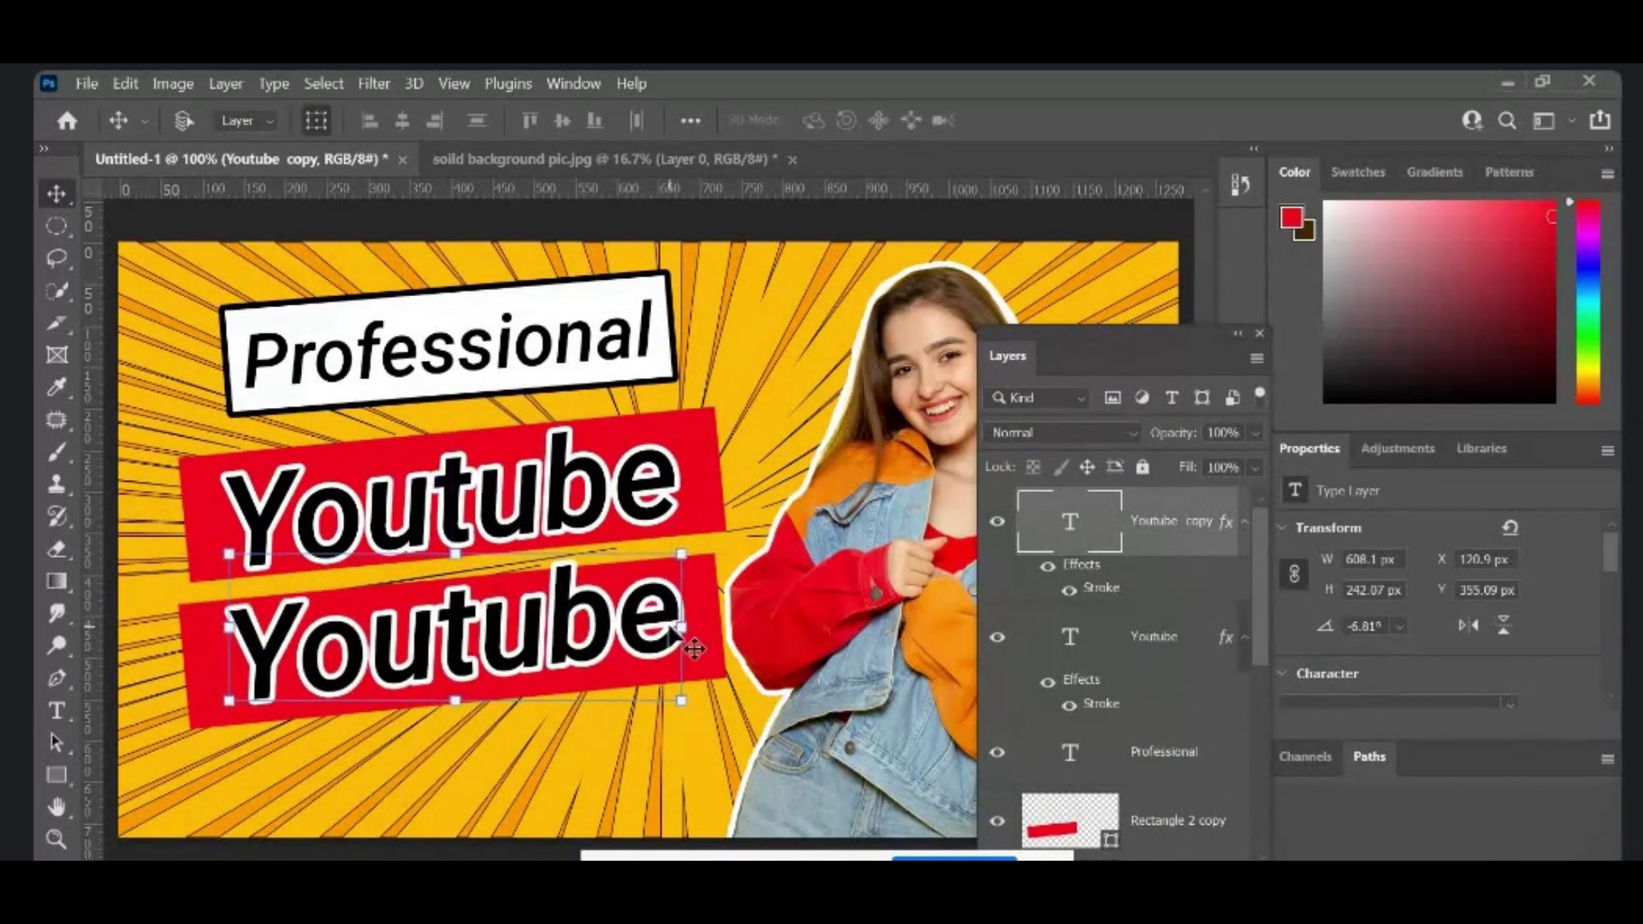
click(56, 710)
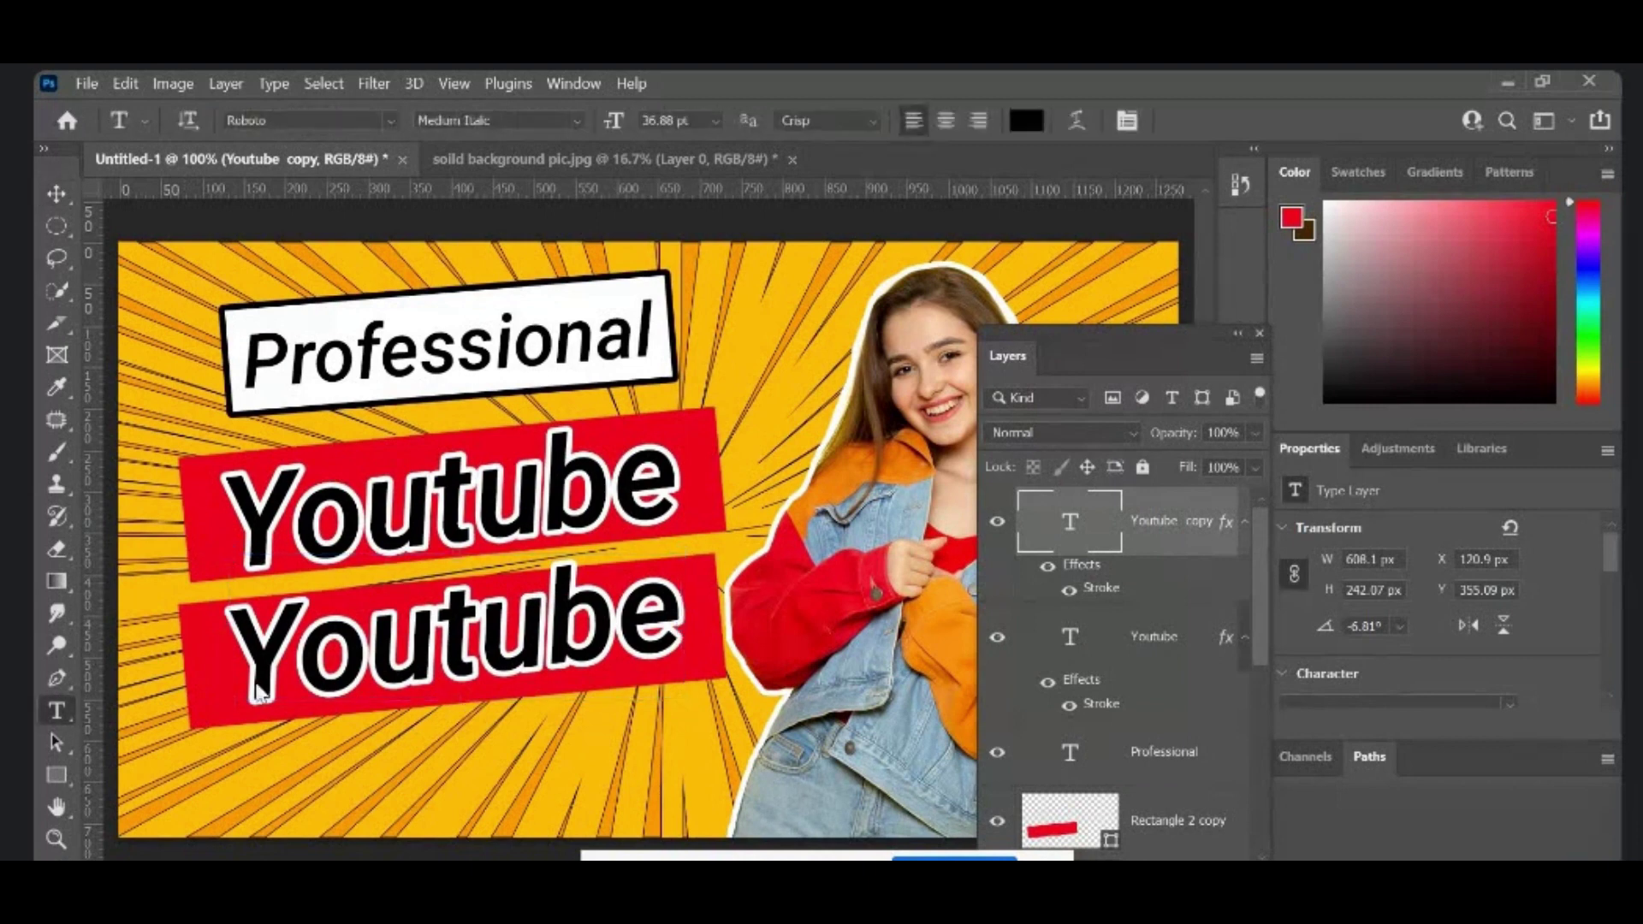
click(658, 622)
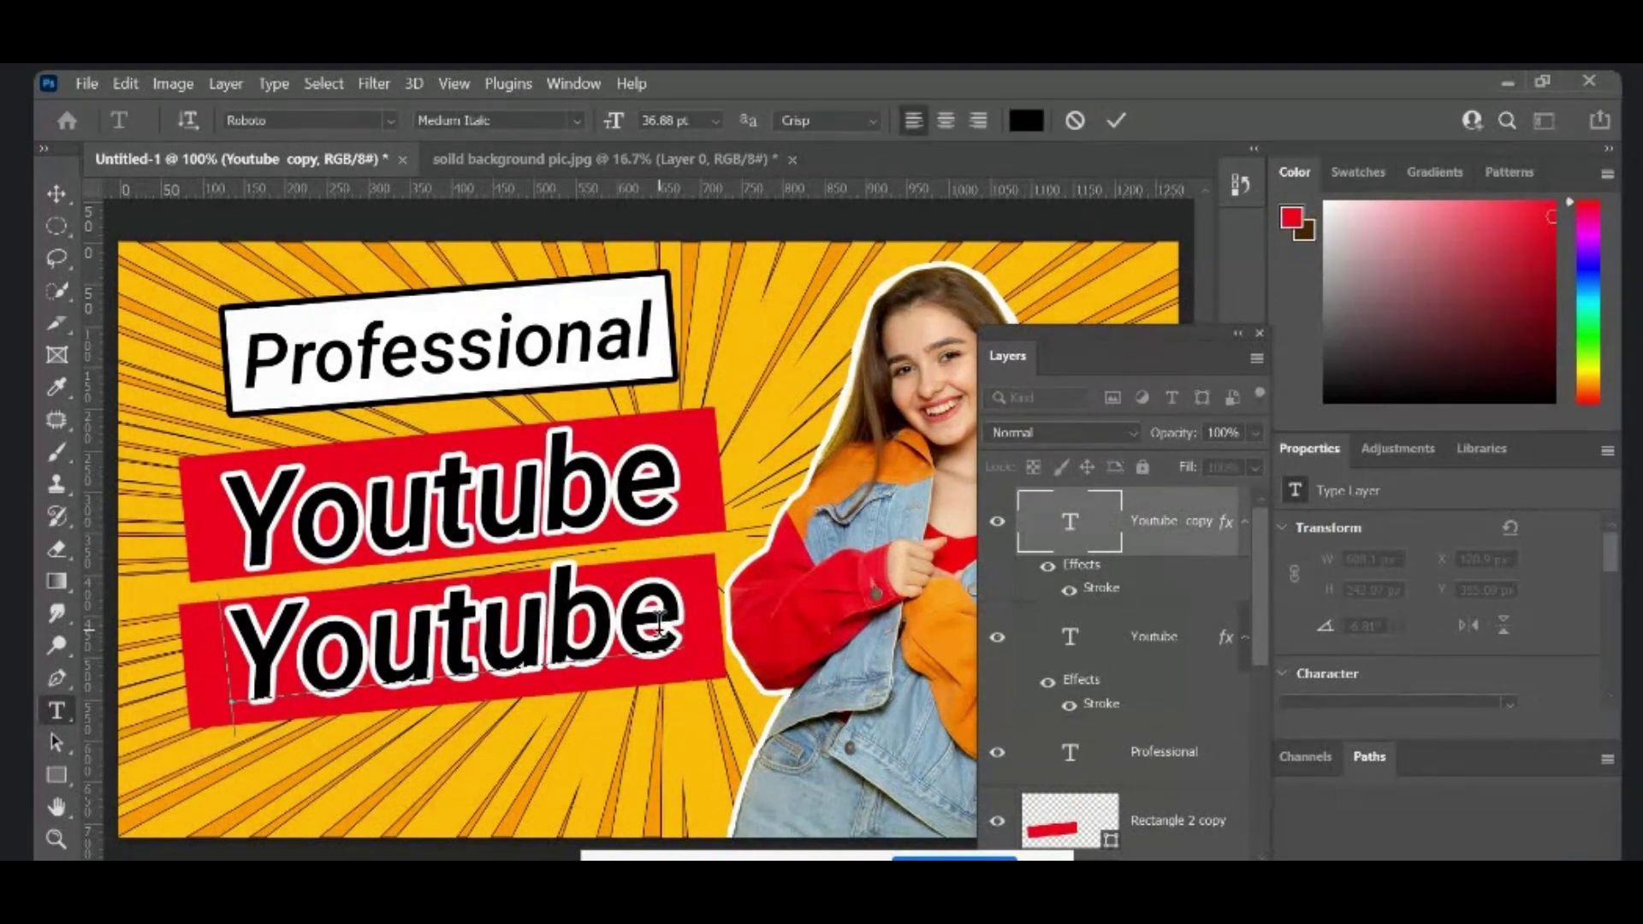
key(ctrl+a)
key(BackSpace)
text(d)
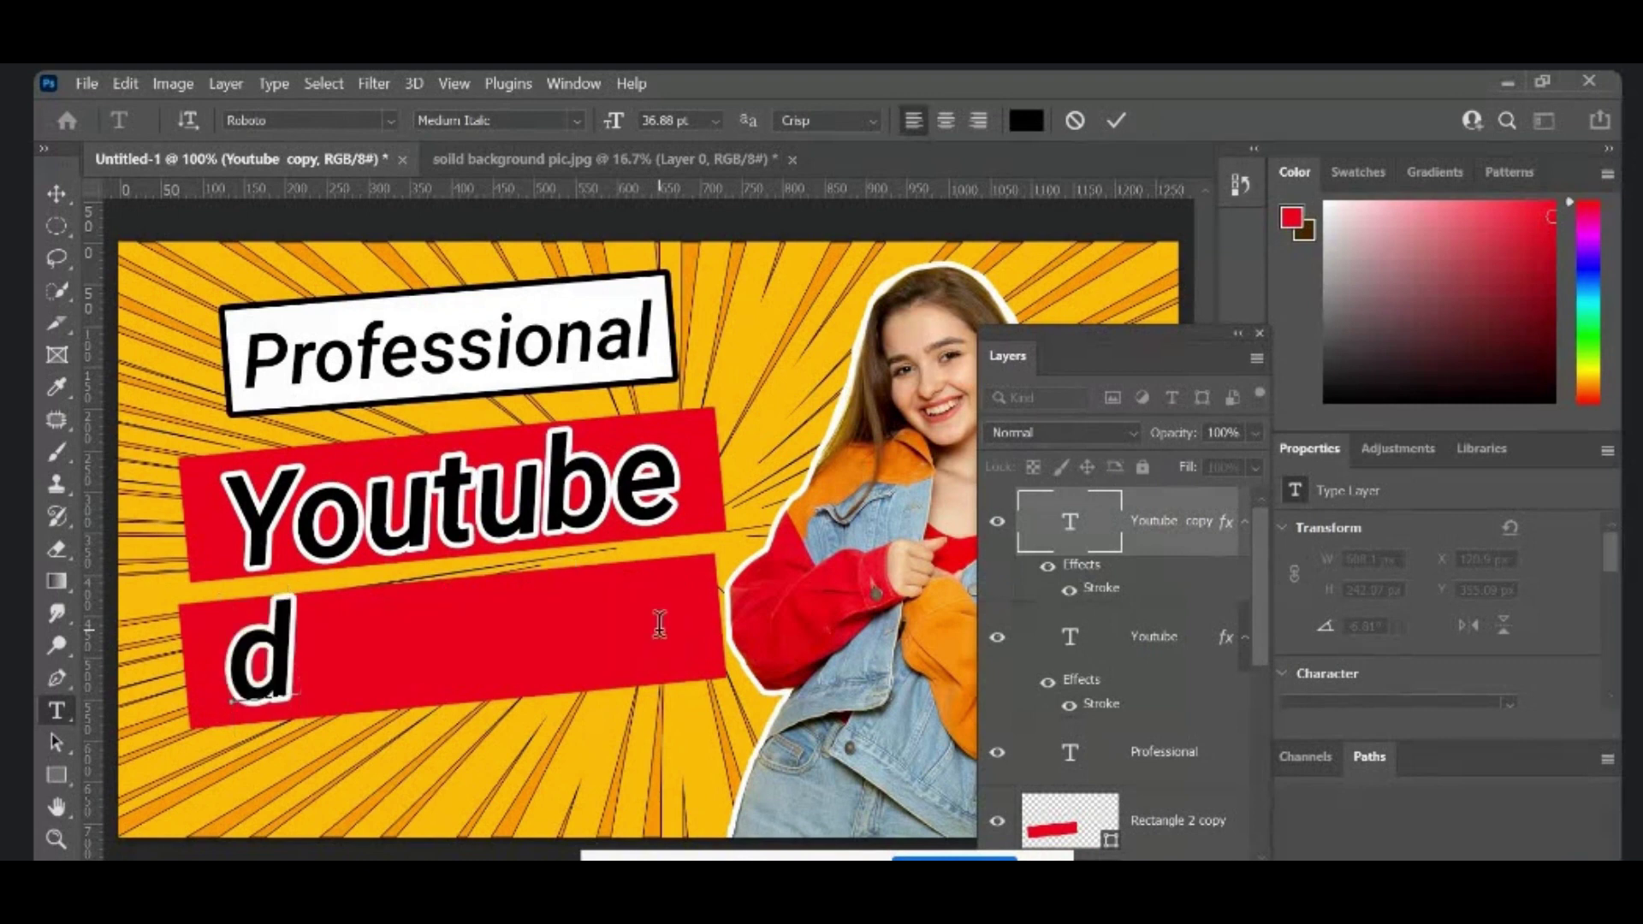
key(BackSpace)
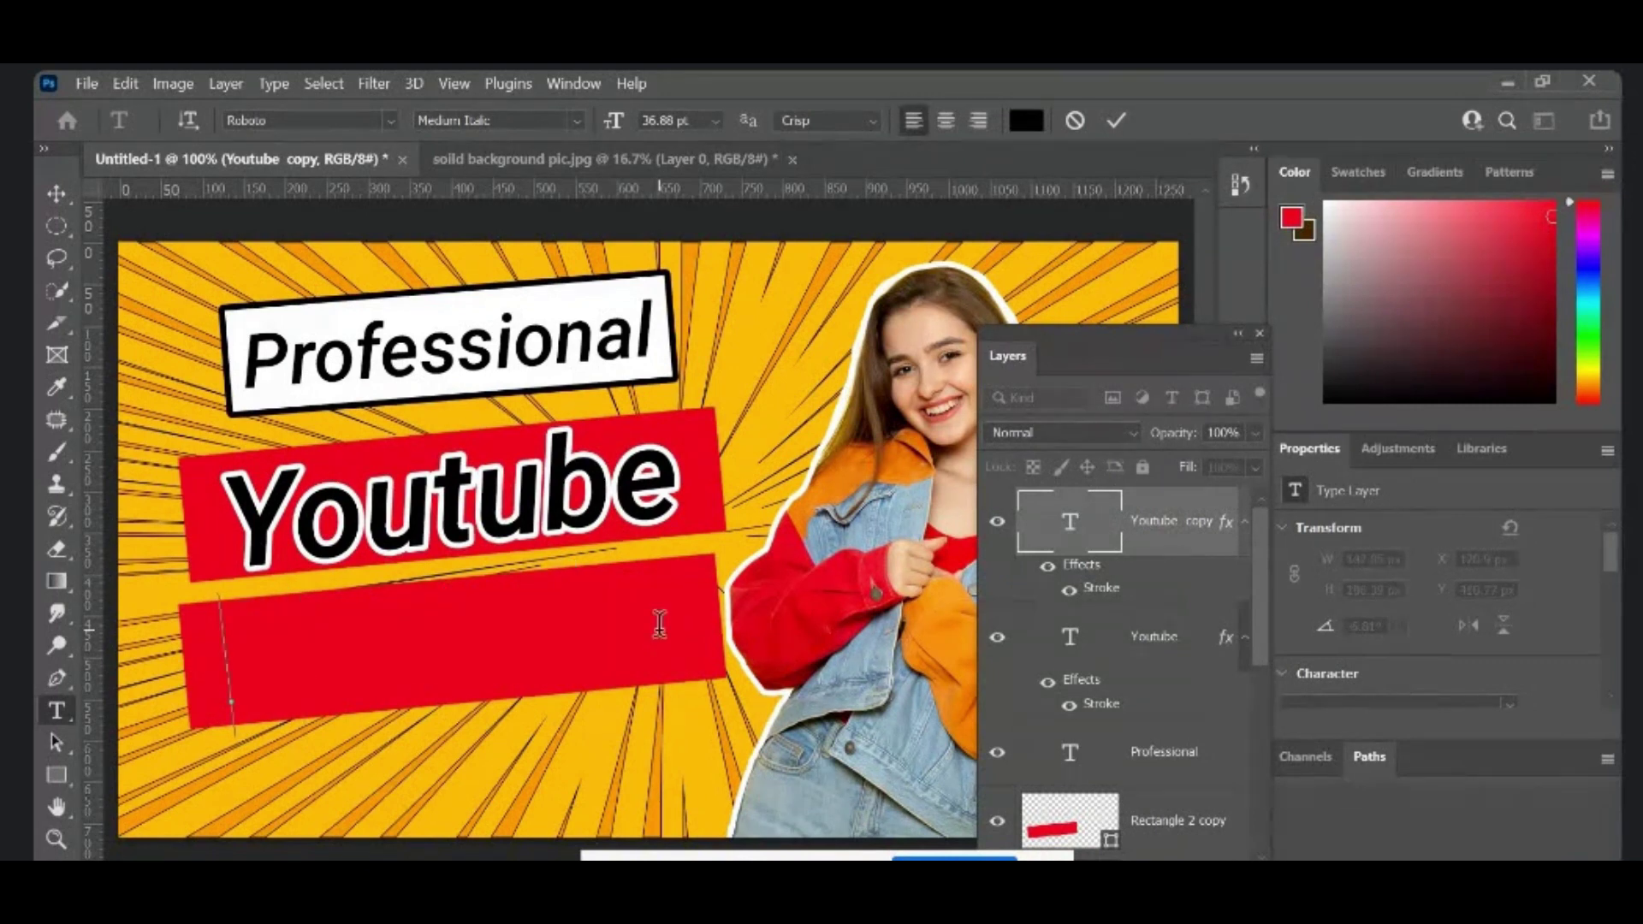
text(d)
key(BackSpace)
text(De)
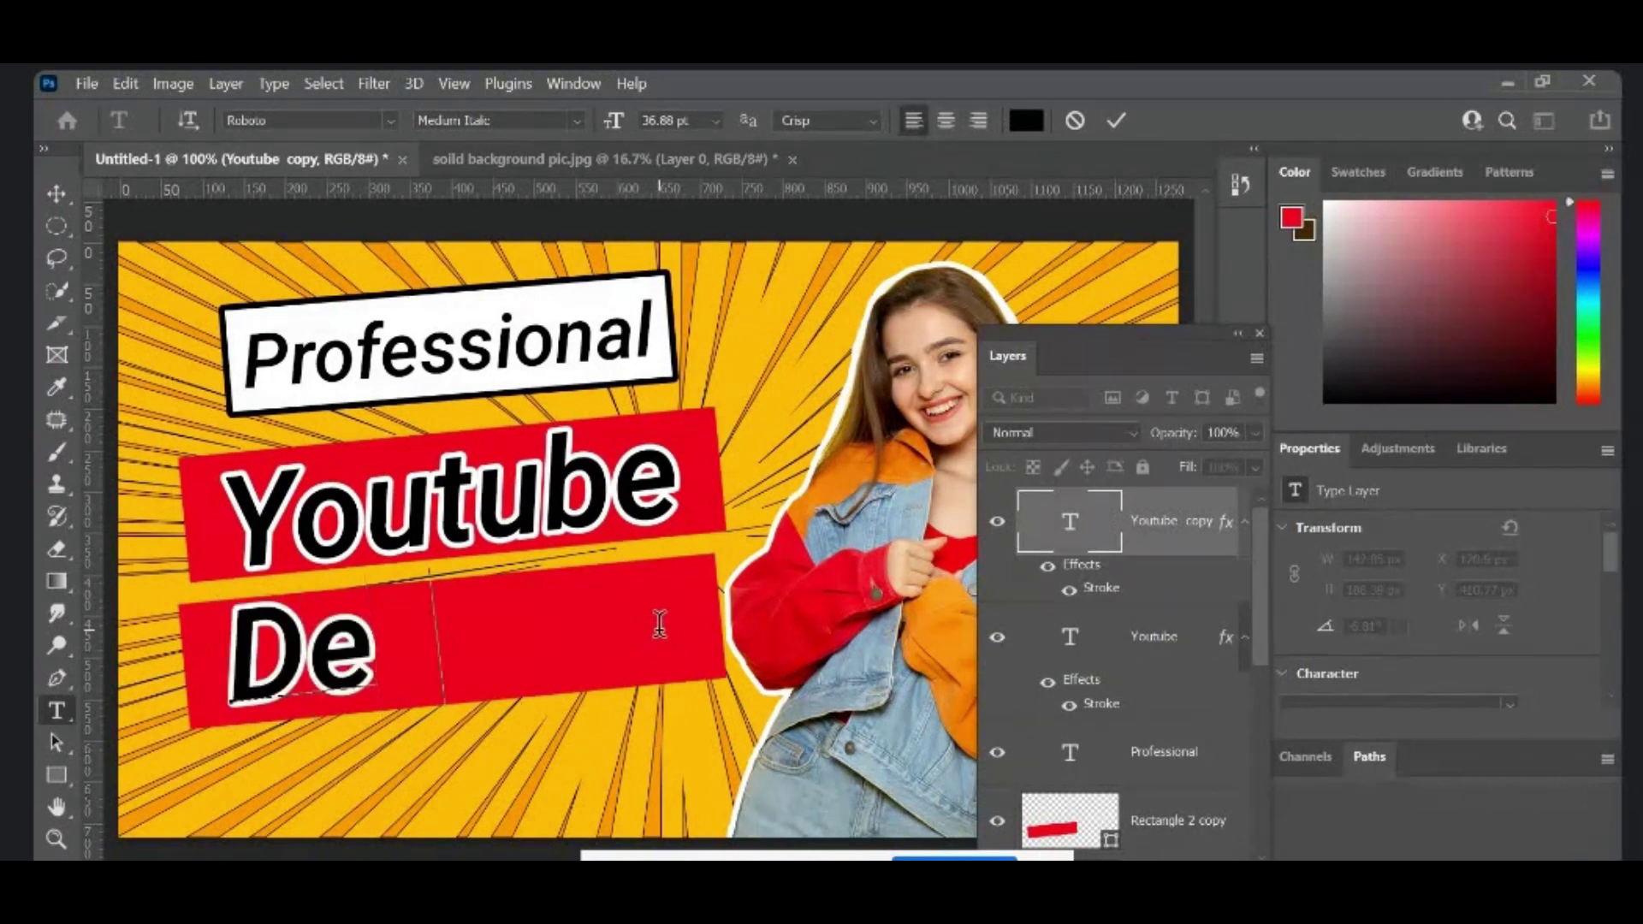
text(sign)
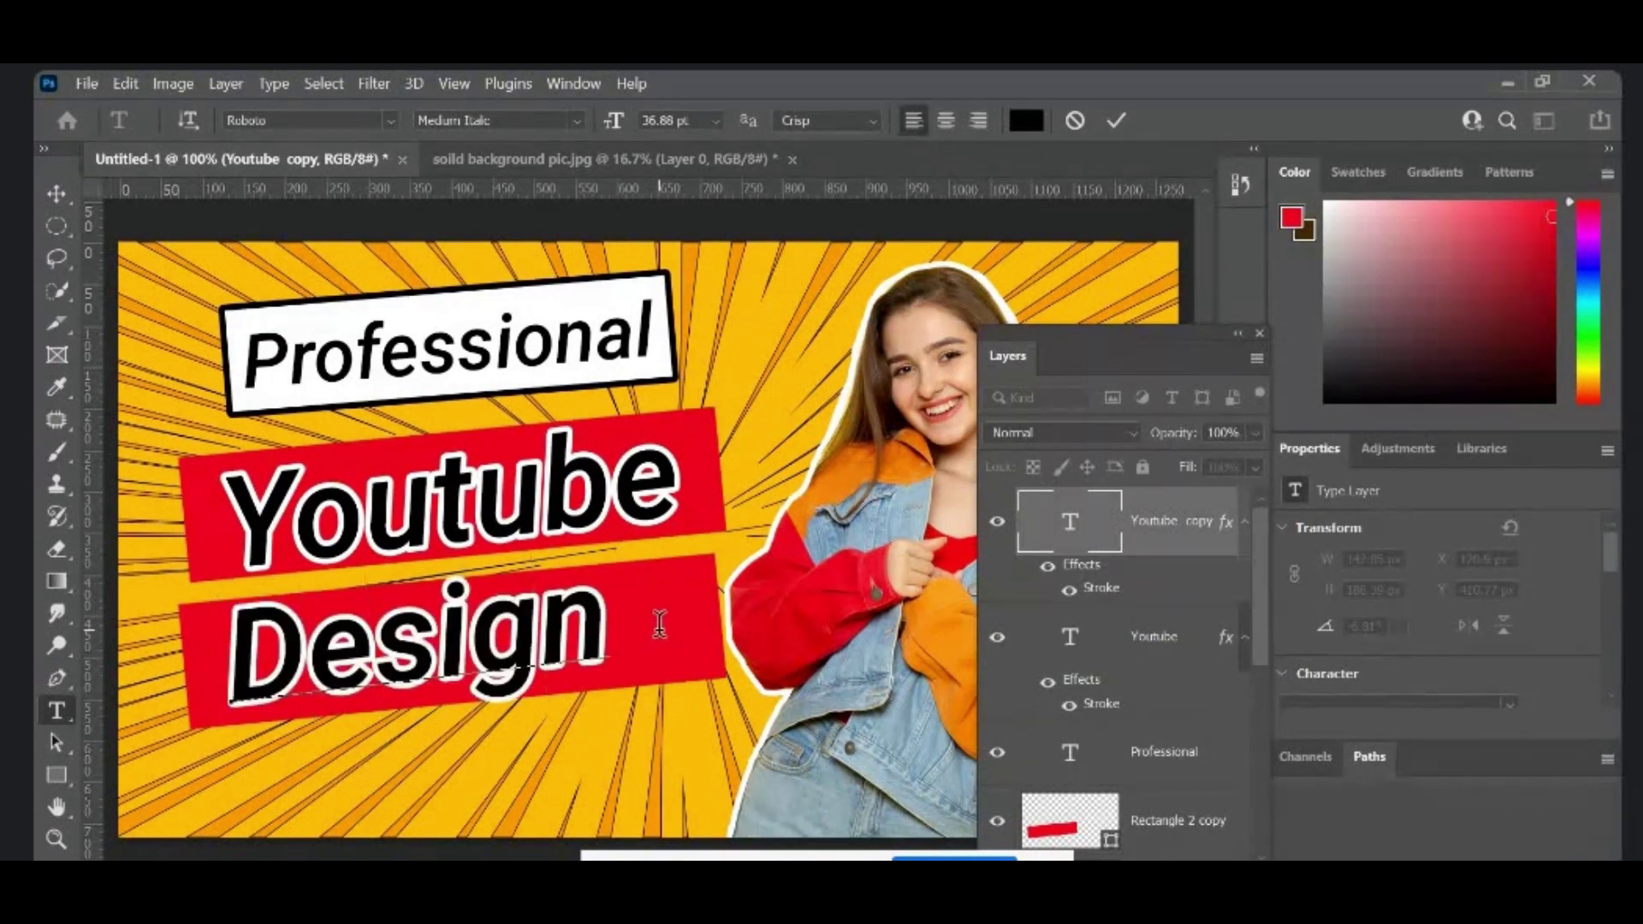
click(1116, 121)
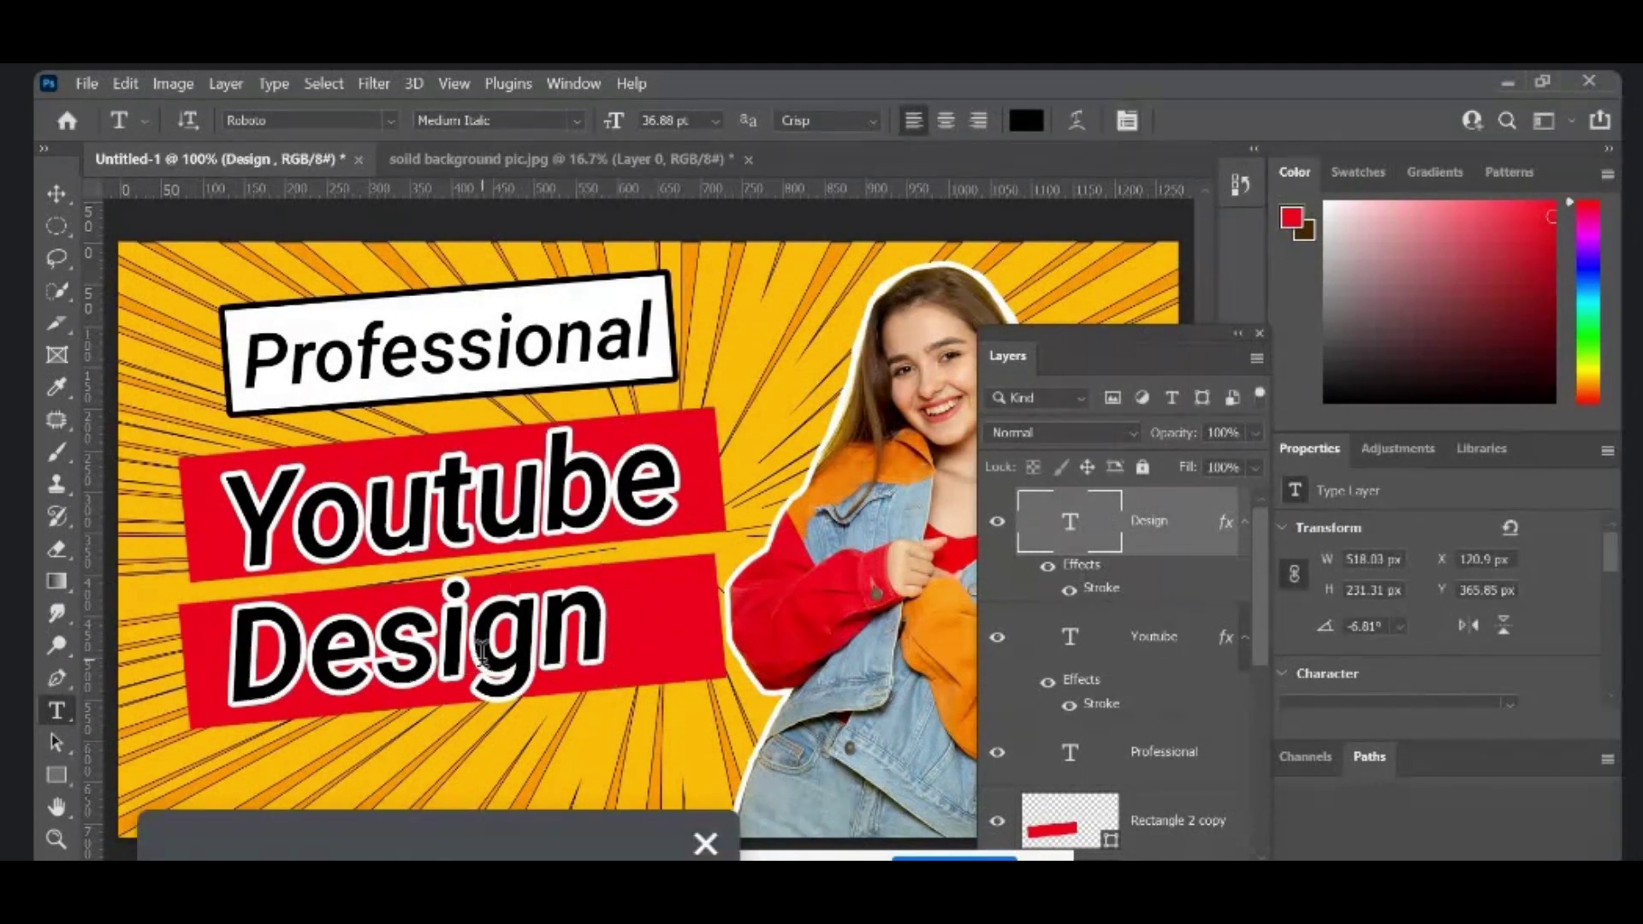
Step: Scale the Design text to about 95%, tilt it to about 8°, and shift it right
click(56, 193)
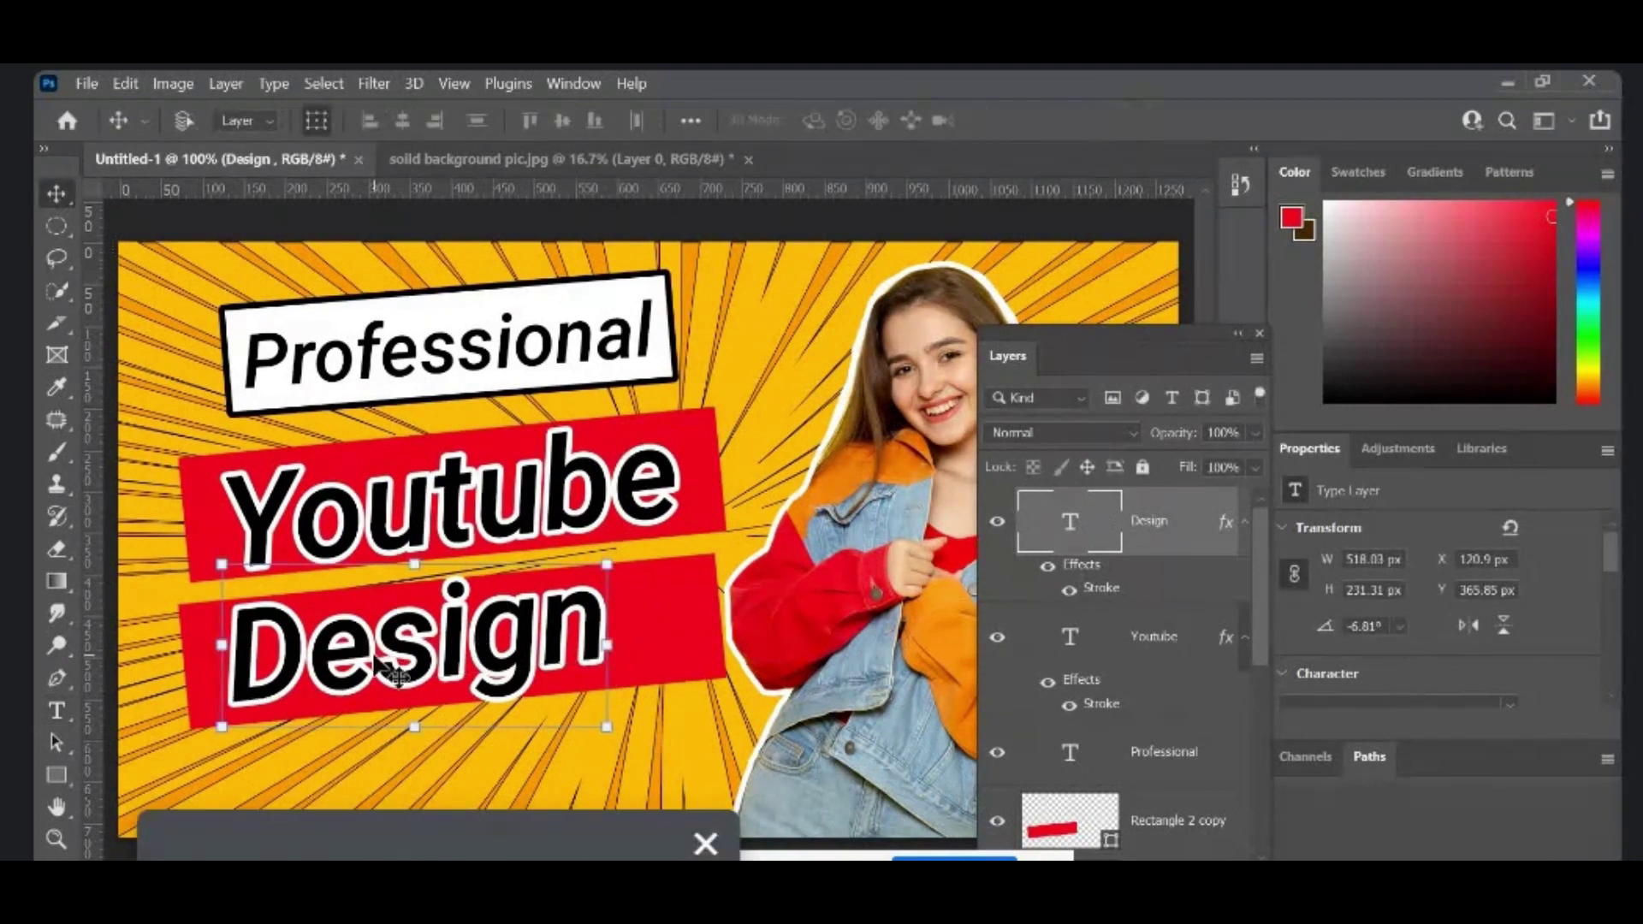
drag(431, 676, 443, 672)
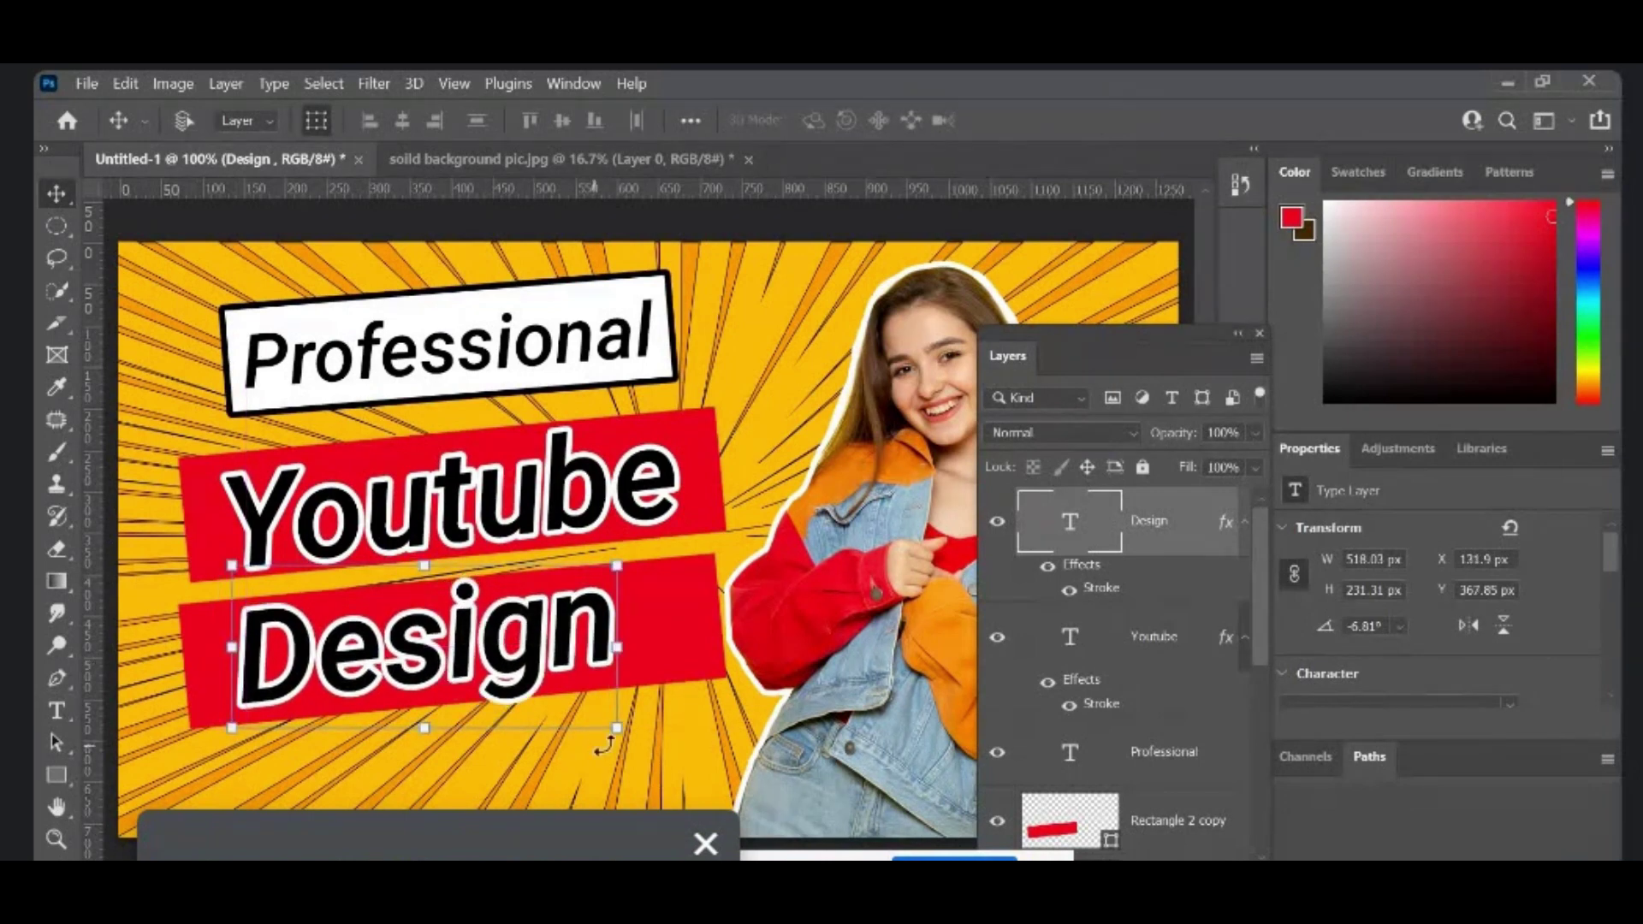
drag(622, 746, 626, 741)
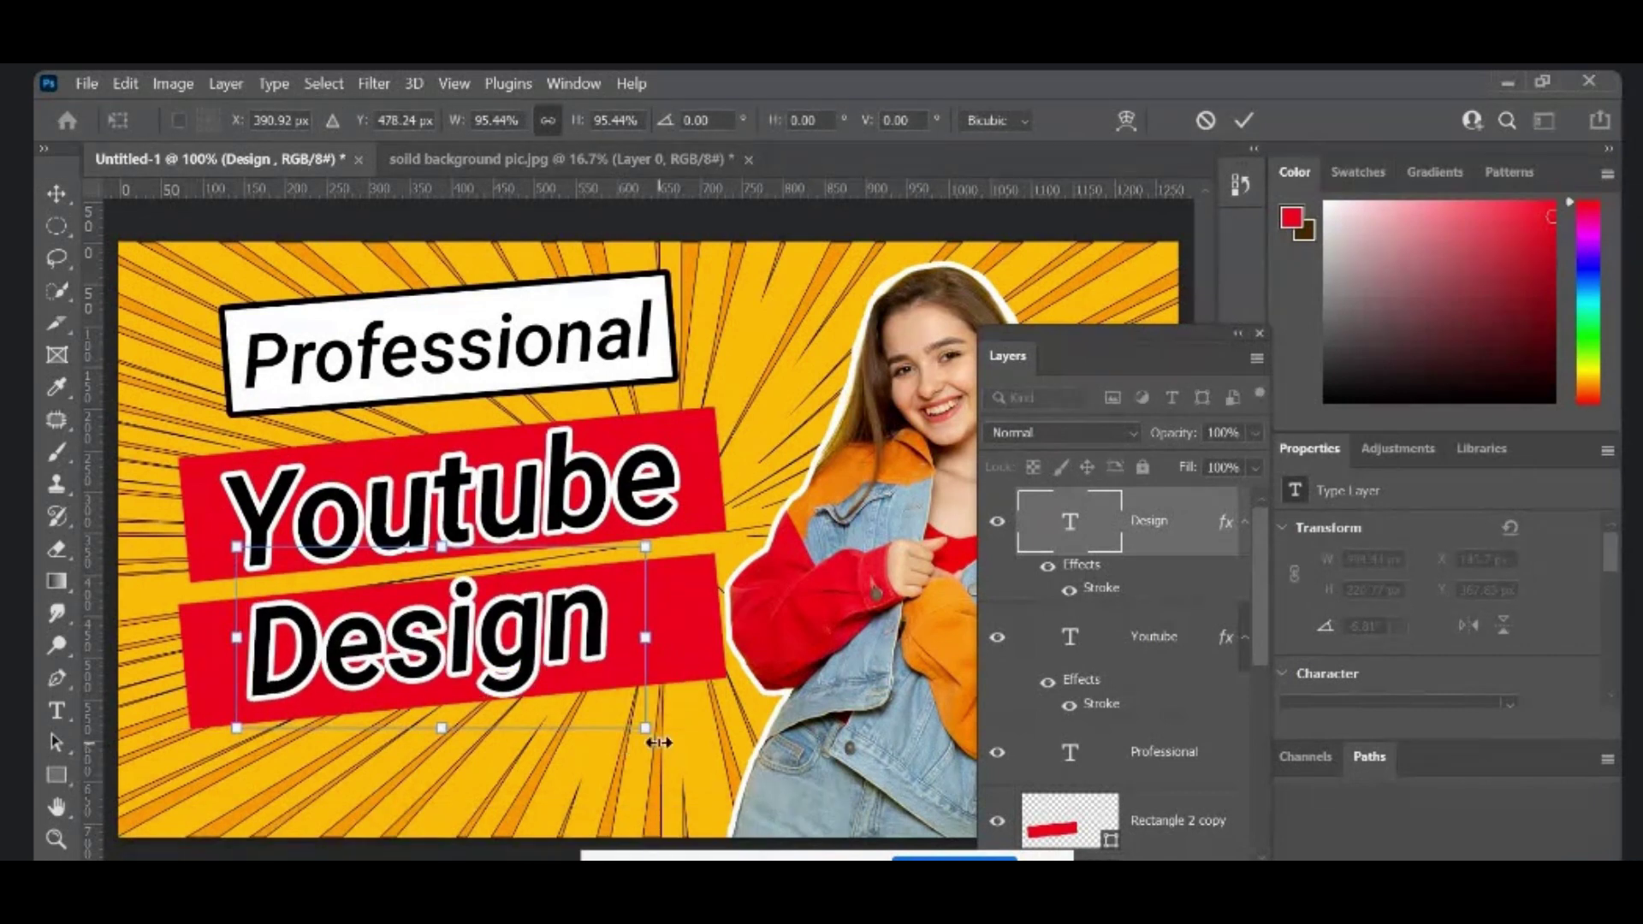
drag(656, 765, 634, 714)
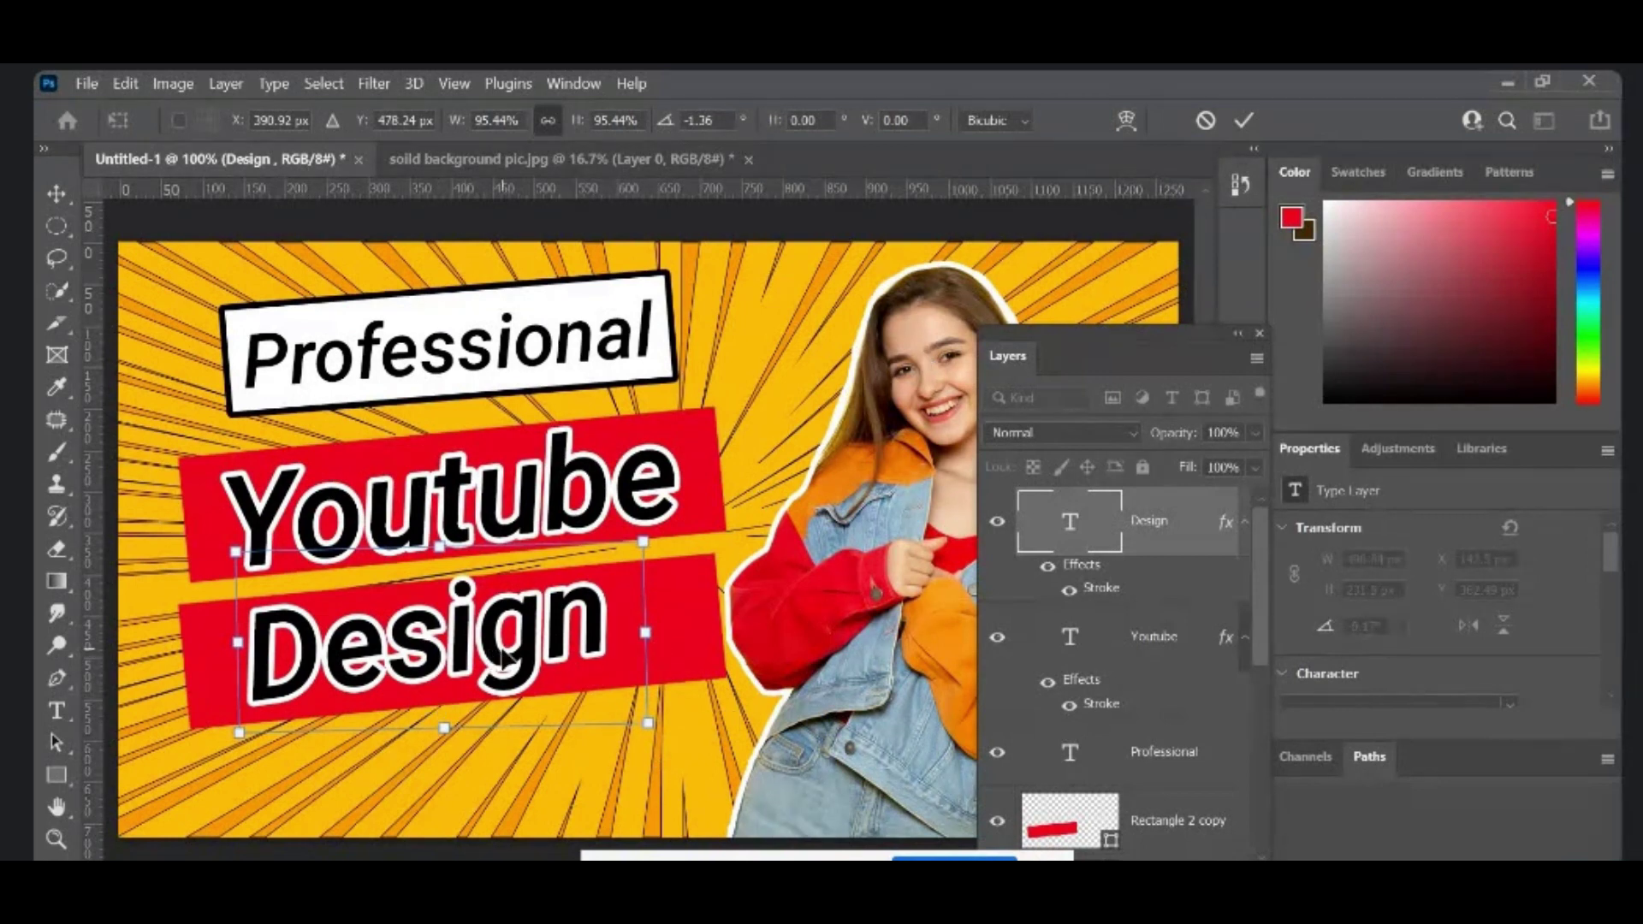
drag(501, 659, 520, 655)
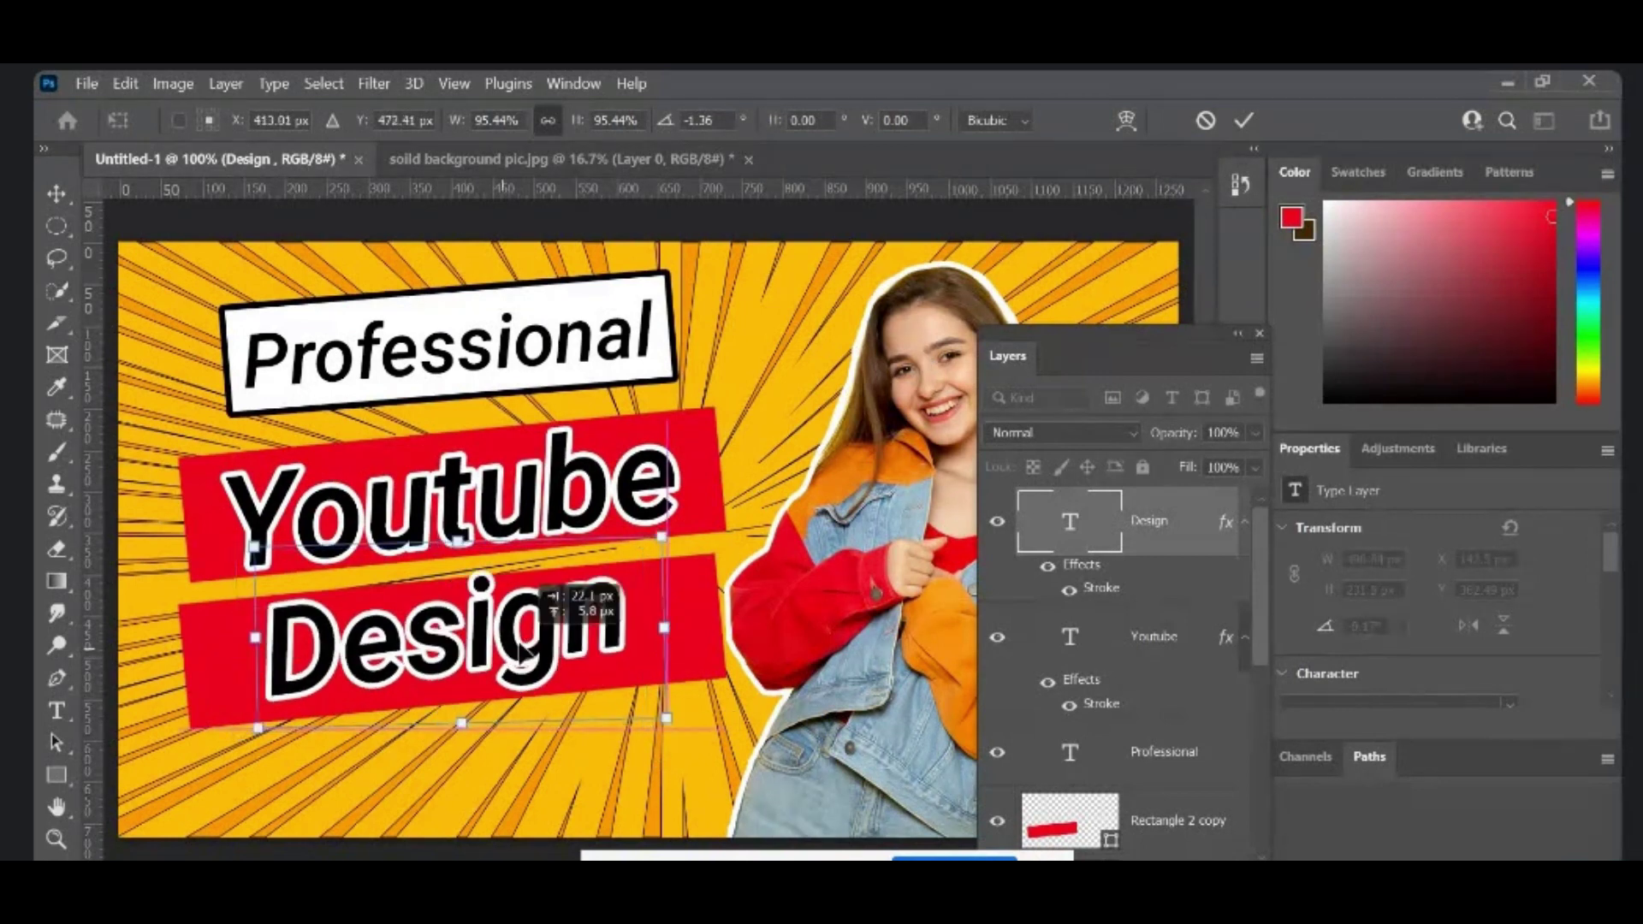
click(1239, 123)
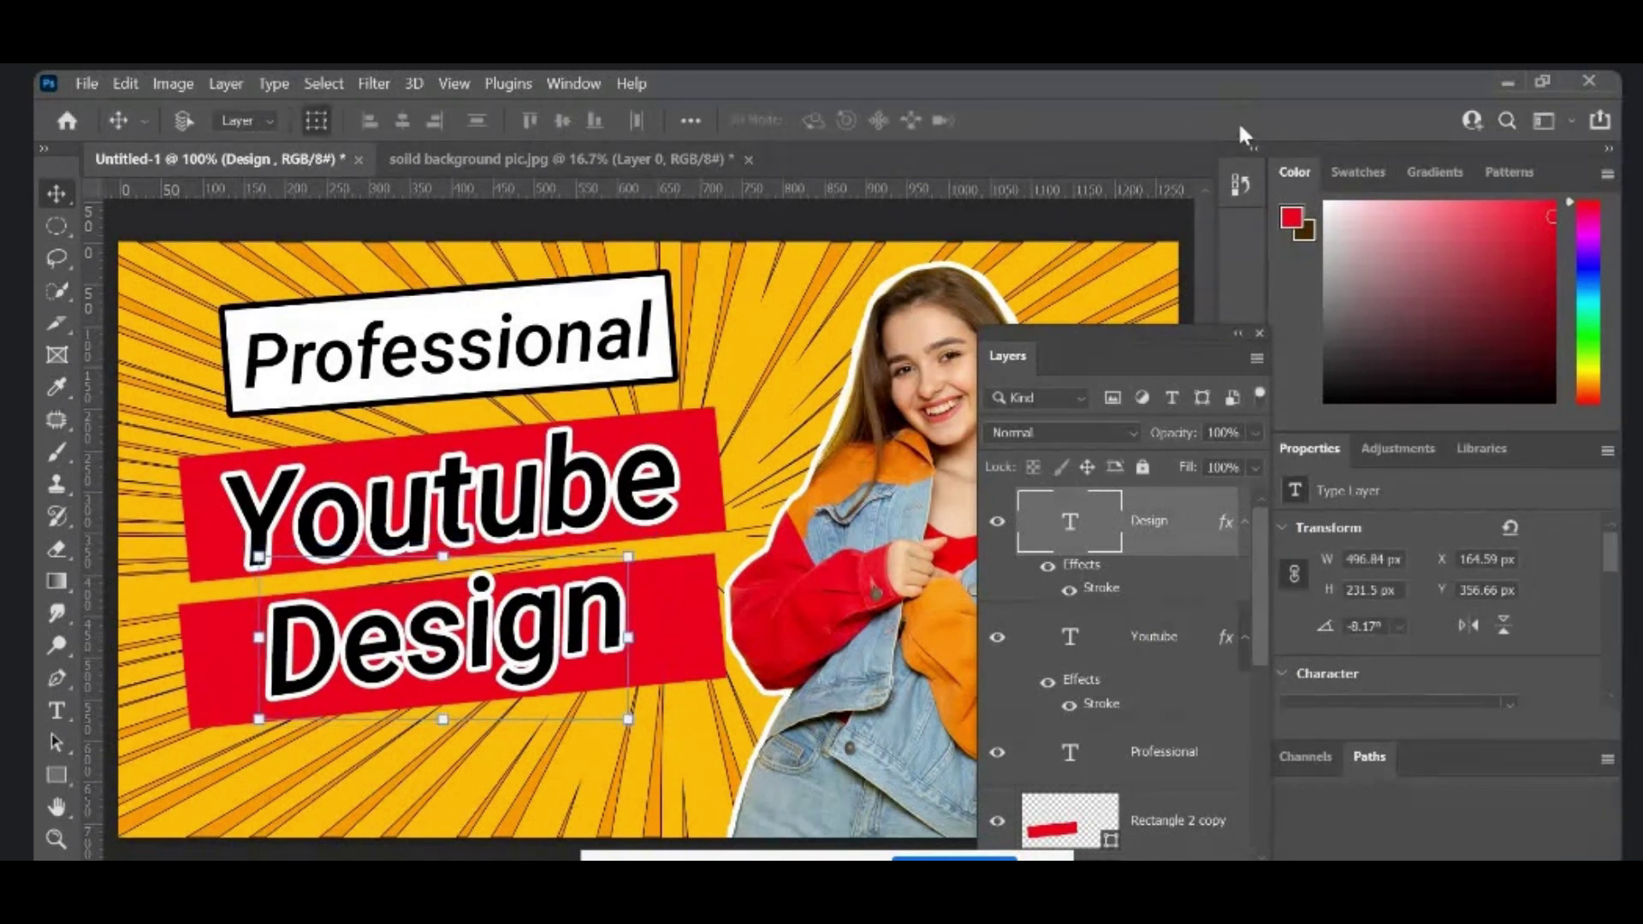
click(58, 711)
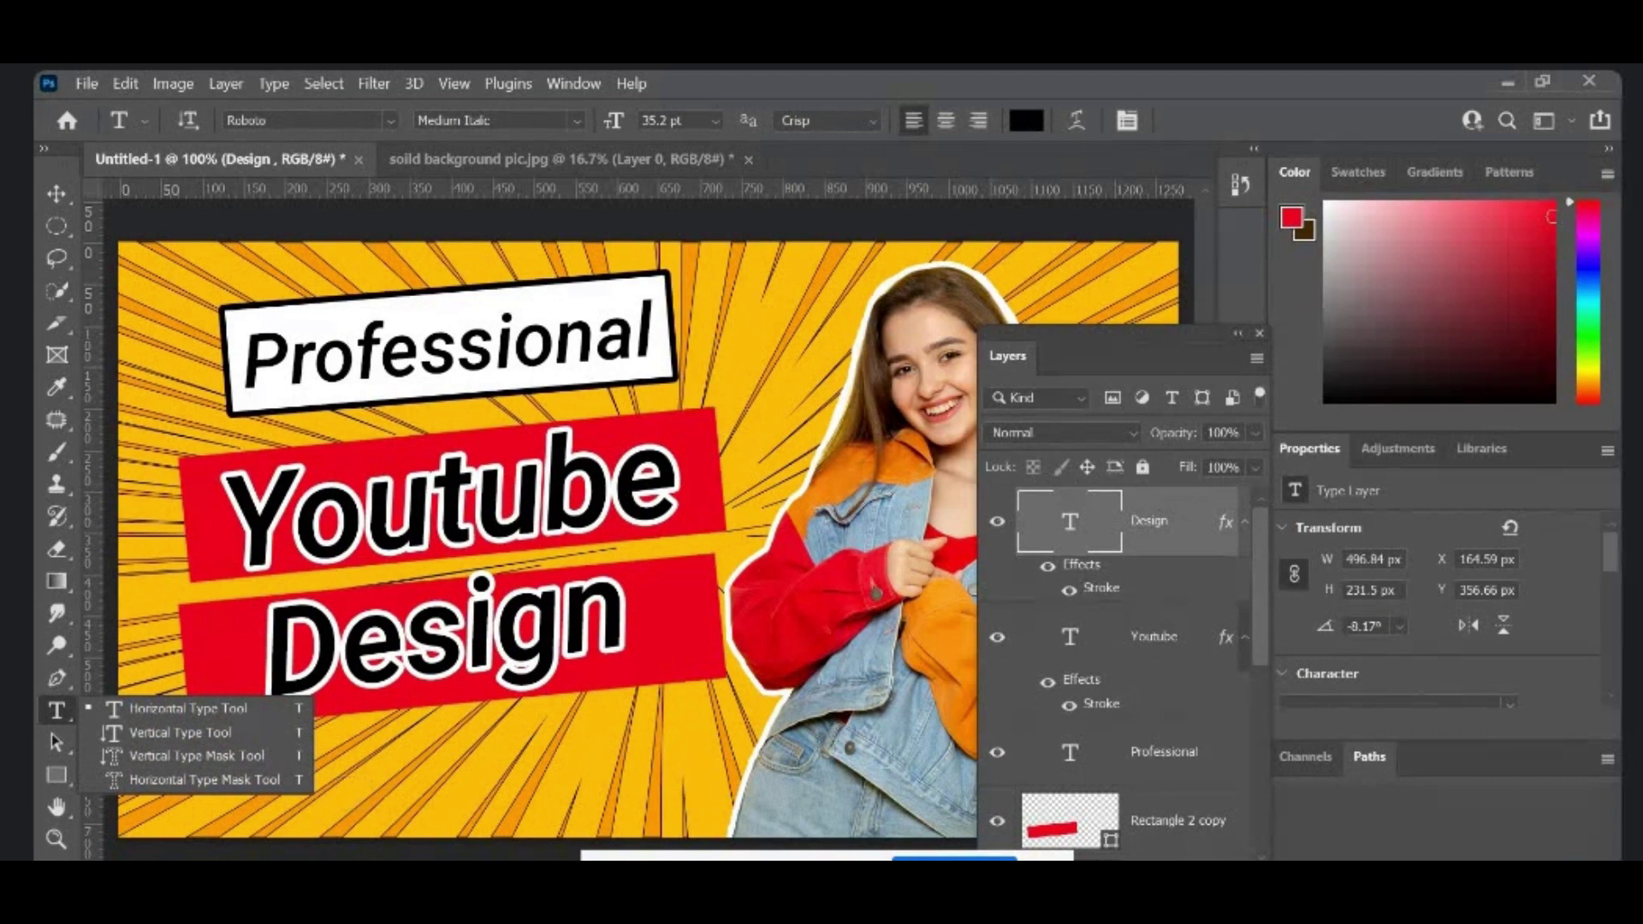
Step: Create an 'in Photshop' text layer below the banners, replacing the placeholder text
click(341, 783)
key(BackSpace)
text(i)
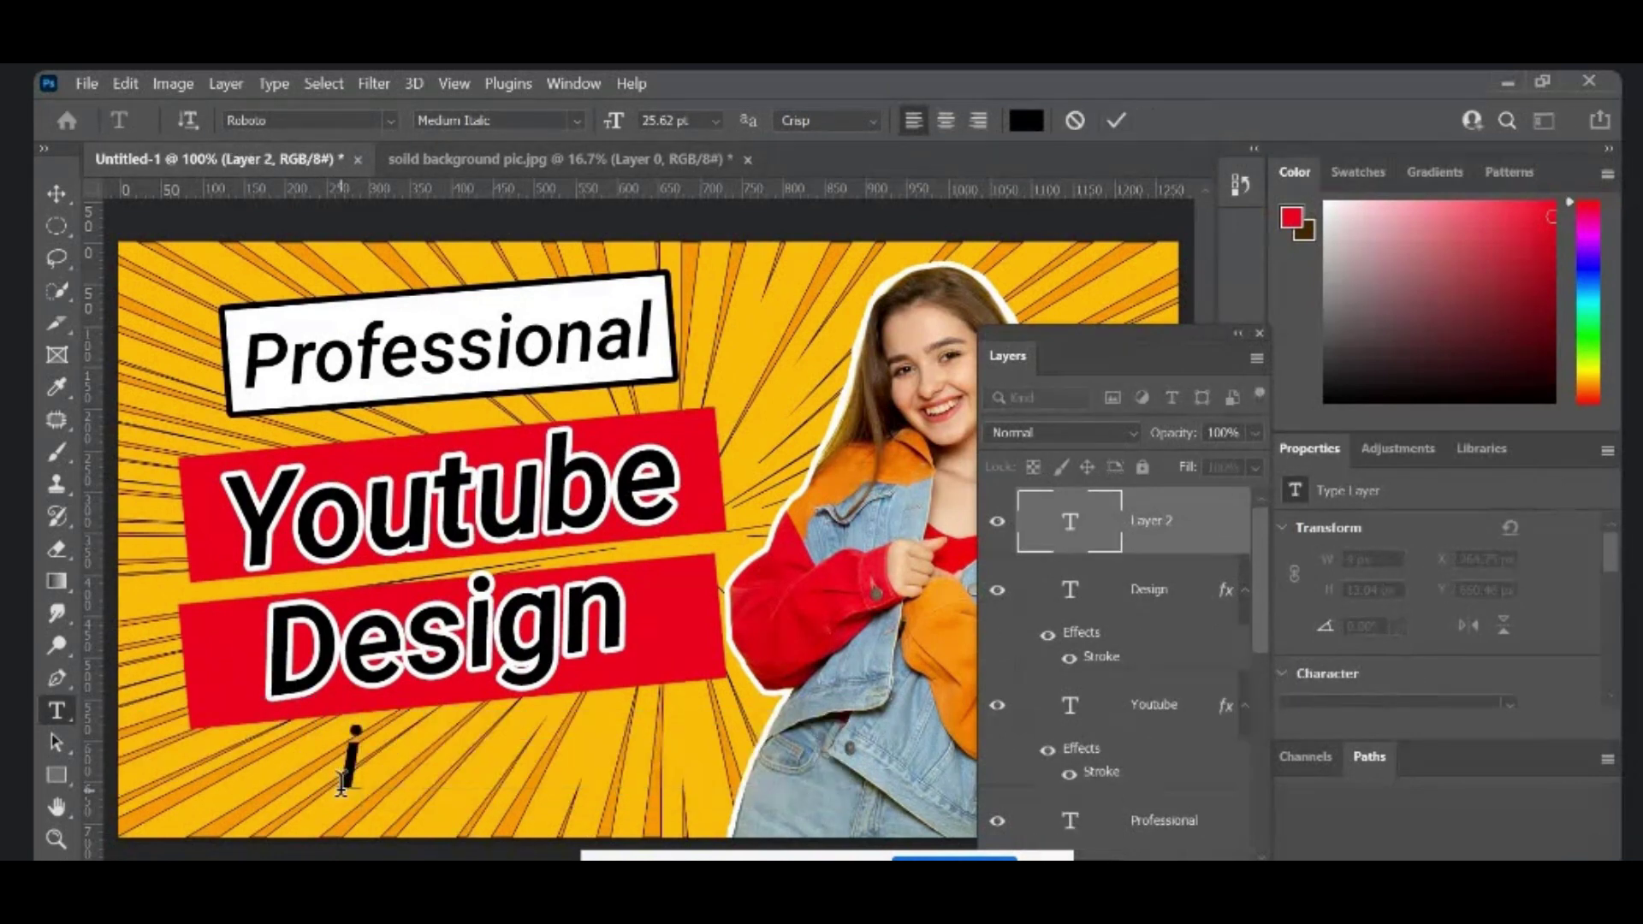
text(n )
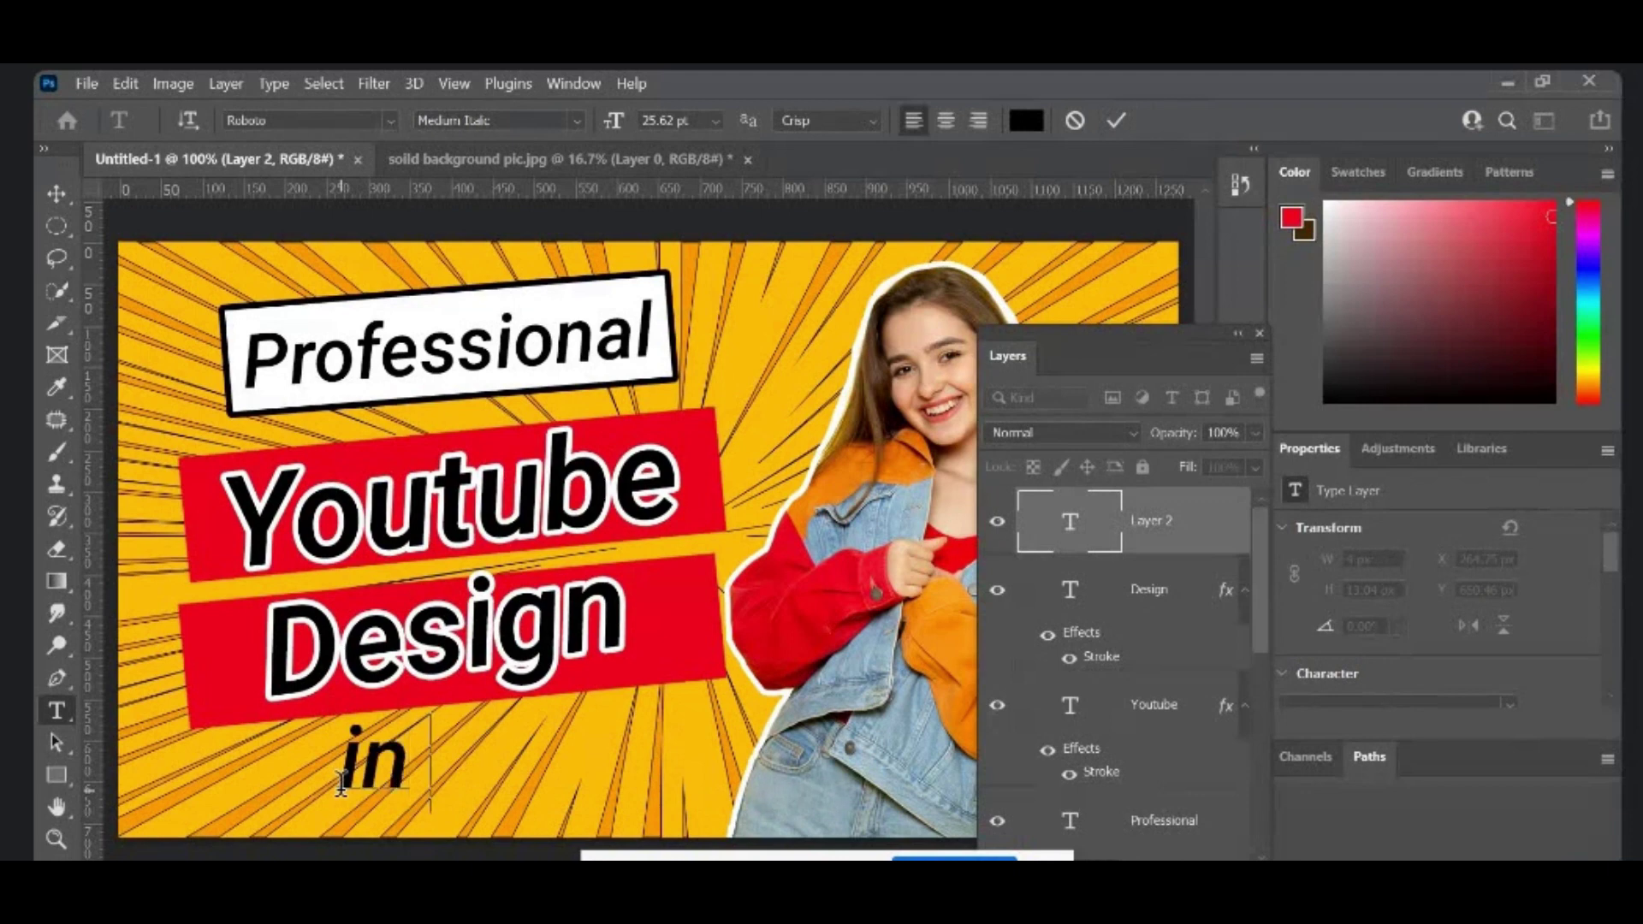
text(Ph)
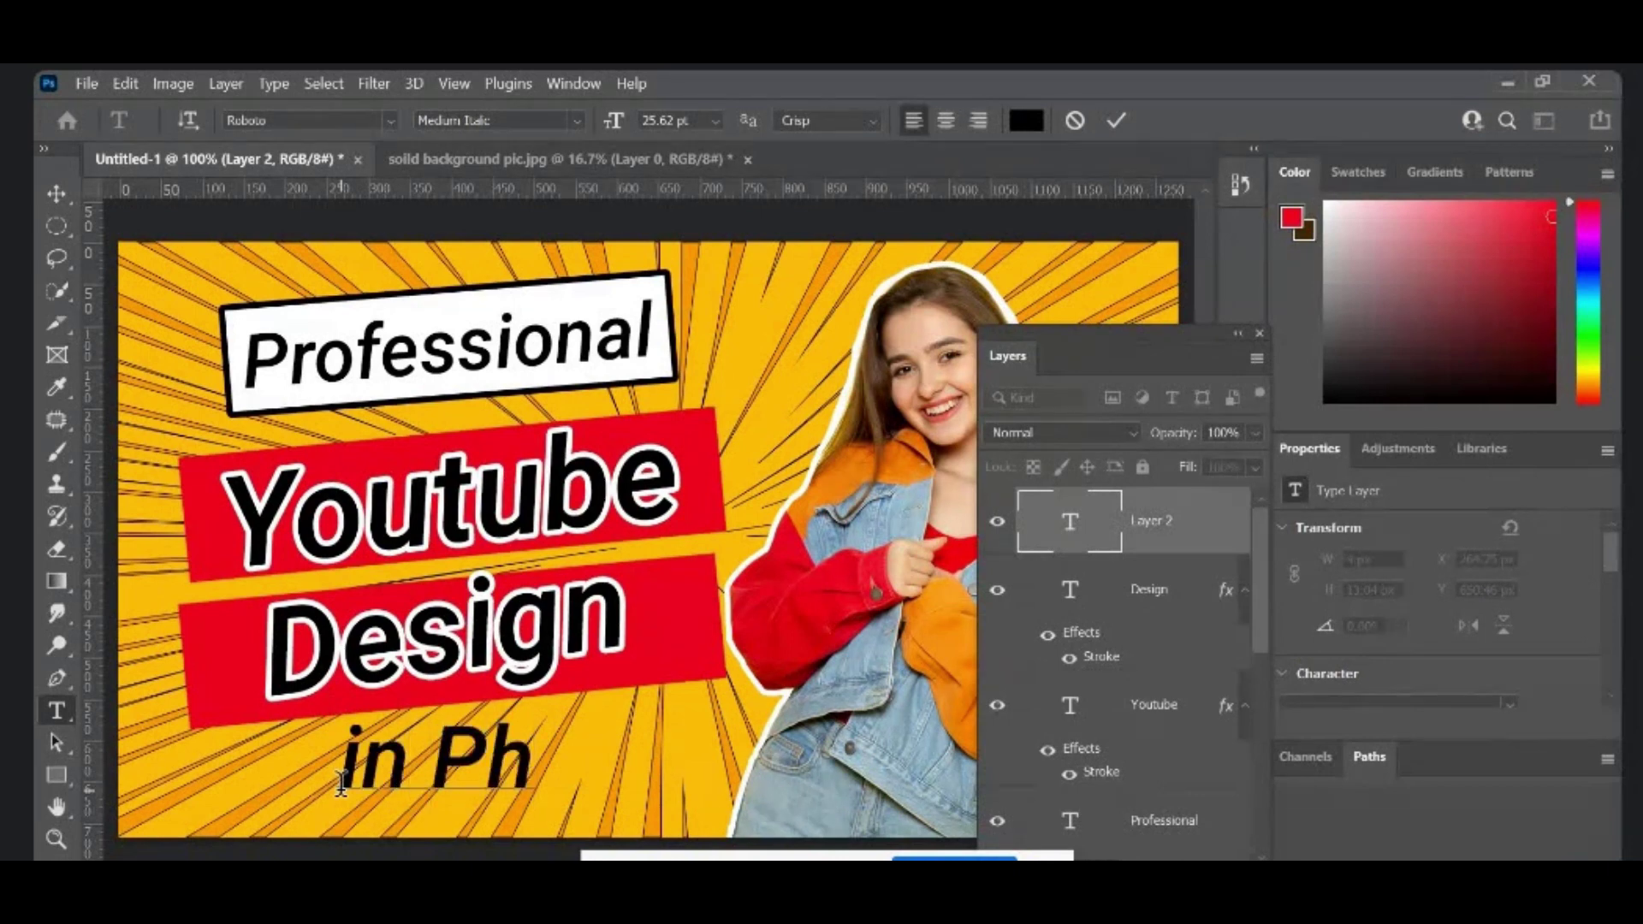
text(ots)
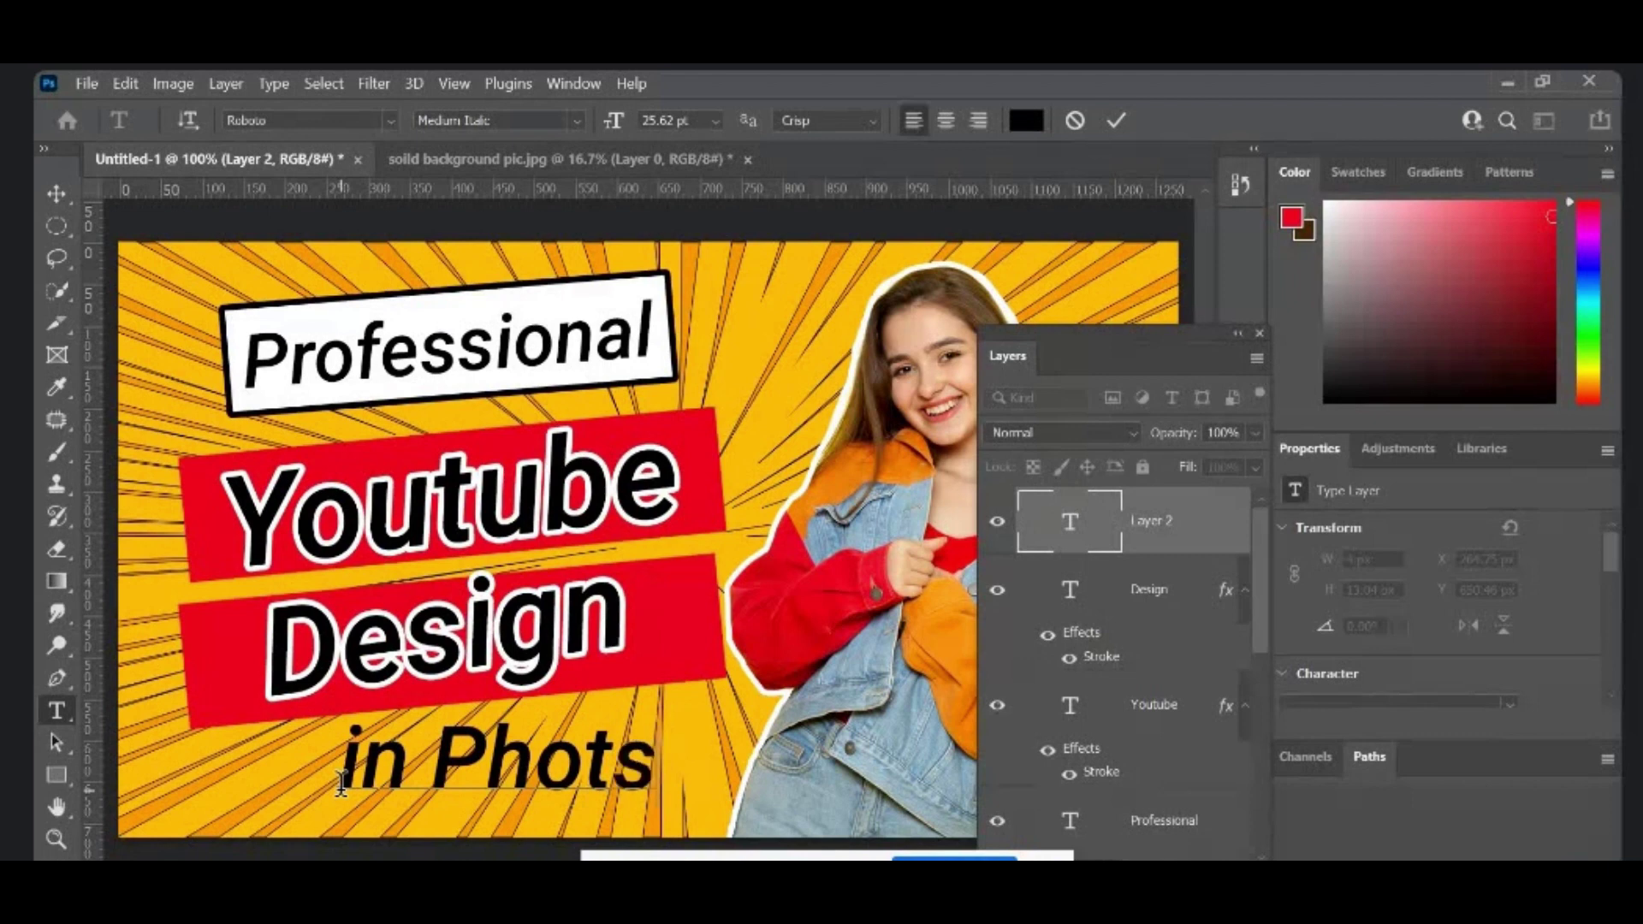
text(hop)
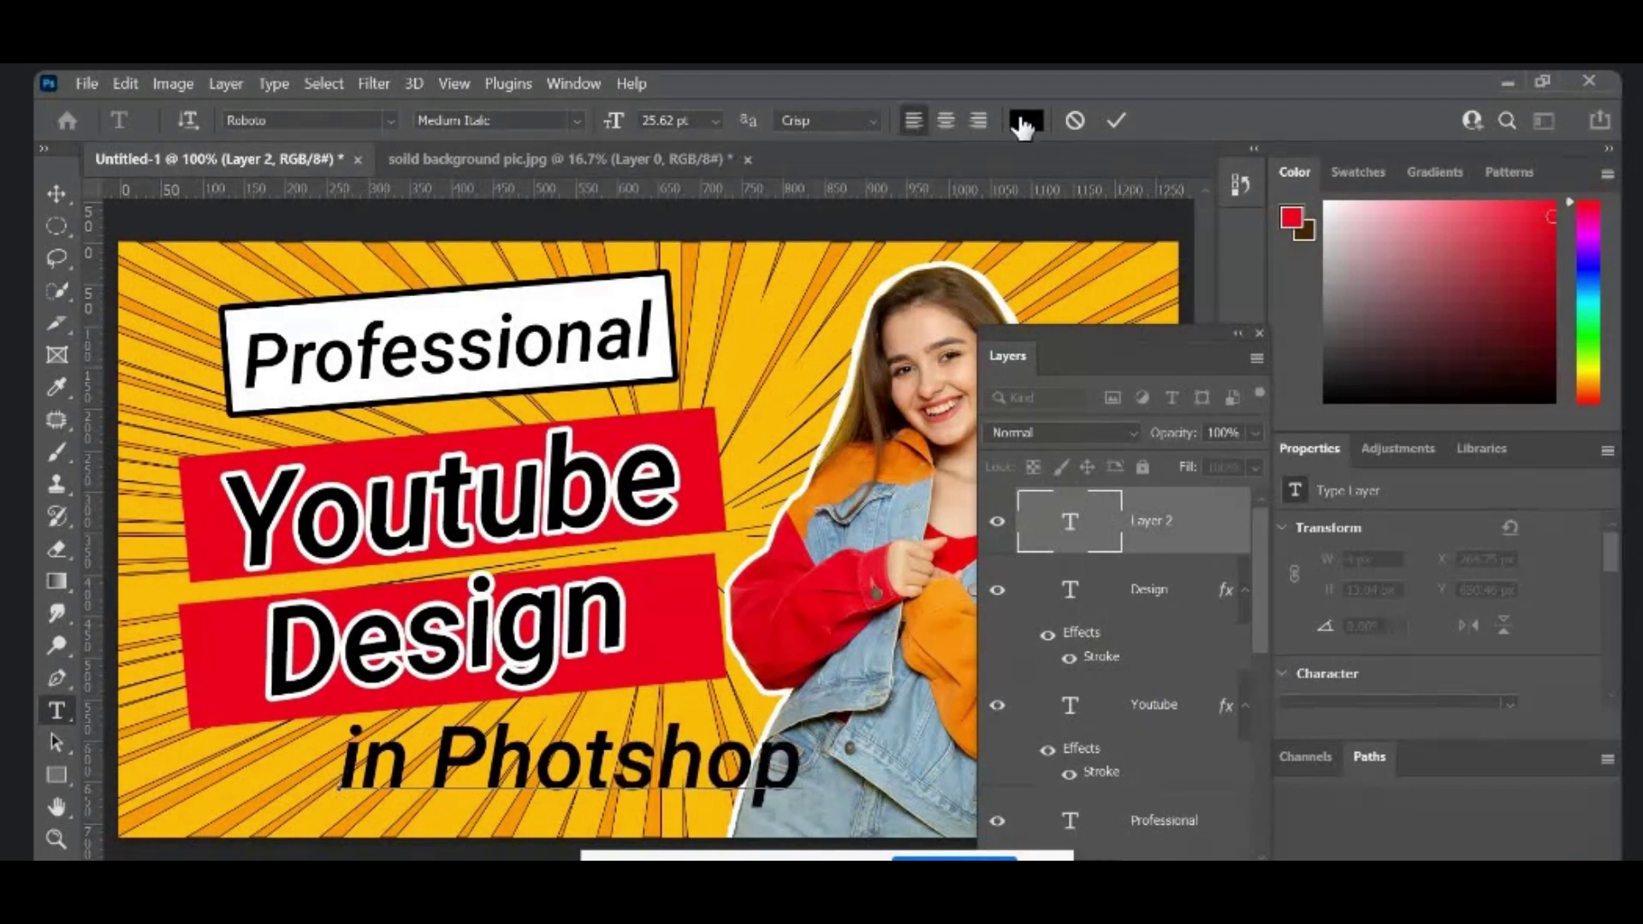
click(1119, 121)
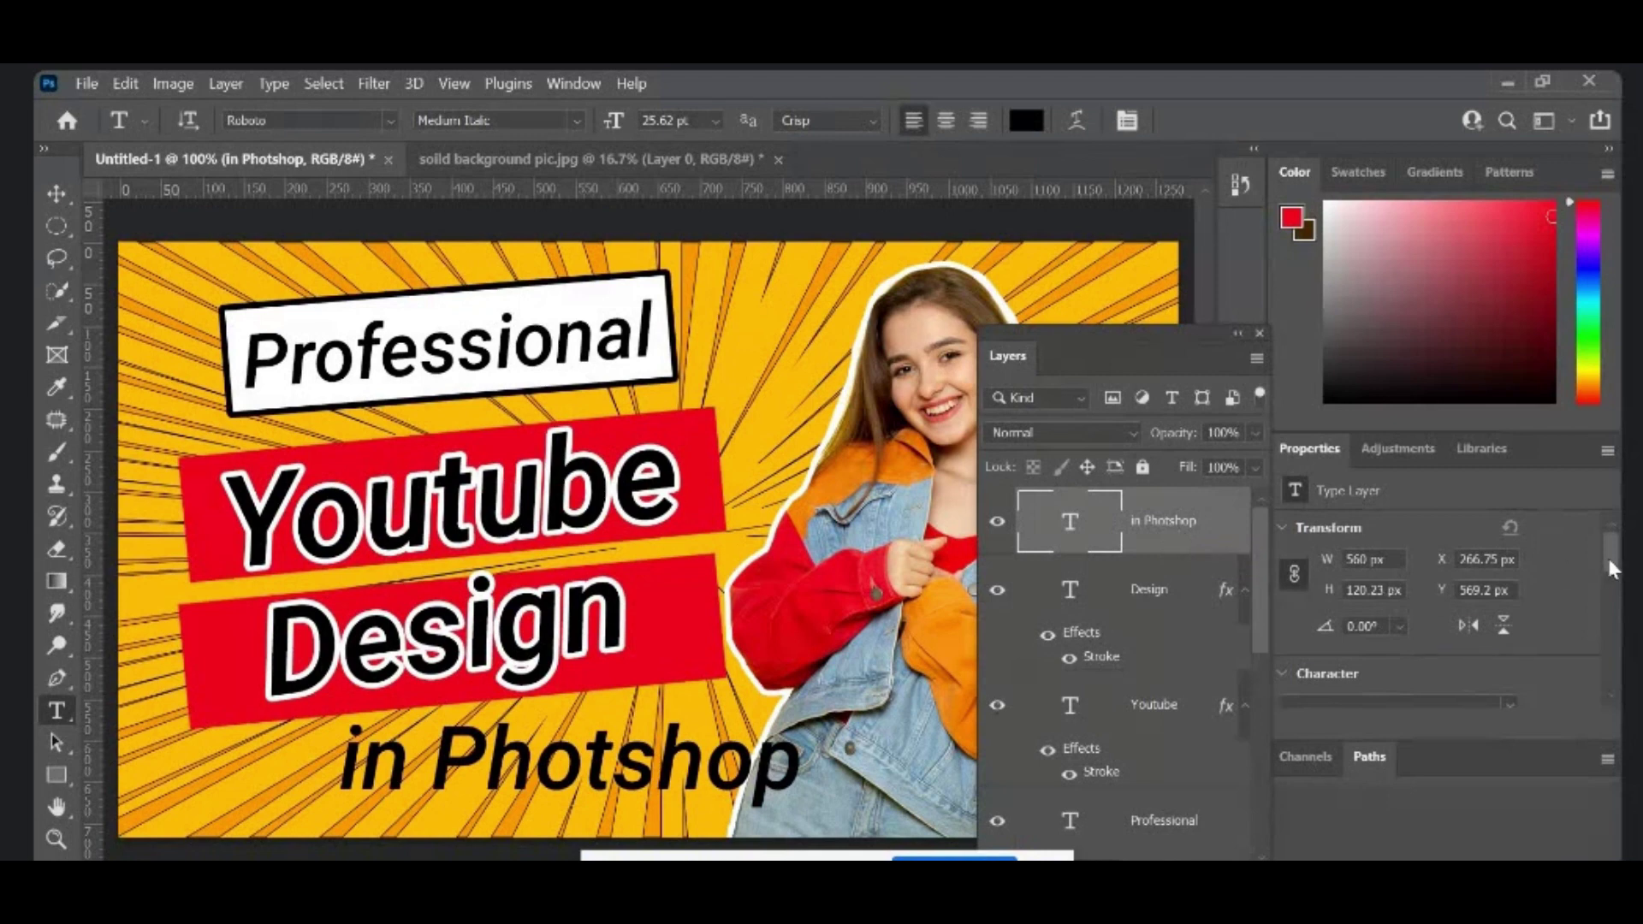
Step: Shrink the 'in Photshop' caption beneath the red banners to 18 pt in Character properties
mouse_move(1606, 556)
mouse_down()
mouse_move(1609, 593)
mouse_move(1609, 563)
mouse_up()
mouse_move(1610, 565)
mouse_down()
mouse_move(1616, 627)
mouse_move(1616, 593)
mouse_up()
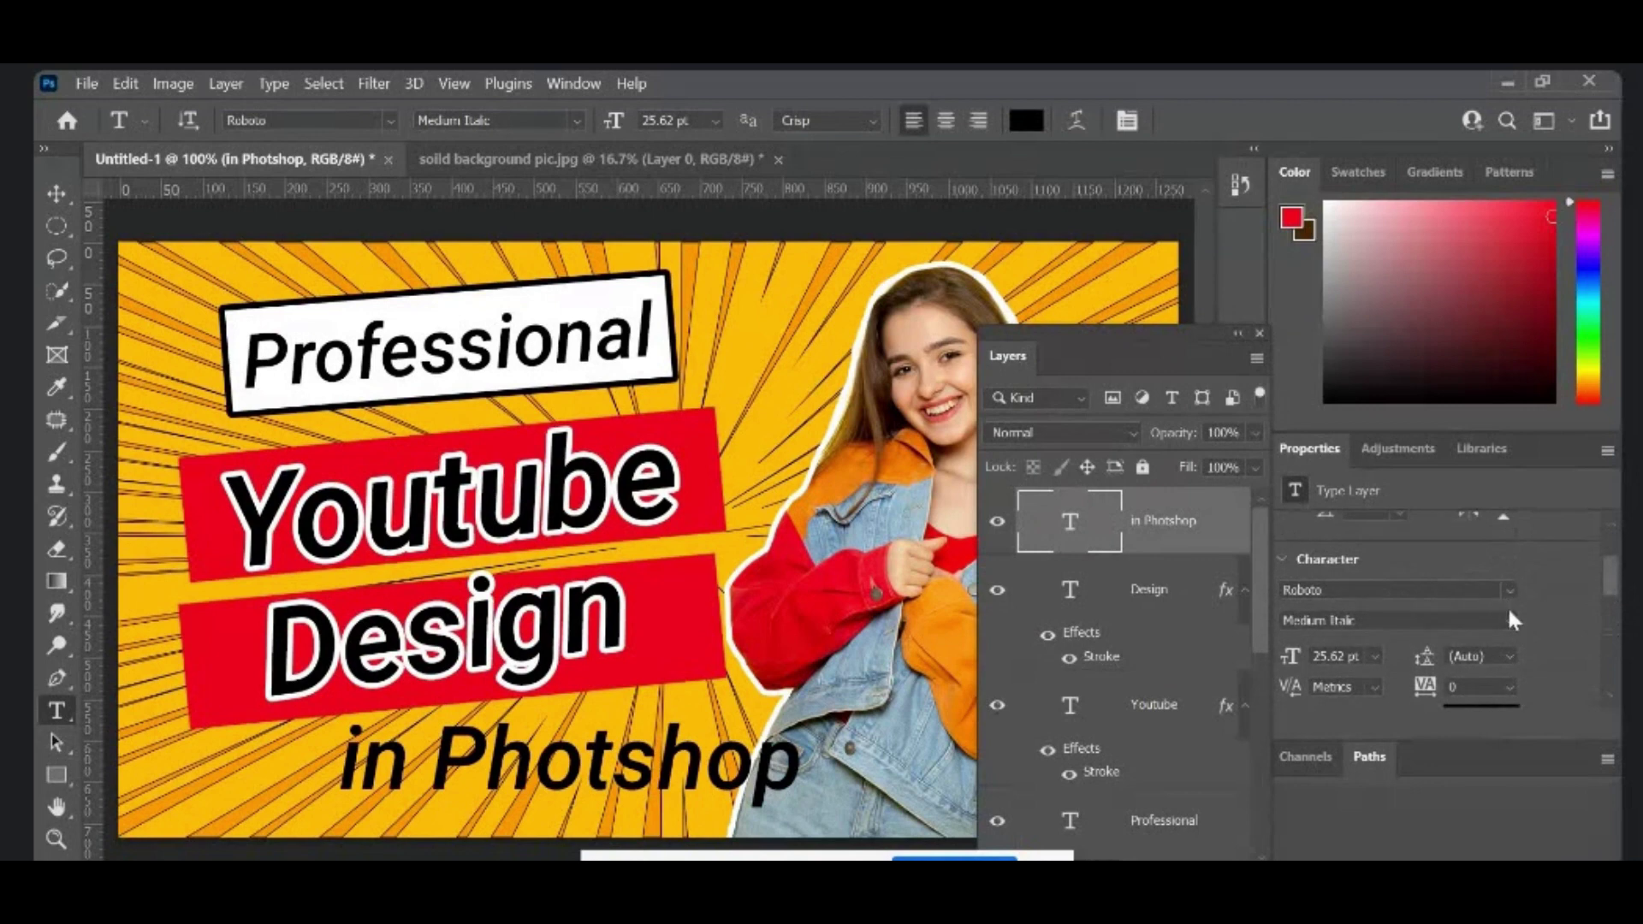
click(1372, 658)
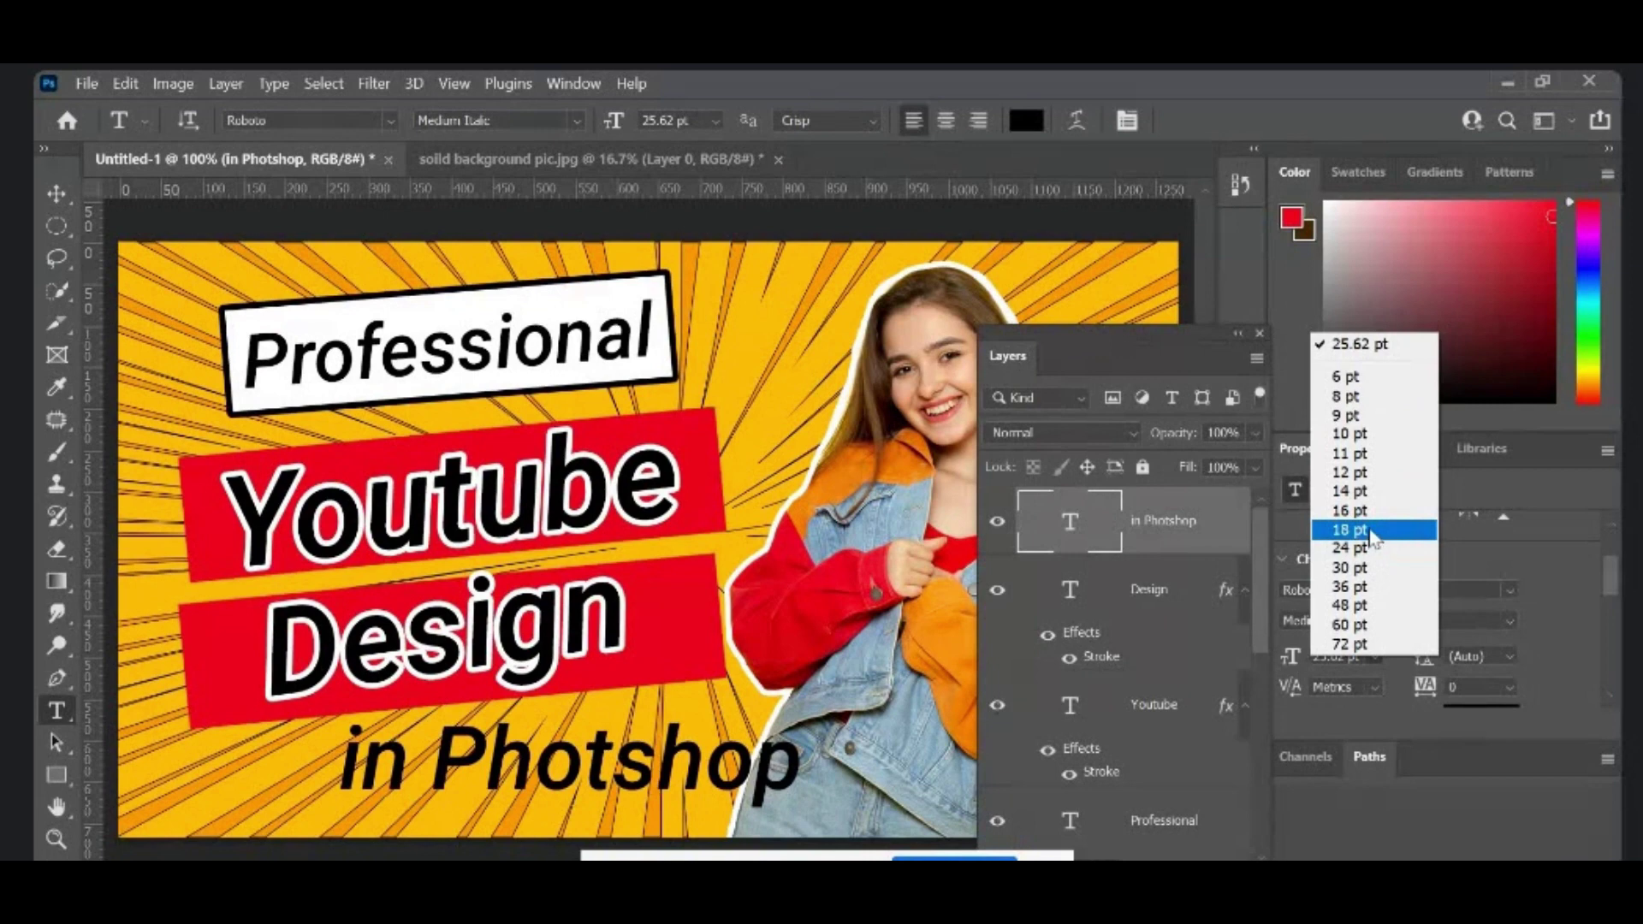
click(1368, 532)
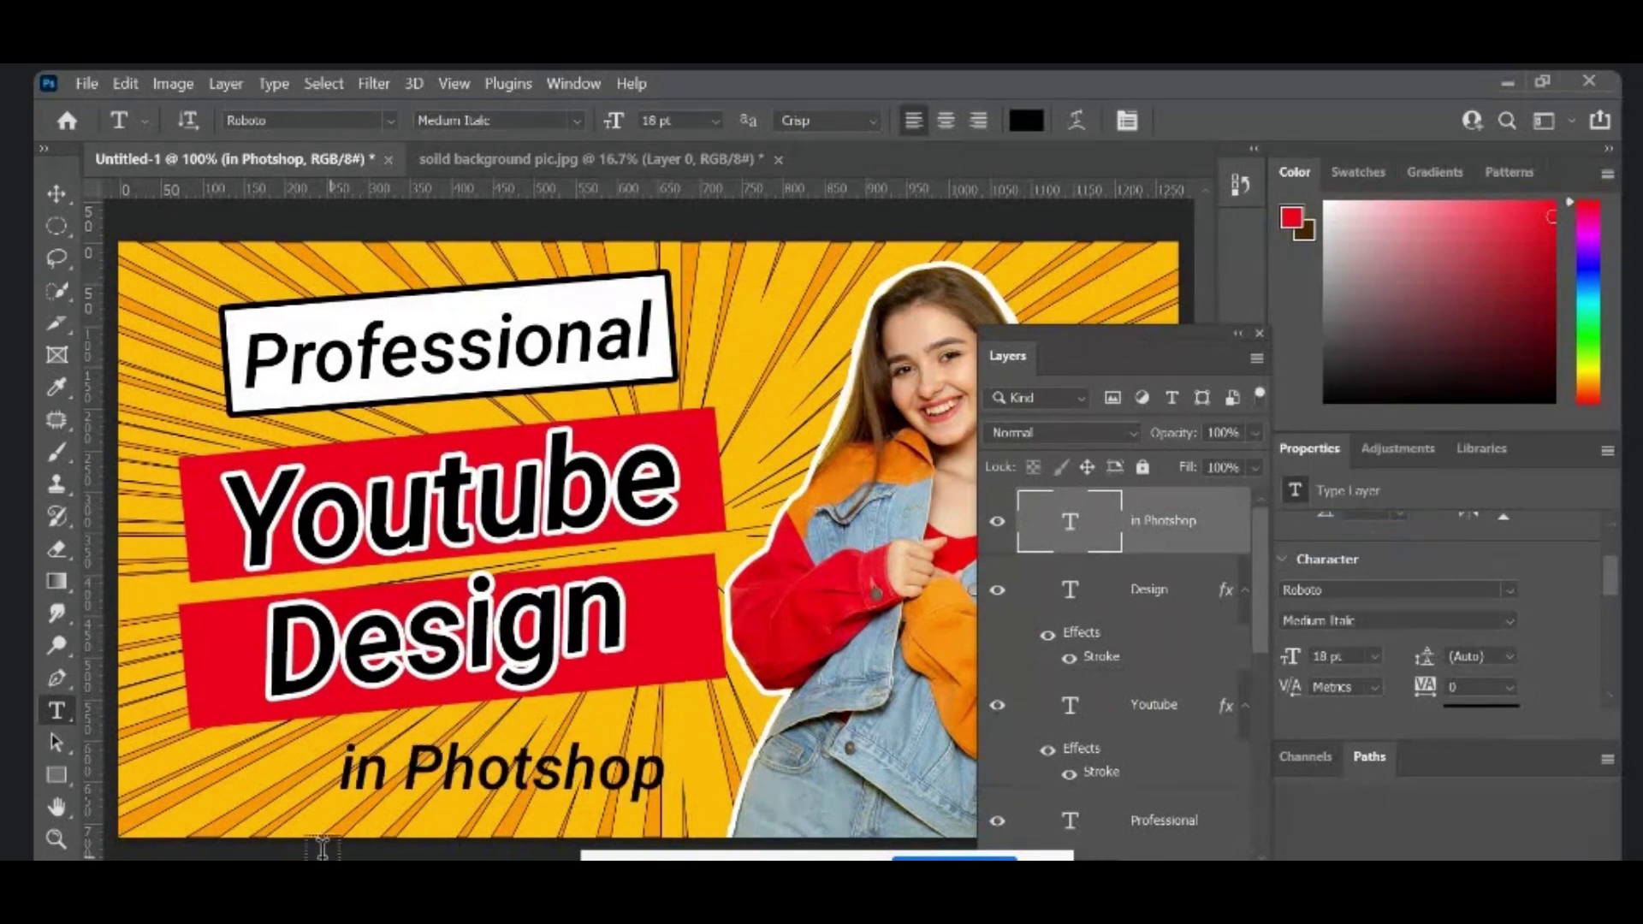